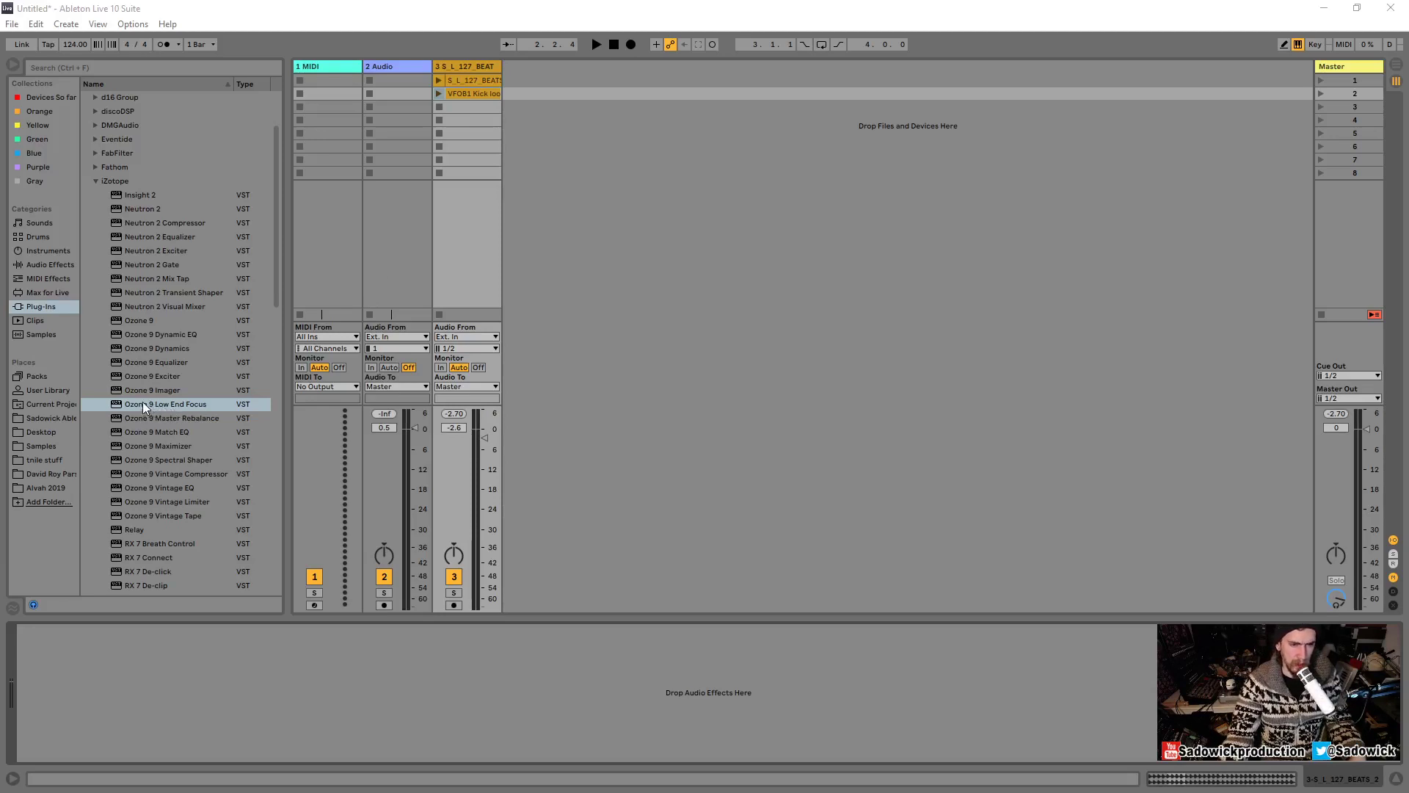
Load Ozone 9 Low End Focus on the S_L_127_BEATS track and extend its action region's upper limit to 300 Hz.
{"action": "left_click_drag", "start_coordinate": [141, 404], "coordinate": [455, 71]}
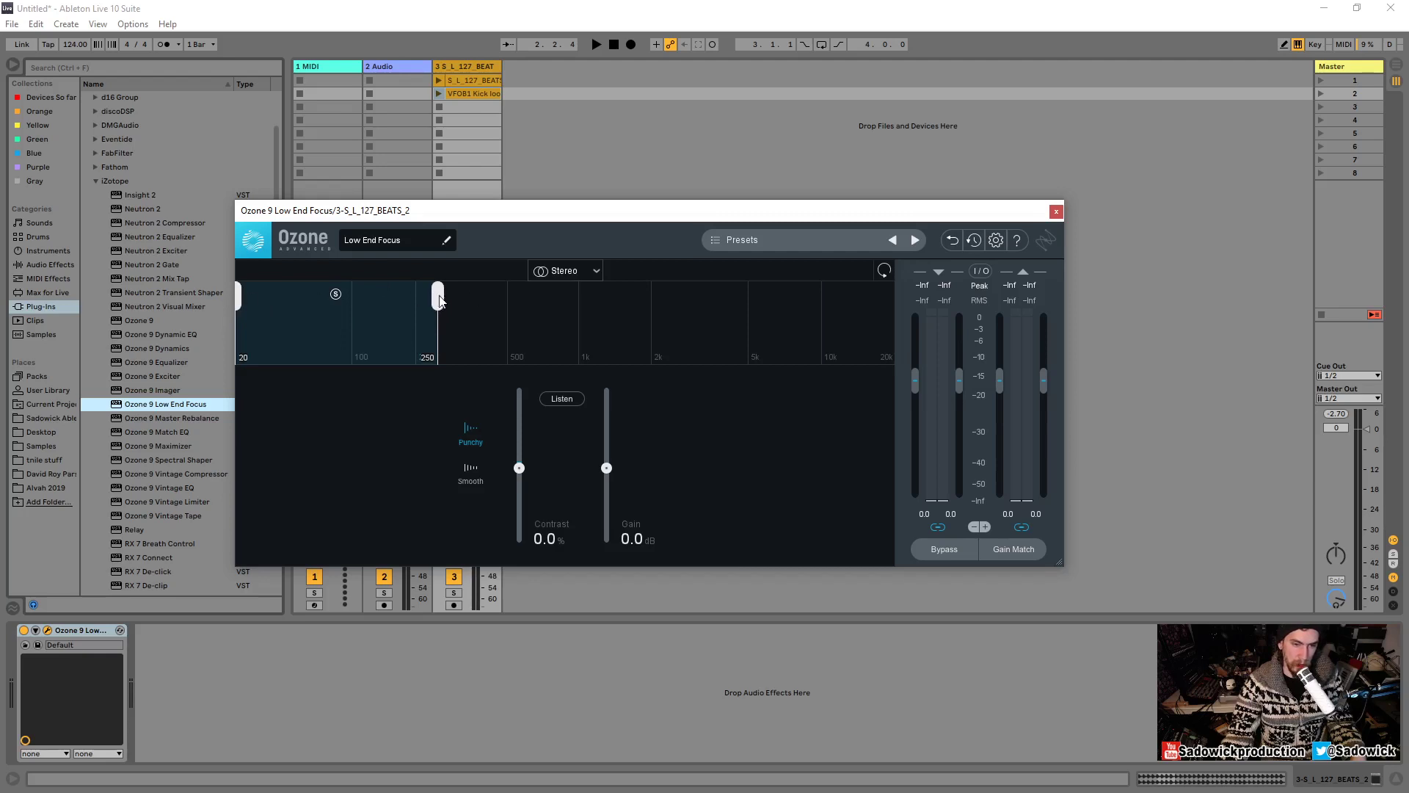
{"action": "left_click_drag", "start_coordinate": [438, 297], "coordinate": [456, 297]}
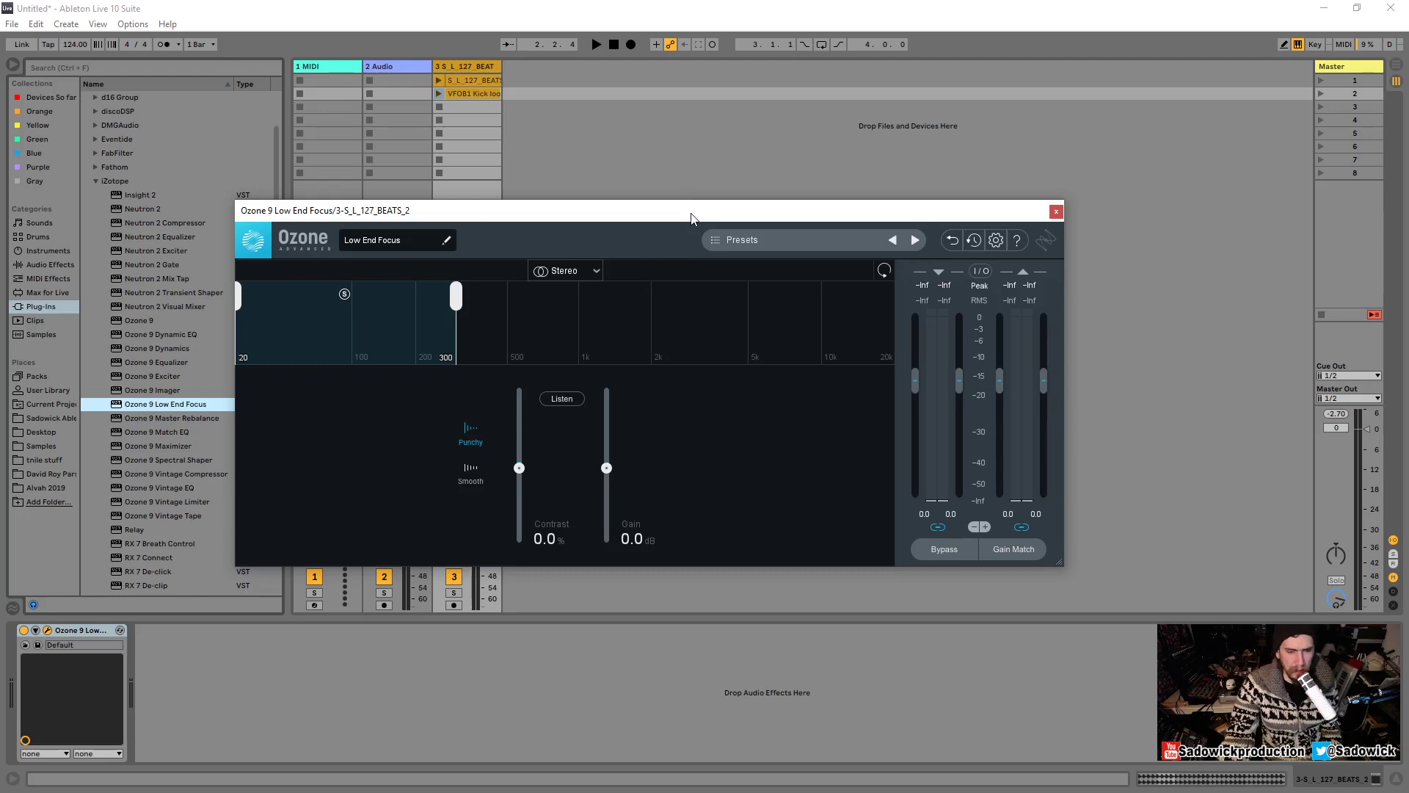
{"action": "left_click_drag", "start_coordinate": [691, 218], "coordinate": [788, 201]}
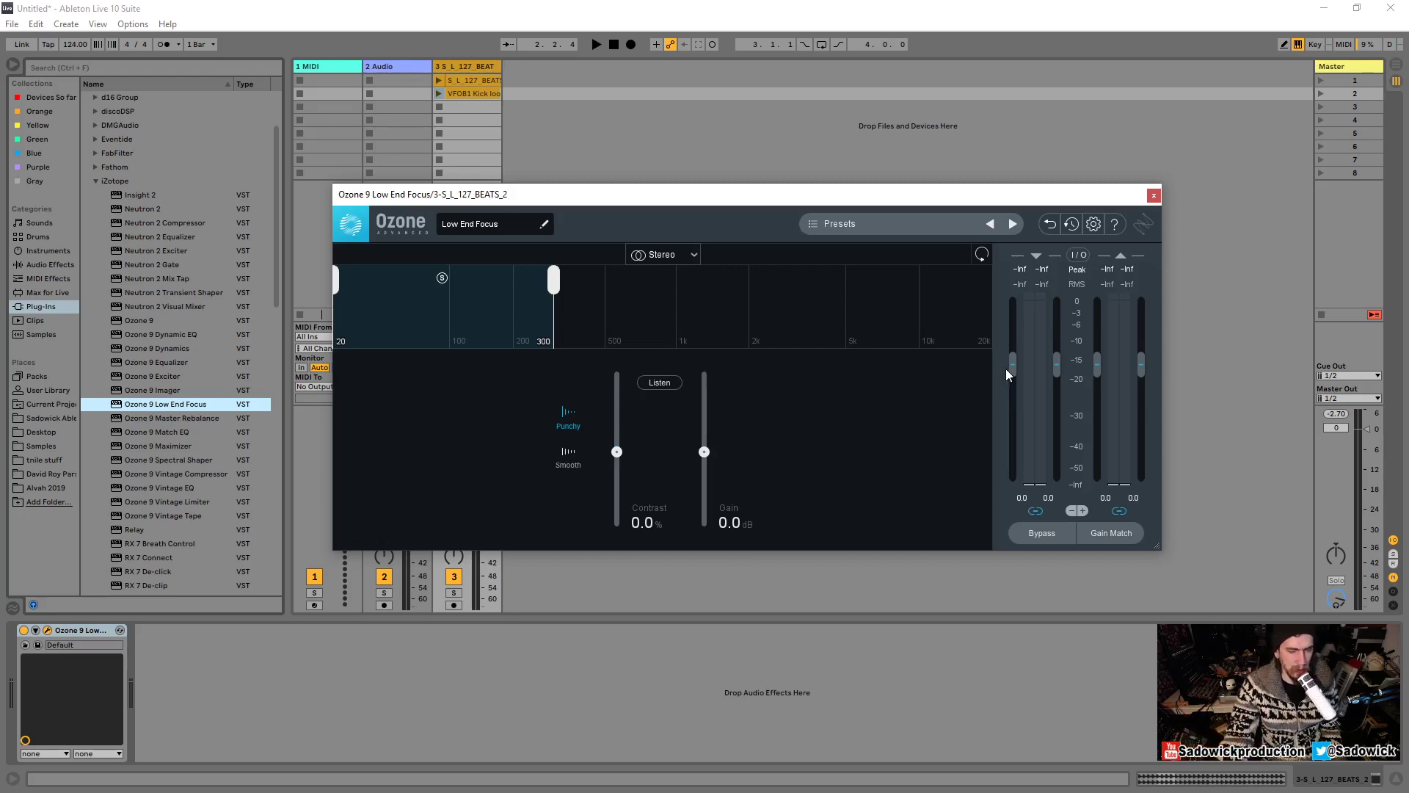
{"action": "left_click_drag", "start_coordinate": [717, 195], "coordinate": [770, 192]}
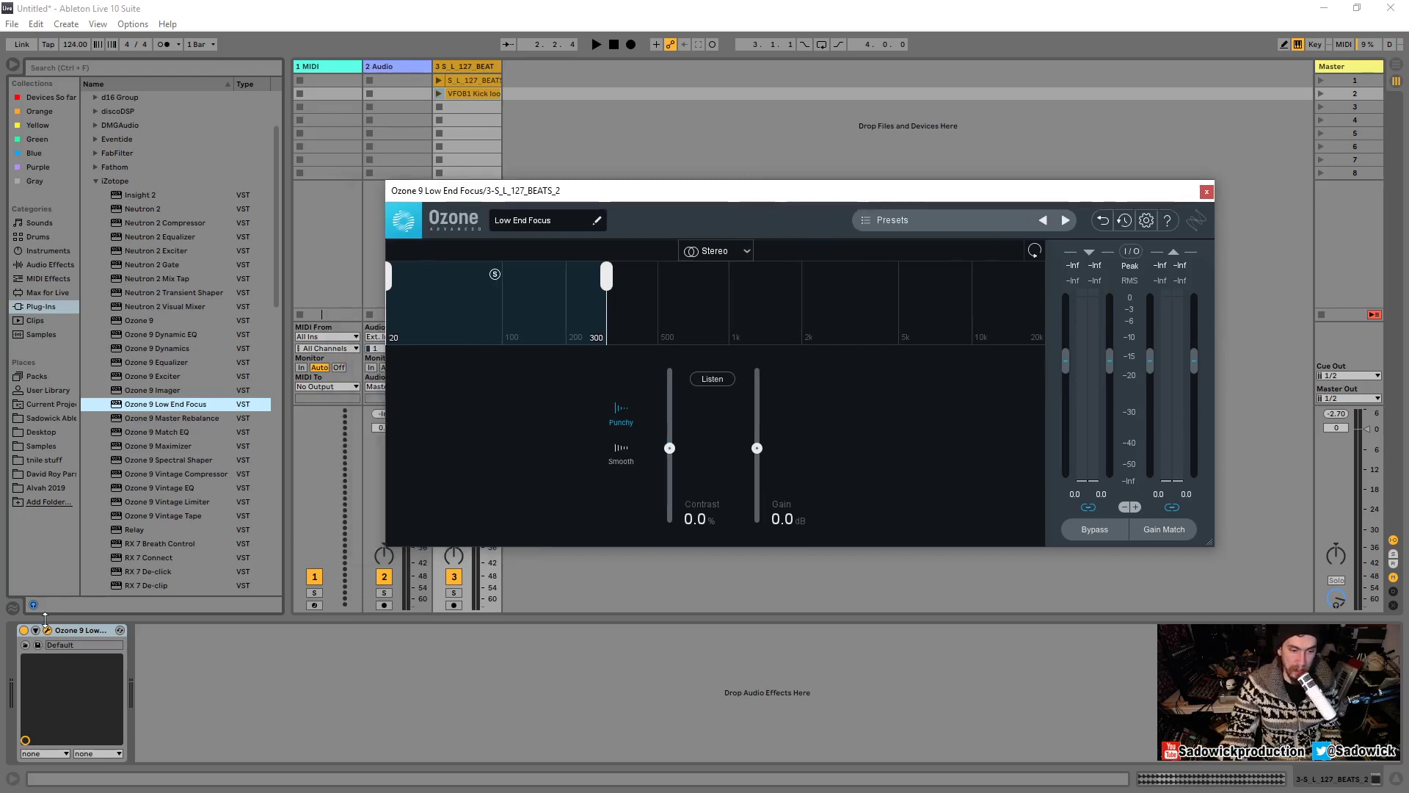
Delete the Low End Focus device from the S_L_127_BEATS track.
{"action": "right_click", "coordinate": [91, 623]}
{"action": "left_click", "coordinate": [103, 637]}
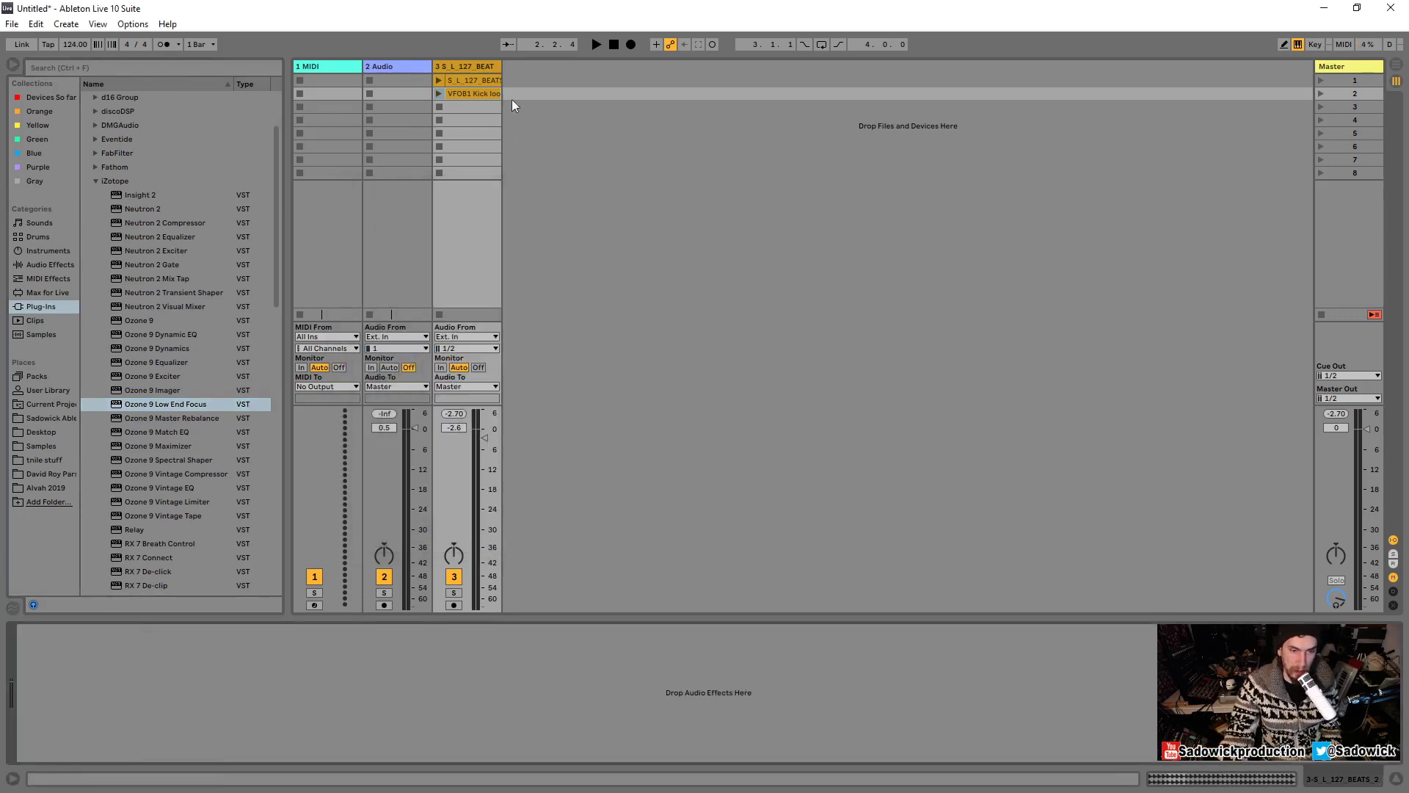
Audition the S_L_127_BEATS clip twice without any effect on the track, stopping playback after each pass.
{"action": "left_click", "coordinate": [477, 79]}
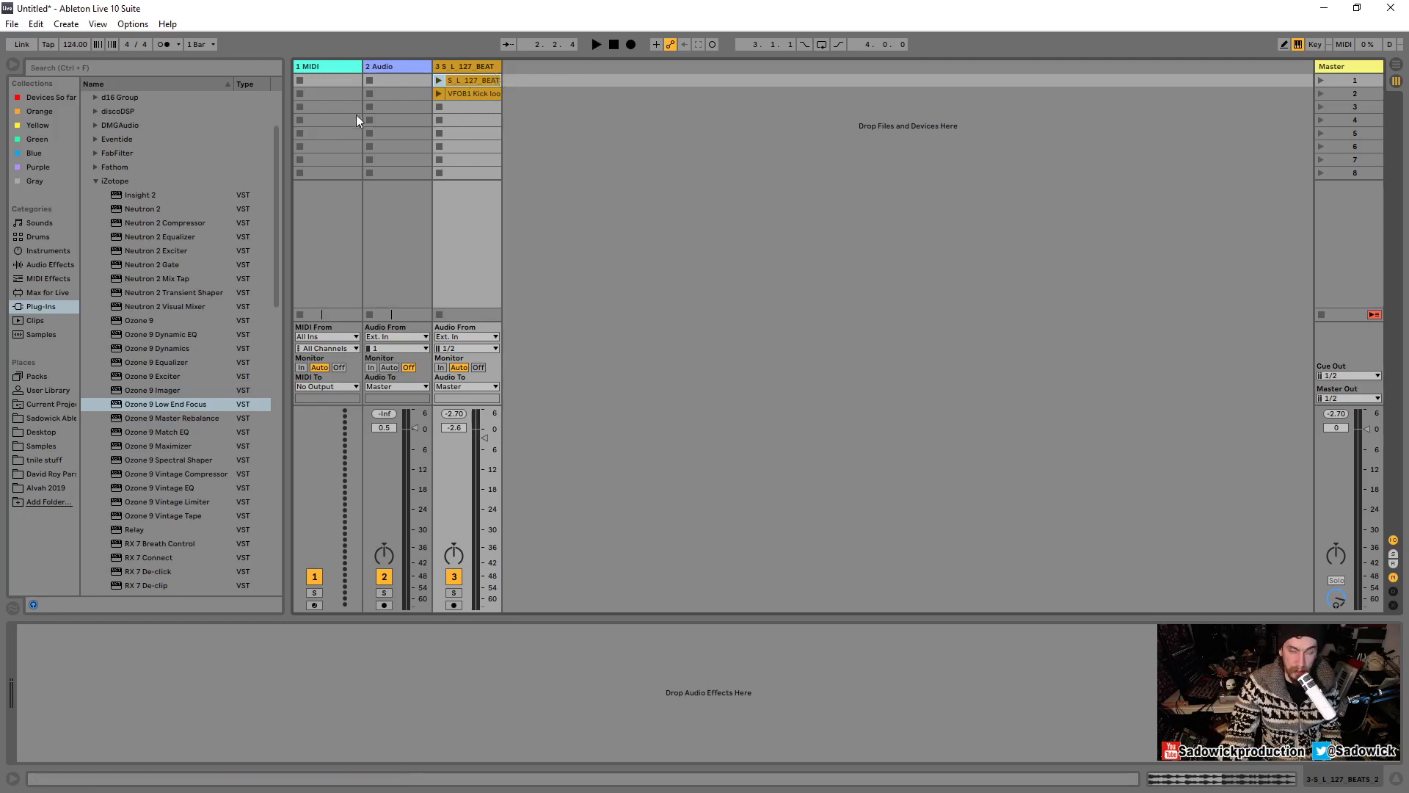
{"action": "left_click", "coordinate": [439, 79]}
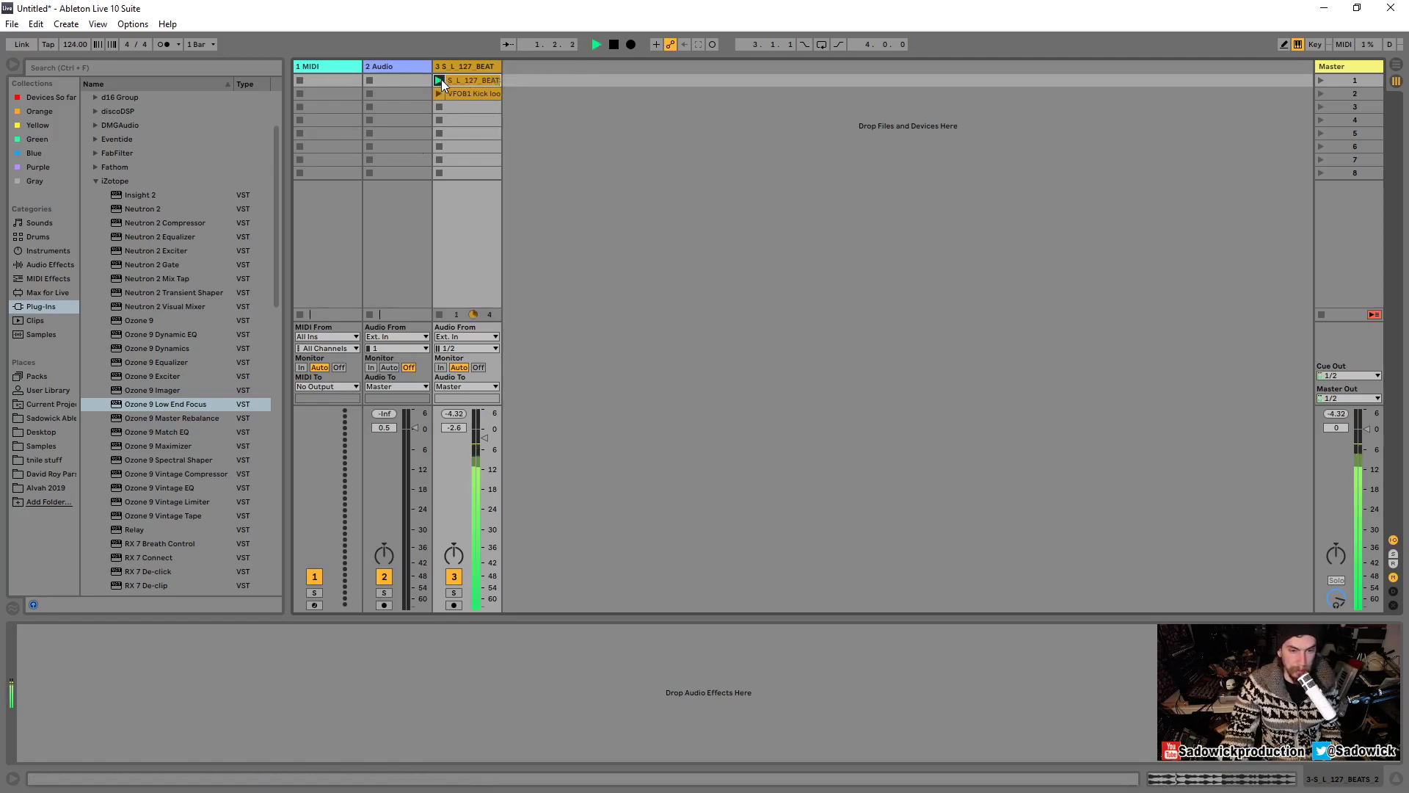
{"action": "left_click", "coordinate": [615, 44]}
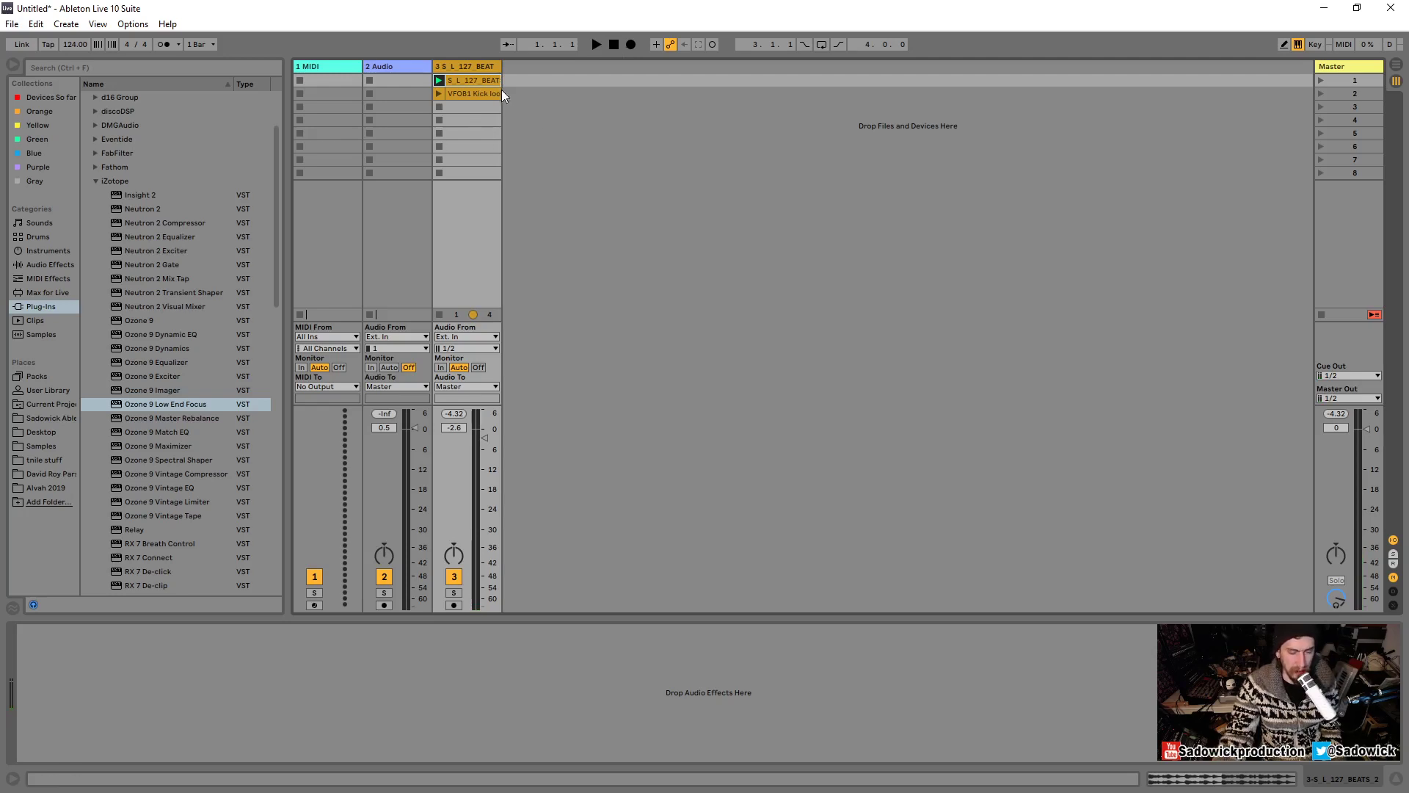
{"action": "left_click", "coordinate": [439, 80]}
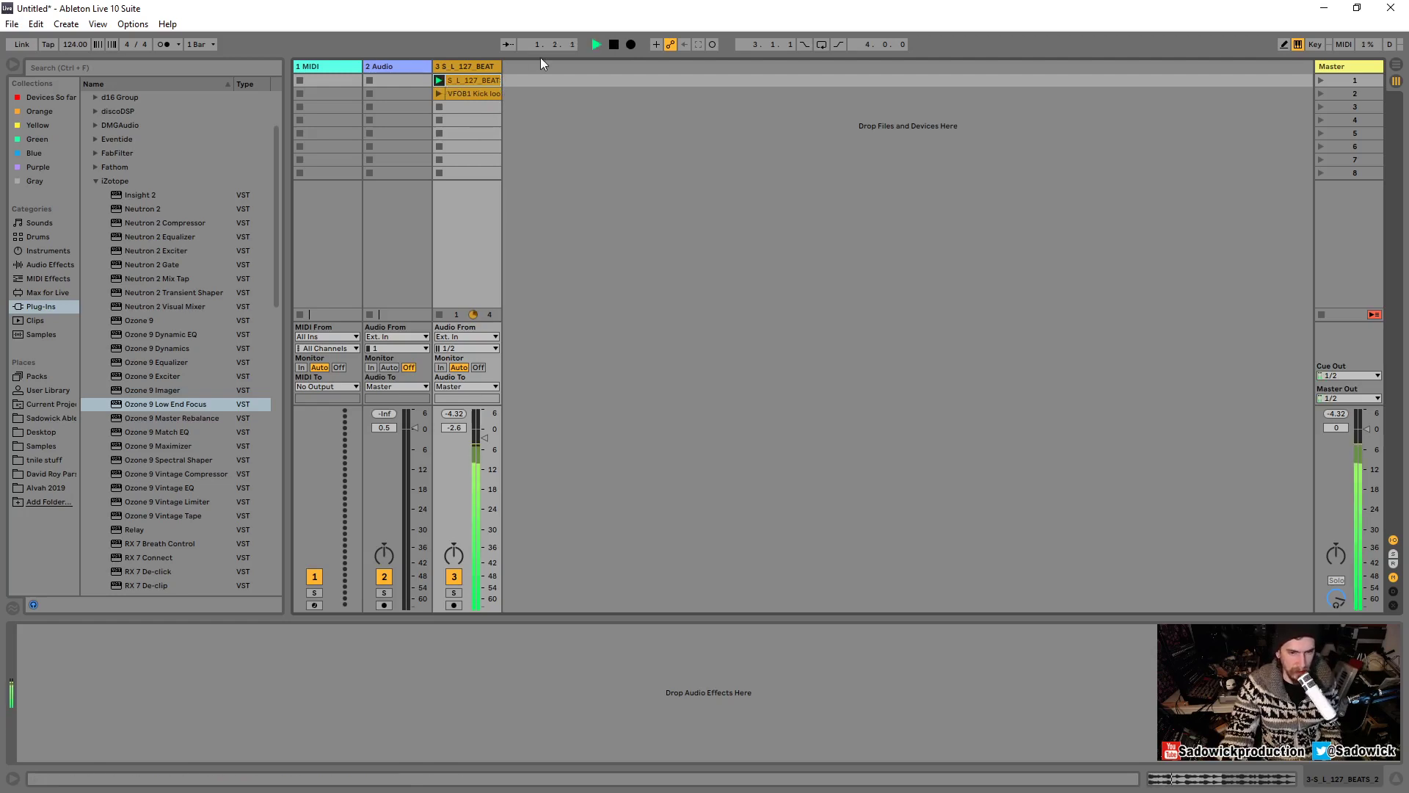
{"action": "left_click", "coordinate": [614, 45]}
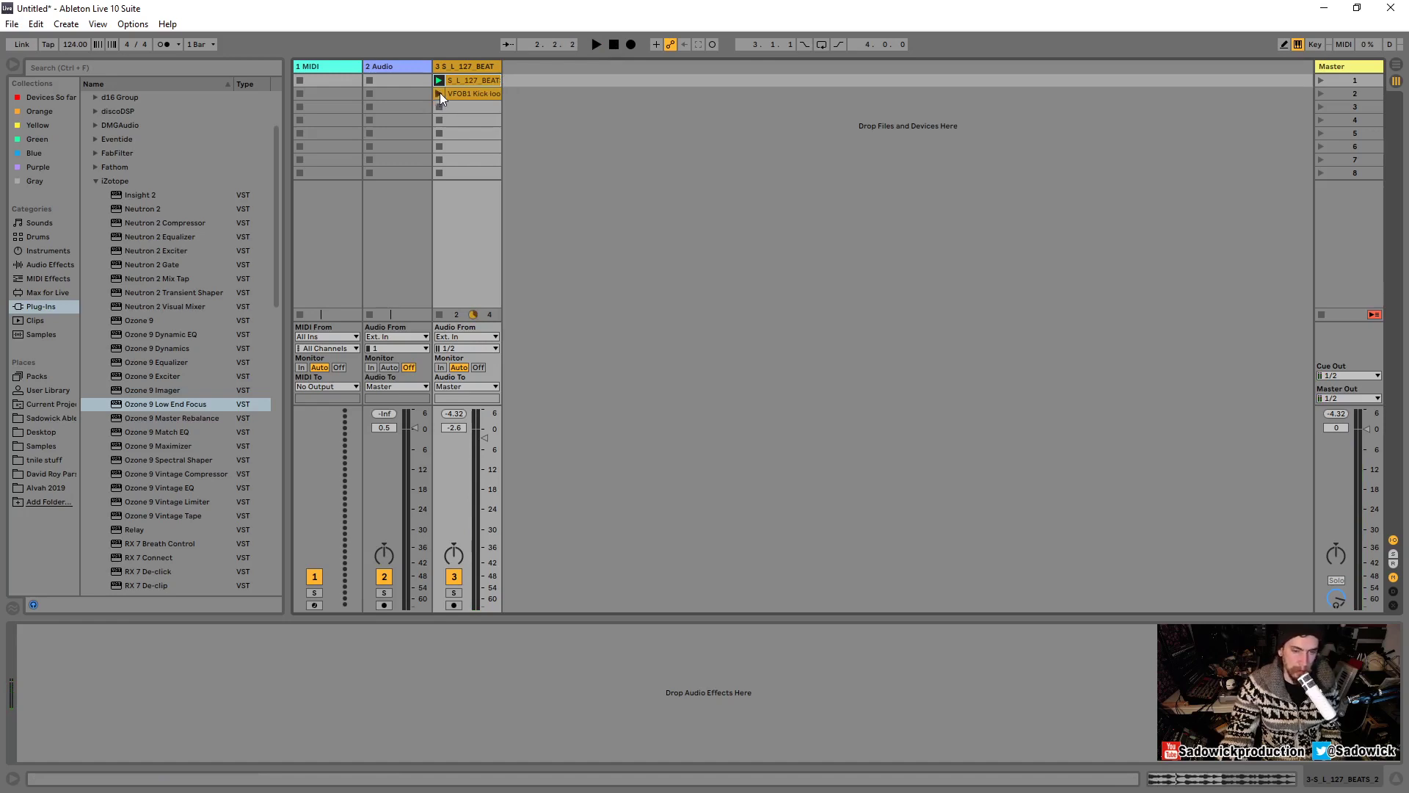
Audition the VFOB1 kick loop, compare it with the S_L_127_BEATS clip, and stop playback.
{"action": "left_click", "coordinate": [439, 93]}
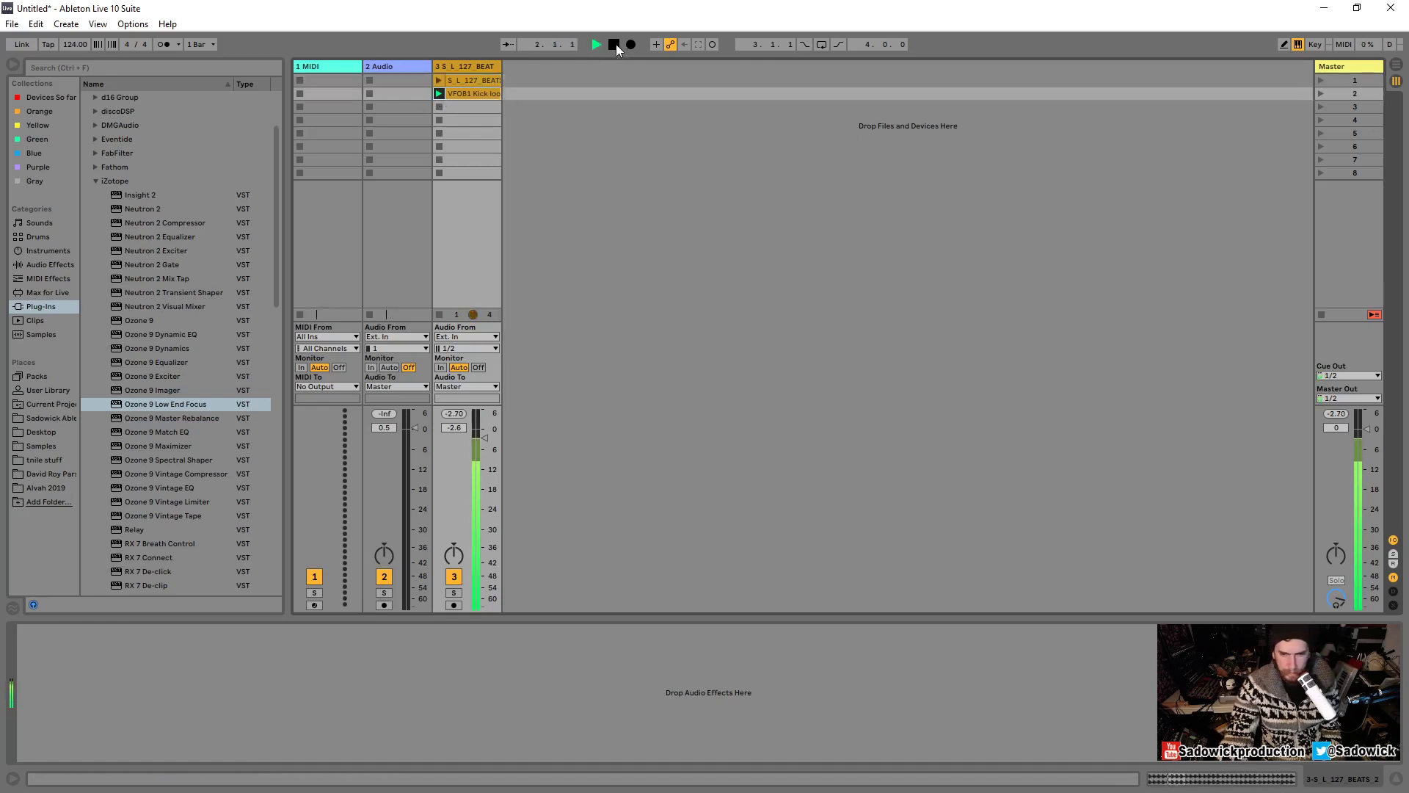
{"action": "left_click", "coordinate": [614, 46]}
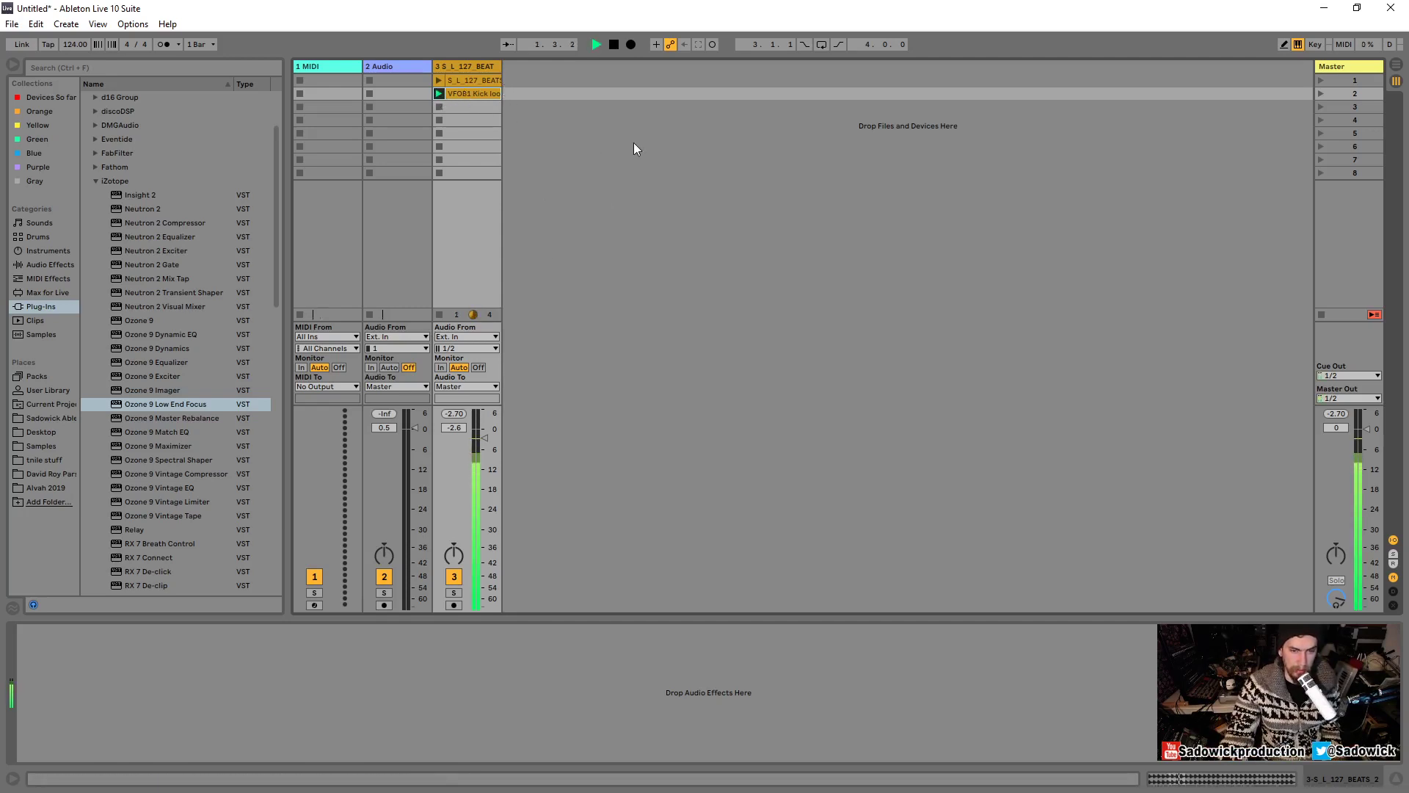
{"action": "left_click", "coordinate": [441, 80]}
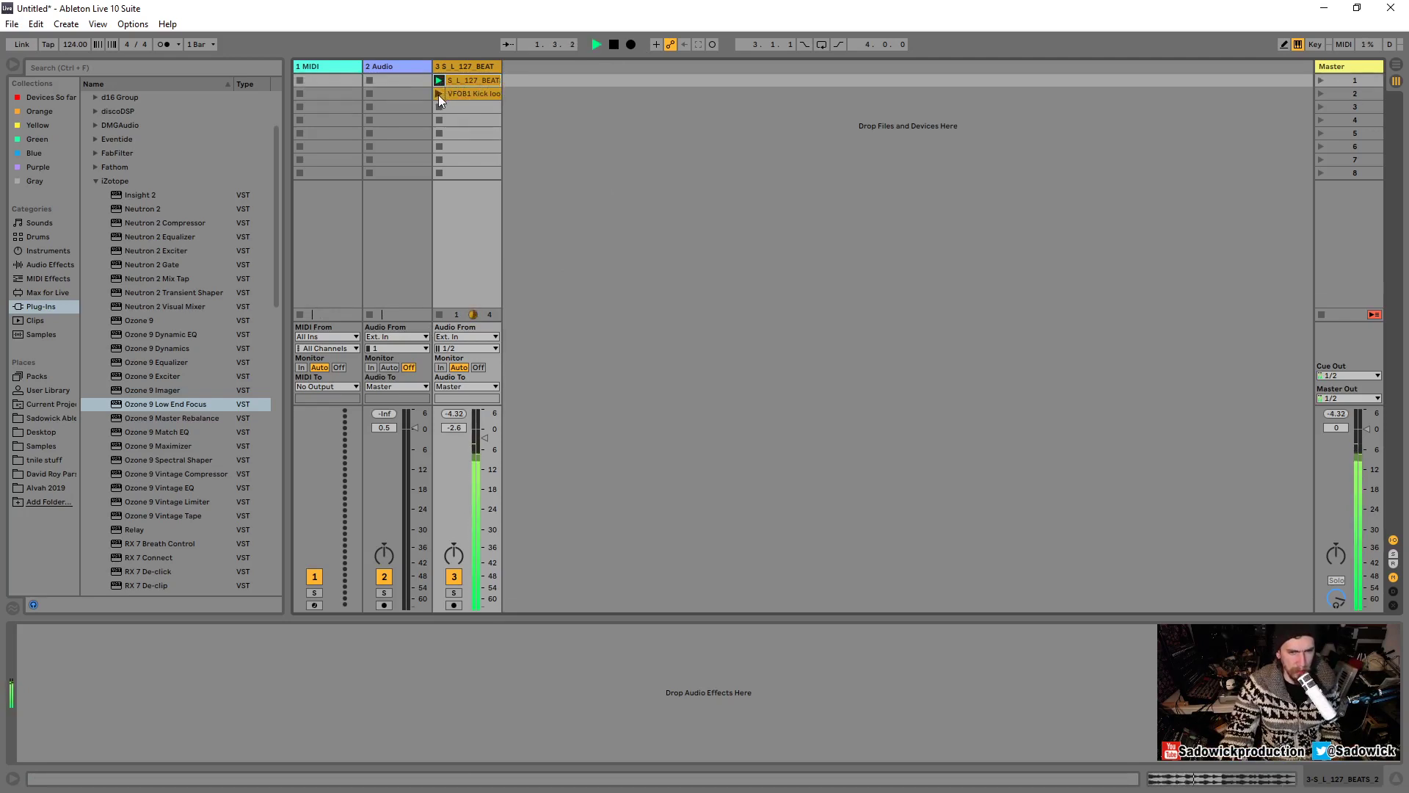
{"action": "left_click", "coordinate": [438, 95]}
{"action": "key", "text": "space"}
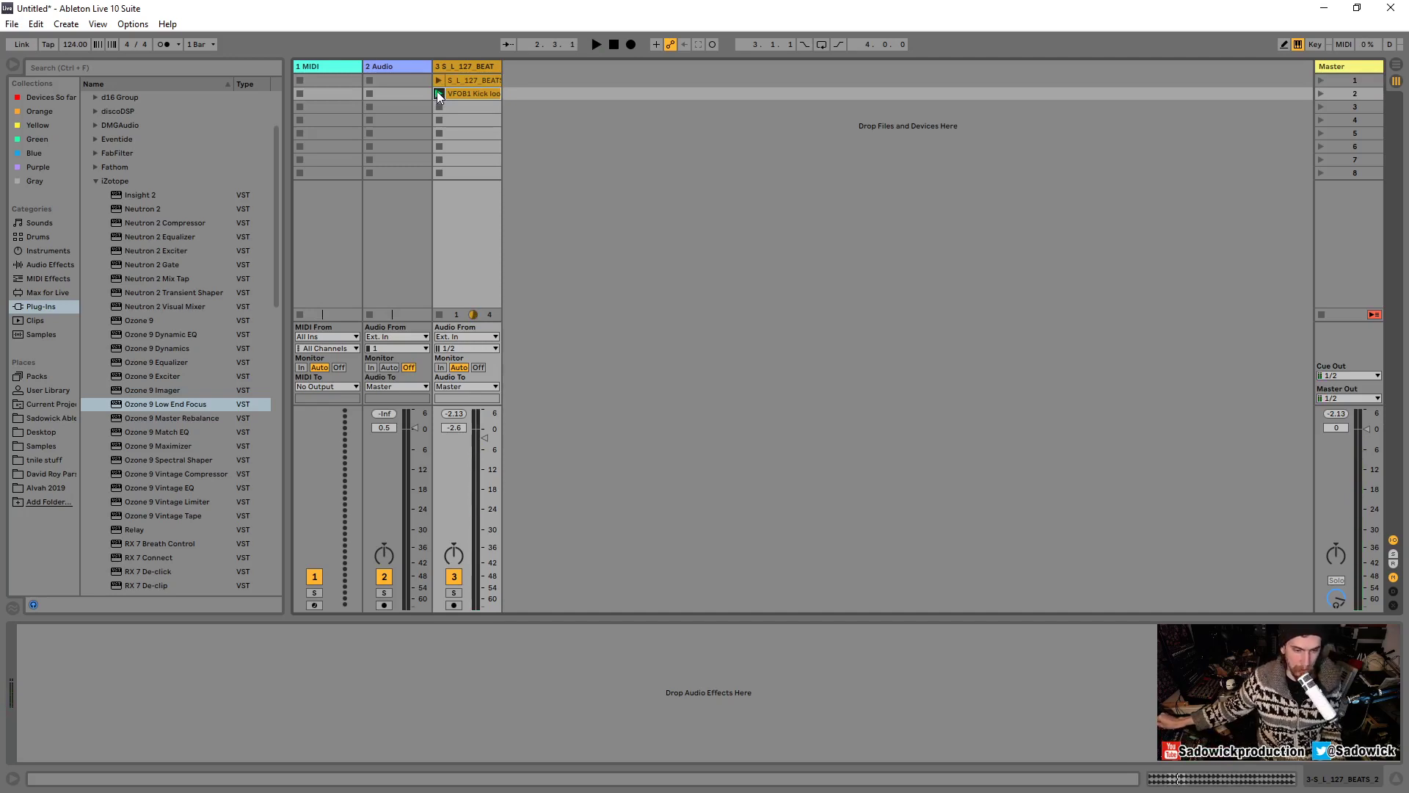
{"action": "left_click", "coordinate": [438, 93]}
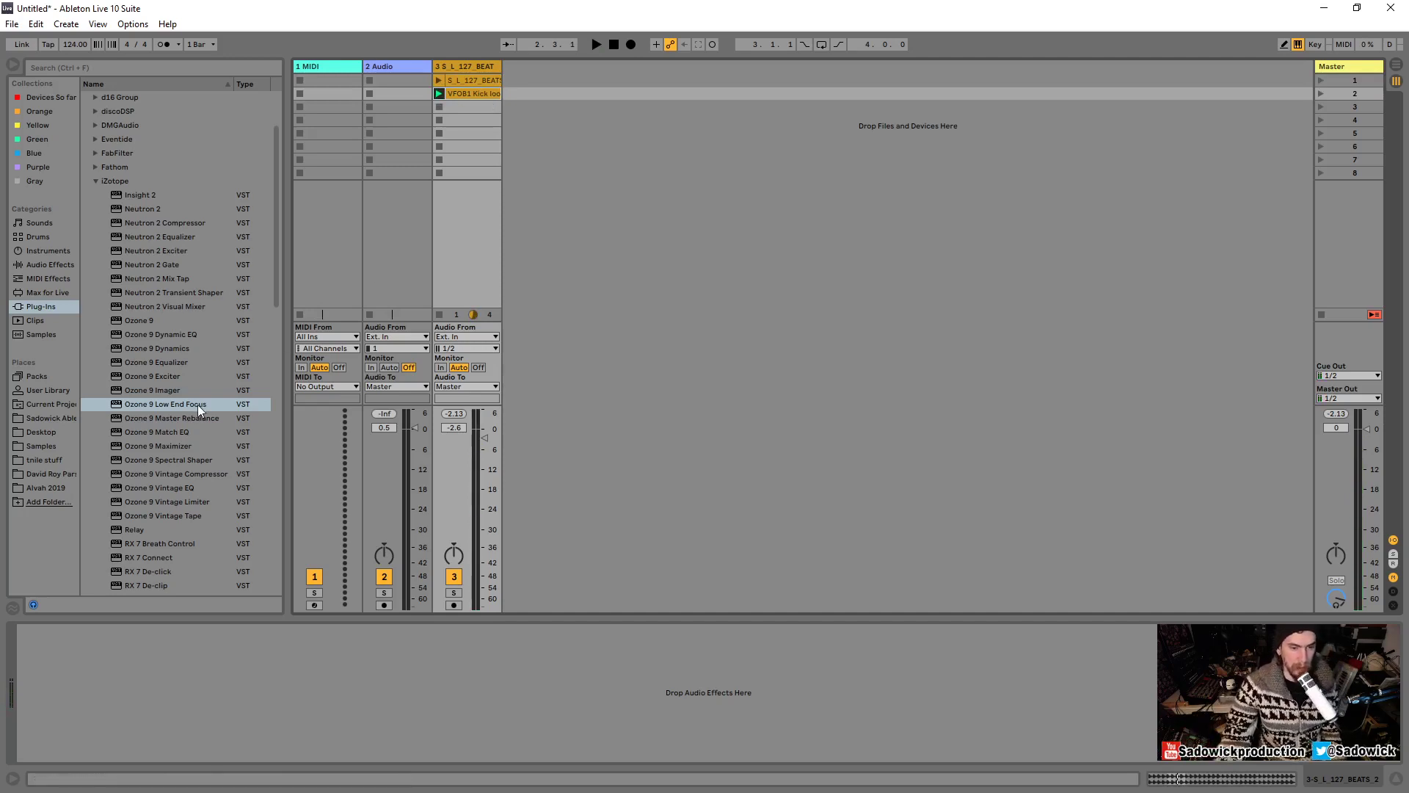
Load Ozone 9 Low End Focus on the S_L_127_BEATS track and move its window clear of the clips.
{"action": "left_click_drag", "start_coordinate": [197, 404], "coordinate": [483, 65]}
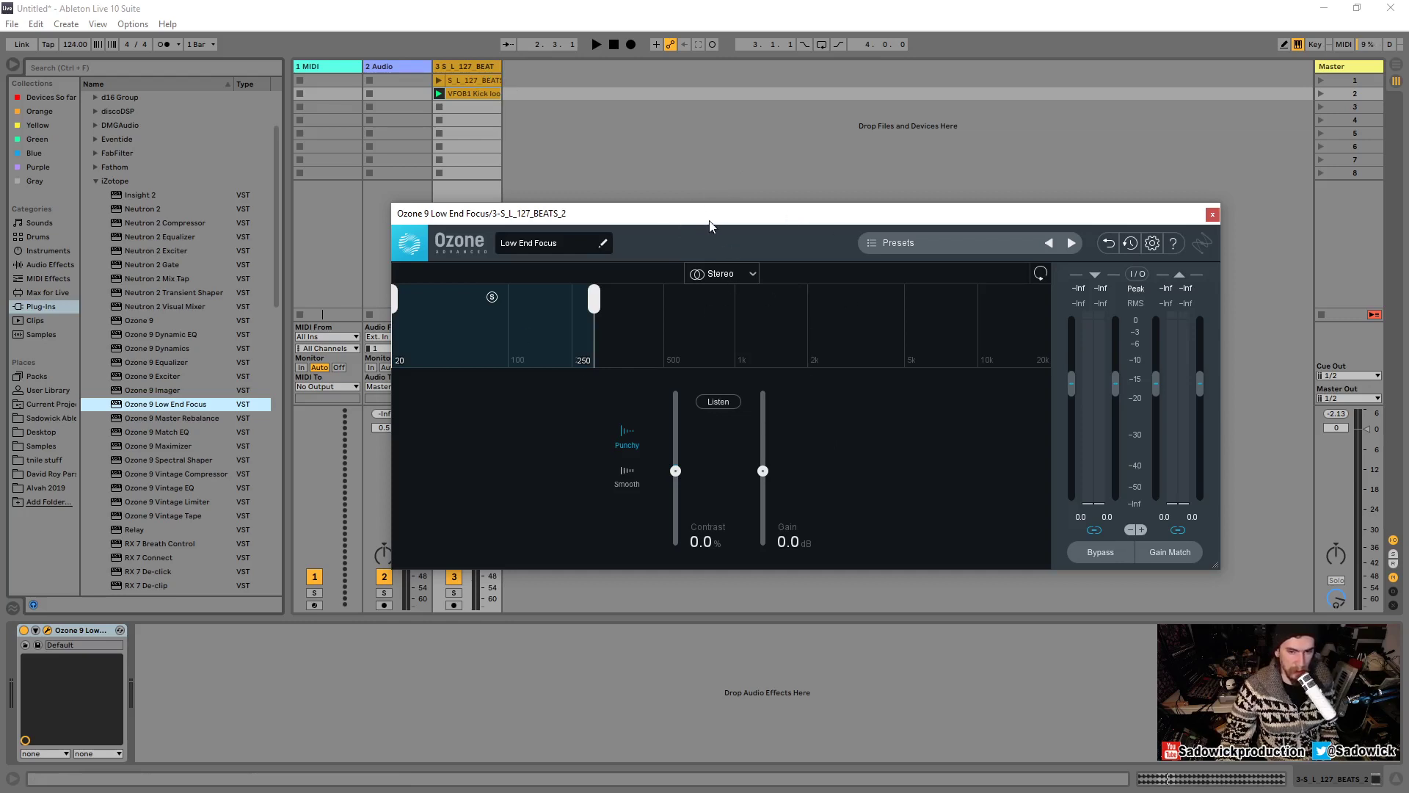
{"action": "left_click_drag", "start_coordinate": [710, 220], "coordinate": [726, 176]}
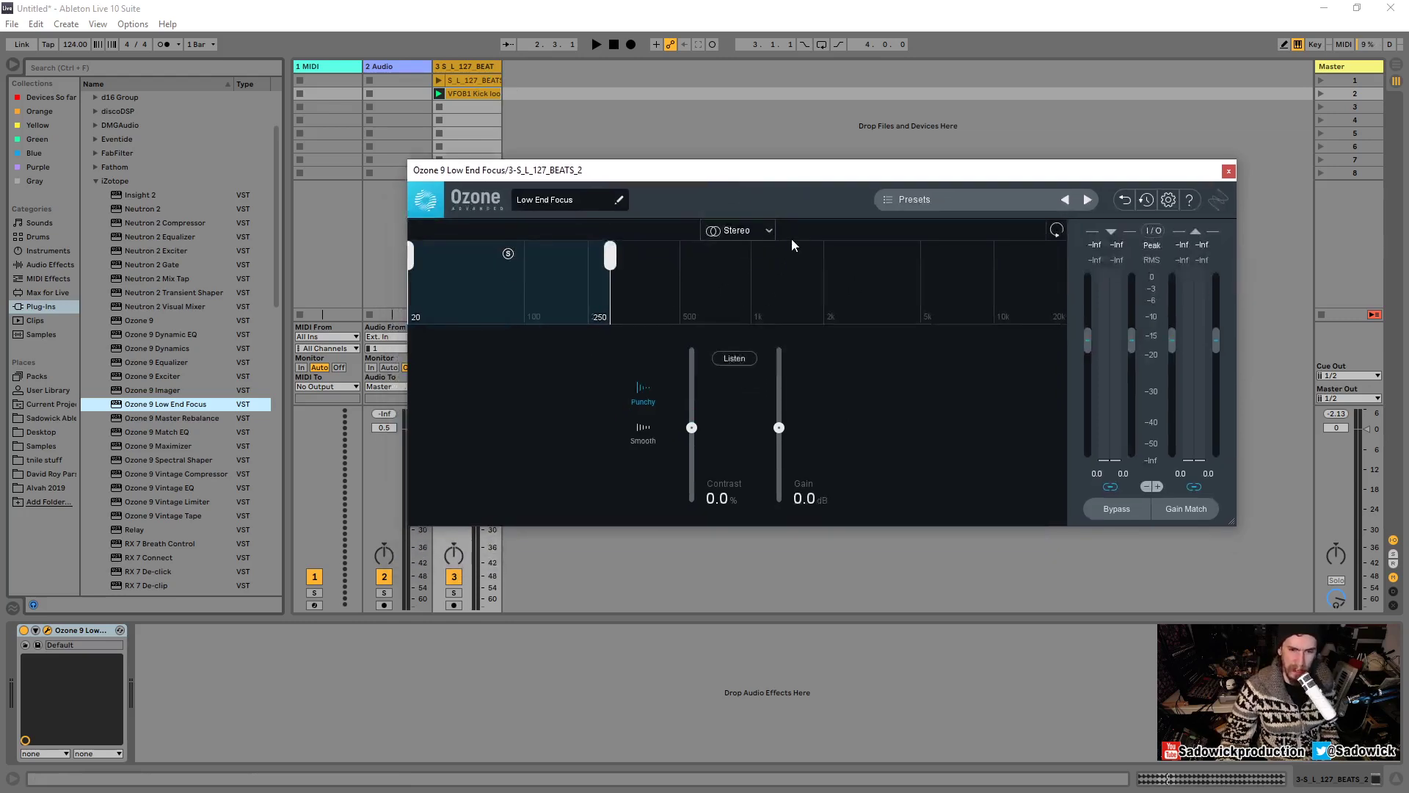
{"action": "left_click_drag", "start_coordinate": [717, 180], "coordinate": [654, 157]}
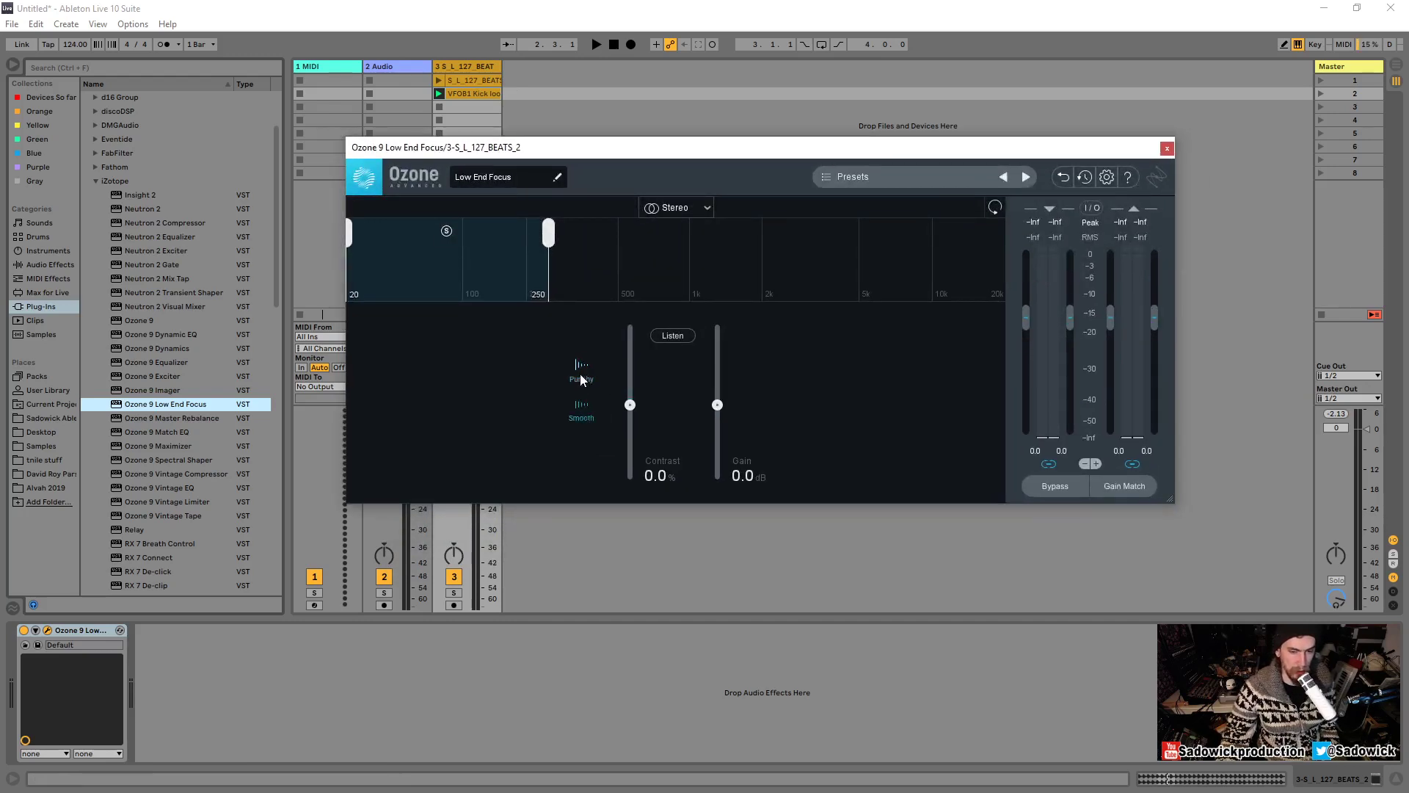
Switch the Low End Focus mode back and forth between Smooth and Punchy, finishing on Punchy.
{"action": "left_click", "coordinate": [584, 408]}
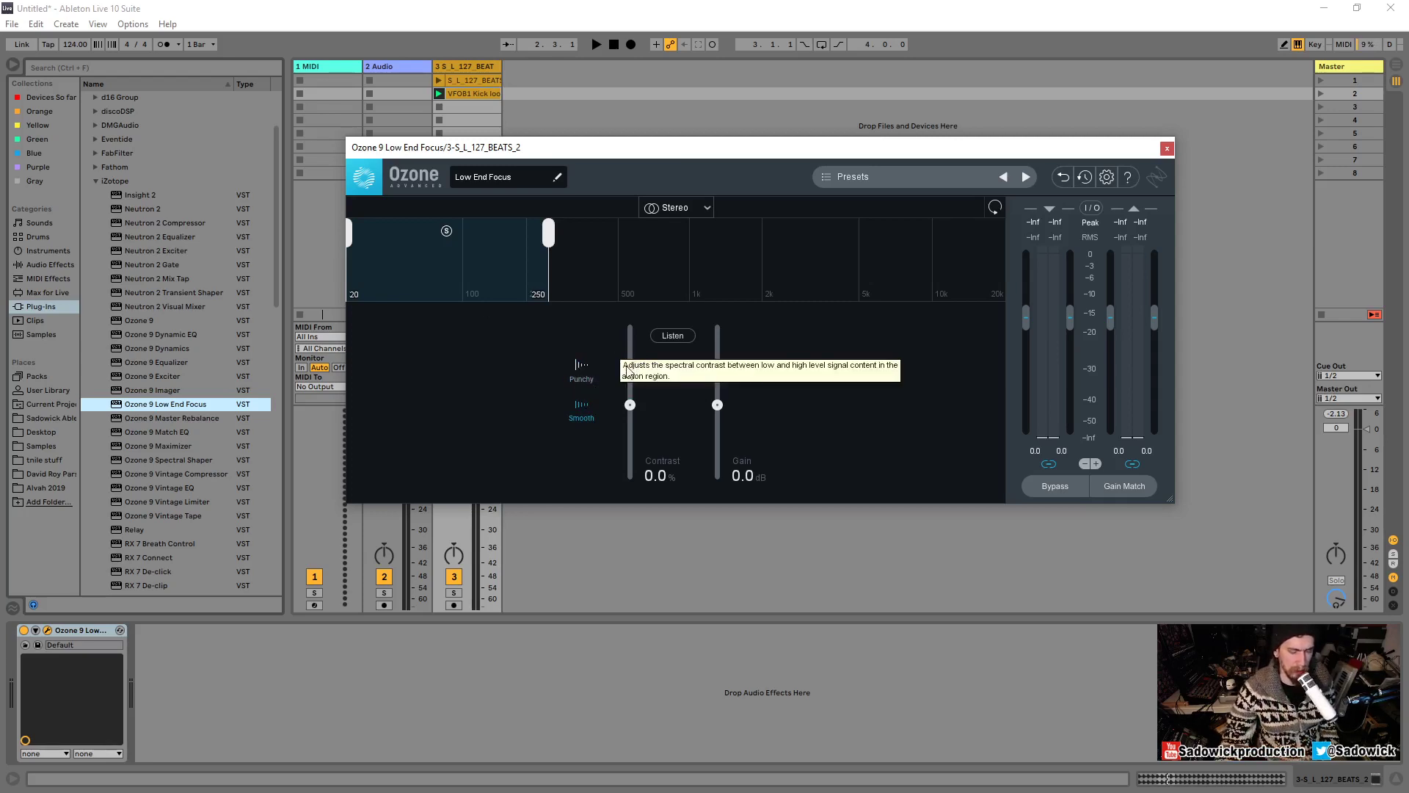
{"action": "left_click", "coordinate": [583, 371]}
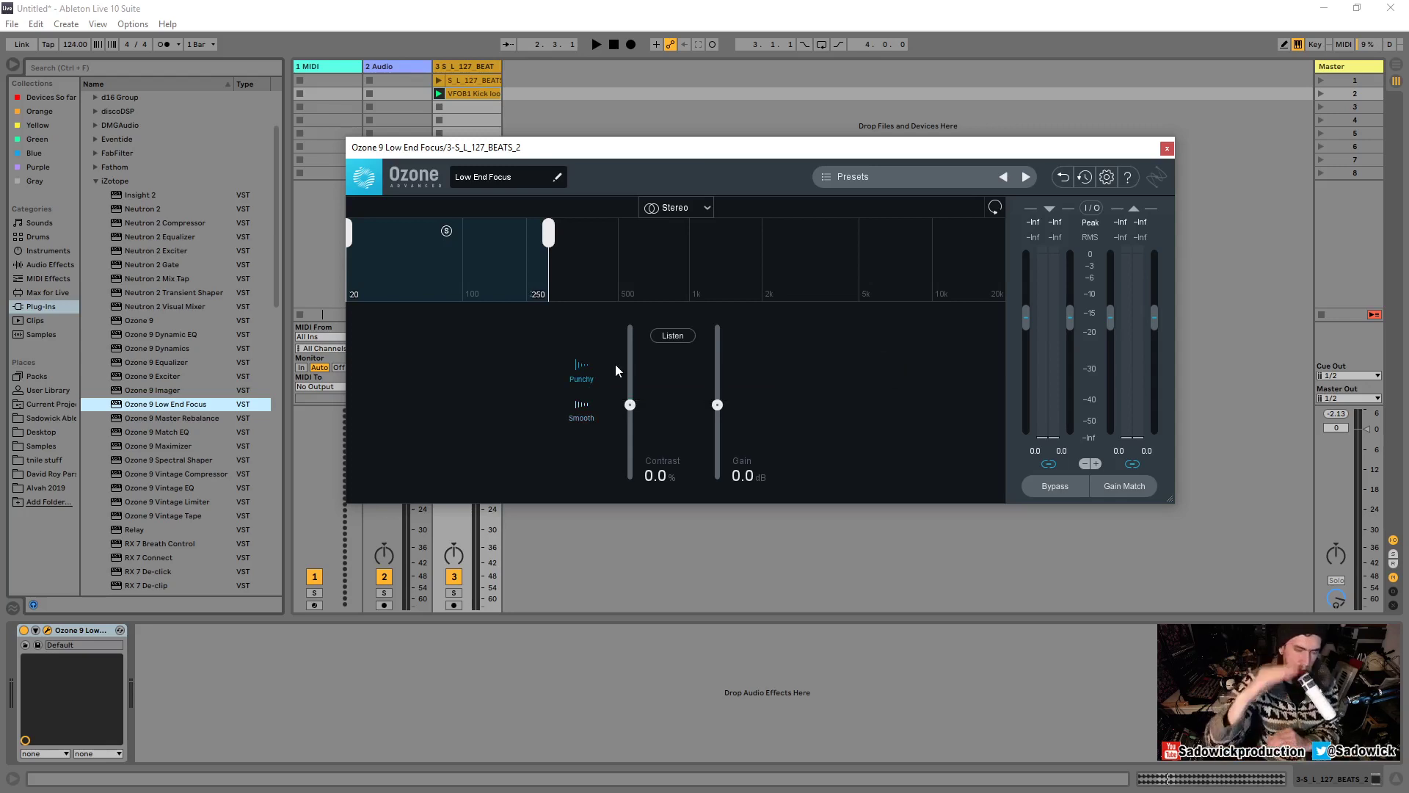
{"action": "left_click", "coordinate": [580, 411]}
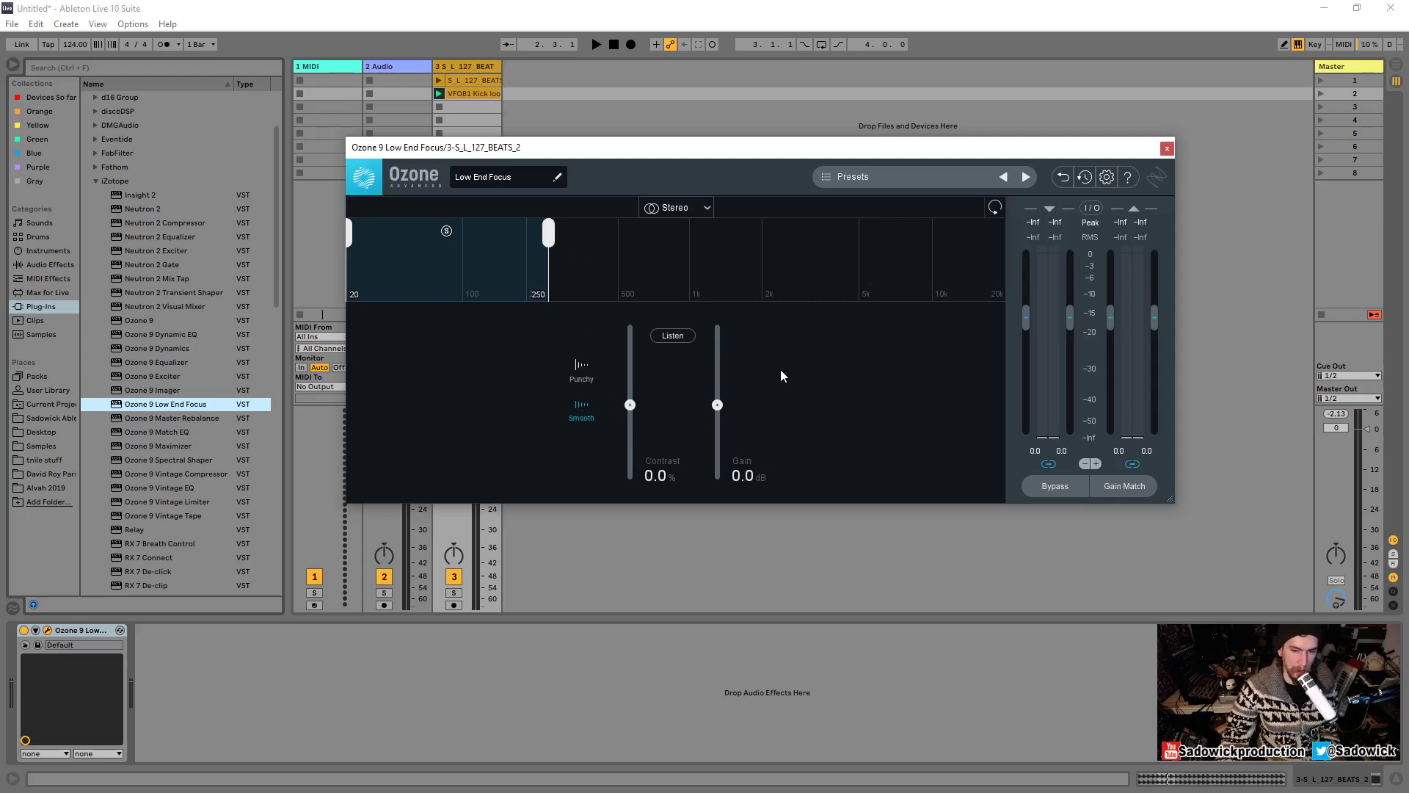
{"action": "left_click", "coordinate": [578, 374]}
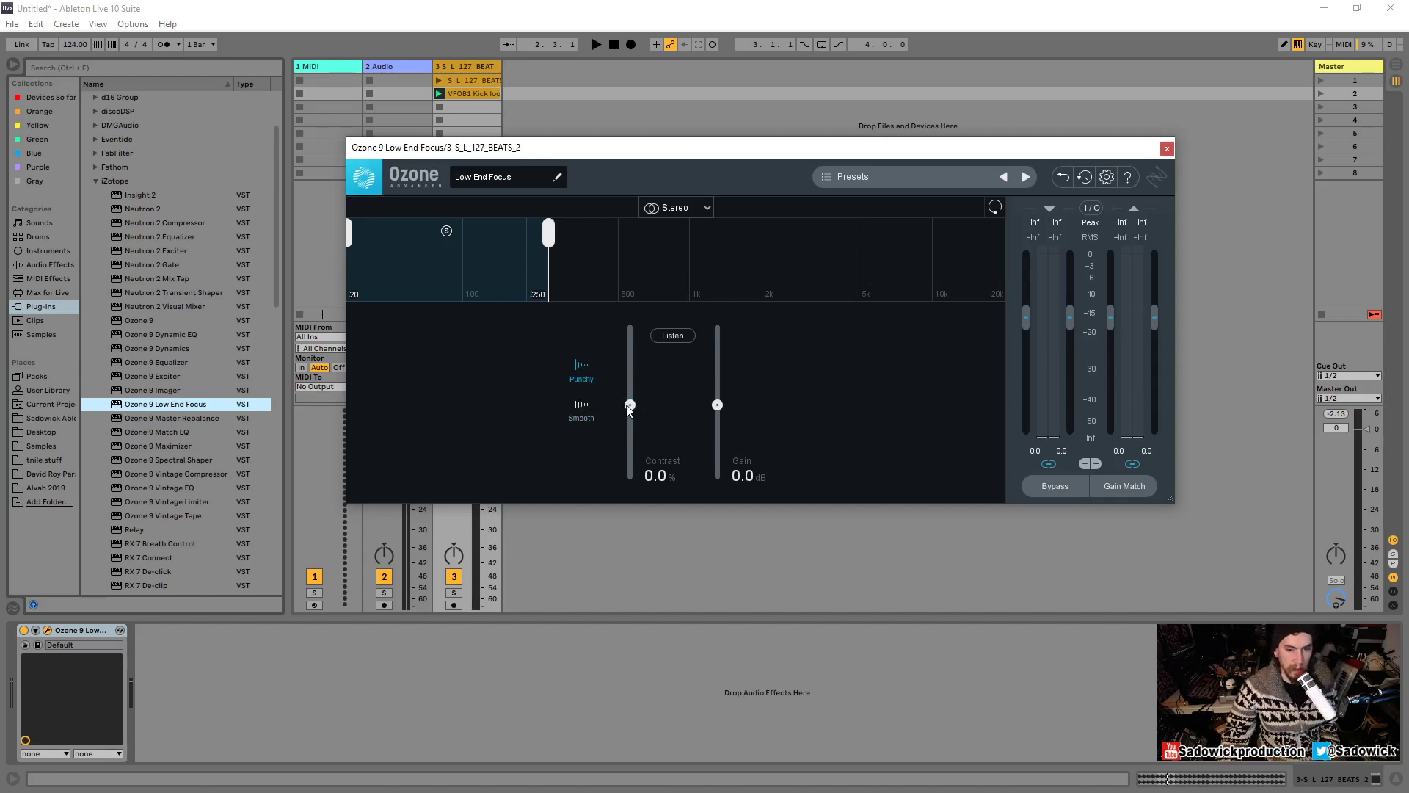
Sweep the Contrast slider to 100% and -100%, and reset it to 0%.
{"action": "left_click_drag", "start_coordinate": [629, 408], "coordinate": [643, 327]}
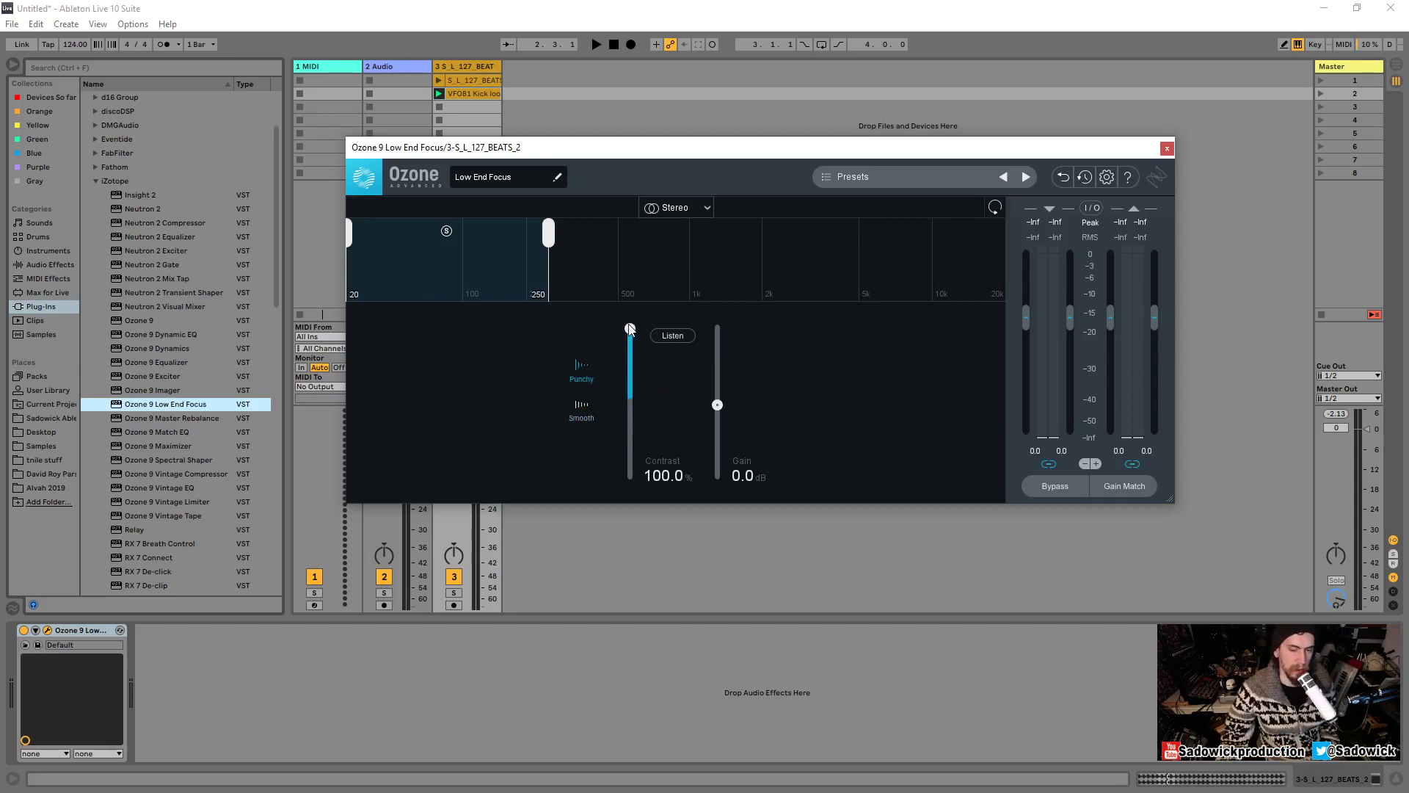
{"action": "left_click_drag", "start_coordinate": [630, 330], "coordinate": [655, 539]}
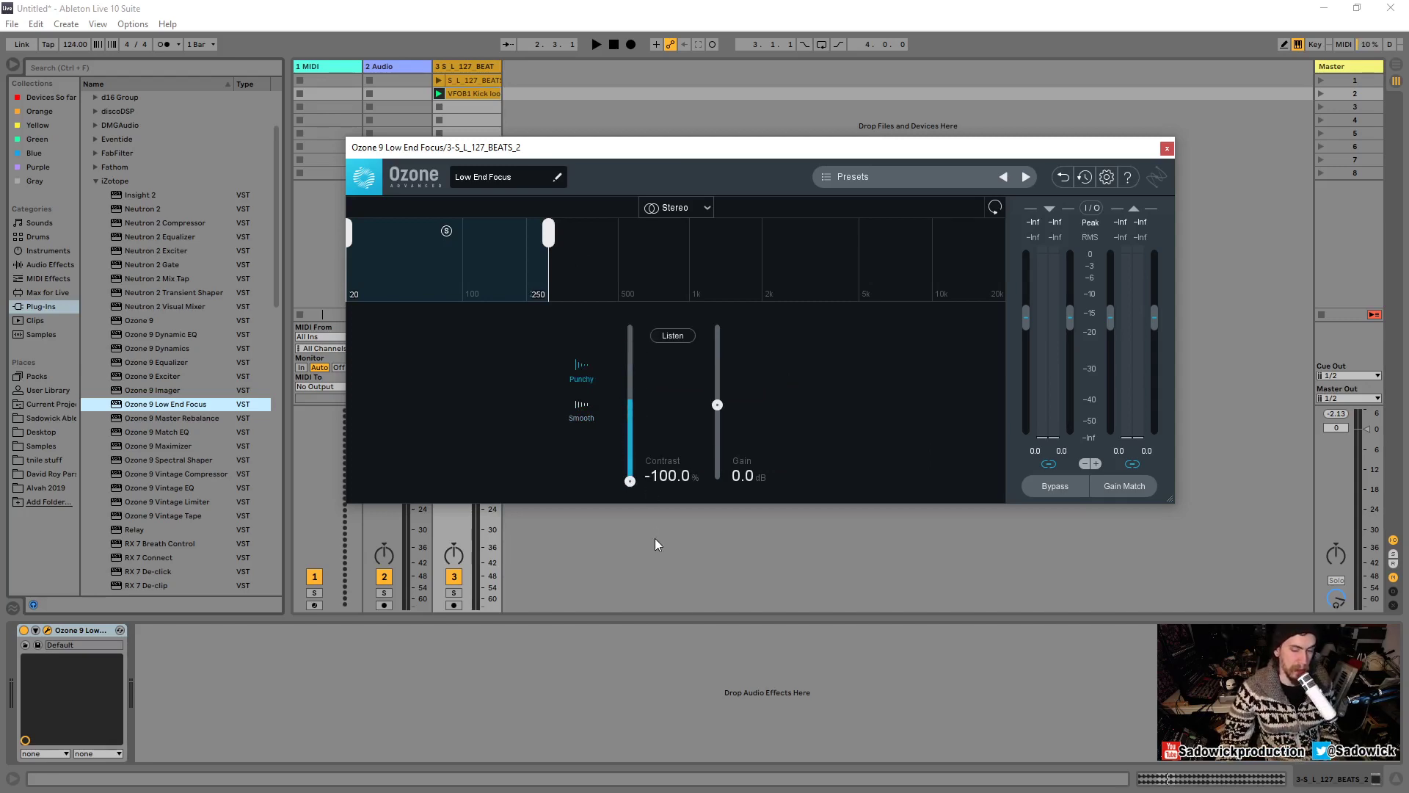
{"action": "double_click", "coordinate": [630, 481]}
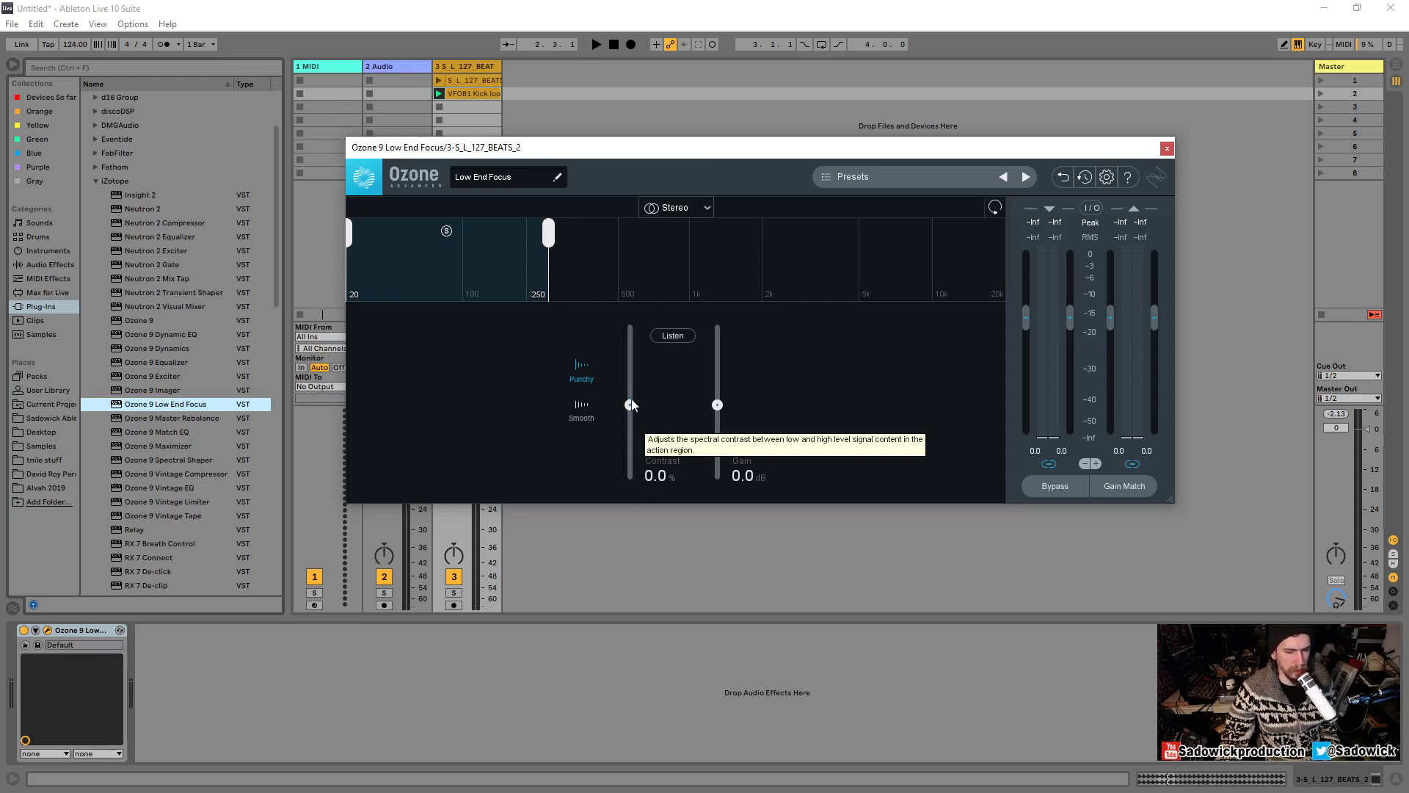
Try a Contrast of 38.5% and a strongly negative Contrast, and return the slider to 0%.
{"action": "left_click_drag", "start_coordinate": [630, 404], "coordinate": [633, 376]}
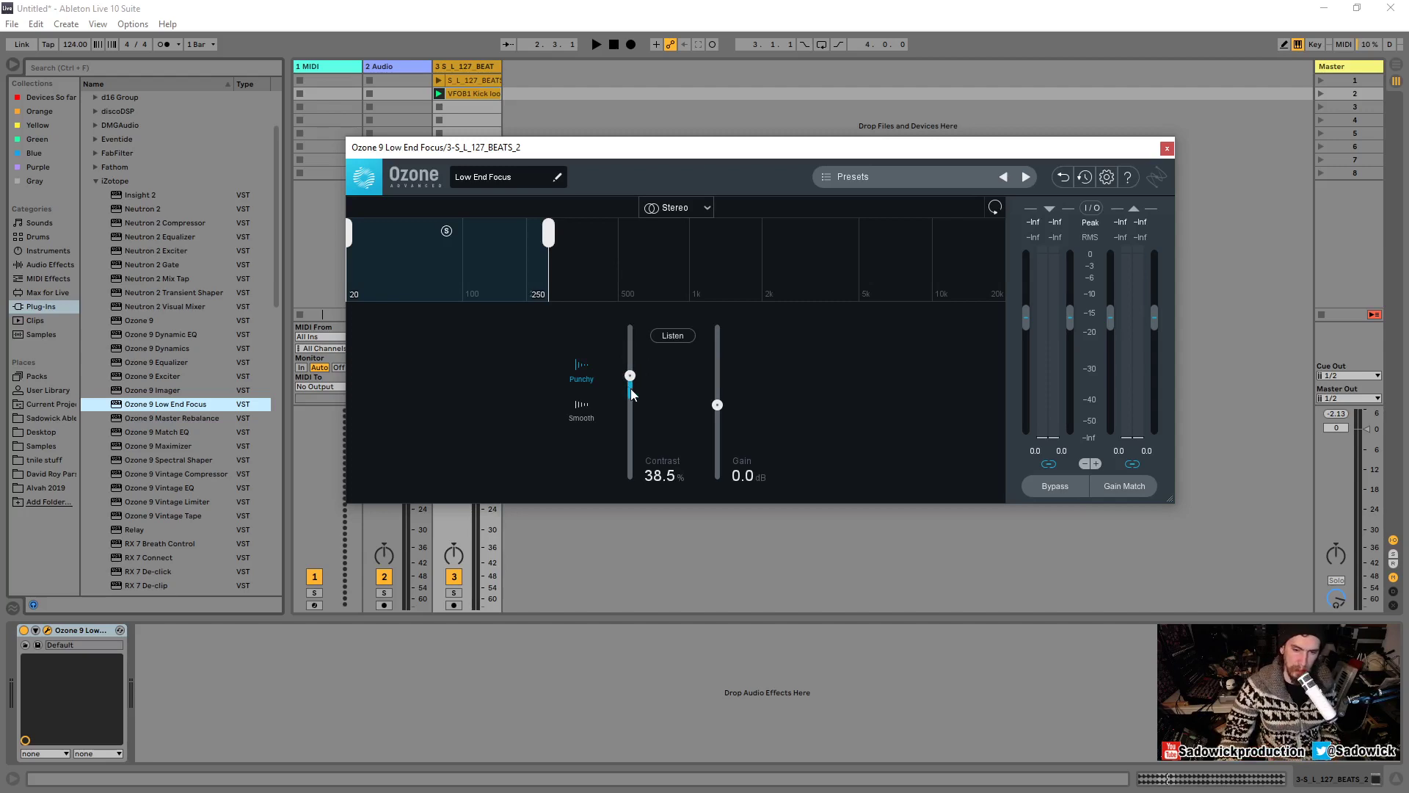
{"action": "left_click_drag", "start_coordinate": [630, 378], "coordinate": [637, 470]}
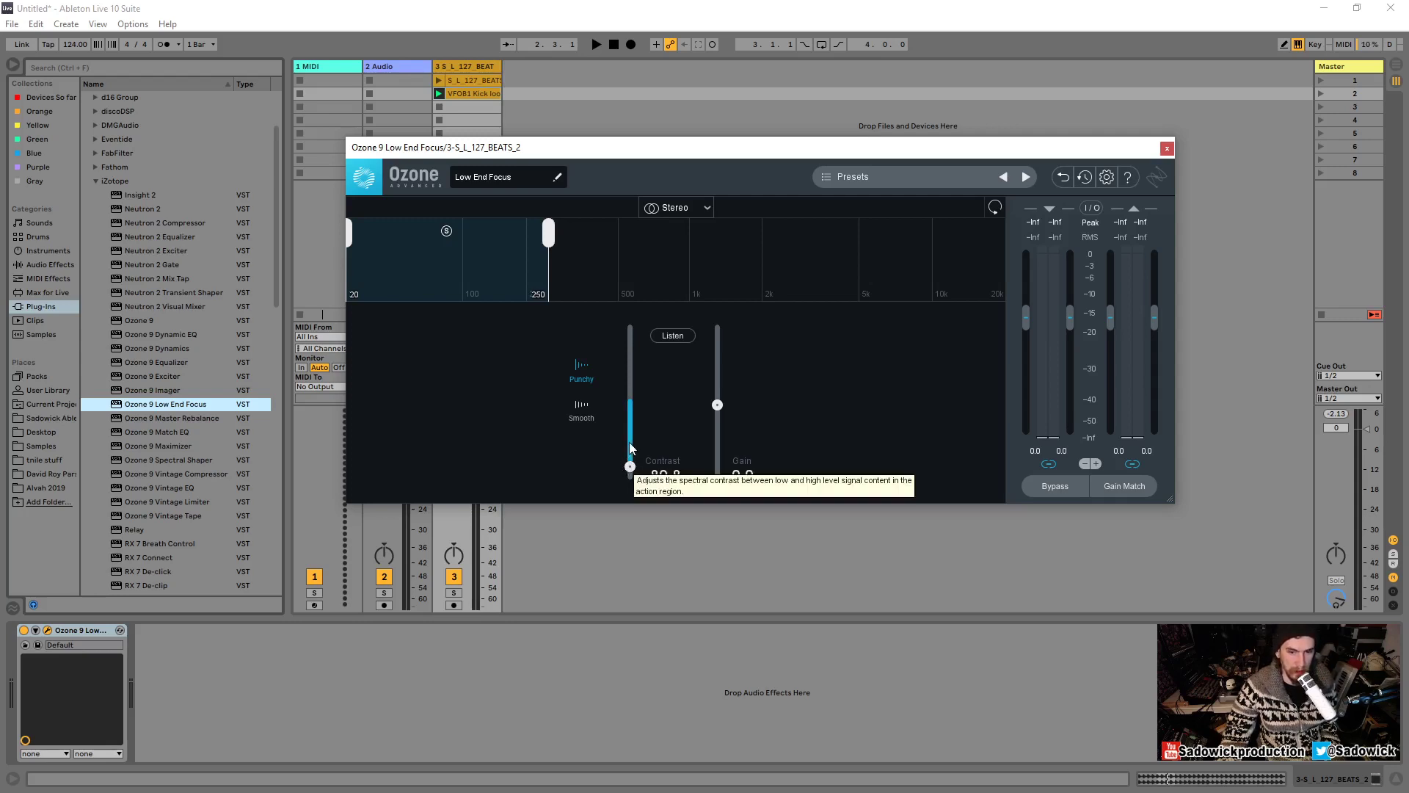
{"action": "left_click", "coordinate": [629, 404]}
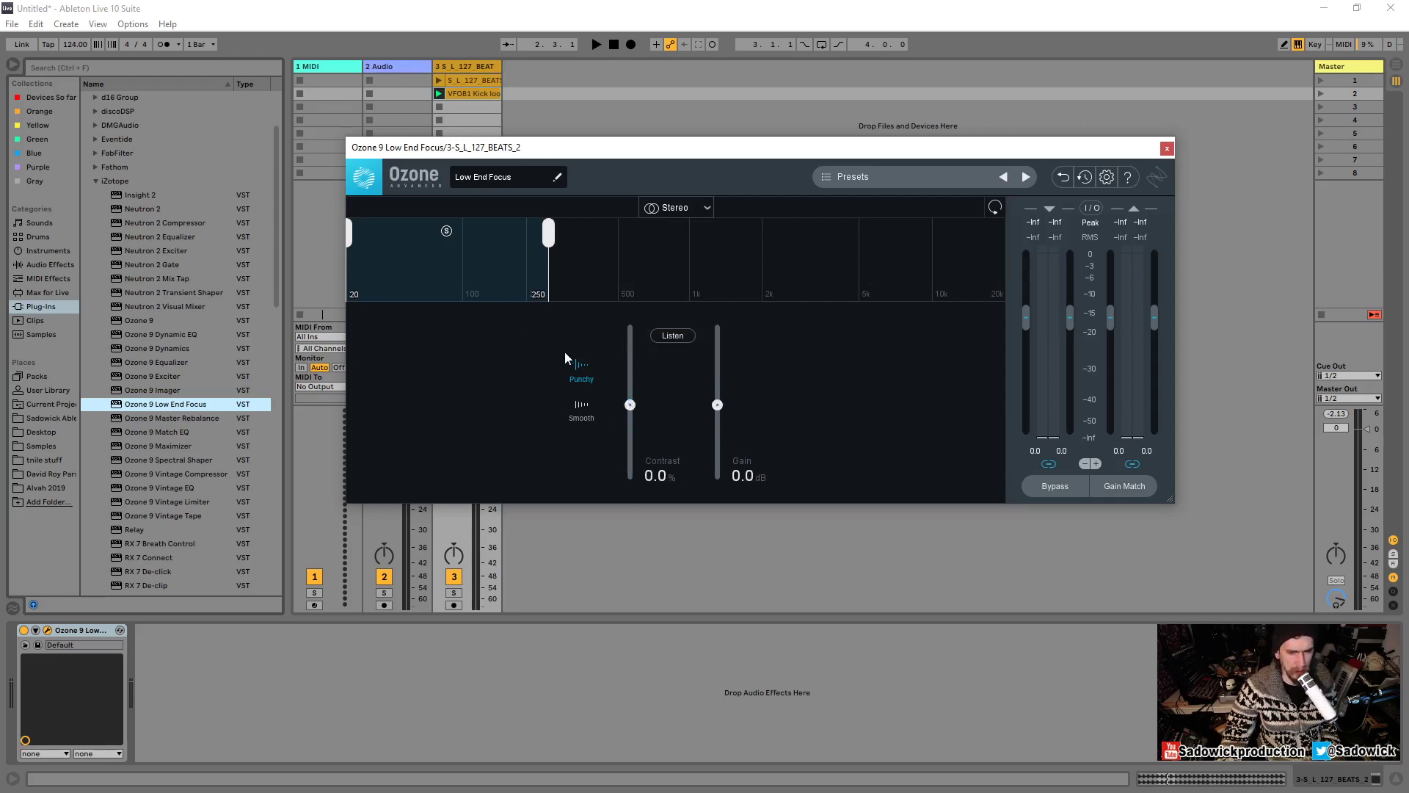
Play the S_L_127_BEATS clip through Low End Focus with Contrast at 0%, and stop playback.
{"action": "left_click_drag", "start_coordinate": [639, 147], "coordinate": [704, 146]}
{"action": "key", "text": "space"}
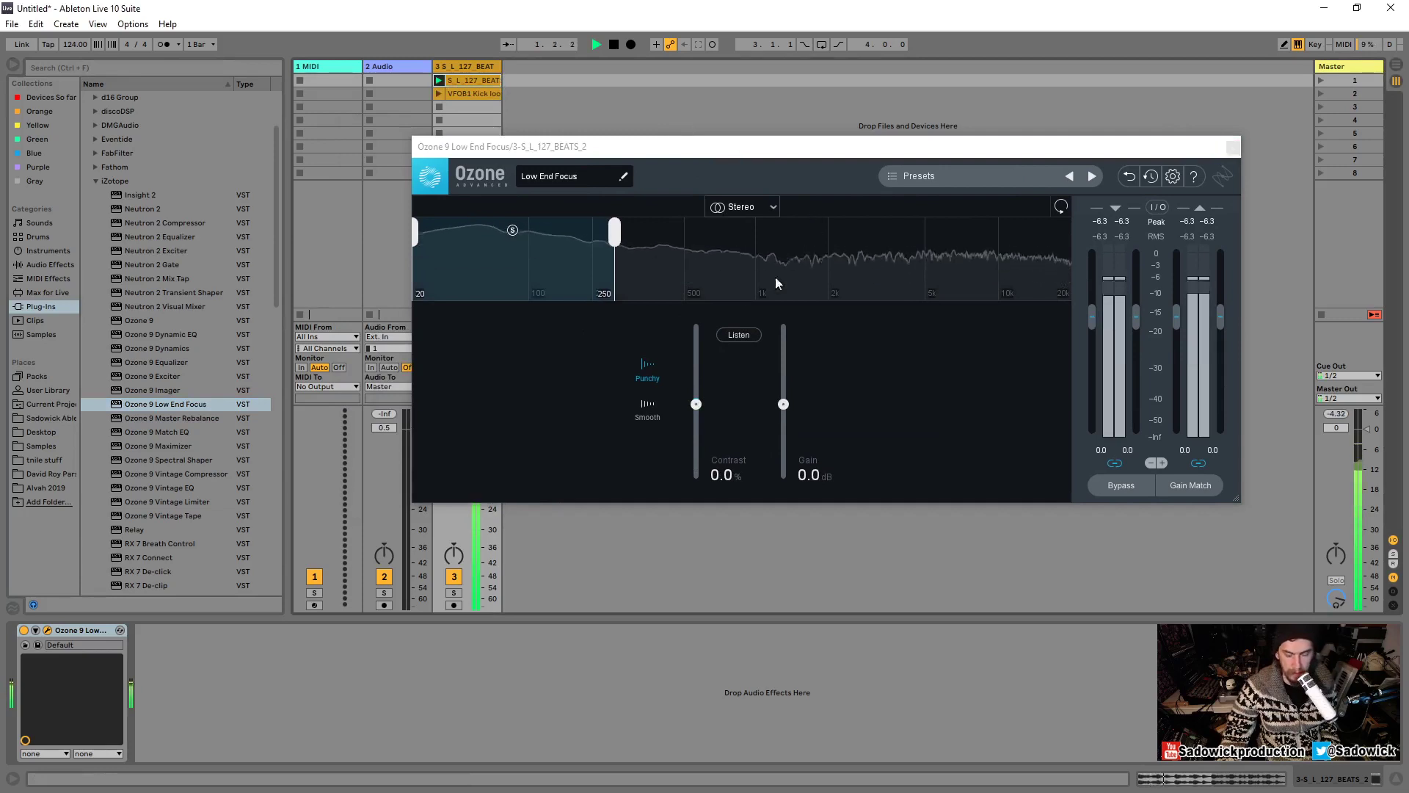
{"action": "key", "text": "space"}
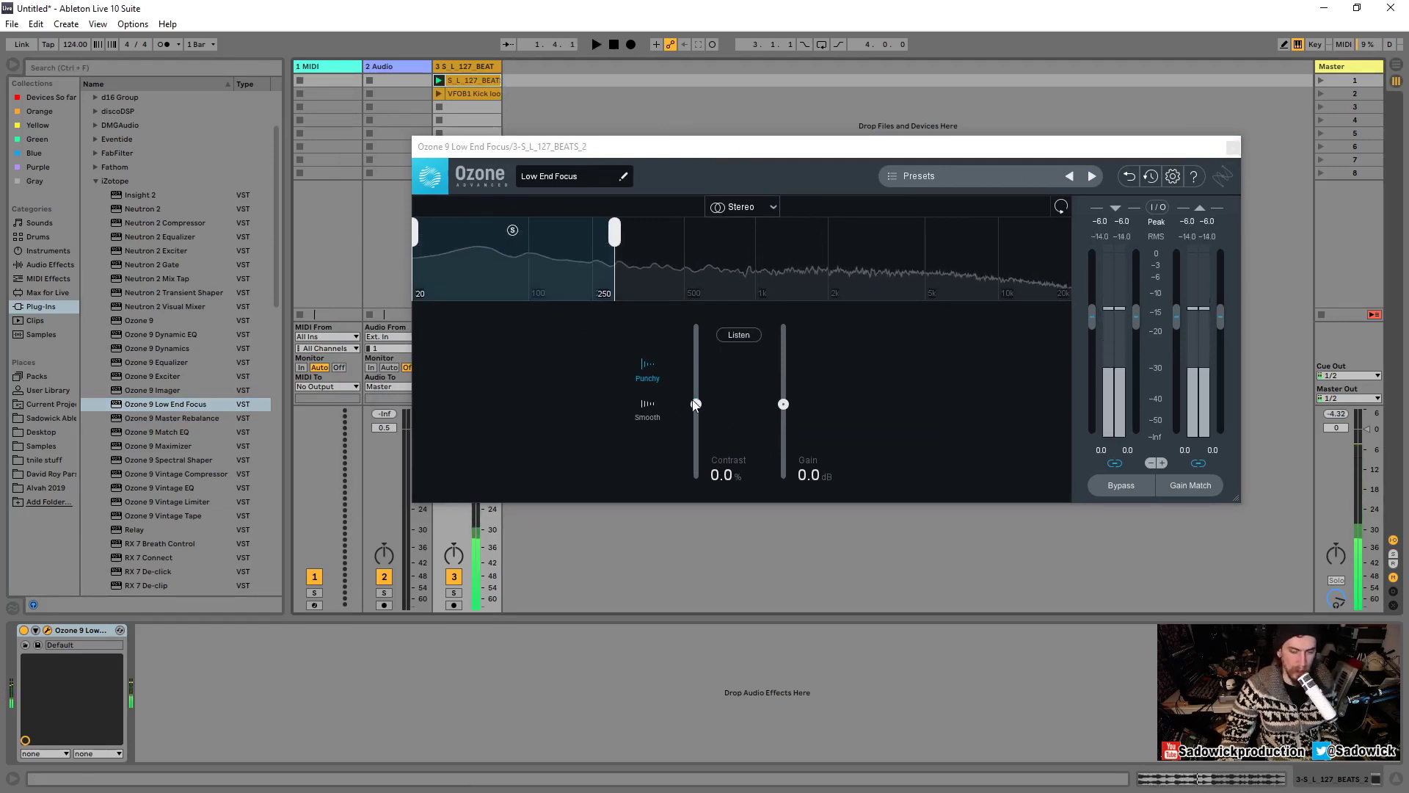
Raise Contrast to 71.2% while playing the S_L_127_BEATS clip in Punchy mode, and stop playback.
{"action": "key", "text": "space"}
{"action": "left_click_drag", "start_coordinate": [698, 408], "coordinate": [699, 353]}
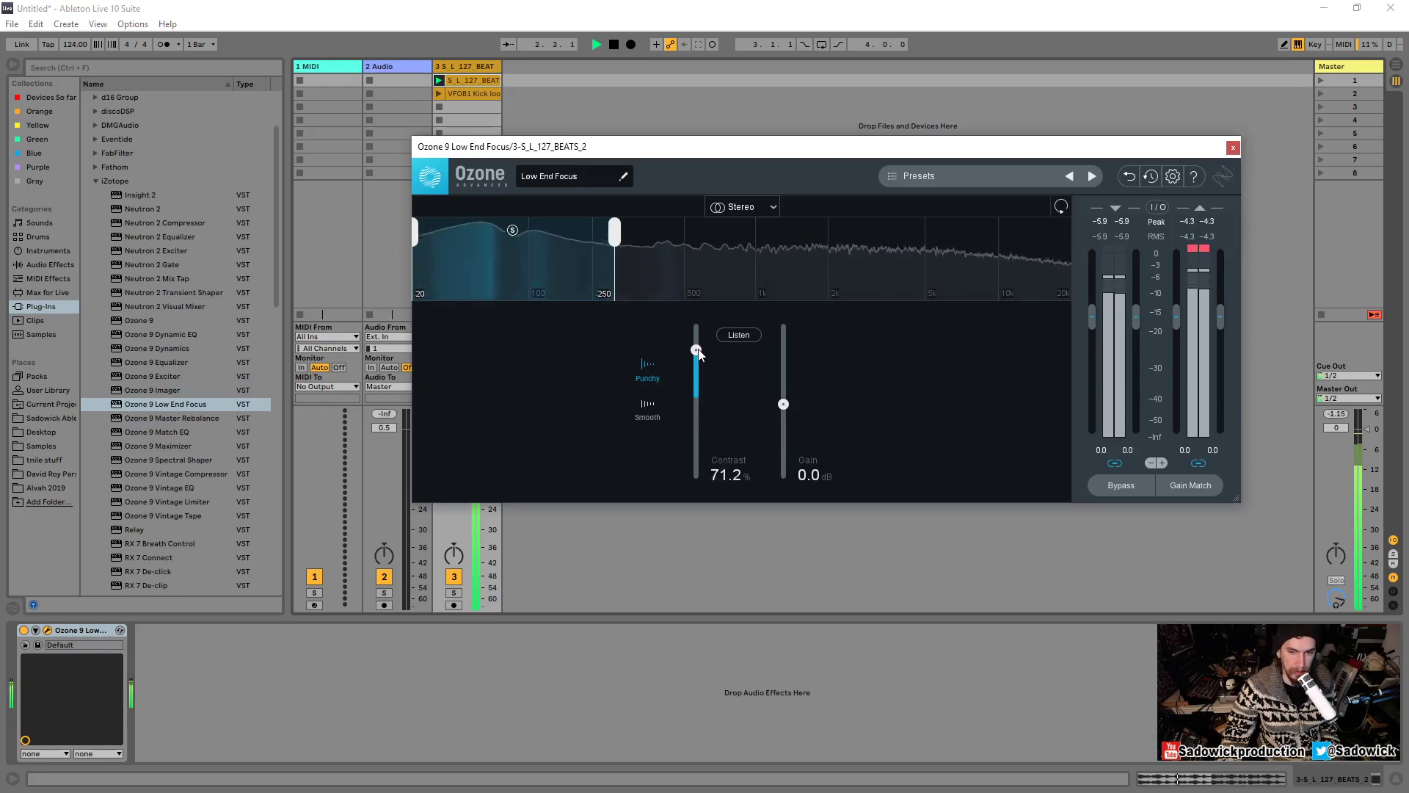
{"action": "key", "text": "space"}
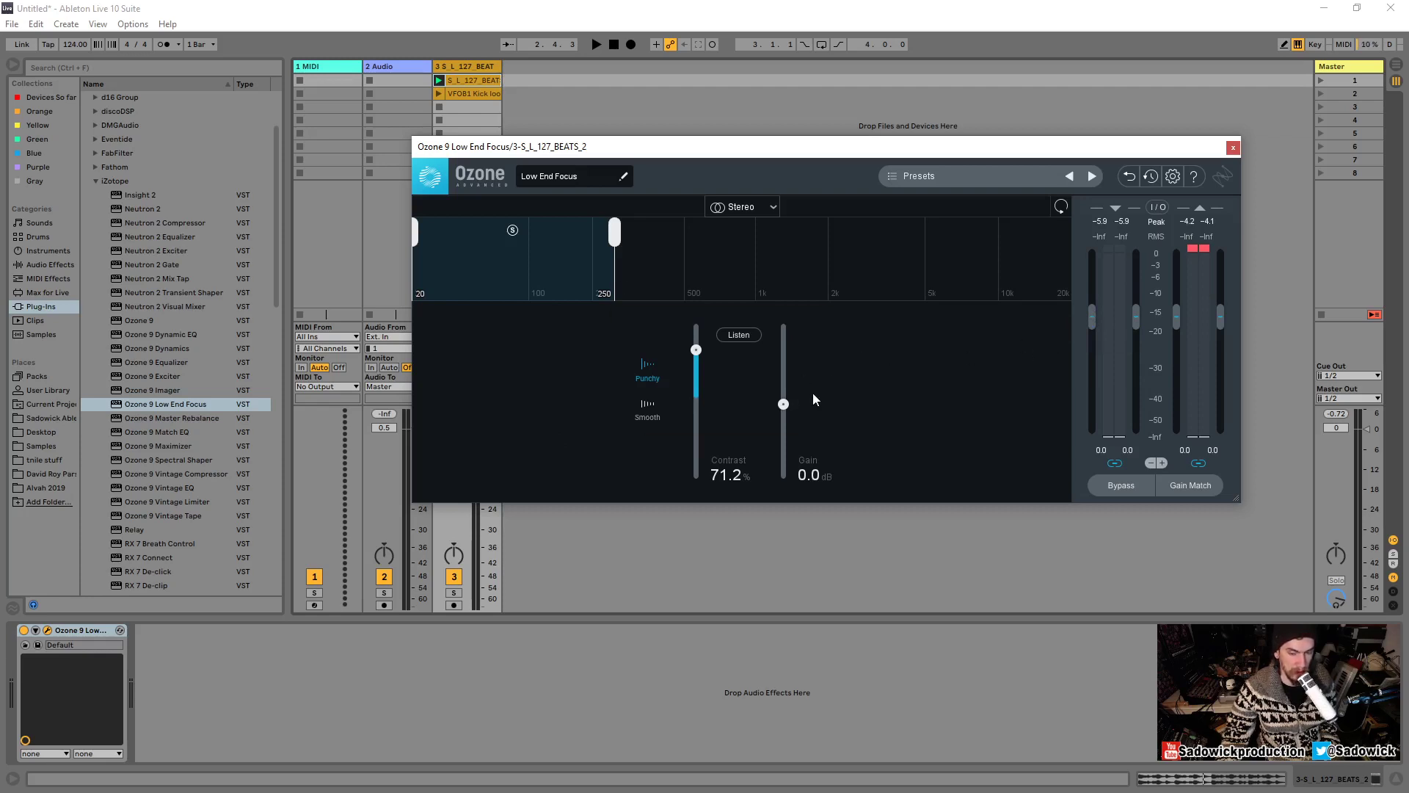
Lower the plug-in's input gain to -1.3 dB and play the clip through it.
{"action": "left_click_drag", "start_coordinate": [1097, 311], "coordinate": [1090, 314]}
{"action": "left_click_drag", "start_coordinate": [1089, 316], "coordinate": [1090, 323]}
{"action": "key", "text": "space"}
Reset the plug-in's input gain to 0 dB, stop playback, and lower its output gain to -2.5 dB.
{"action": "left_click", "coordinate": [1136, 323], "text": "alt"}
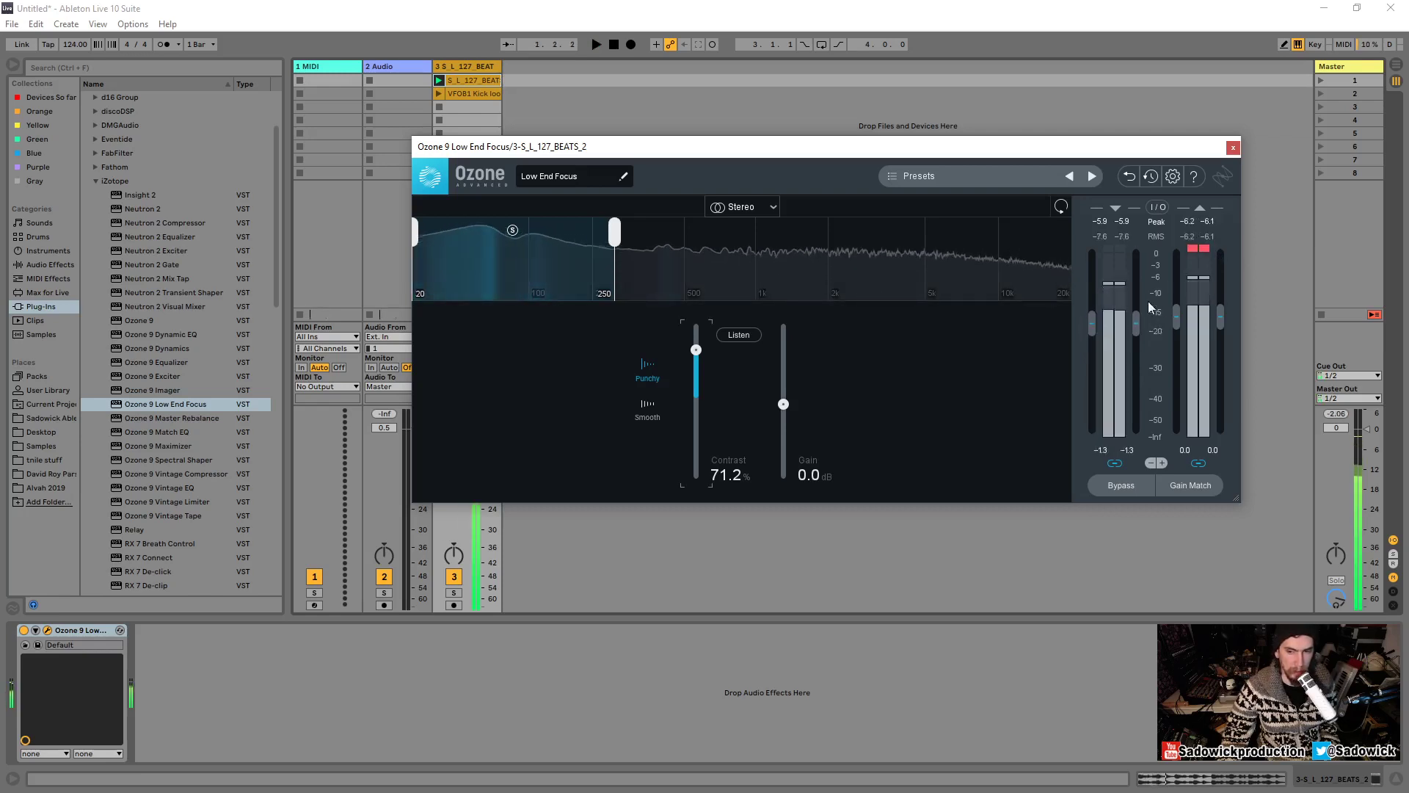
{"action": "key", "text": "space"}
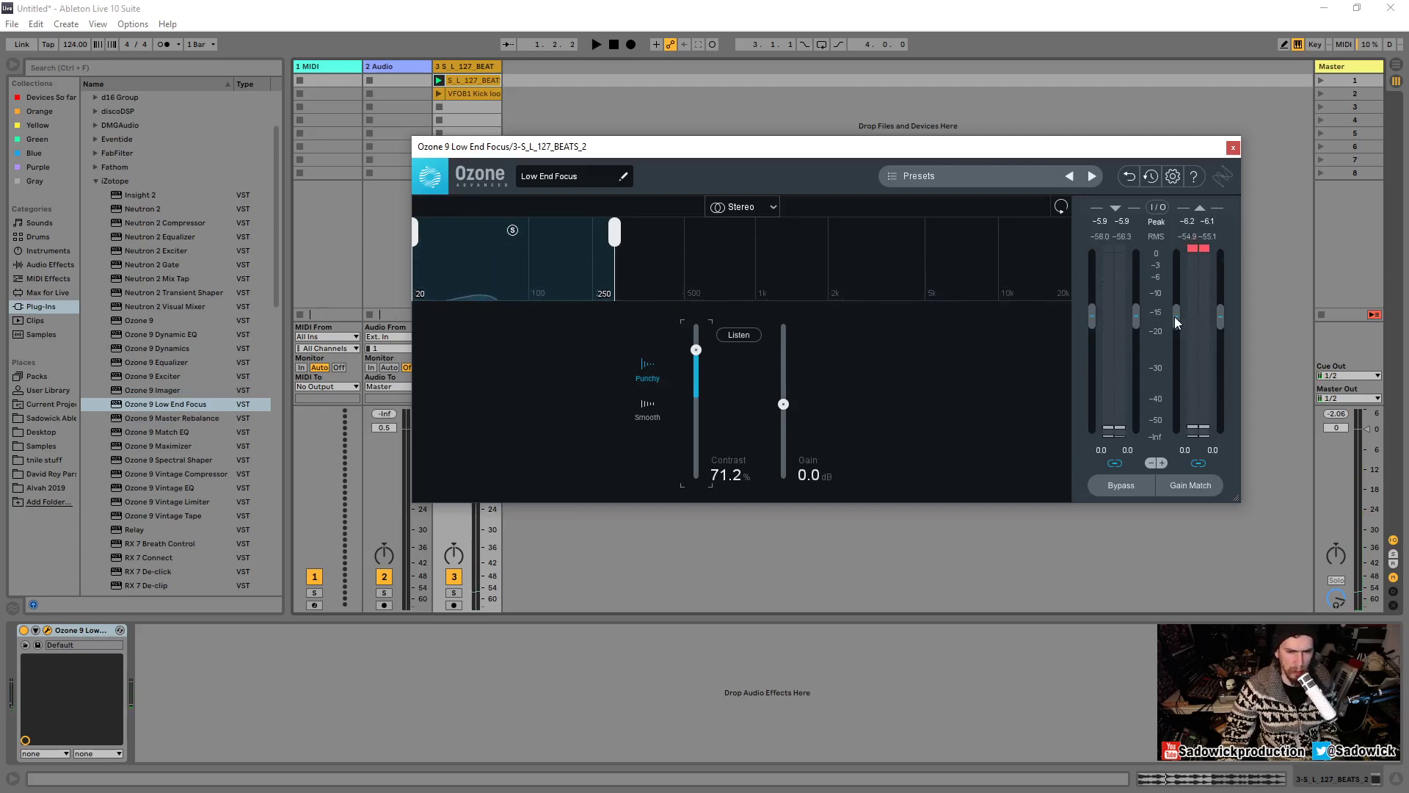
{"action": "left_click_drag", "start_coordinate": [1174, 316], "coordinate": [1174, 329]}
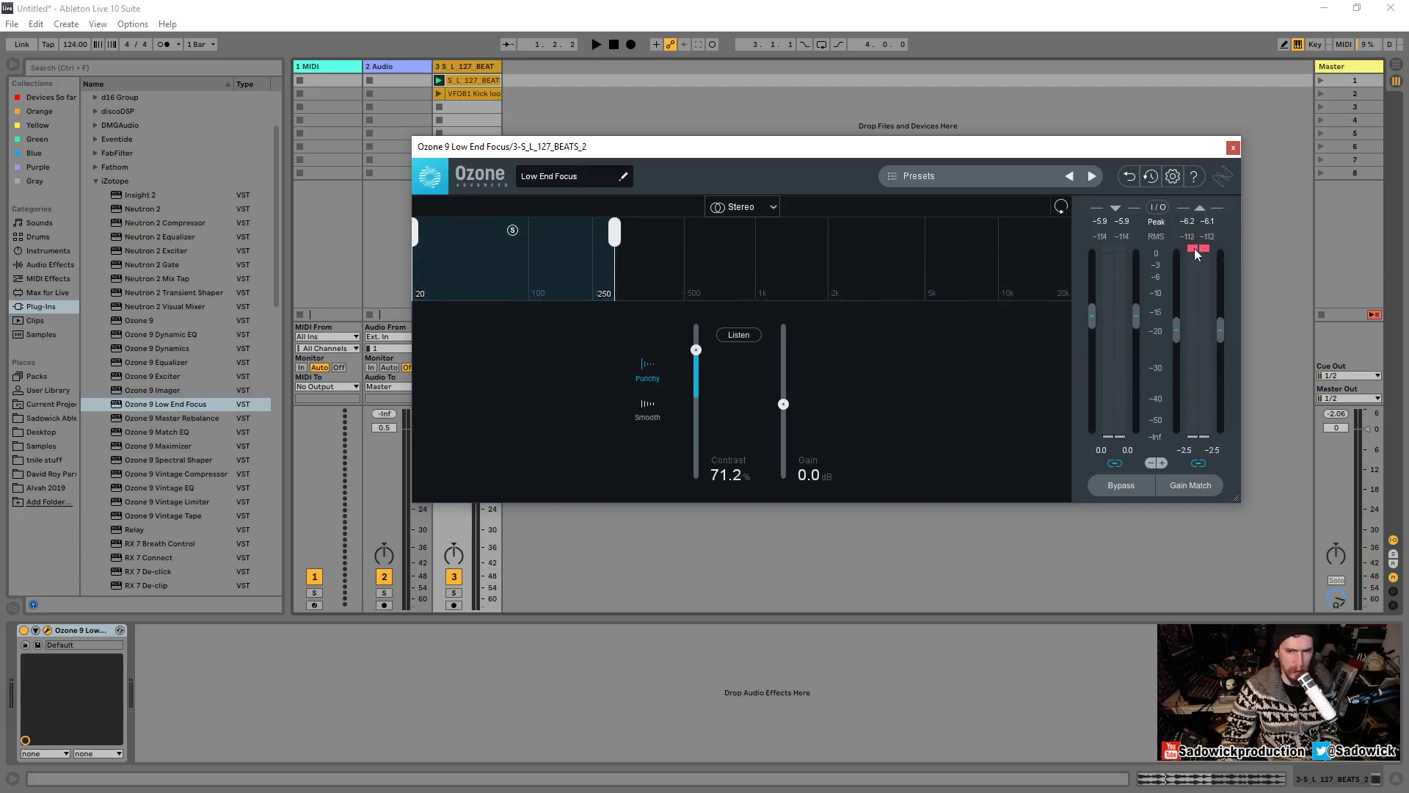
Raise the plug-in's output gain to -1.6 dB while playing the clip, stop playback, and toggle Gain Match on and off.
{"action": "key", "text": "space"}
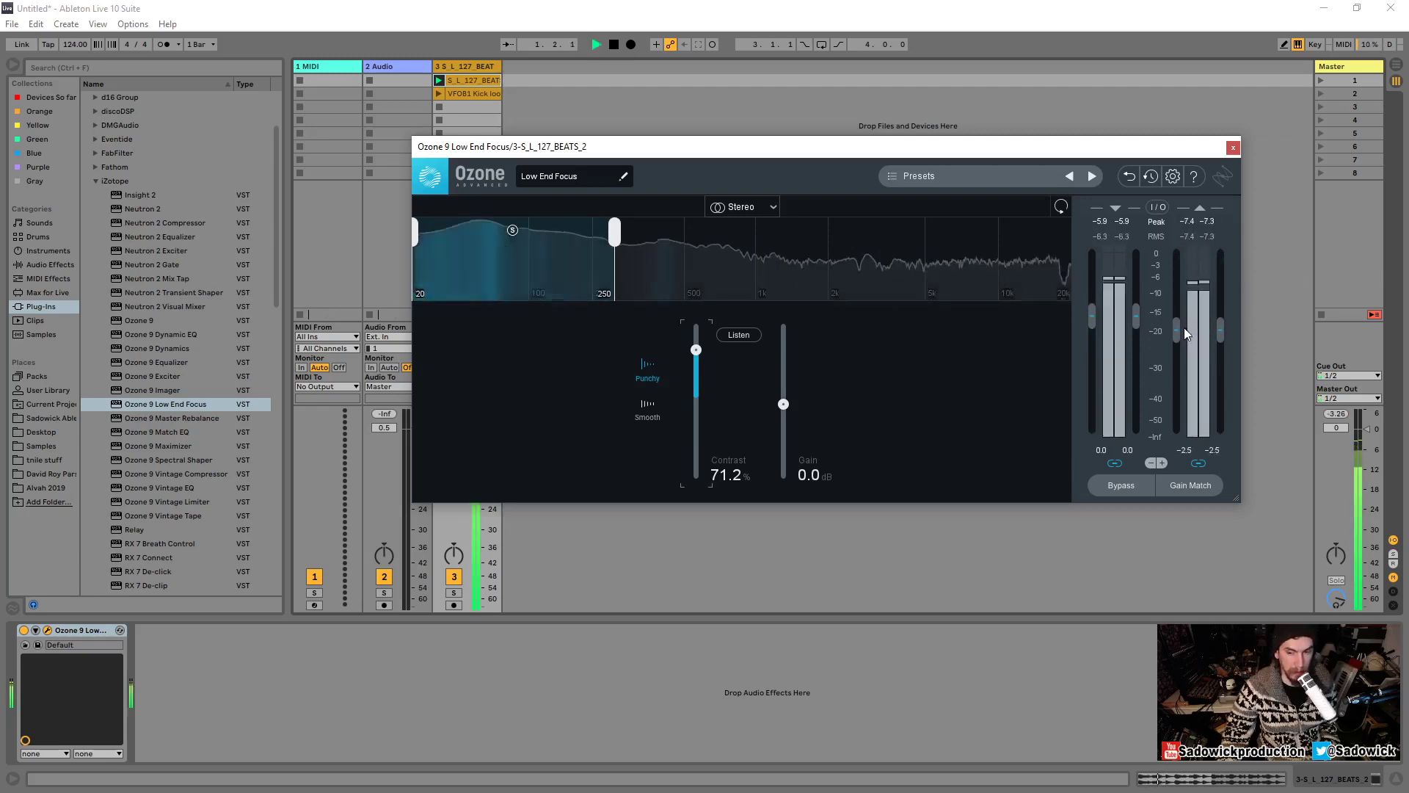
{"action": "left_click_drag", "start_coordinate": [1179, 328], "coordinate": [1177, 324]}
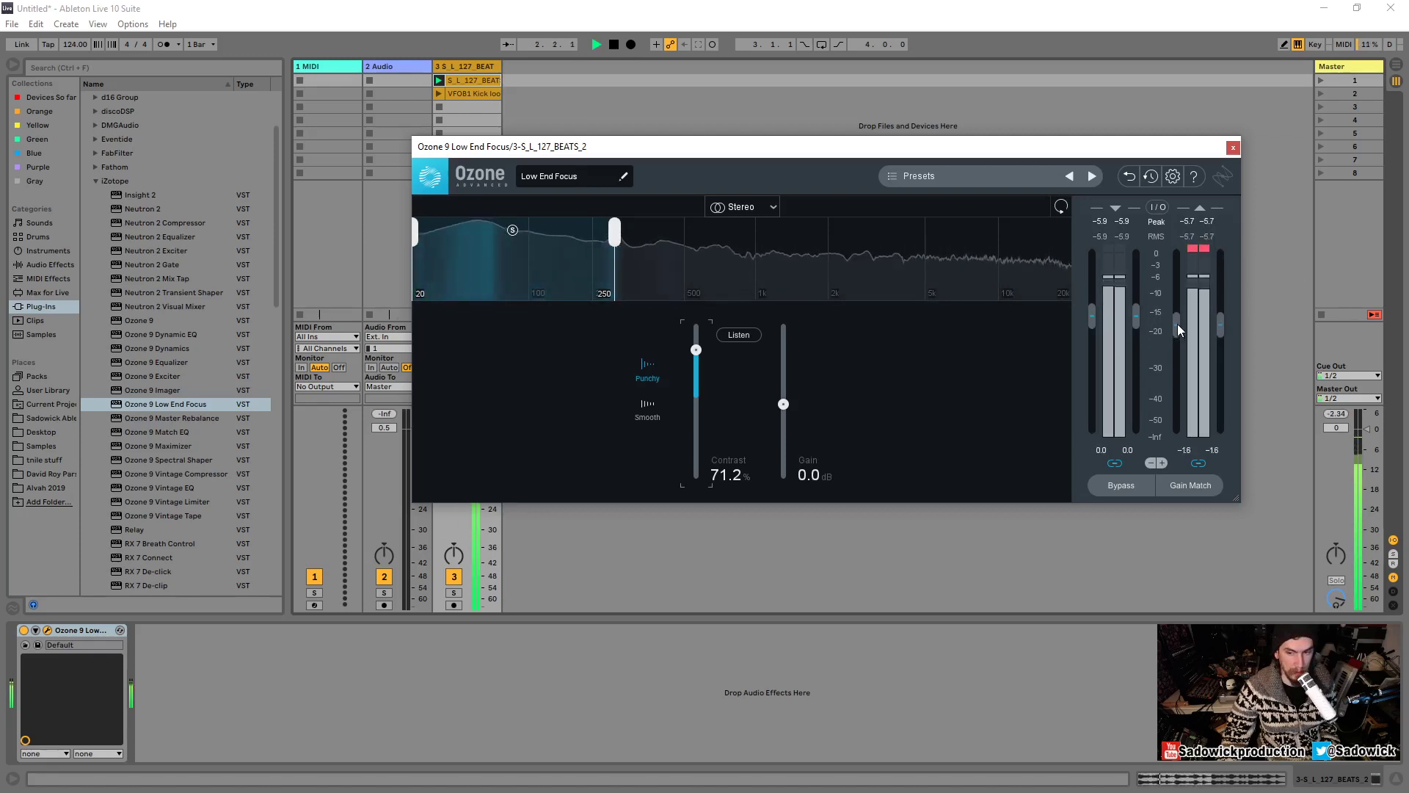
{"action": "key", "text": "space"}
{"action": "left_click", "coordinate": [1190, 485]}
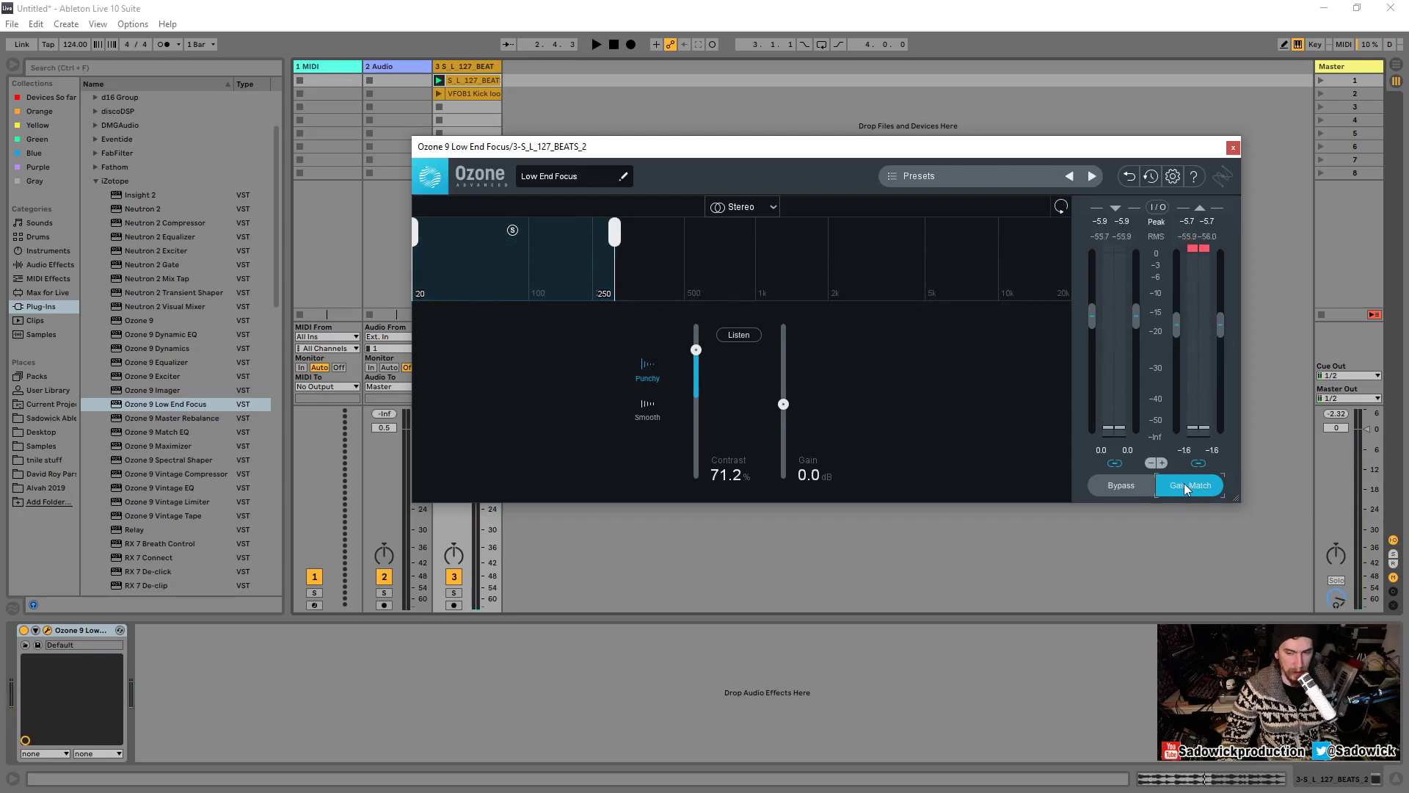
{"action": "left_click", "coordinate": [1182, 483]}
Lower the plug-in's output gain to -2.5 dB, clear the output clipping indicators, and play the clip briefly.
{"action": "left_click_drag", "start_coordinate": [1173, 329], "coordinate": [1177, 335]}
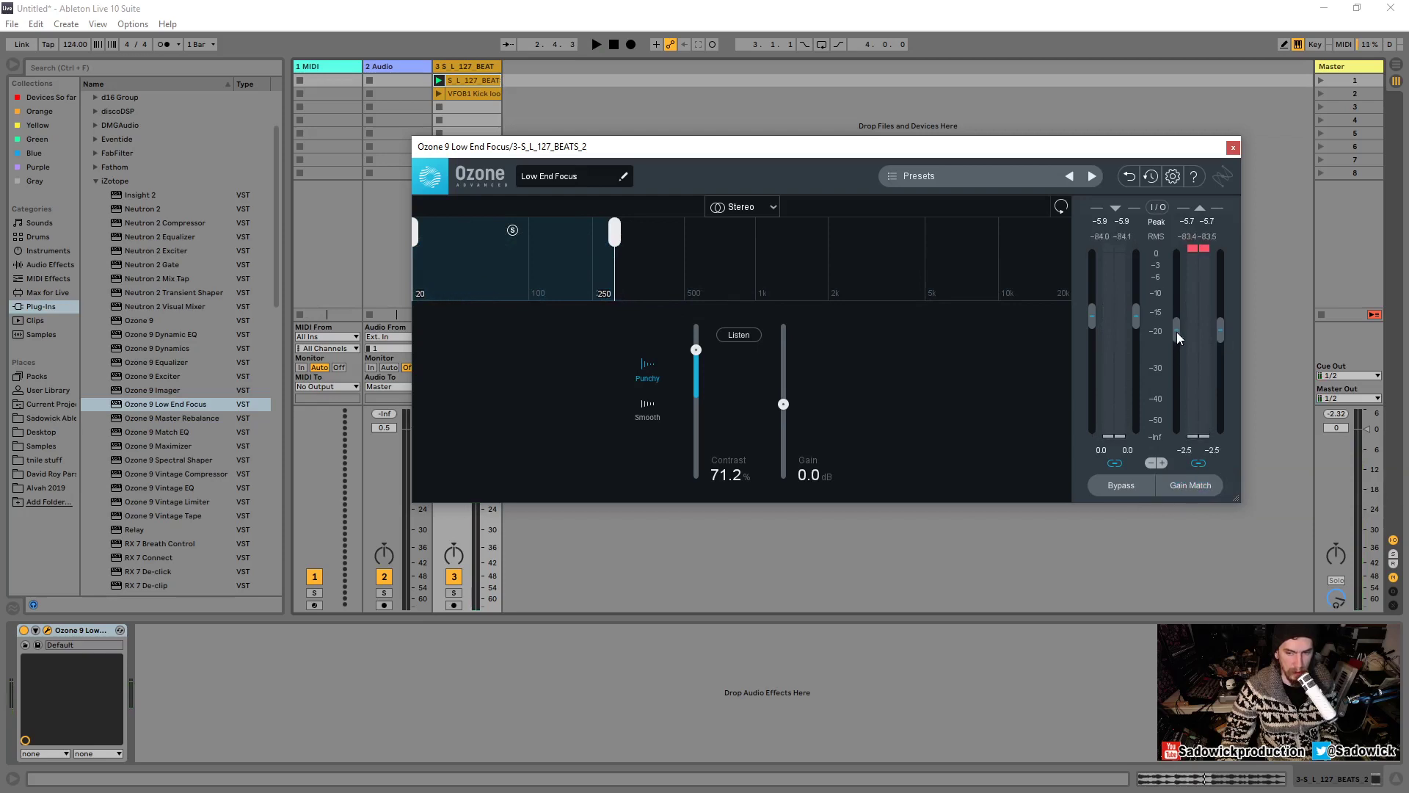
{"action": "left_click", "coordinate": [1200, 246]}
{"action": "key", "text": "space"}
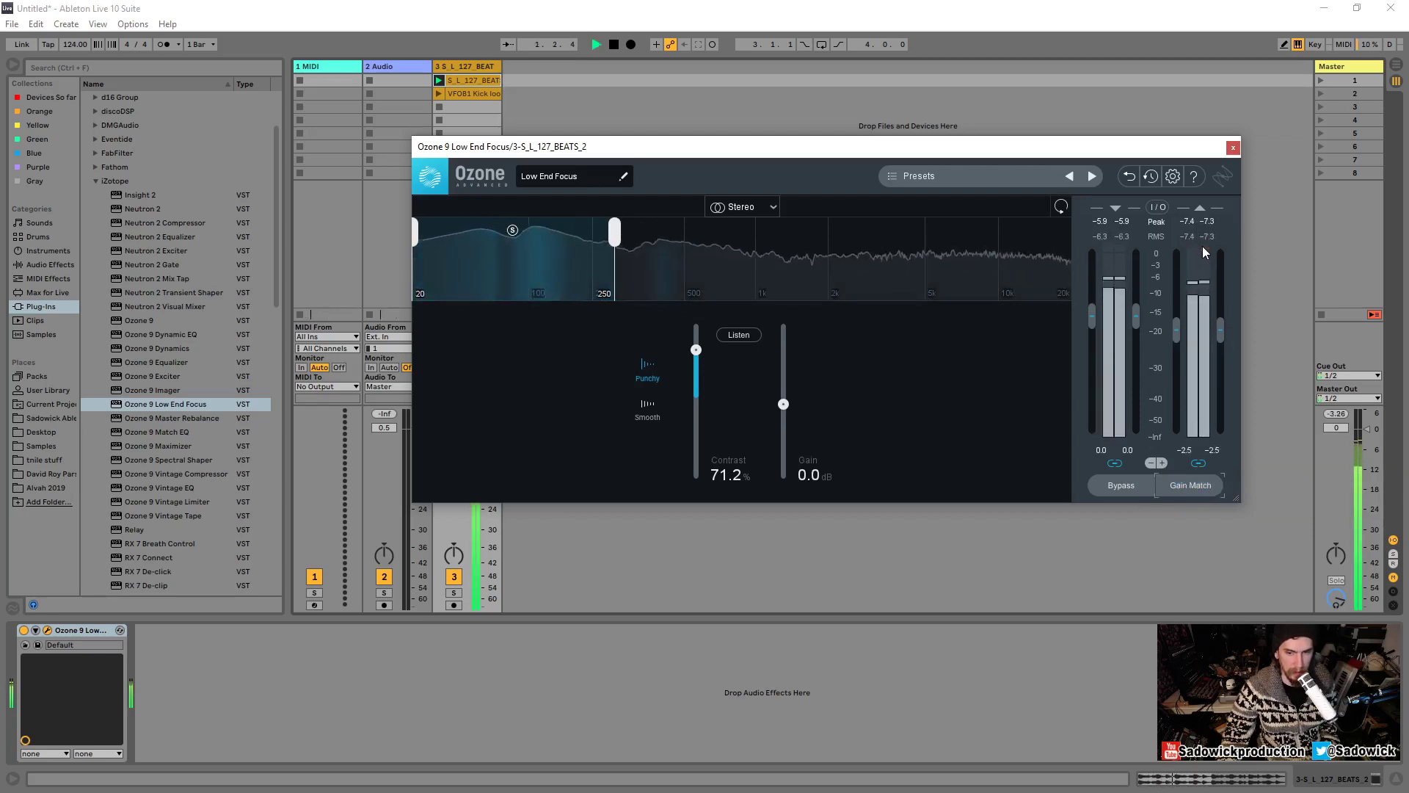
{"action": "key", "text": "space"}
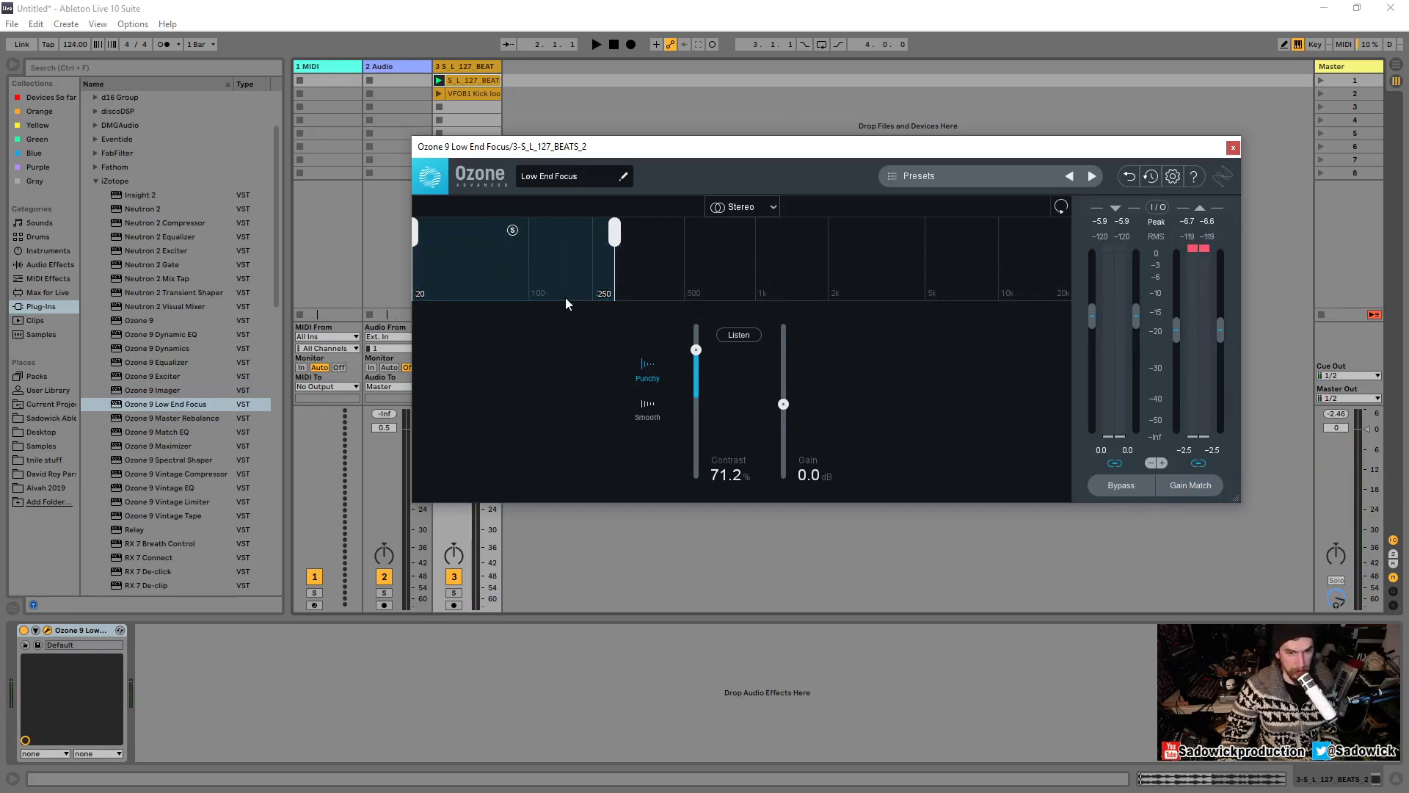
Compare the bypassed and processed S_L_127_BEATS clip by switching Bypass on and off across playbacks, and stop playback.
{"action": "left_click_drag", "start_coordinate": [808, 143], "coordinate": [705, 108]}
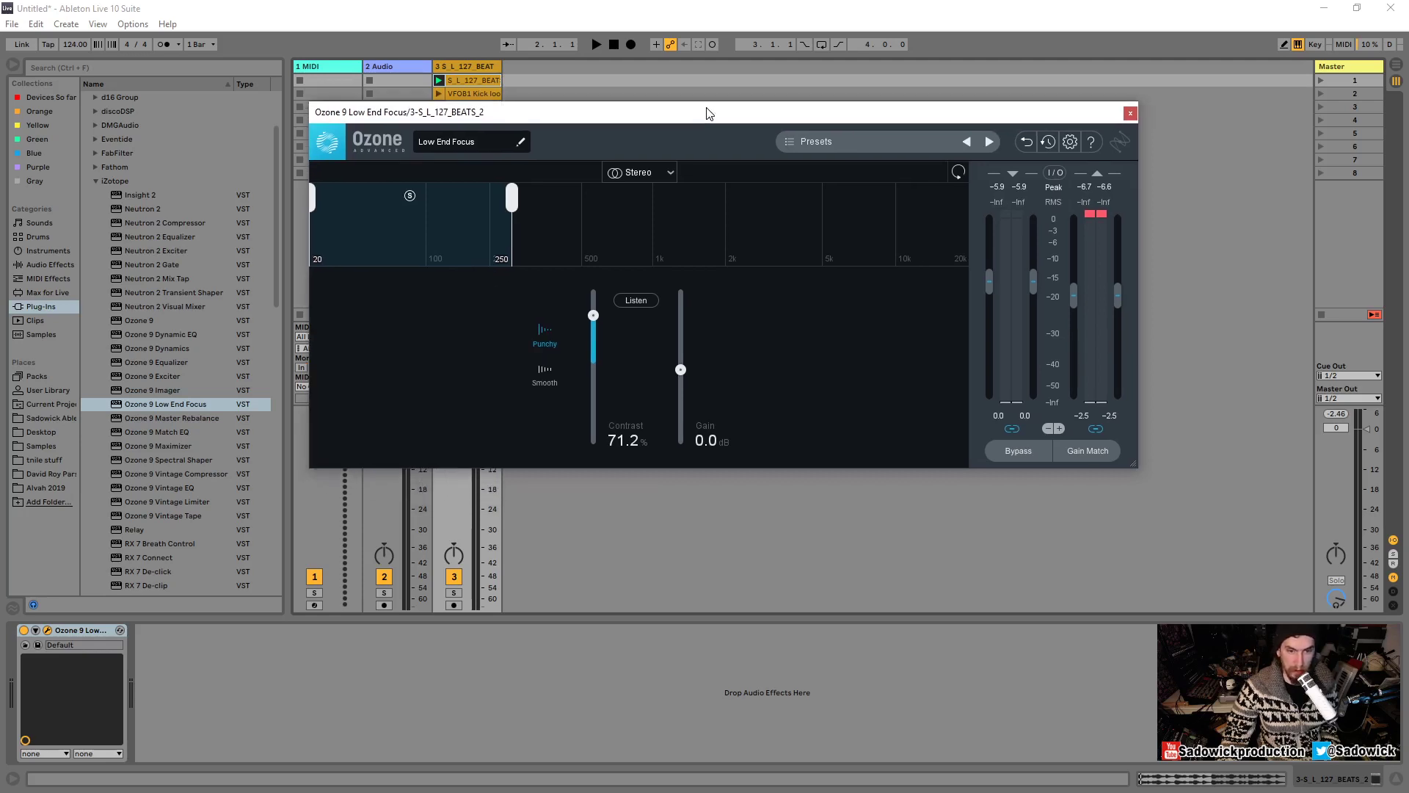
{"action": "left_click", "coordinate": [1031, 458]}
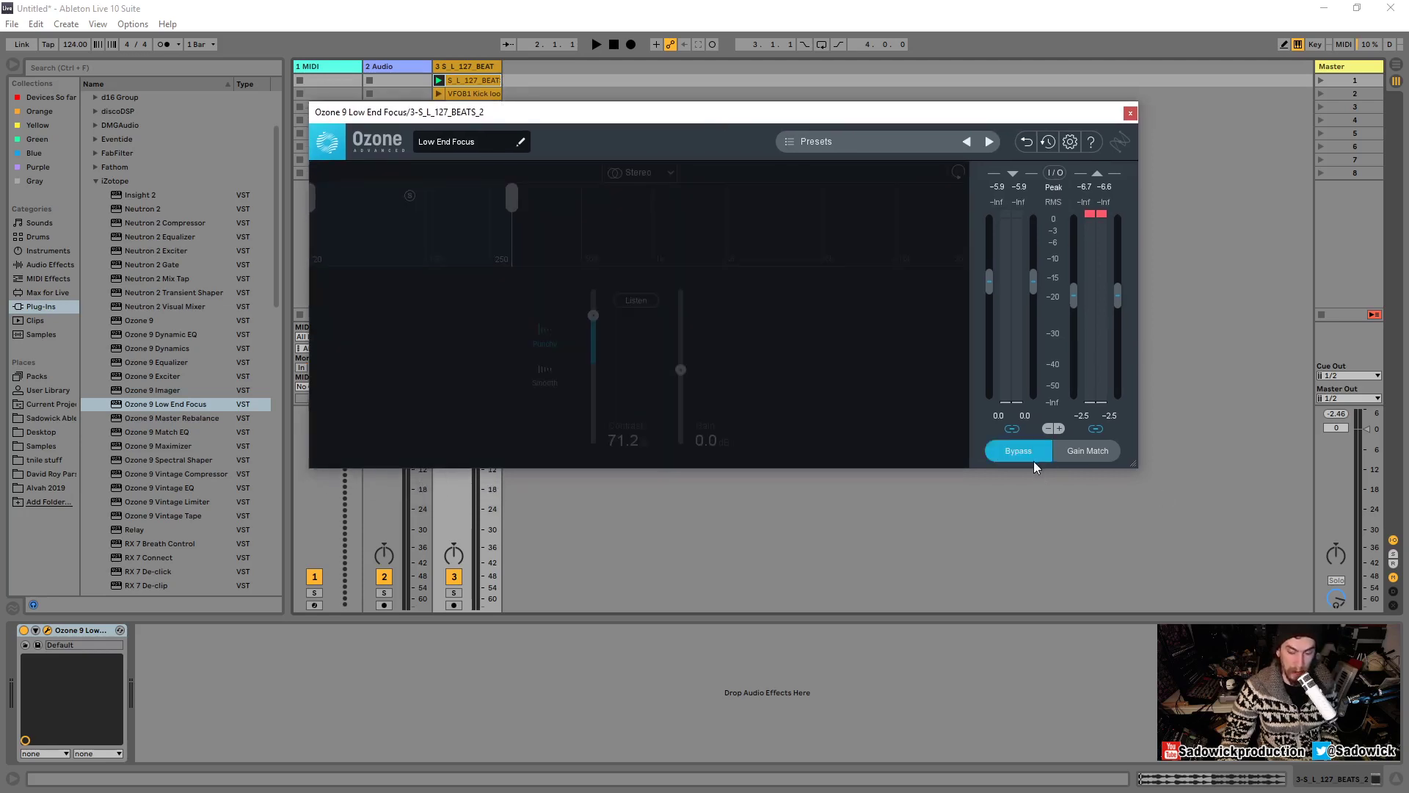
{"action": "key", "text": "space"}
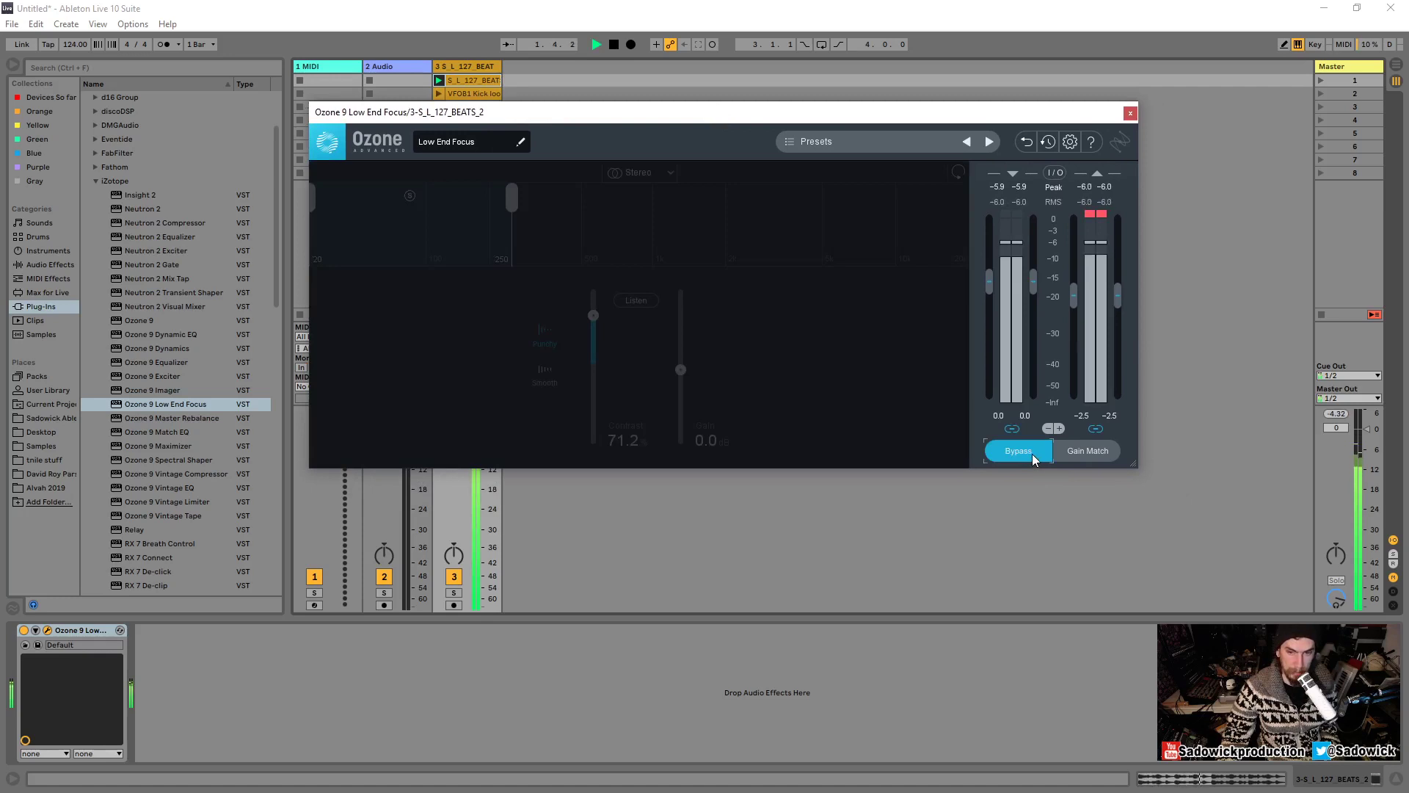
{"action": "key", "text": "space"}
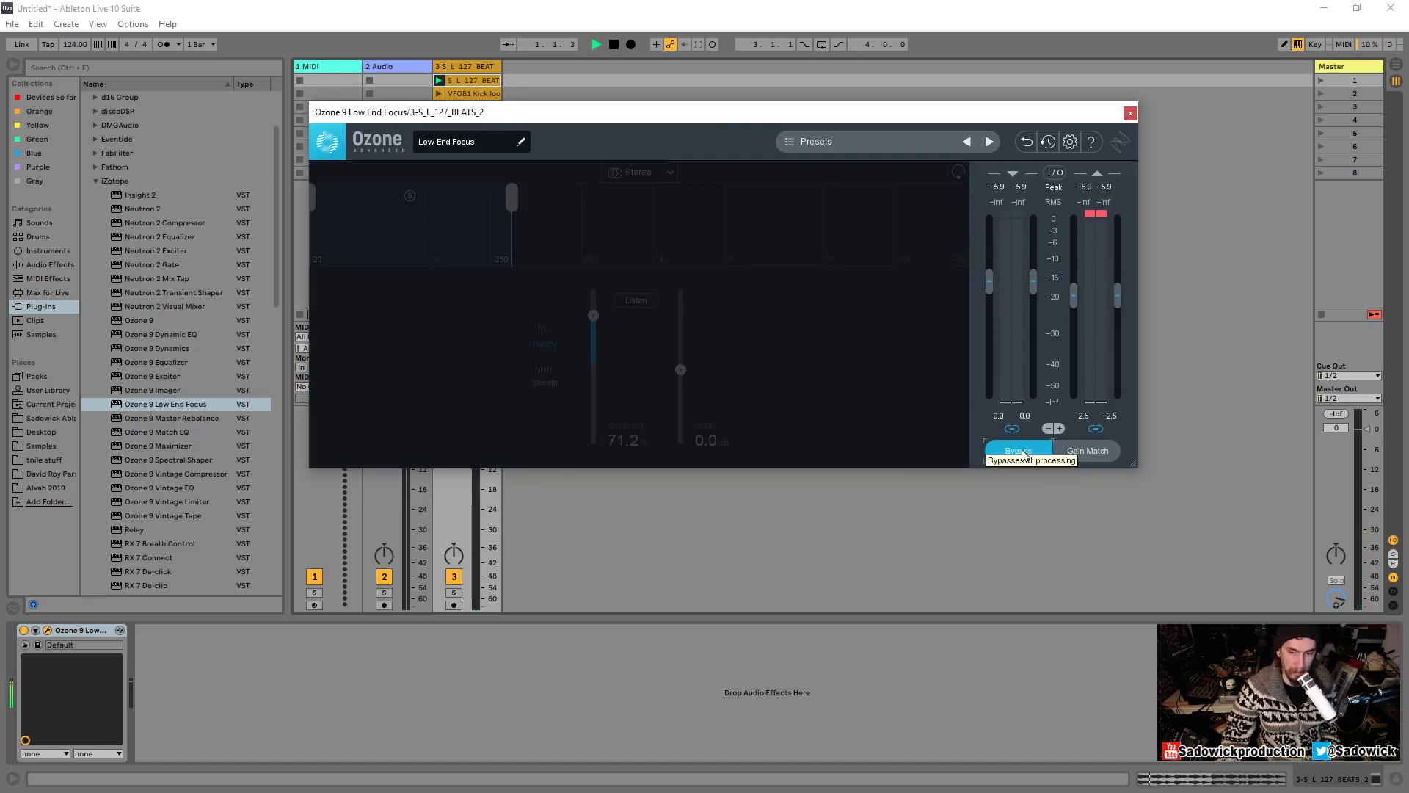
{"action": "key", "text": "space"}
{"action": "left_click", "coordinate": [1022, 452]}
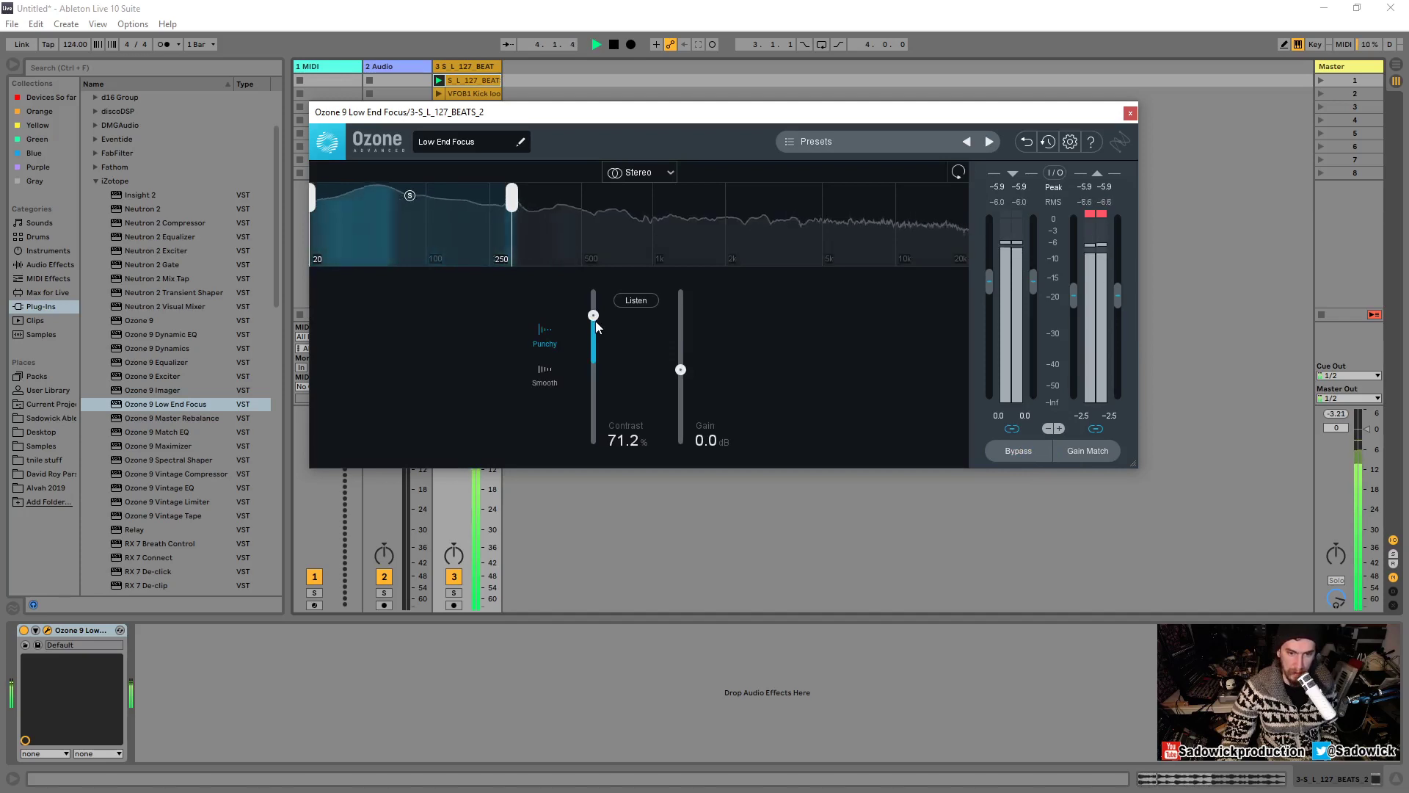
{"action": "key", "text": "space"}
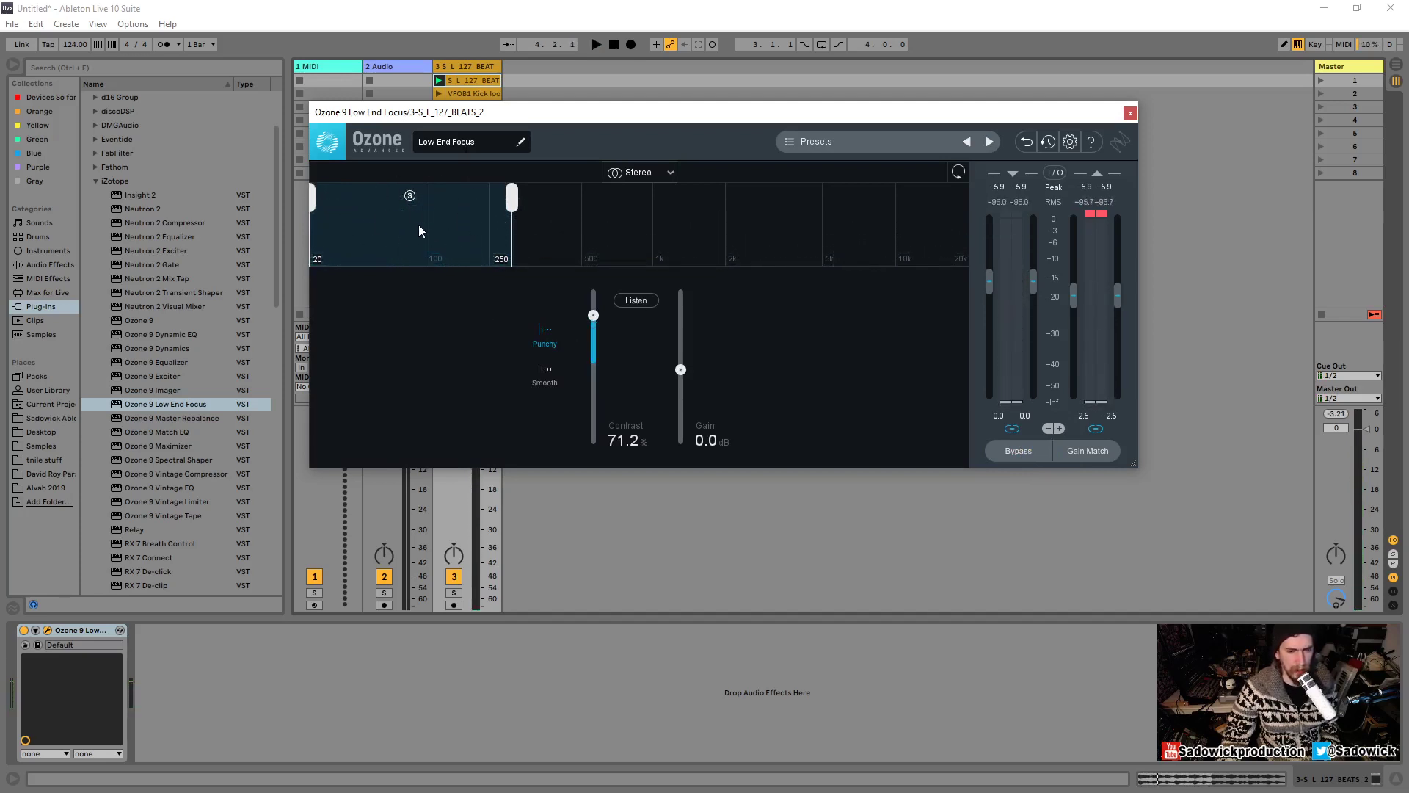
{"action": "key", "text": "space"}
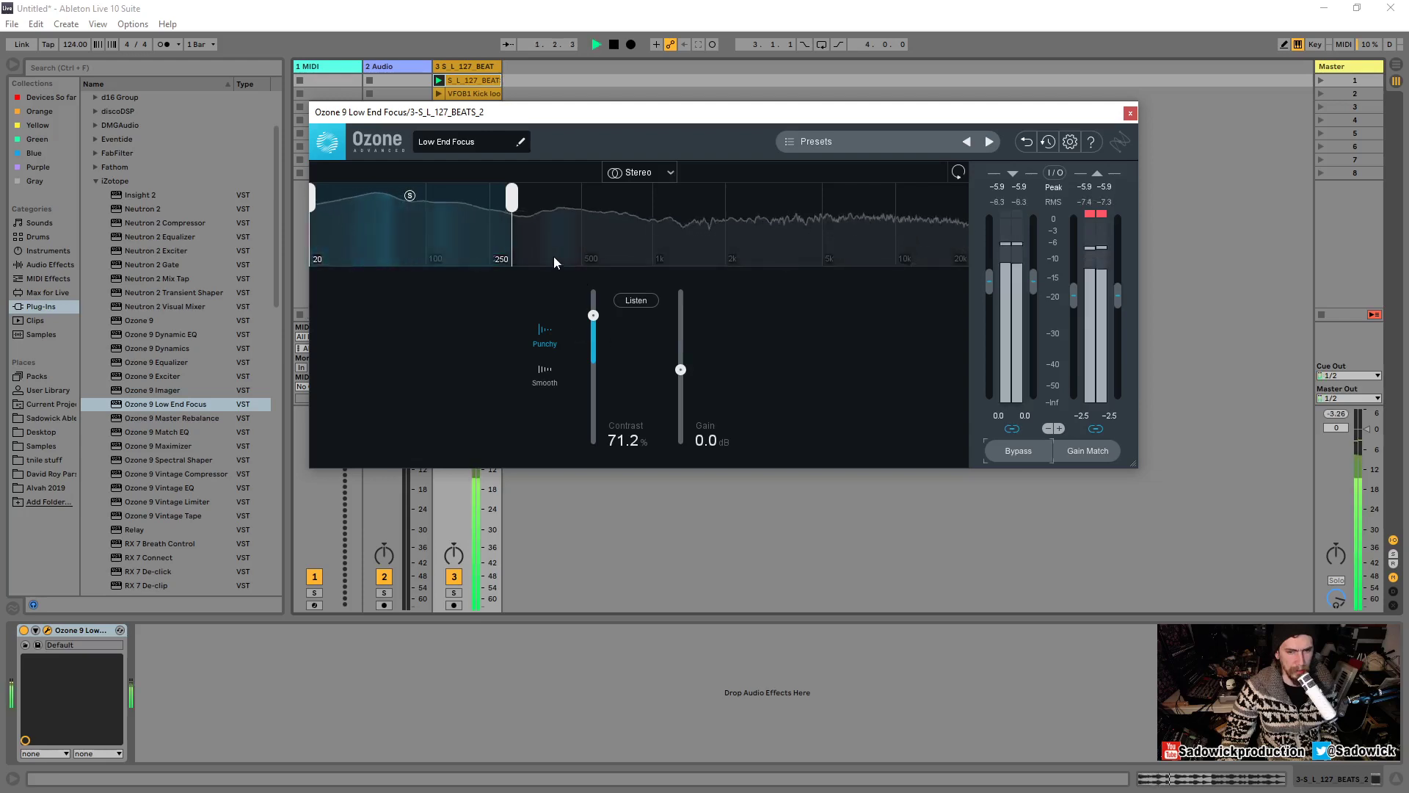
{"action": "key", "text": "space"}
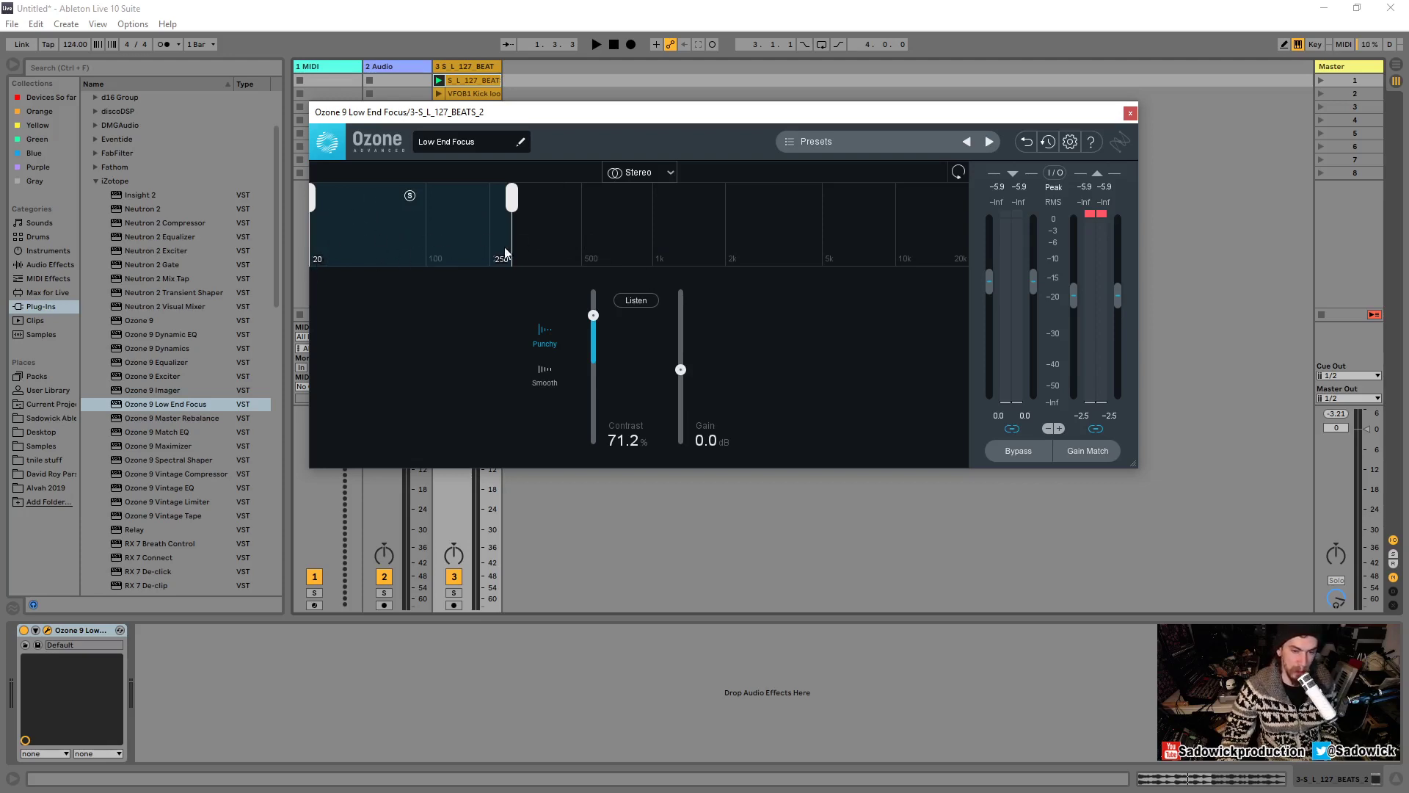
Extend the action region's upper limit to 300 Hz and play the clip with Listen on and off.
{"action": "left_click_drag", "start_coordinate": [512, 198], "coordinate": [530, 198]}
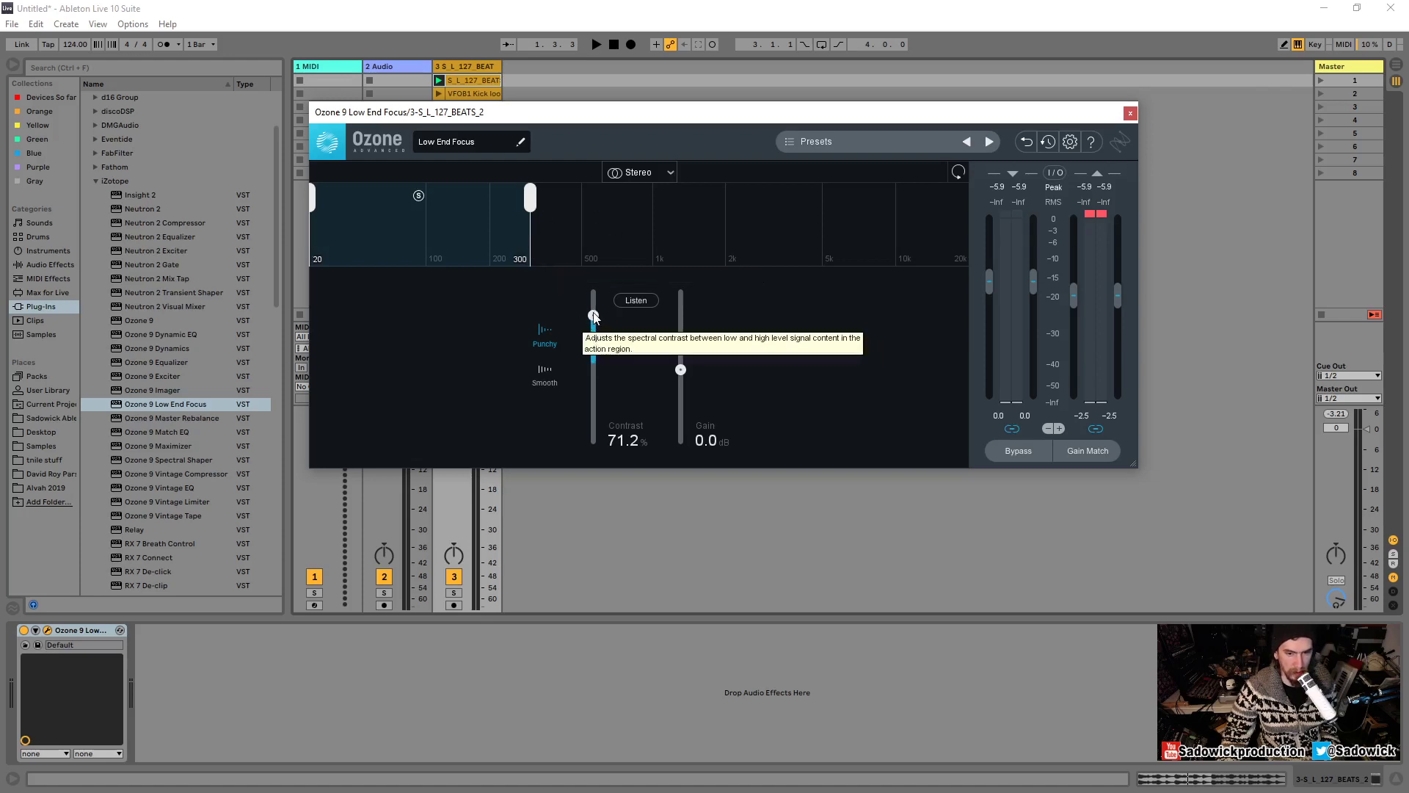
{"action": "key", "text": "space"}
{"action": "left_click", "coordinate": [638, 301]}
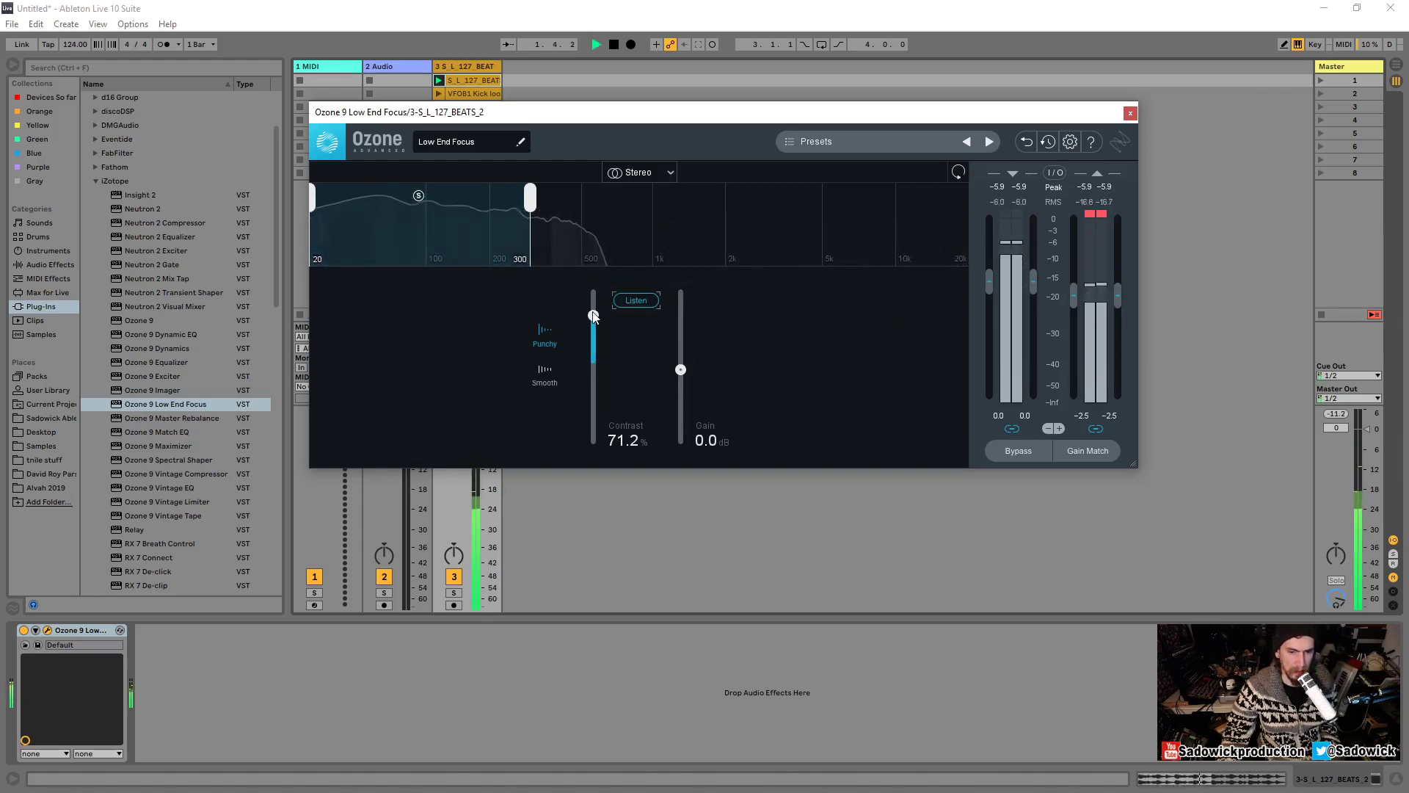
{"action": "key", "text": "space"}
{"action": "key", "text": "space"}
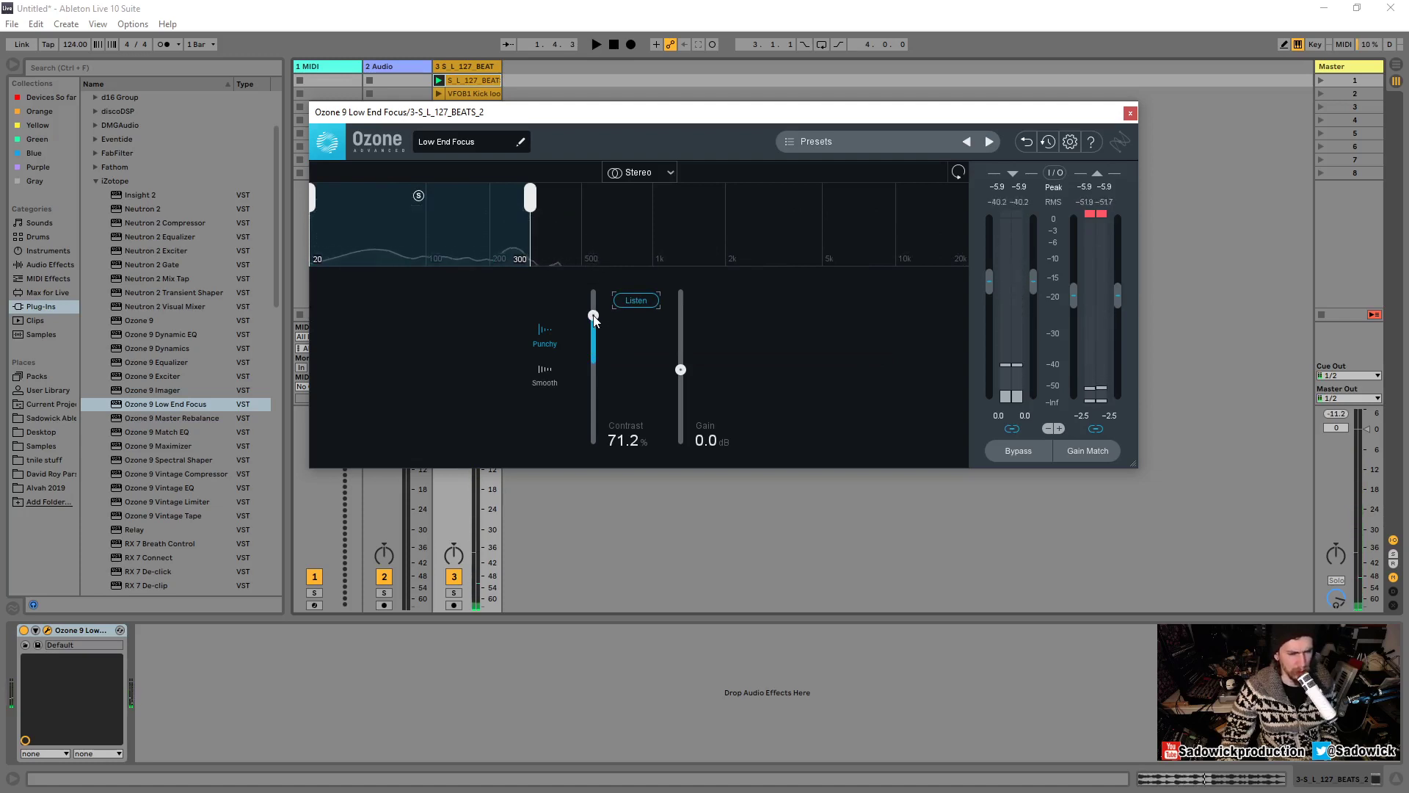
{"action": "key", "text": "space"}
{"action": "left_click", "coordinate": [636, 301]}
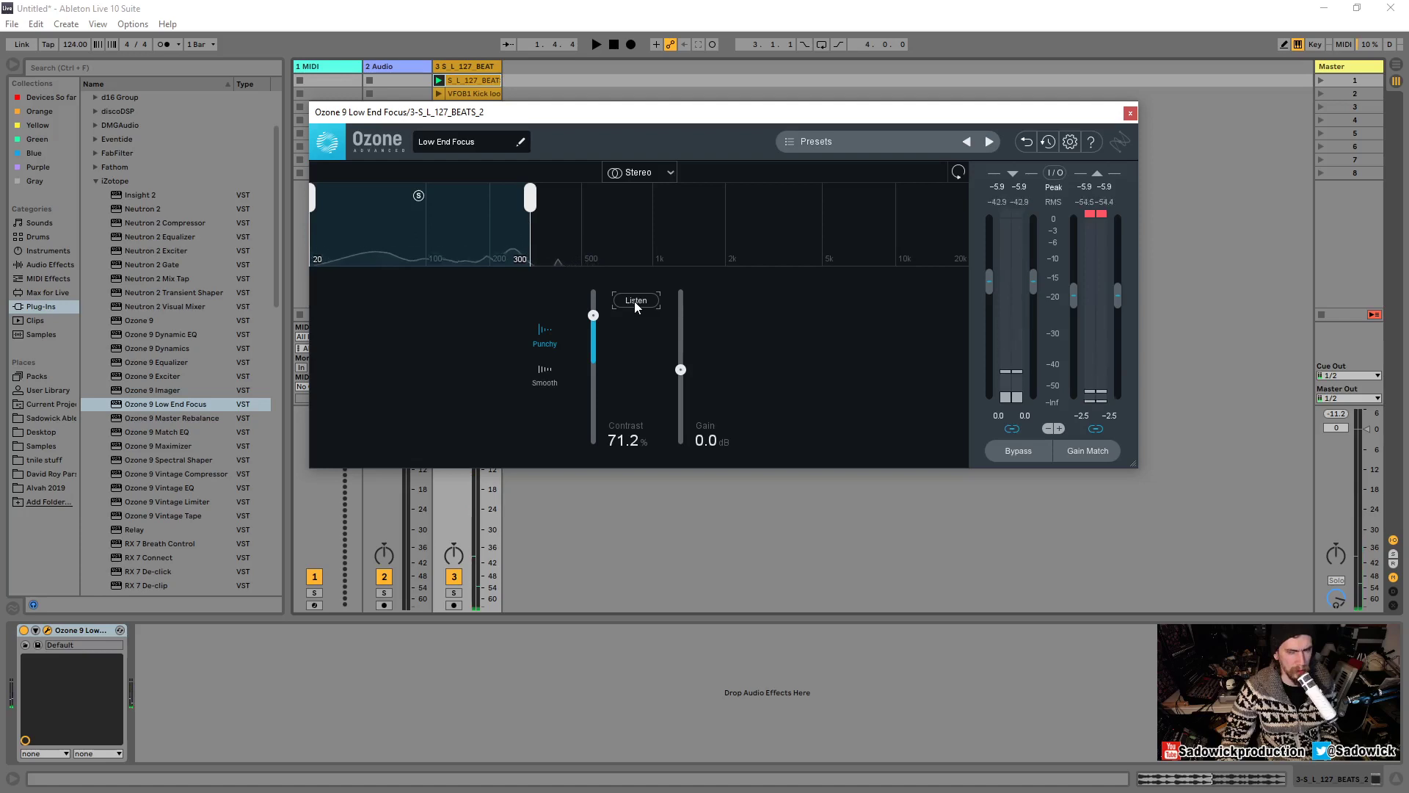
{"action": "key", "text": "space"}
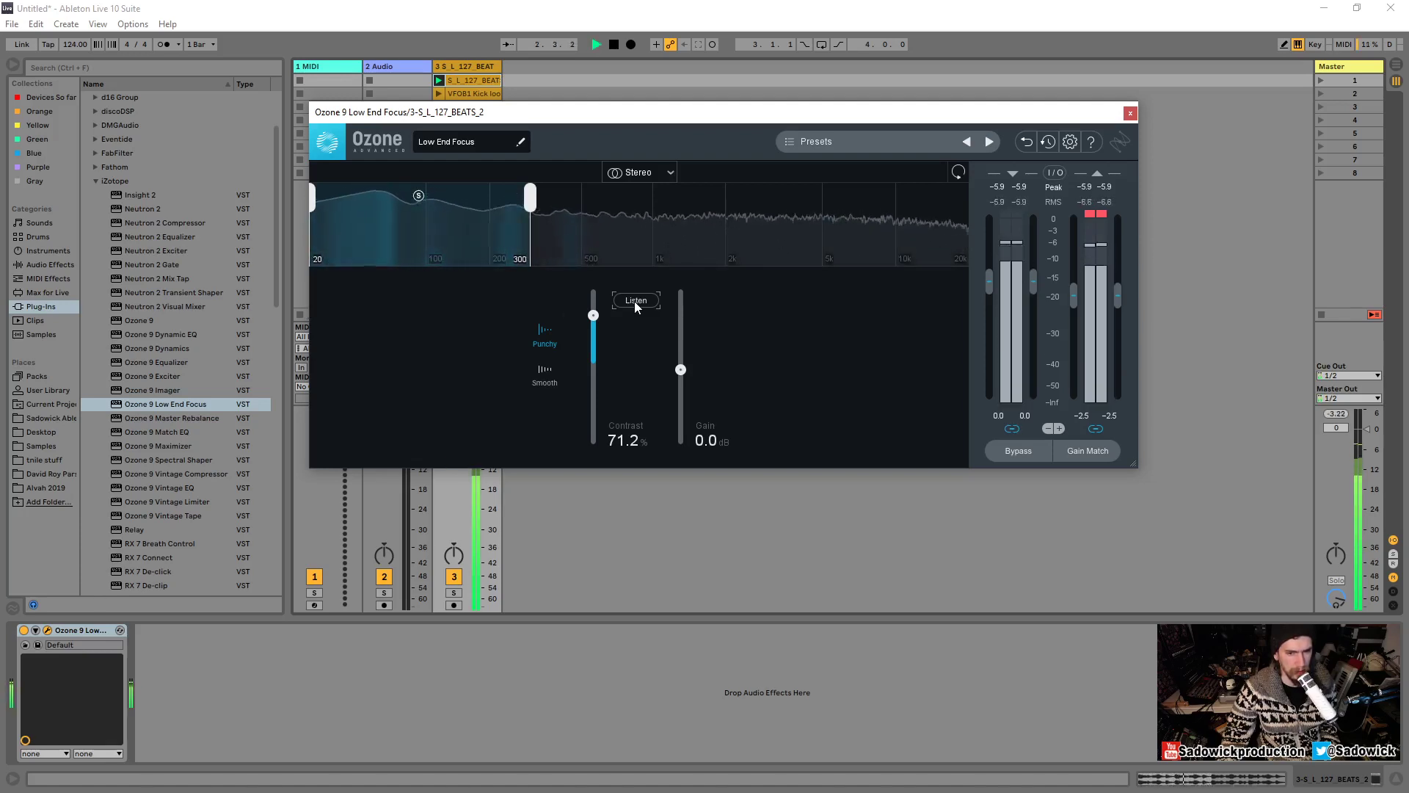
{"action": "key", "text": "space"}
Switch Low End Focus to Smooth mode and raise Contrast to 100% while playing the clip.
{"action": "left_click", "coordinate": [545, 374]}
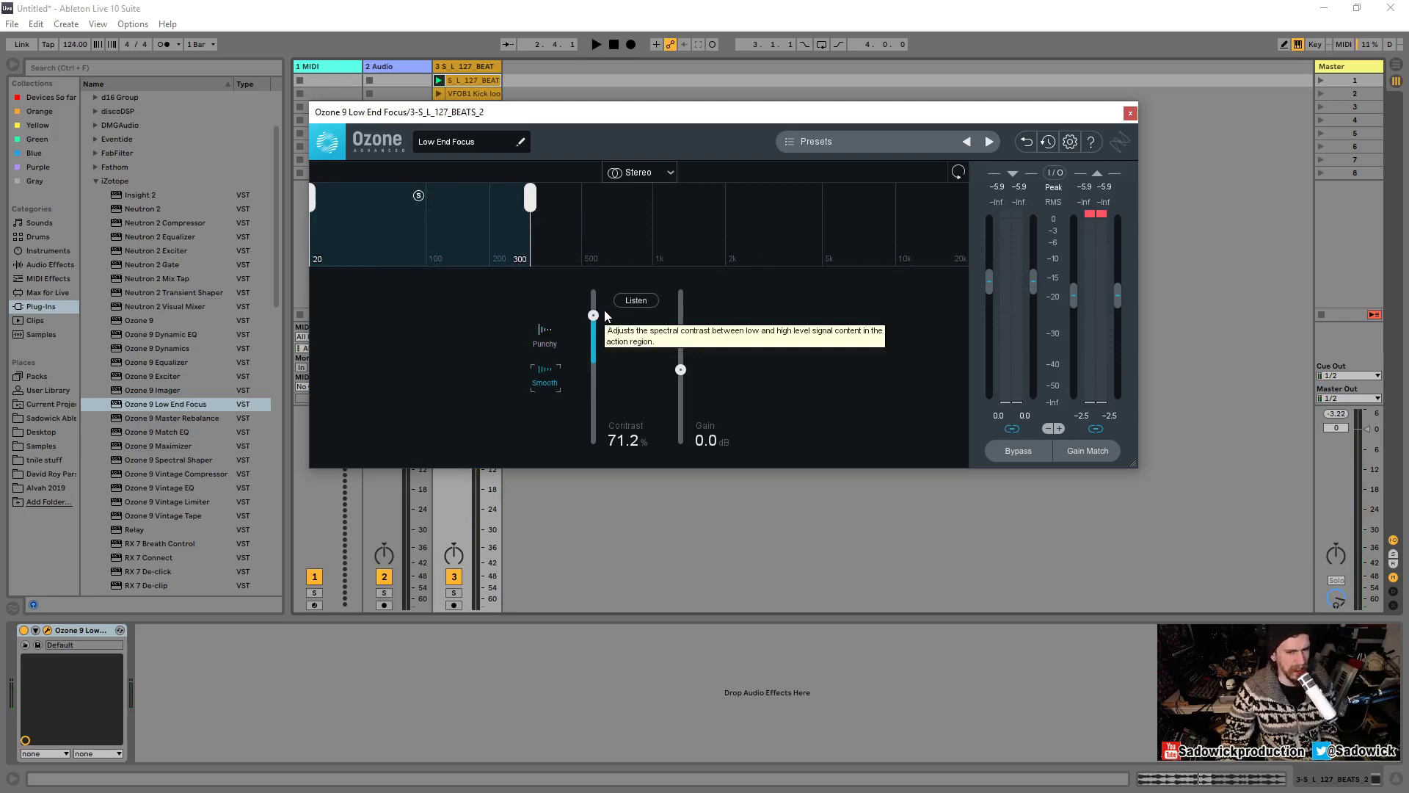
{"action": "key", "text": "space"}
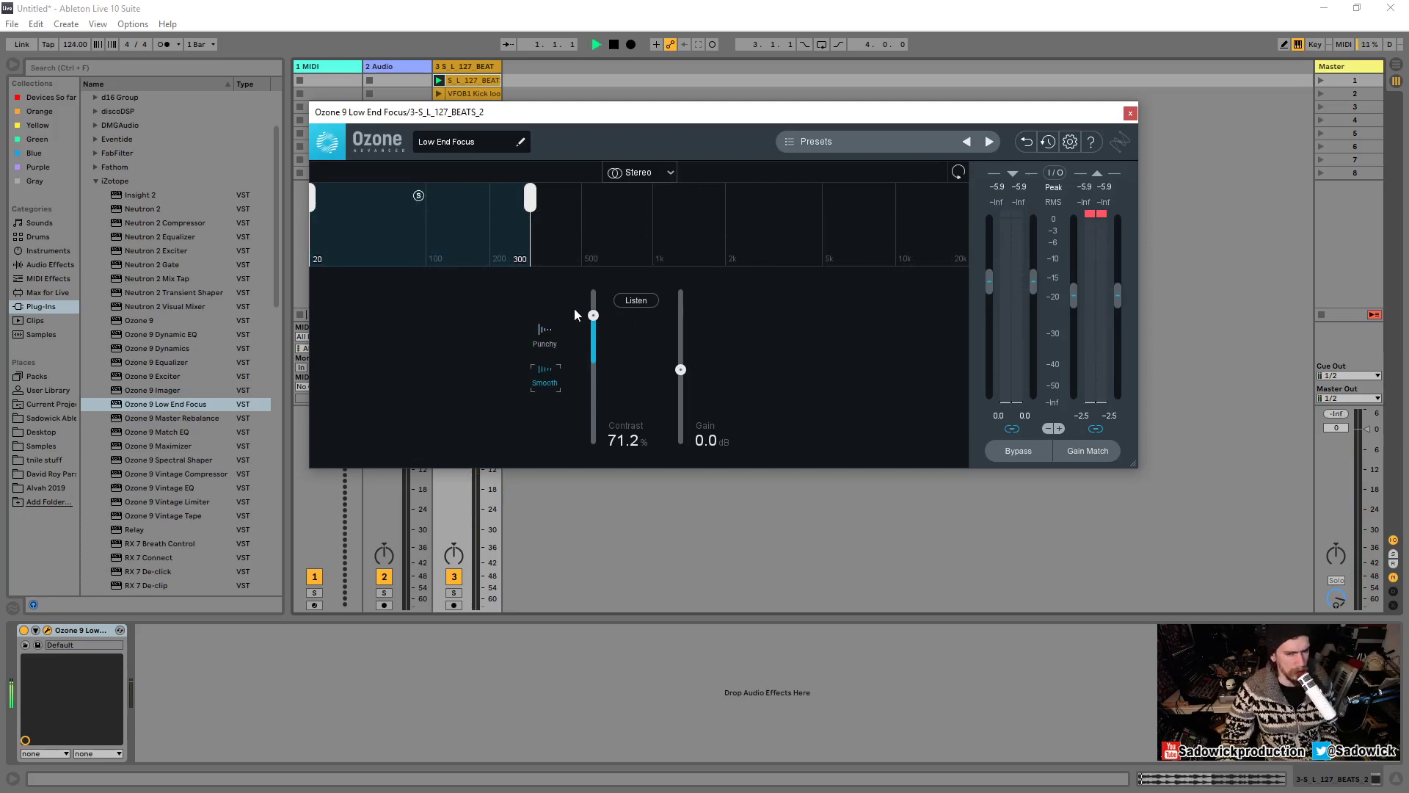
{"action": "key", "text": "space"}
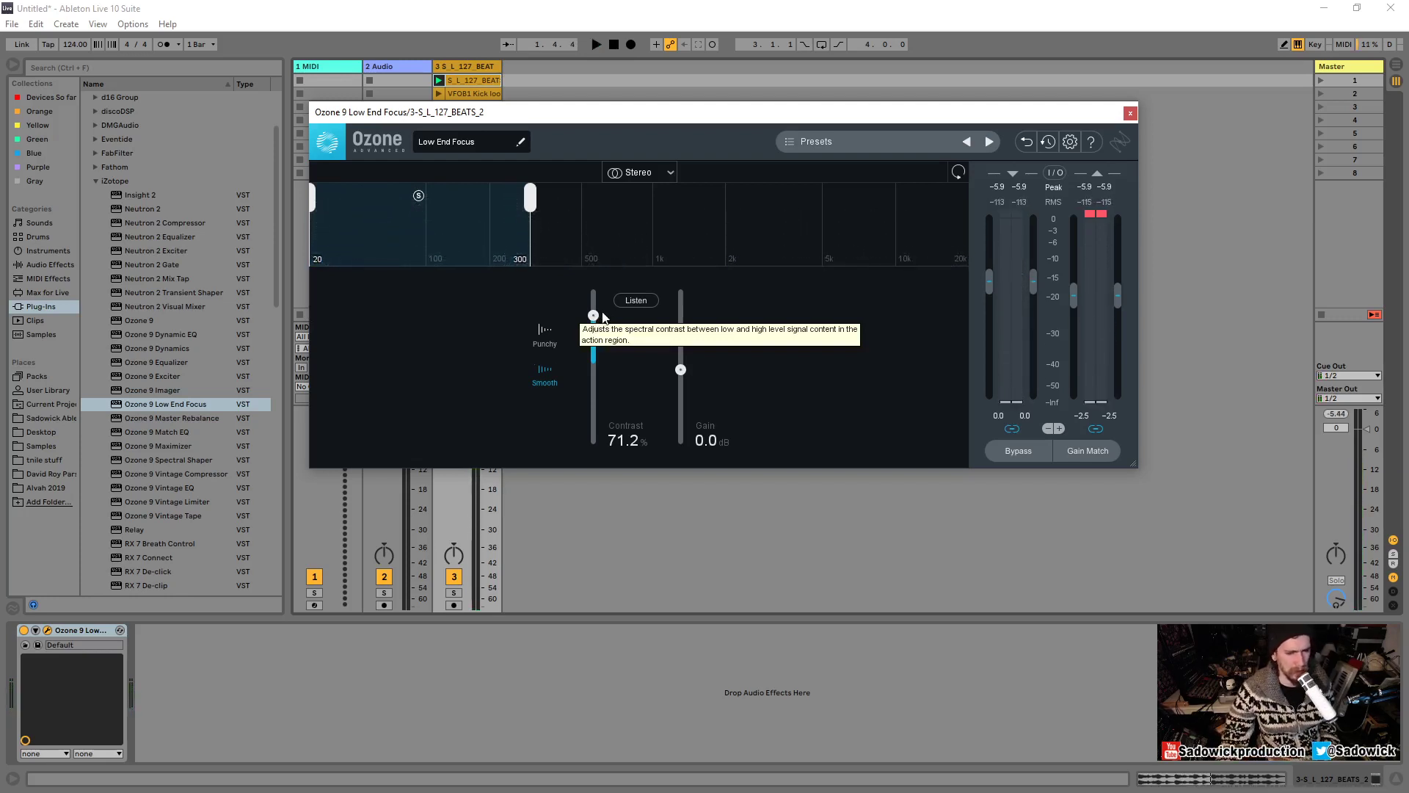
{"action": "key", "text": "space"}
{"action": "left_click_drag", "start_coordinate": [594, 316], "coordinate": [594, 290]}
Compare Punchy and Smooth modes on the playing clip at full Contrast, finishing in Smooth mode.
{"action": "left_click", "coordinate": [548, 329]}
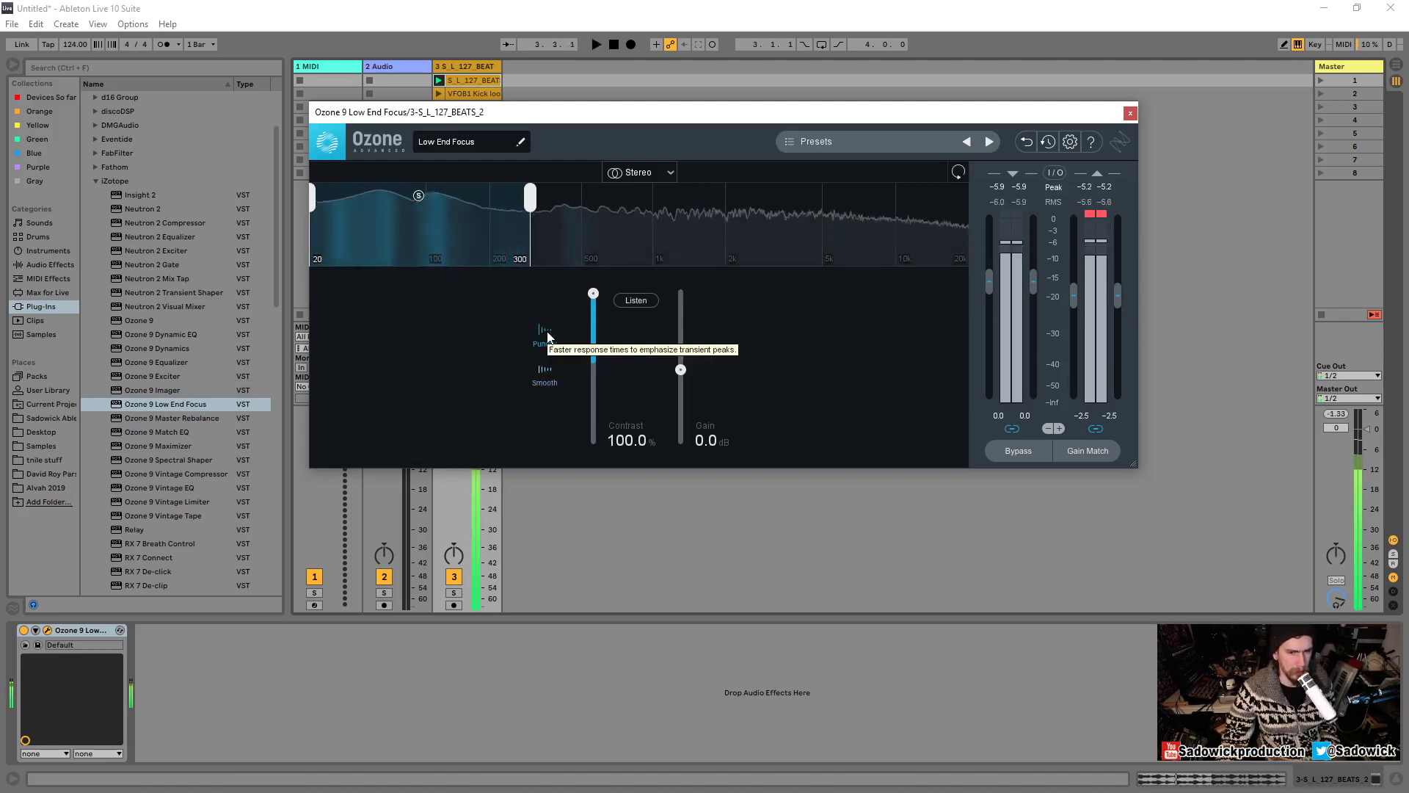
{"action": "key", "text": "space"}
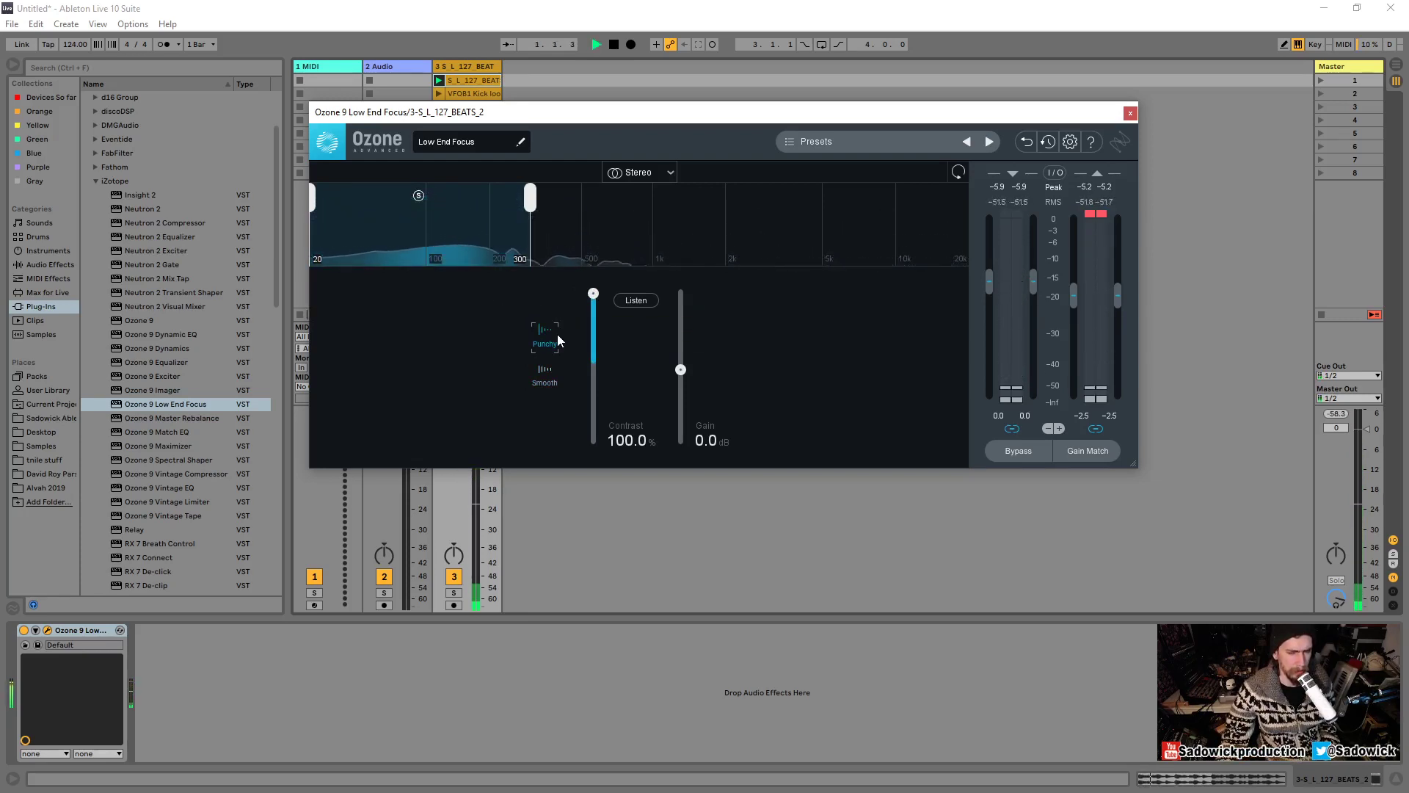
{"action": "key", "text": "space"}
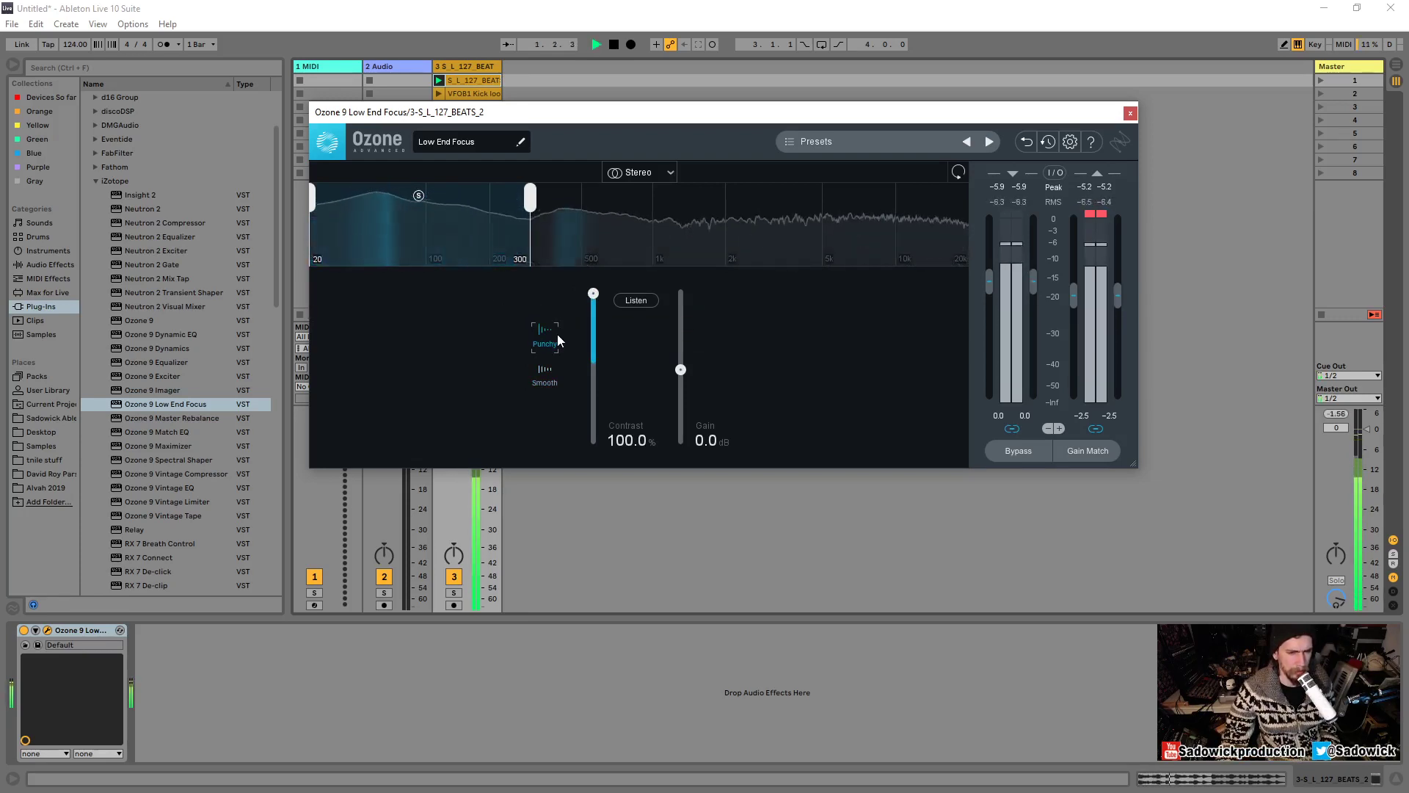
{"action": "left_click", "coordinate": [545, 373]}
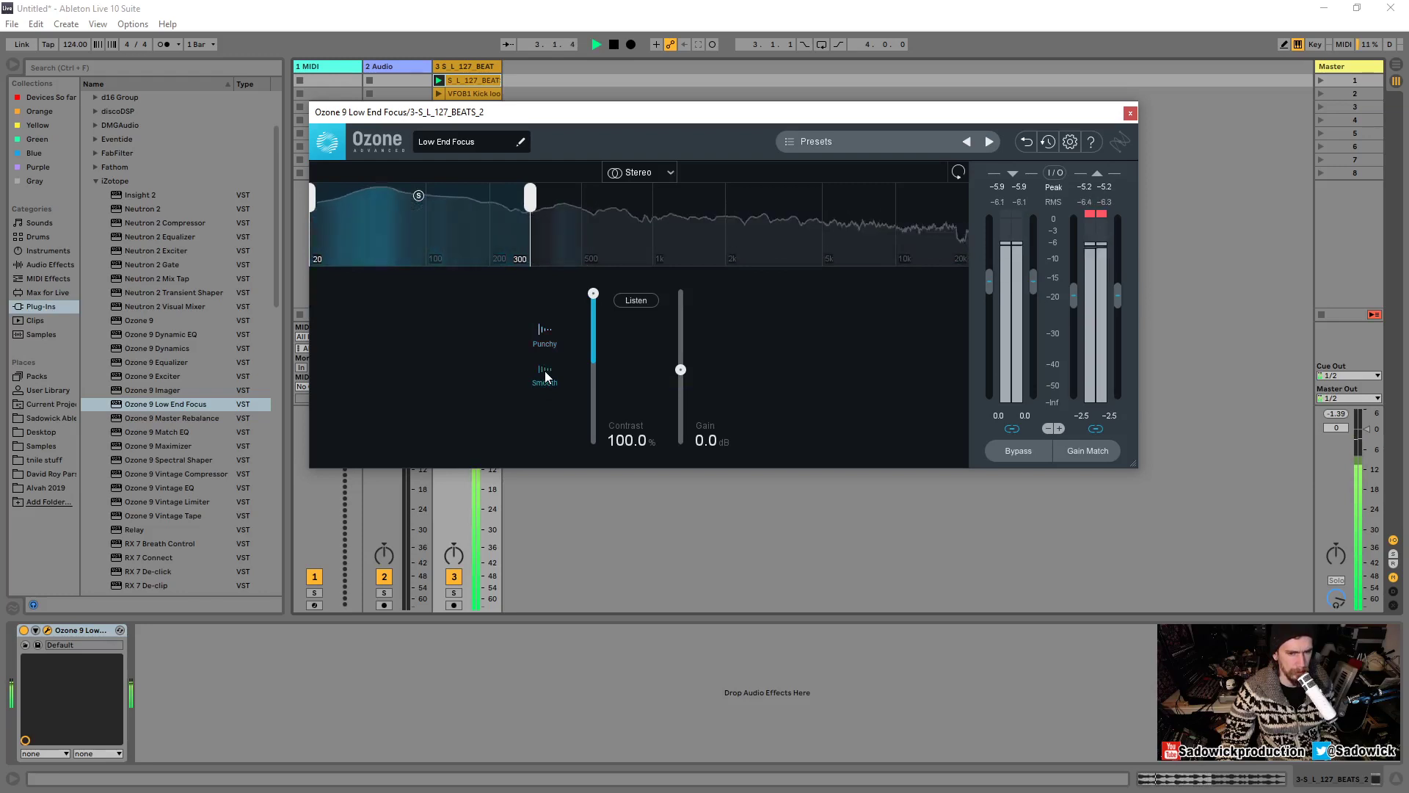
Lower Contrast to 48.1% in Smooth mode and nudge the action region's Gain to 0.1 dB.
{"action": "left_click_drag", "start_coordinate": [593, 294], "coordinate": [593, 323]}
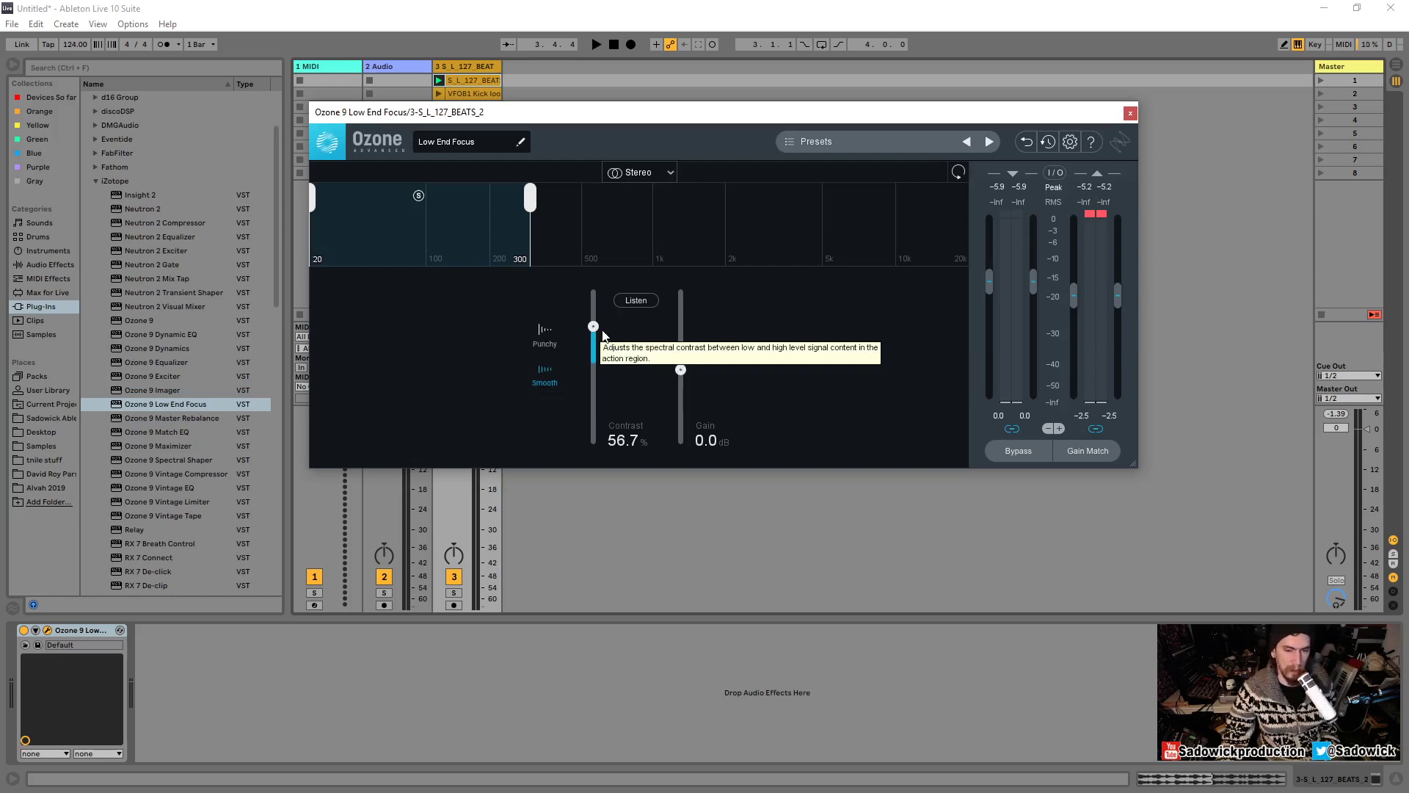
{"action": "left_click_drag", "start_coordinate": [594, 326], "coordinate": [594, 334]}
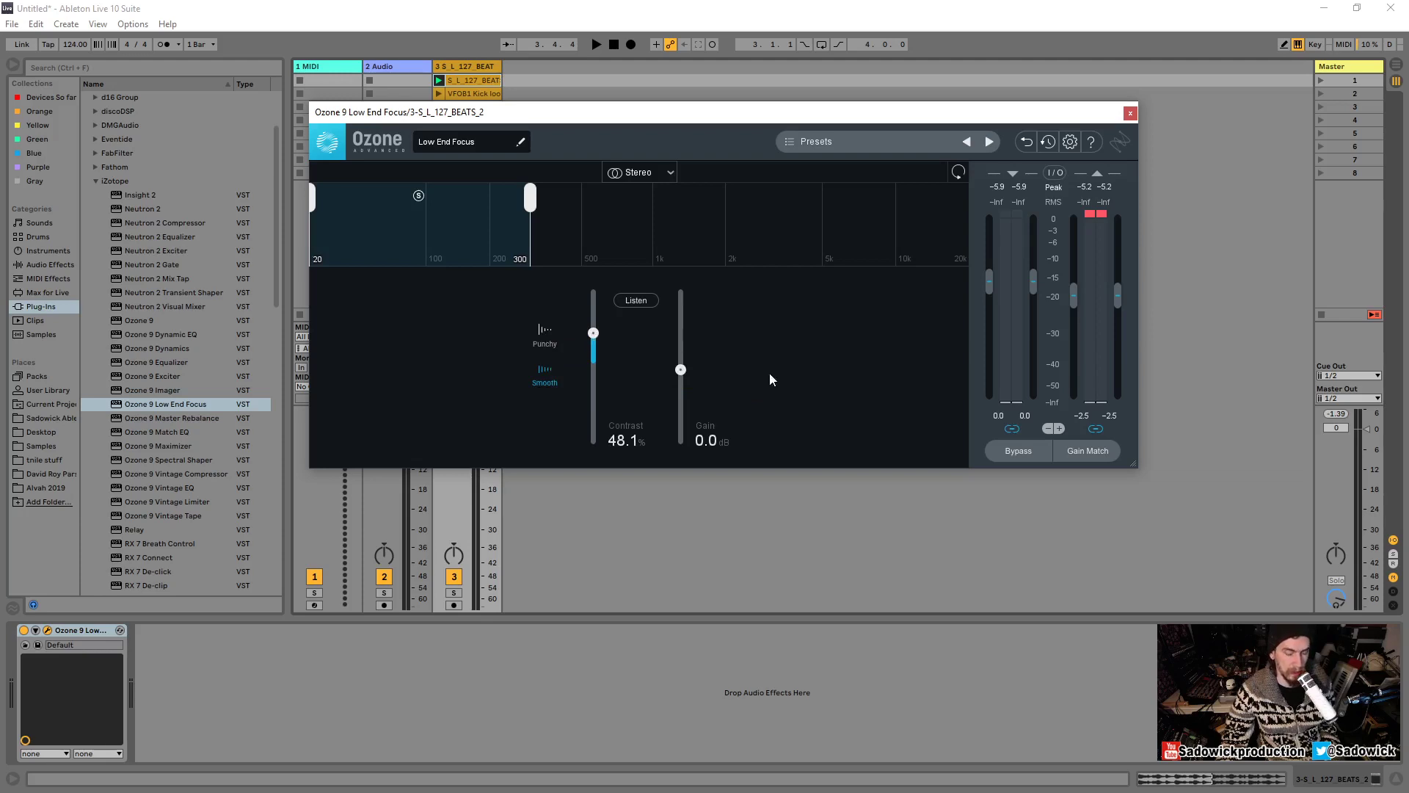
{"action": "left_click_drag", "start_coordinate": [679, 369], "coordinate": [670, 380]}
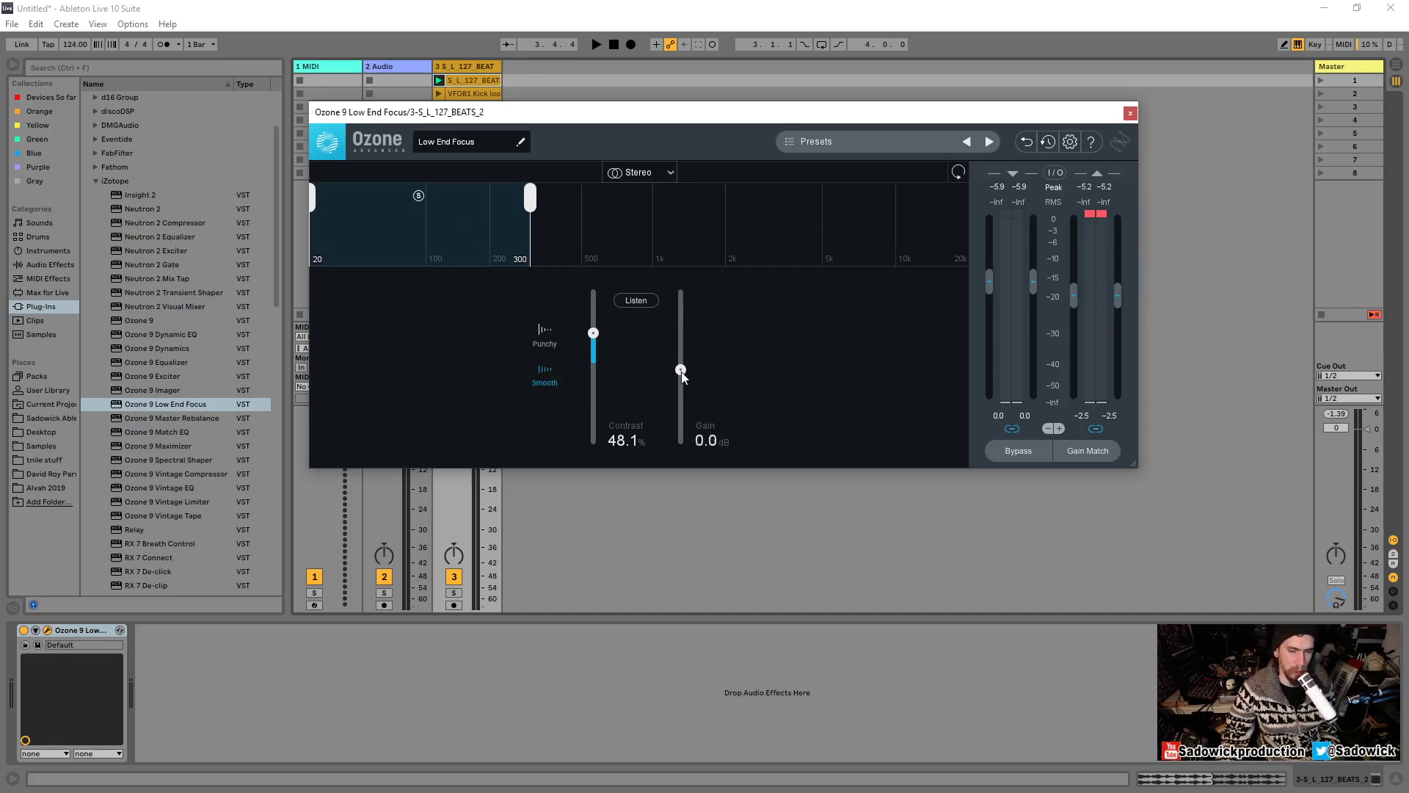
{"action": "mouse_move", "coordinate": [681, 369]}
{"action": "left_mouse_down"}
{"action": "mouse_move", "coordinate": [680, 399]}
{"action": "mouse_move", "coordinate": [680, 367]}
{"action": "left_mouse_up"}
Switch to Punchy mode with Contrast at 88.5%, play the clip, and sweep Gain down to -6.0 dB and back to -0.3 dB.
{"action": "left_click", "coordinate": [541, 334]}
{"action": "key", "text": "space"}
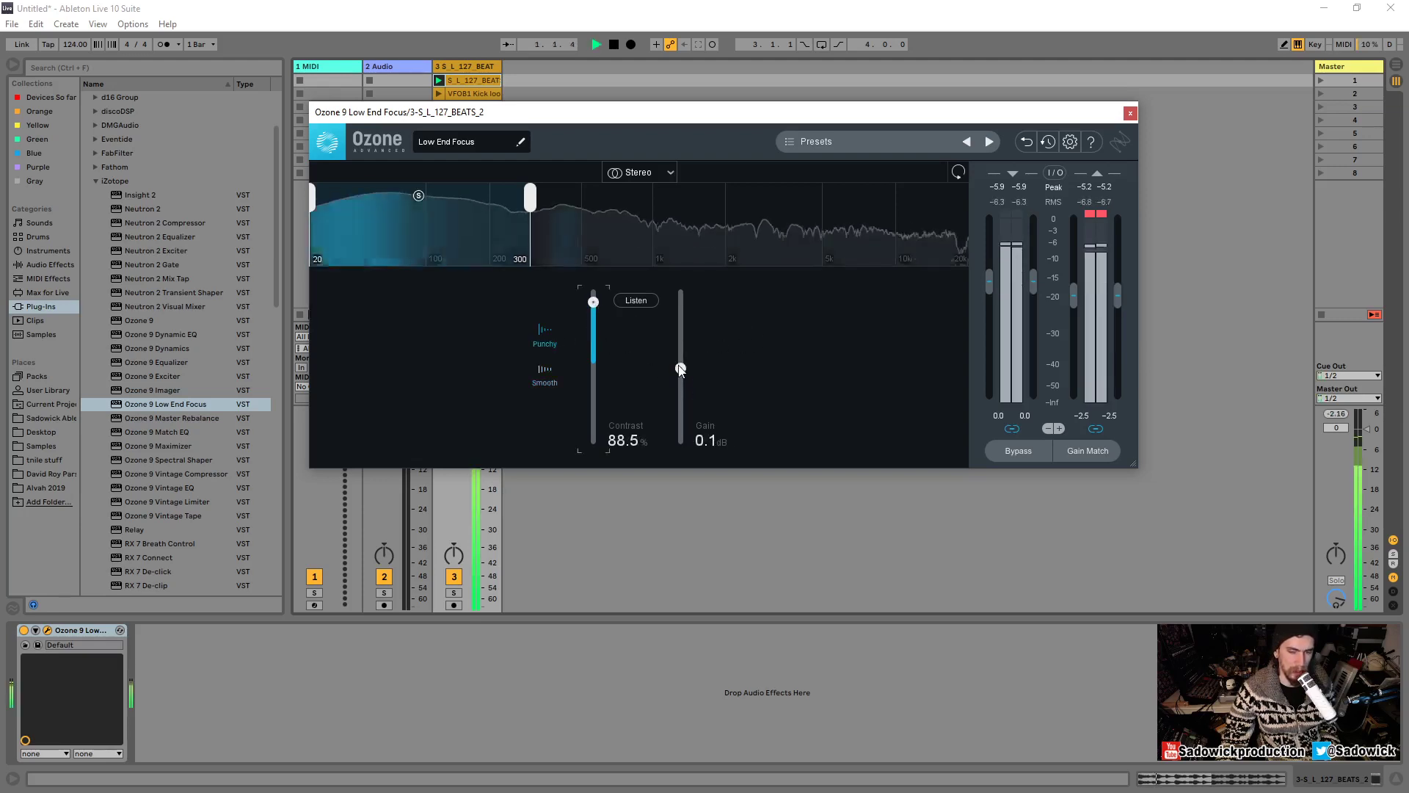
{"action": "left_click_drag", "start_coordinate": [680, 368], "coordinate": [680, 446]}
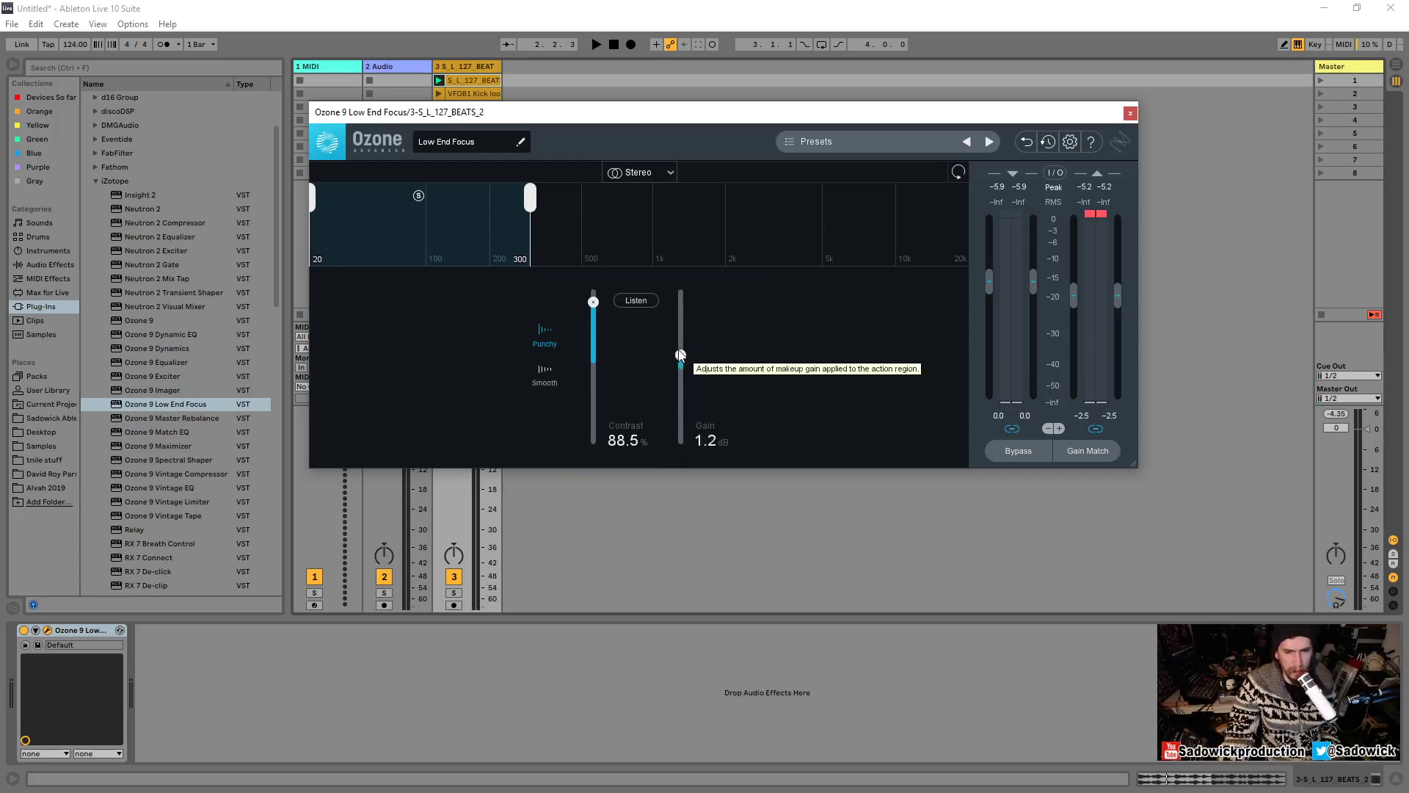
{"action": "left_click_drag", "start_coordinate": [682, 361], "coordinate": [682, 377]}
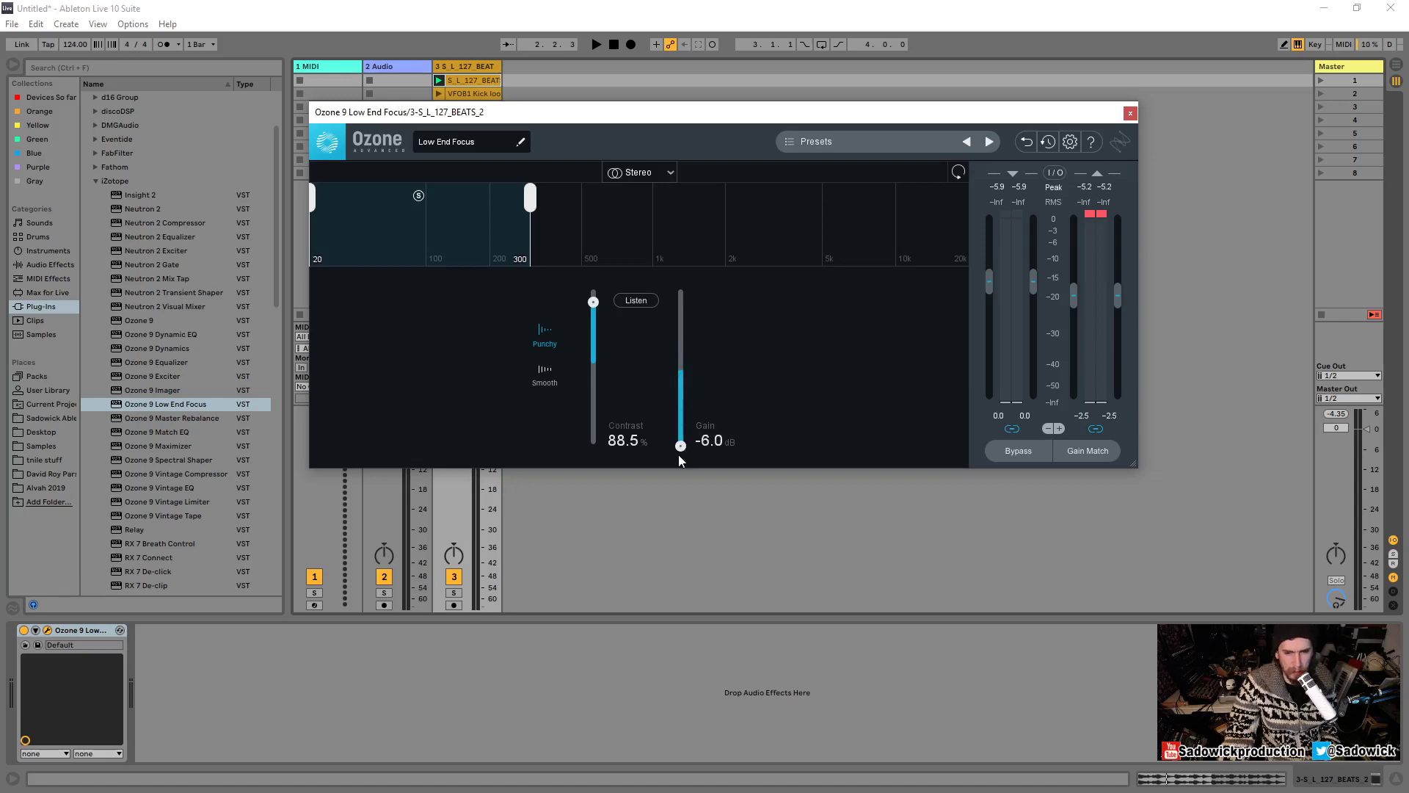
{"action": "left_click_drag", "start_coordinate": [679, 455], "coordinate": [681, 295]}
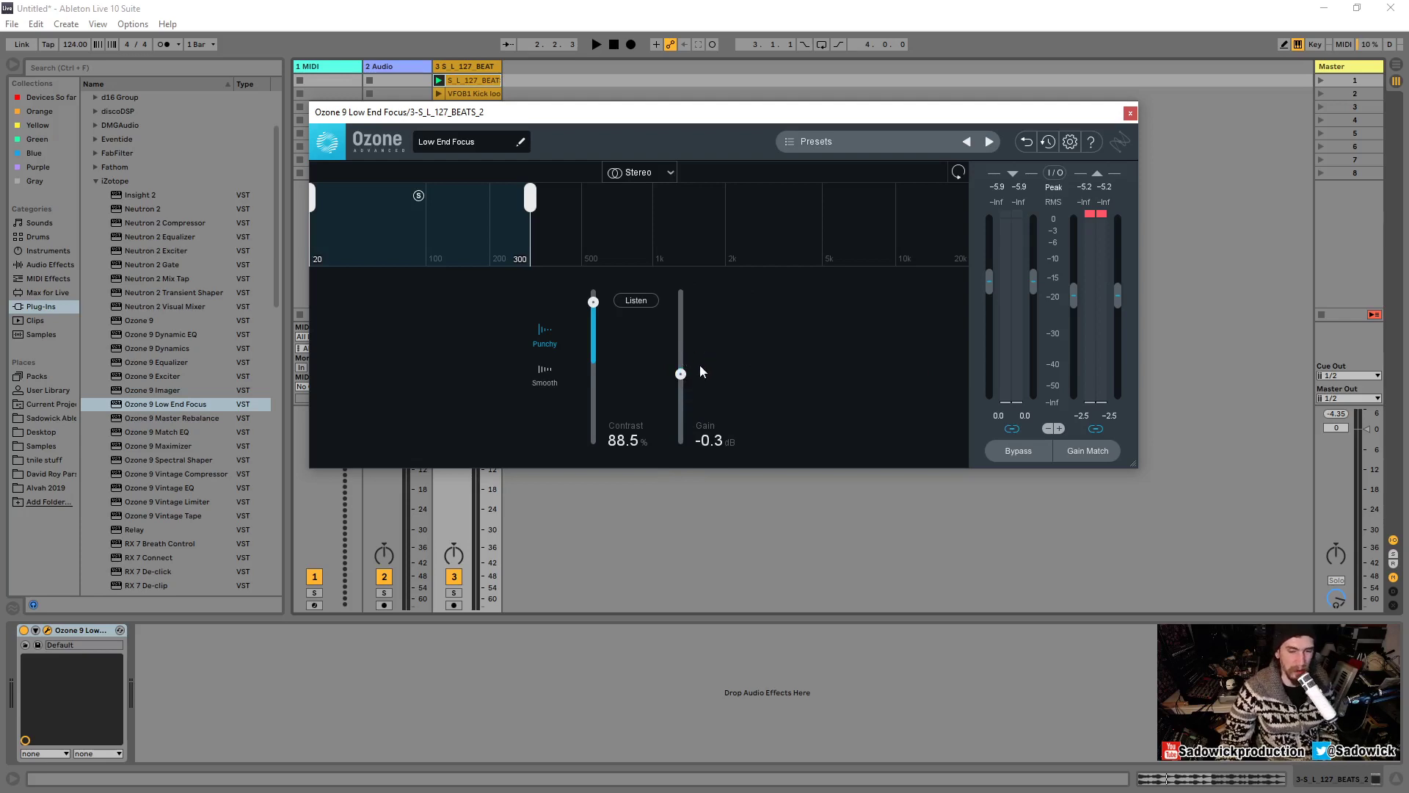
Play the clip while varying the action region's Gain, settling on -2.4 dB, and raise Contrast to 100%.
{"action": "key", "text": "space"}
{"action": "scroll", "coordinate": [686, 376], "scroll_direction": "up", "scroll_amount": 5}
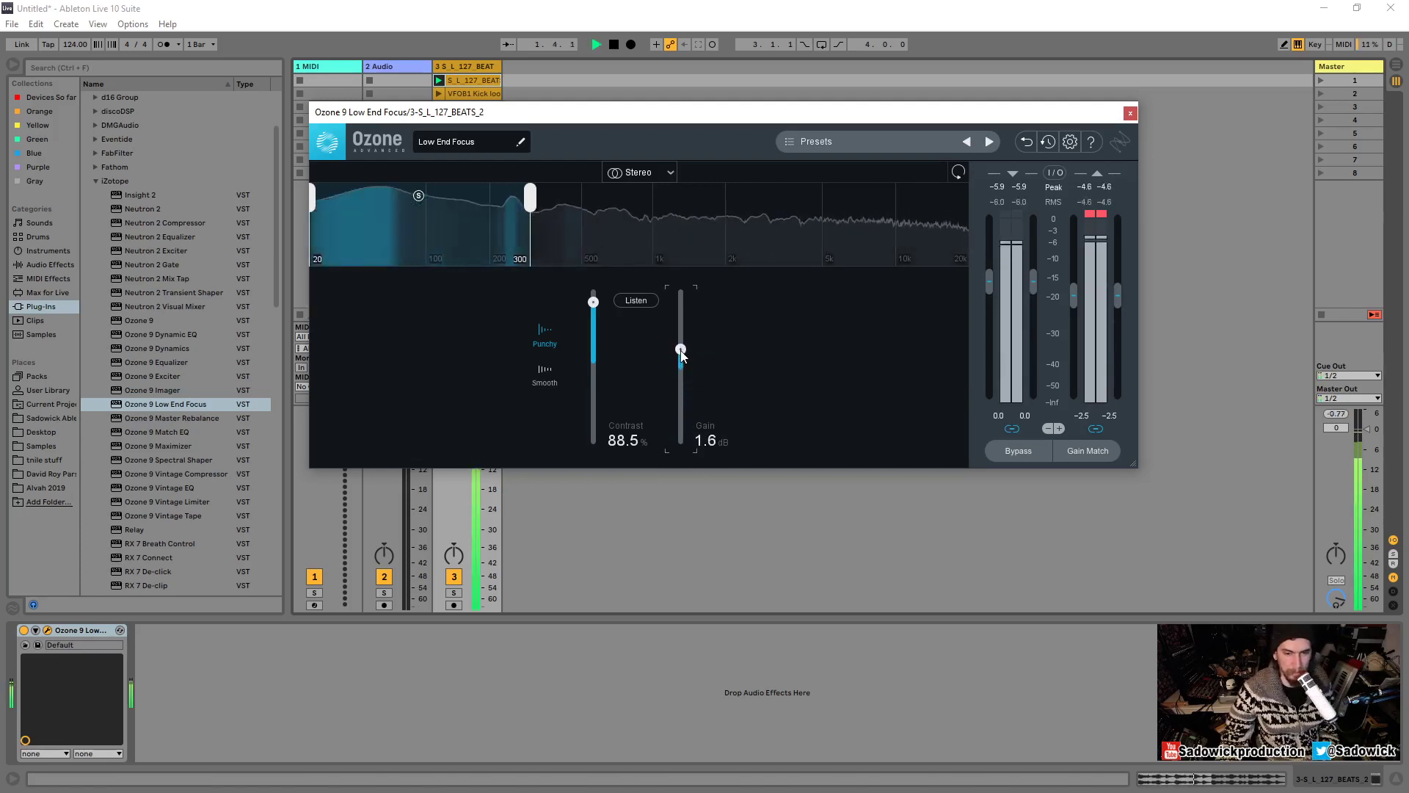
{"action": "scroll", "coordinate": [684, 374], "scroll_direction": "down", "scroll_amount": 3}
{"action": "scroll", "coordinate": [683, 376], "scroll_direction": "down", "scroll_amount": 8}
{"action": "left_click_drag", "start_coordinate": [593, 302], "coordinate": [590, 223]}
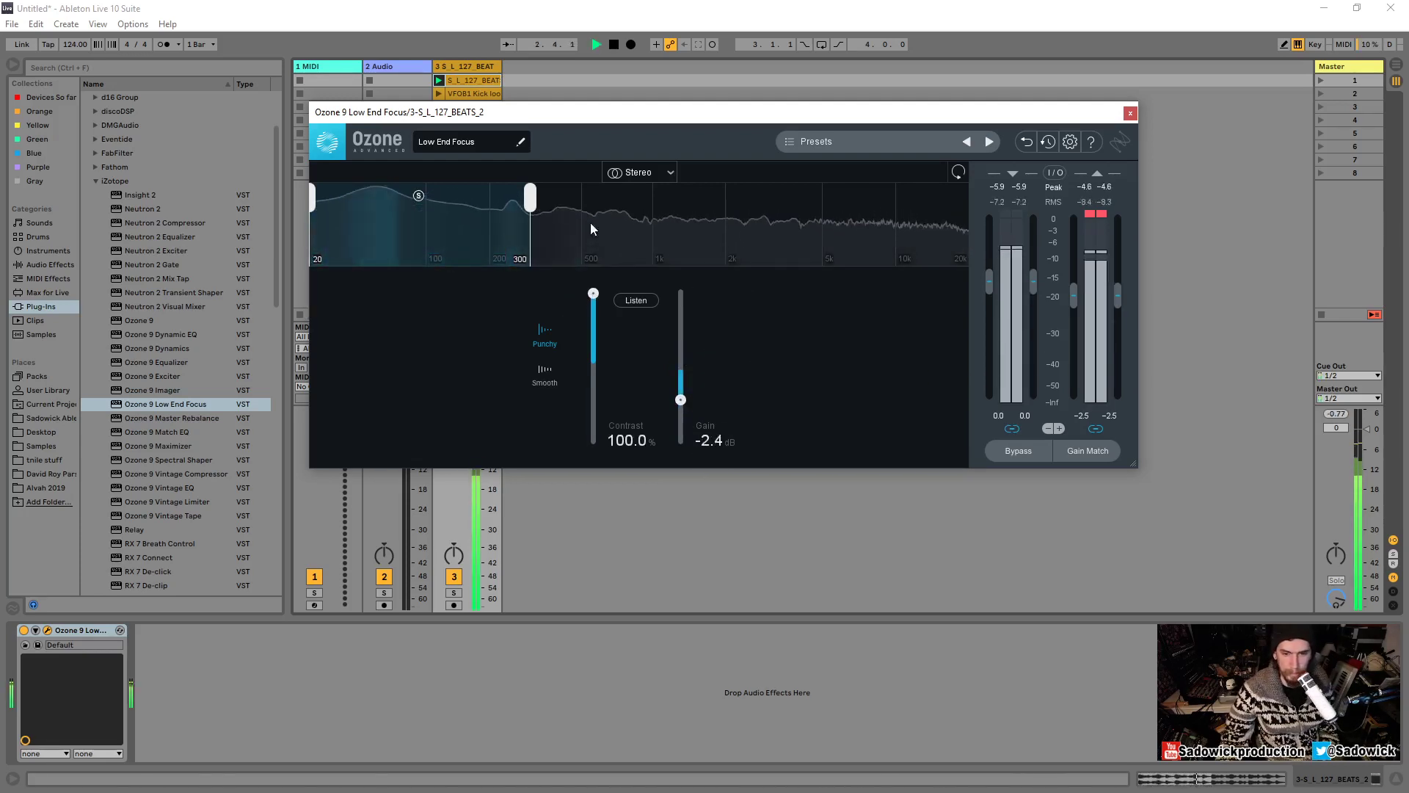
Raise the action region's Gain to 2.4 dB and lower the plug-in's output level to -5.3 dB while the clip plays.
{"action": "left_click_drag", "start_coordinate": [687, 397], "coordinate": [681, 343]}
{"action": "key", "text": "space"}
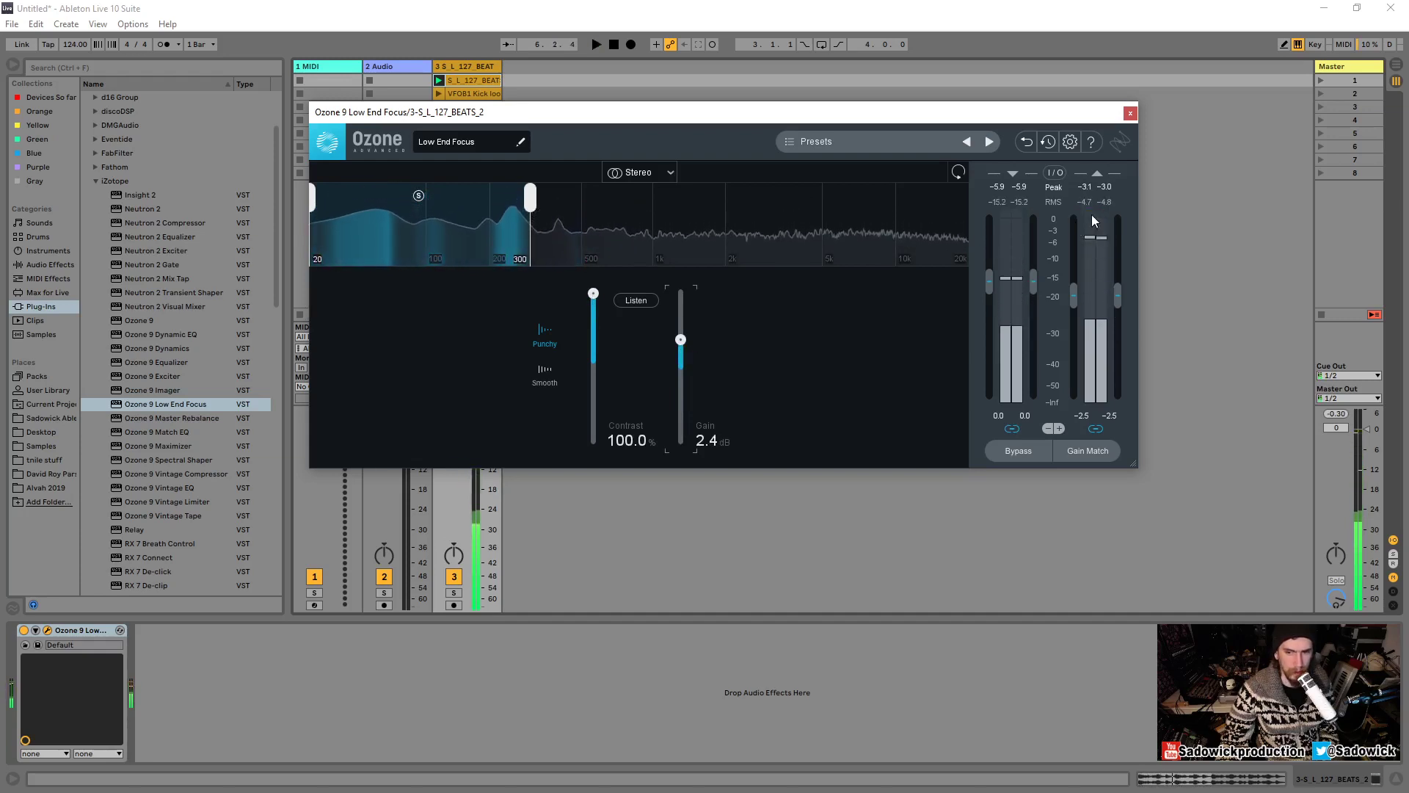
{"action": "scroll", "coordinate": [1074, 290], "scroll_direction": "down", "scroll_amount": 2}
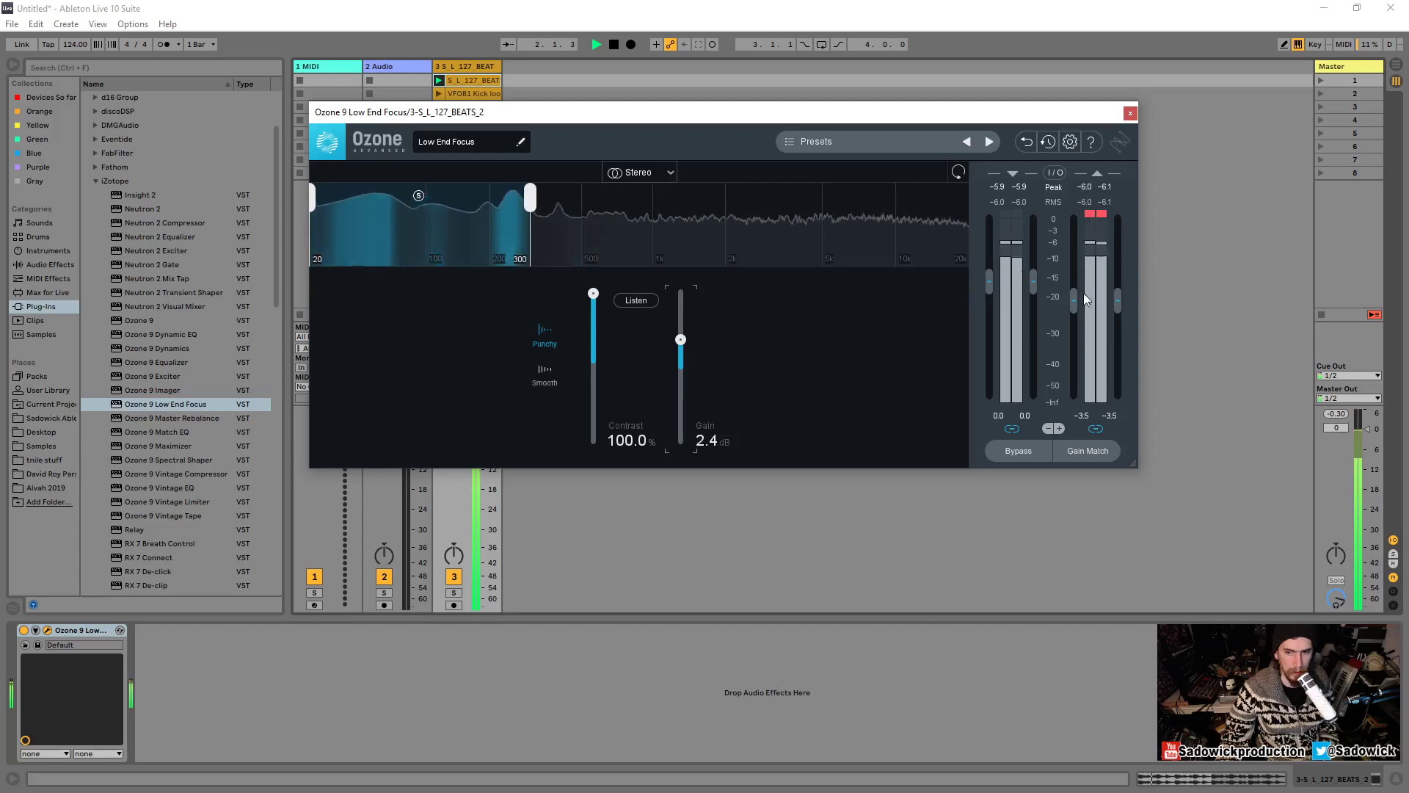
{"action": "scroll", "coordinate": [1076, 311], "scroll_direction": "down", "scroll_amount": 4}
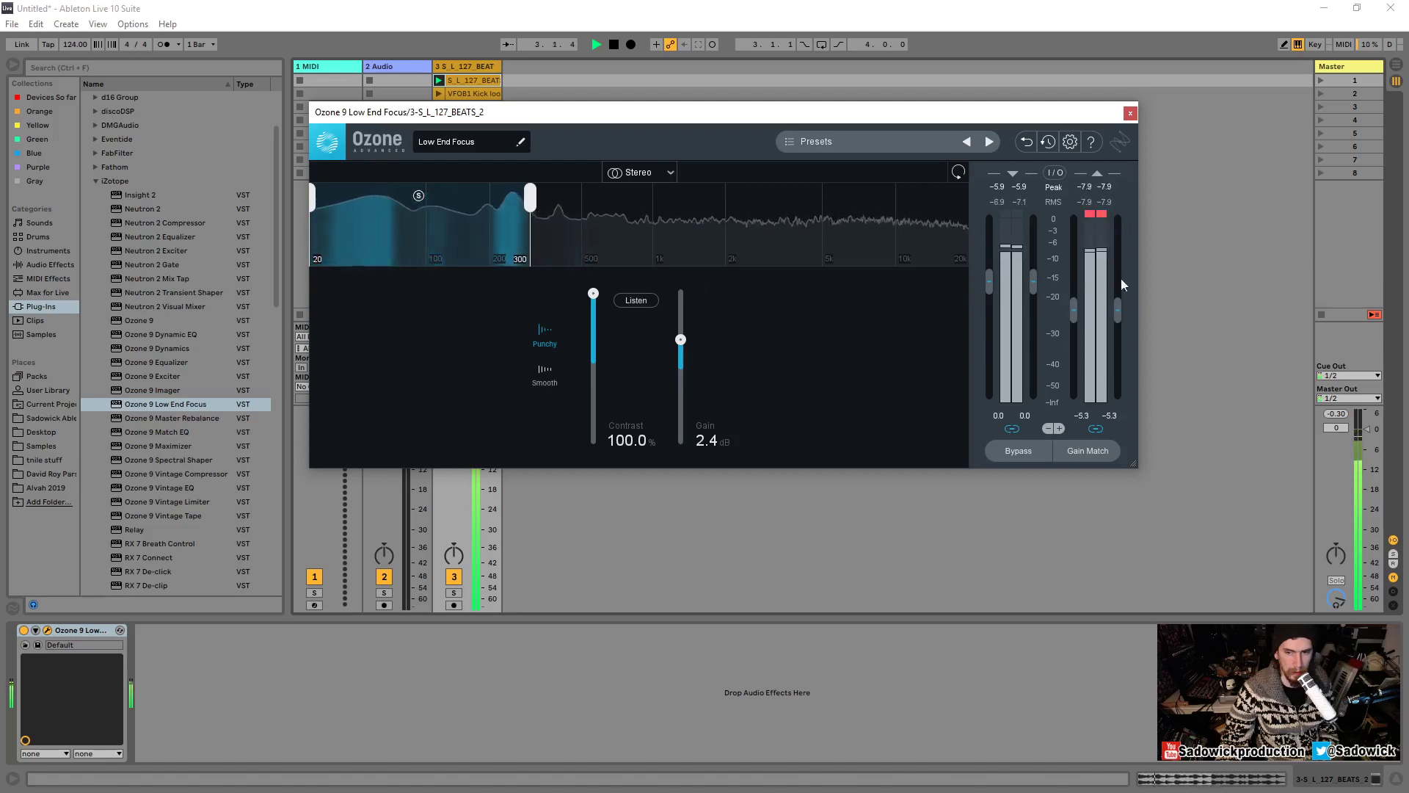
Compare the playing clip with Low End Focus bypassed and active, and stop playback.
{"action": "left_click", "coordinate": [1013, 451]}
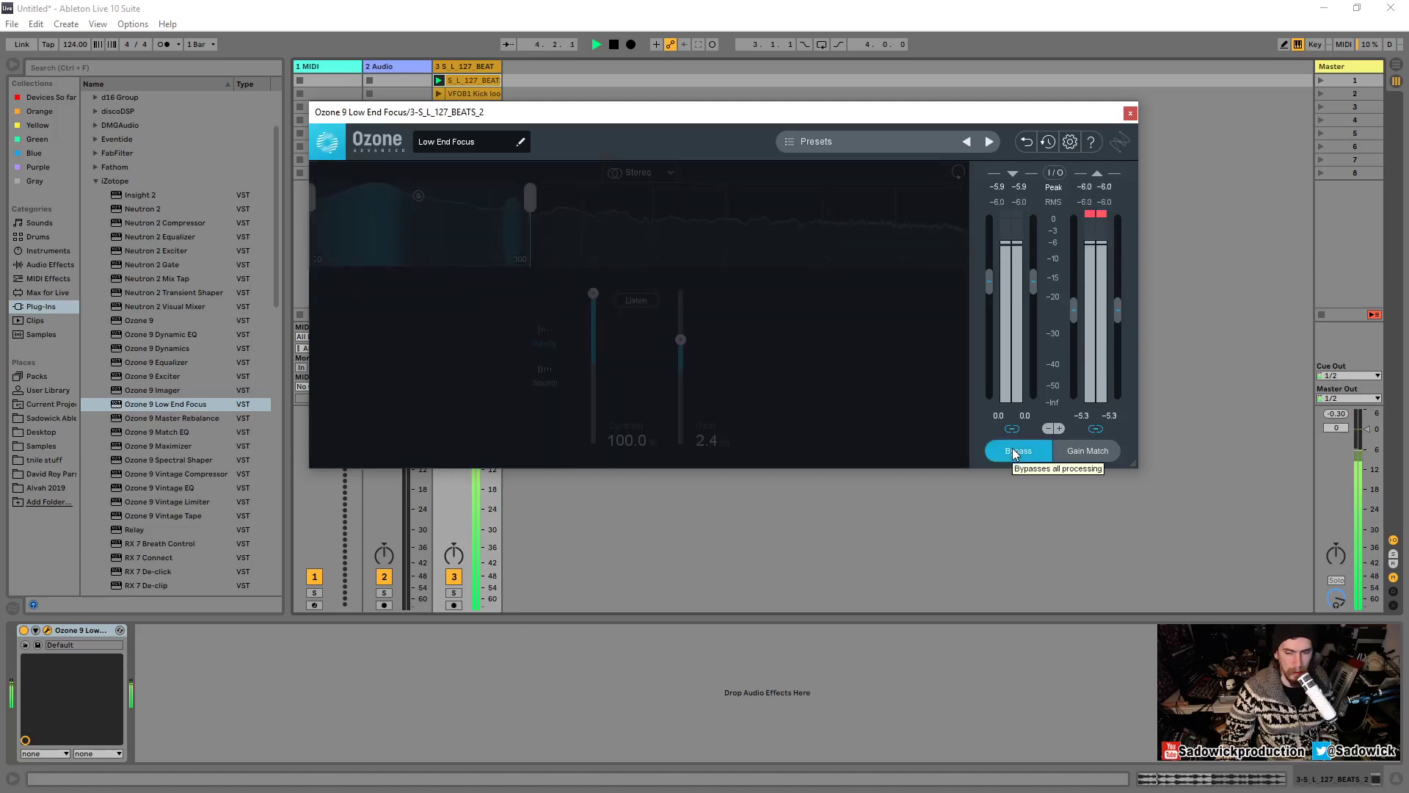
{"action": "left_click", "coordinate": [1013, 450]}
{"action": "key", "text": "space"}
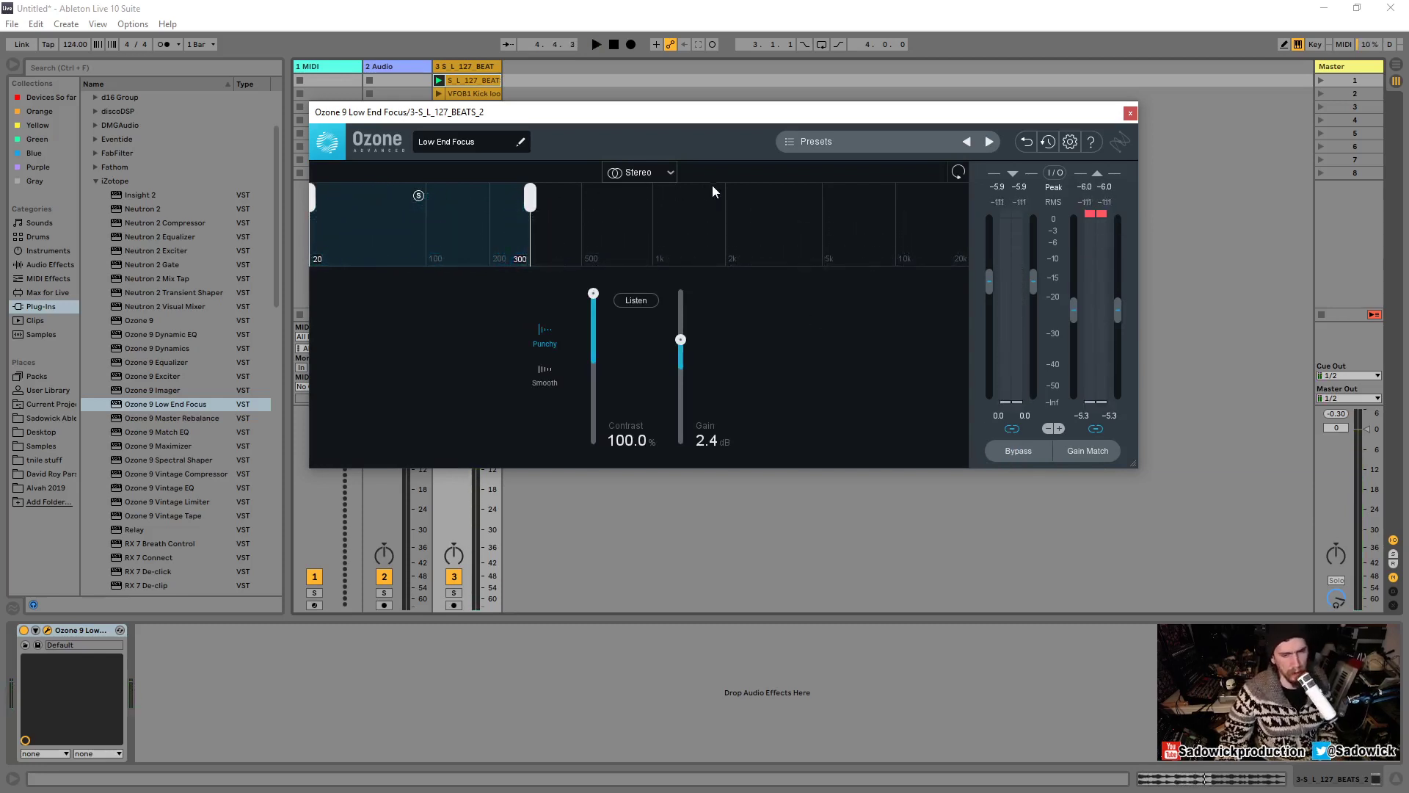
Lower Contrast to 77.9% and remove the Ozone 9 Low End Focus device from the beat track.
{"action": "scroll", "coordinate": [596, 348], "scroll_direction": "down", "scroll_amount": 5}
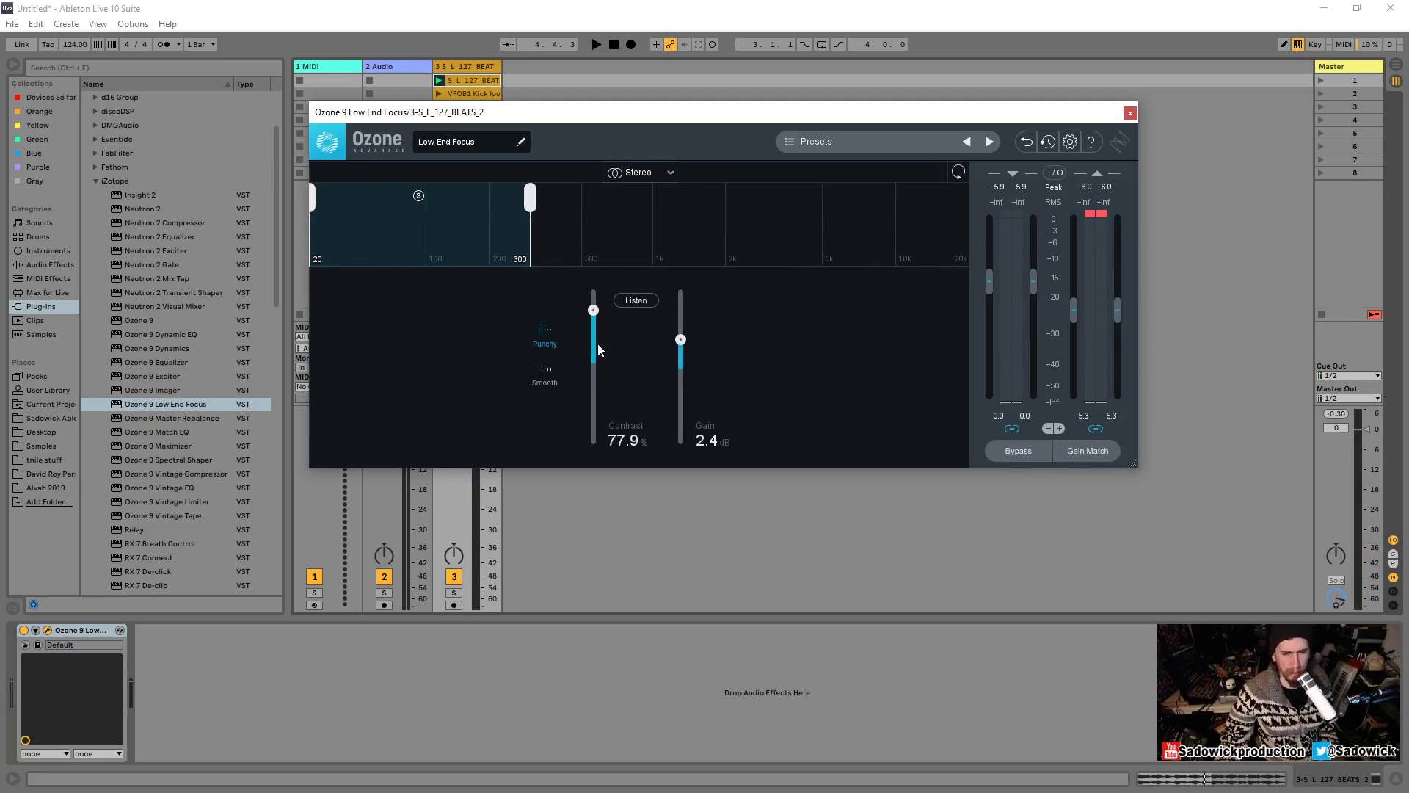
{"action": "left_click", "coordinate": [1130, 114]}
{"action": "right_click", "coordinate": [80, 629]}
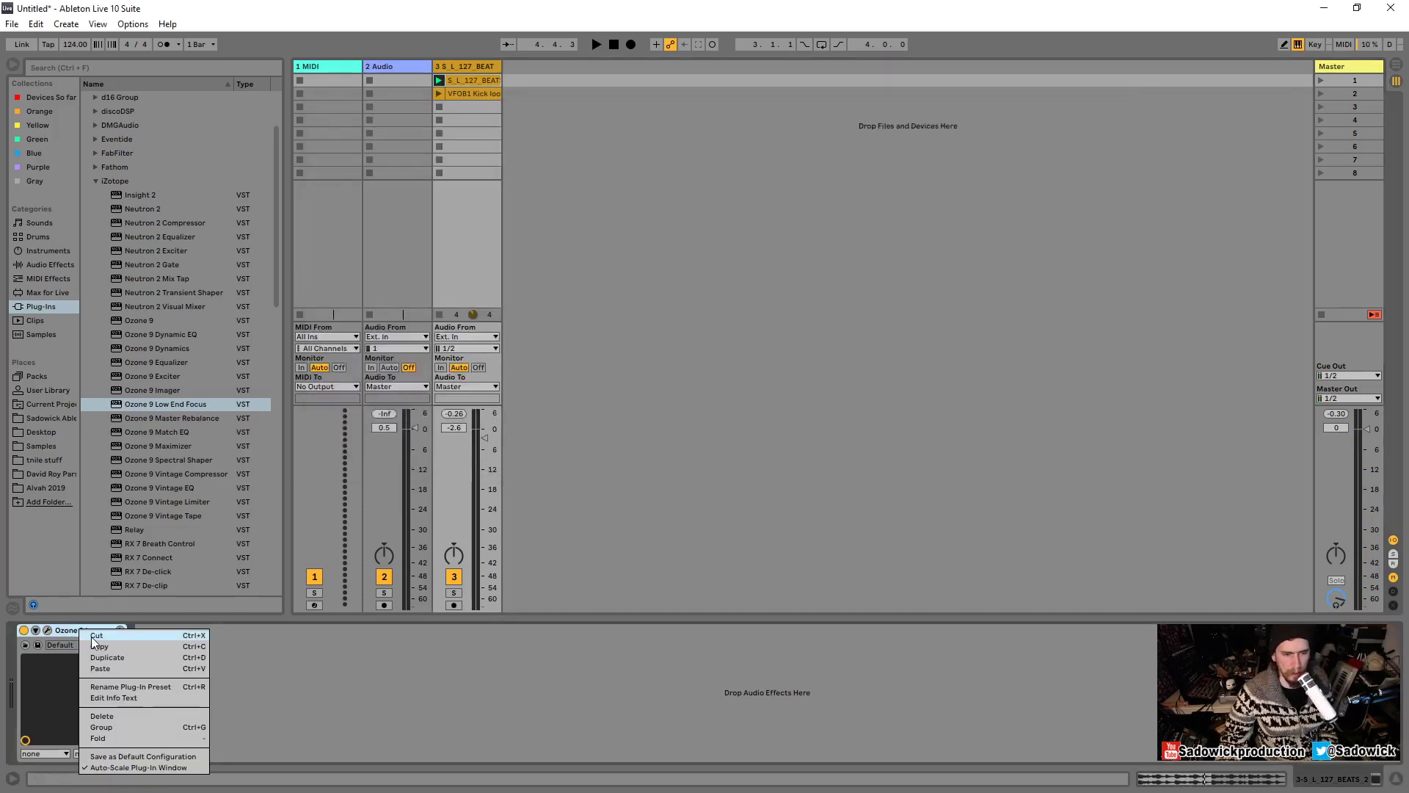
{"action": "left_click", "coordinate": [110, 671]}
Audition the VFOB1 Kick loop clip on the third track without any effects.
{"action": "left_click", "coordinate": [465, 92]}
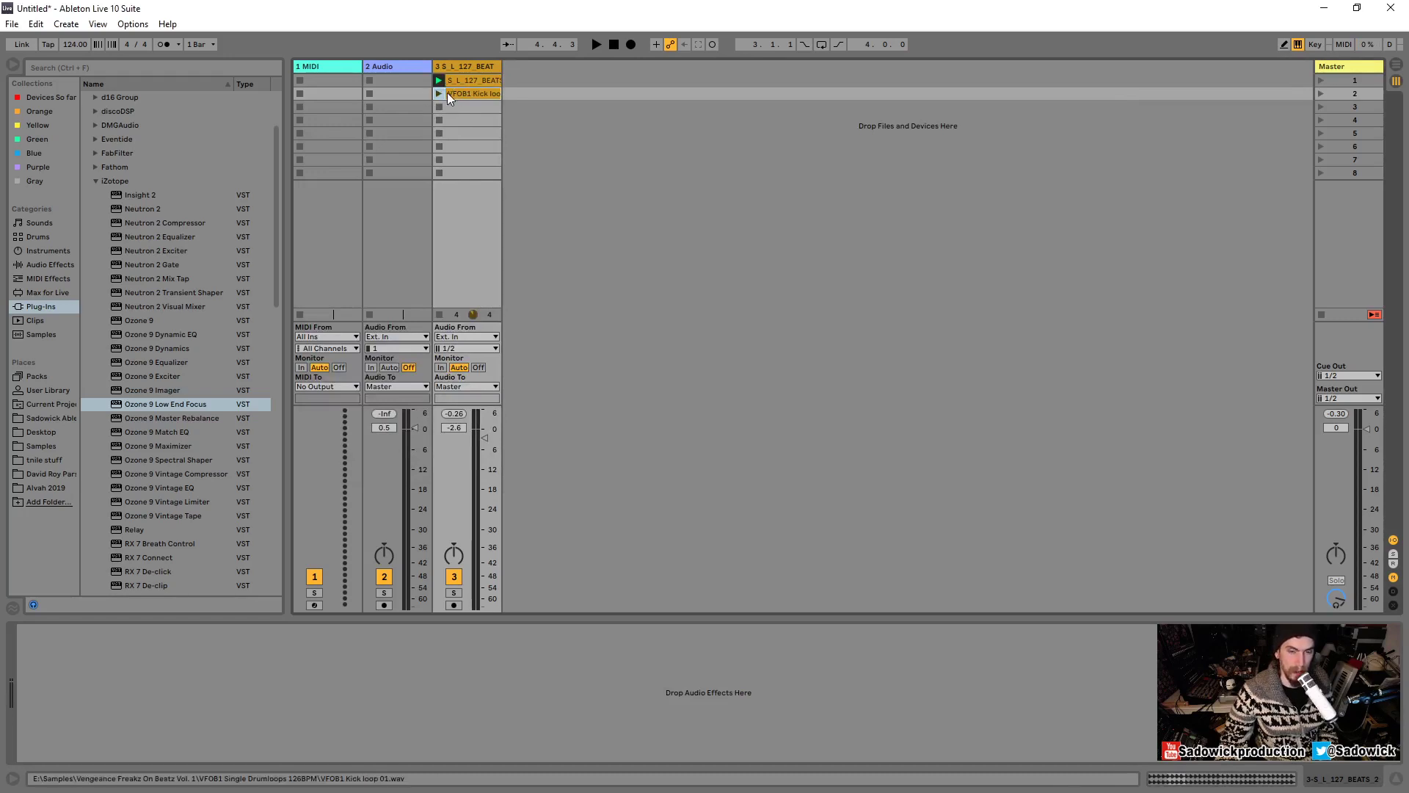
{"action": "left_click", "coordinate": [438, 93]}
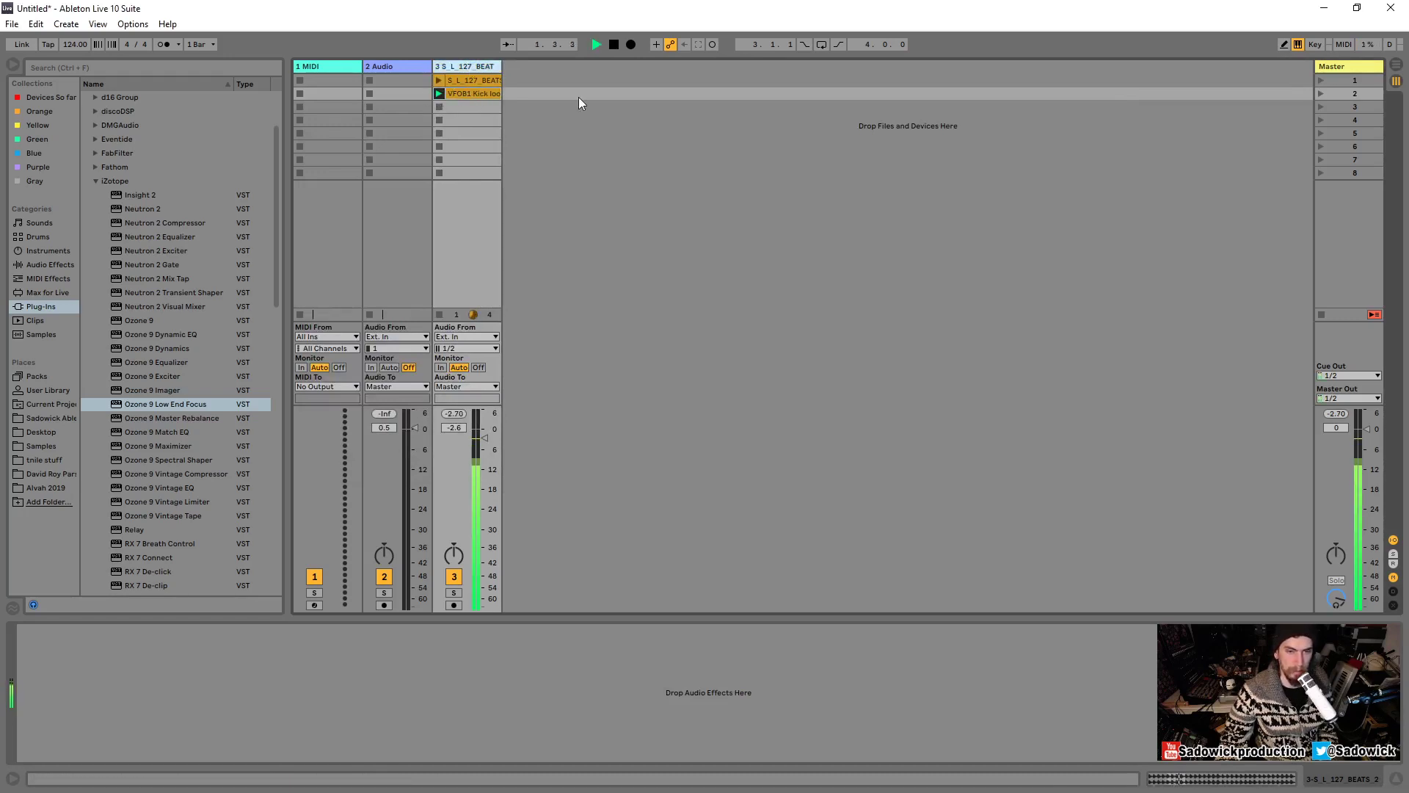
{"action": "key", "text": "space"}
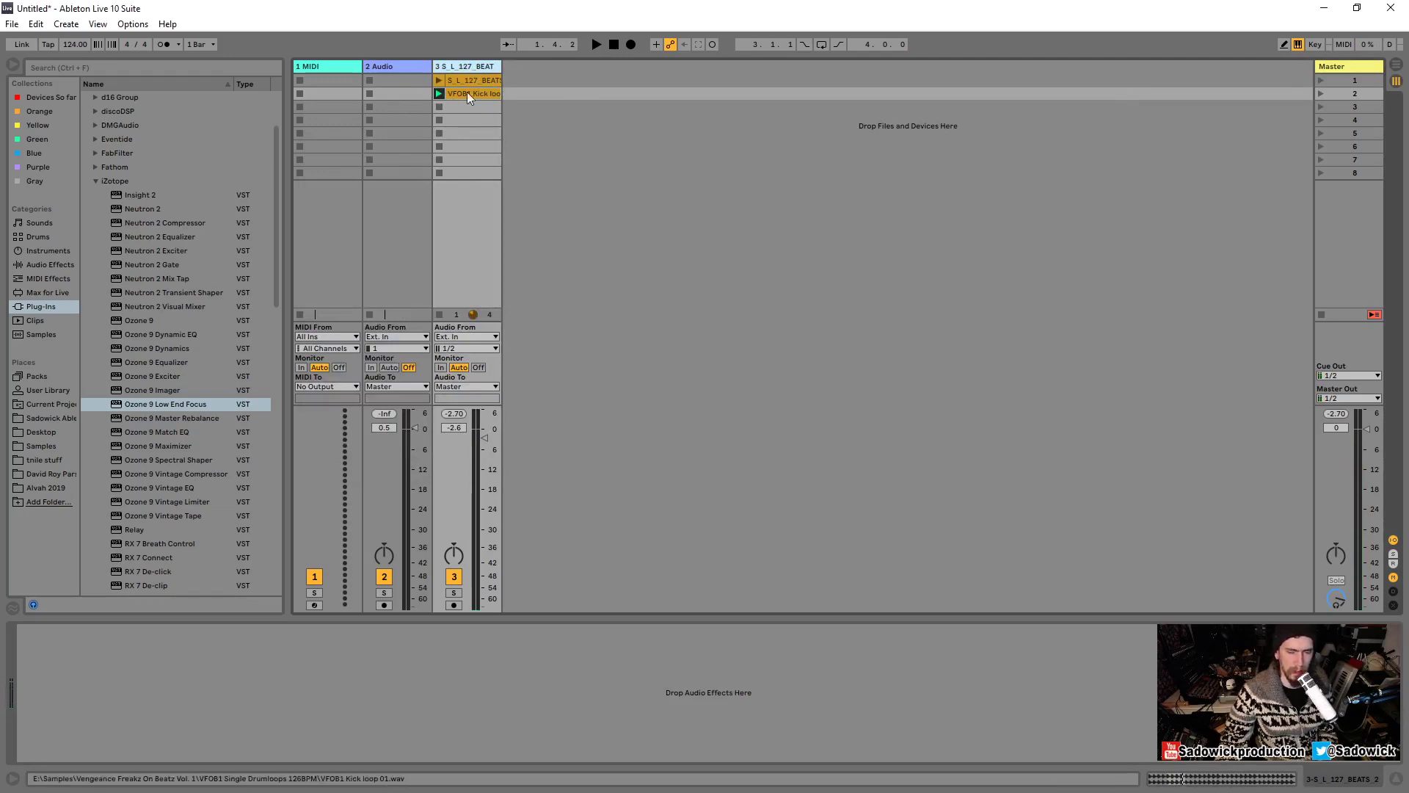
{"action": "left_click", "coordinate": [439, 94]}
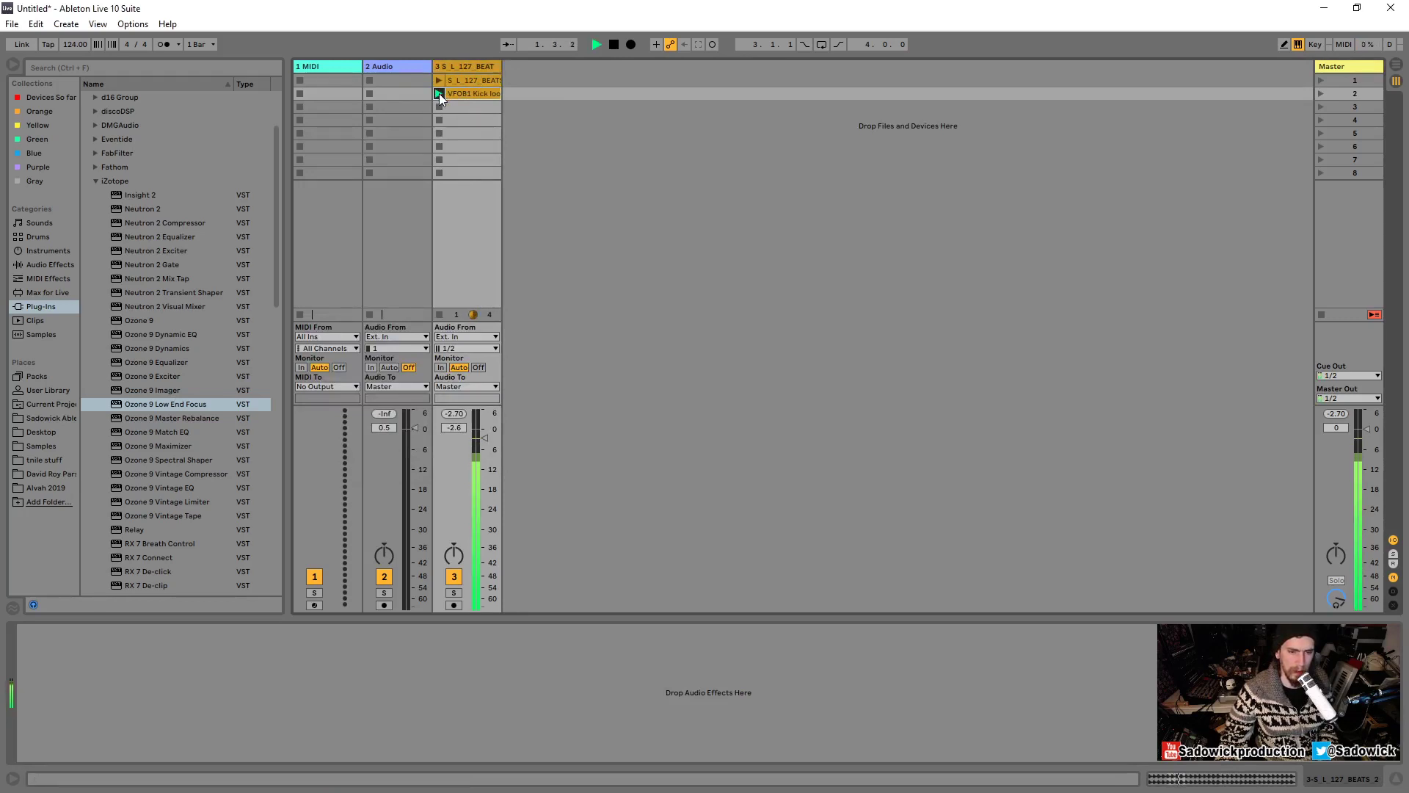
{"action": "key", "text": "space"}
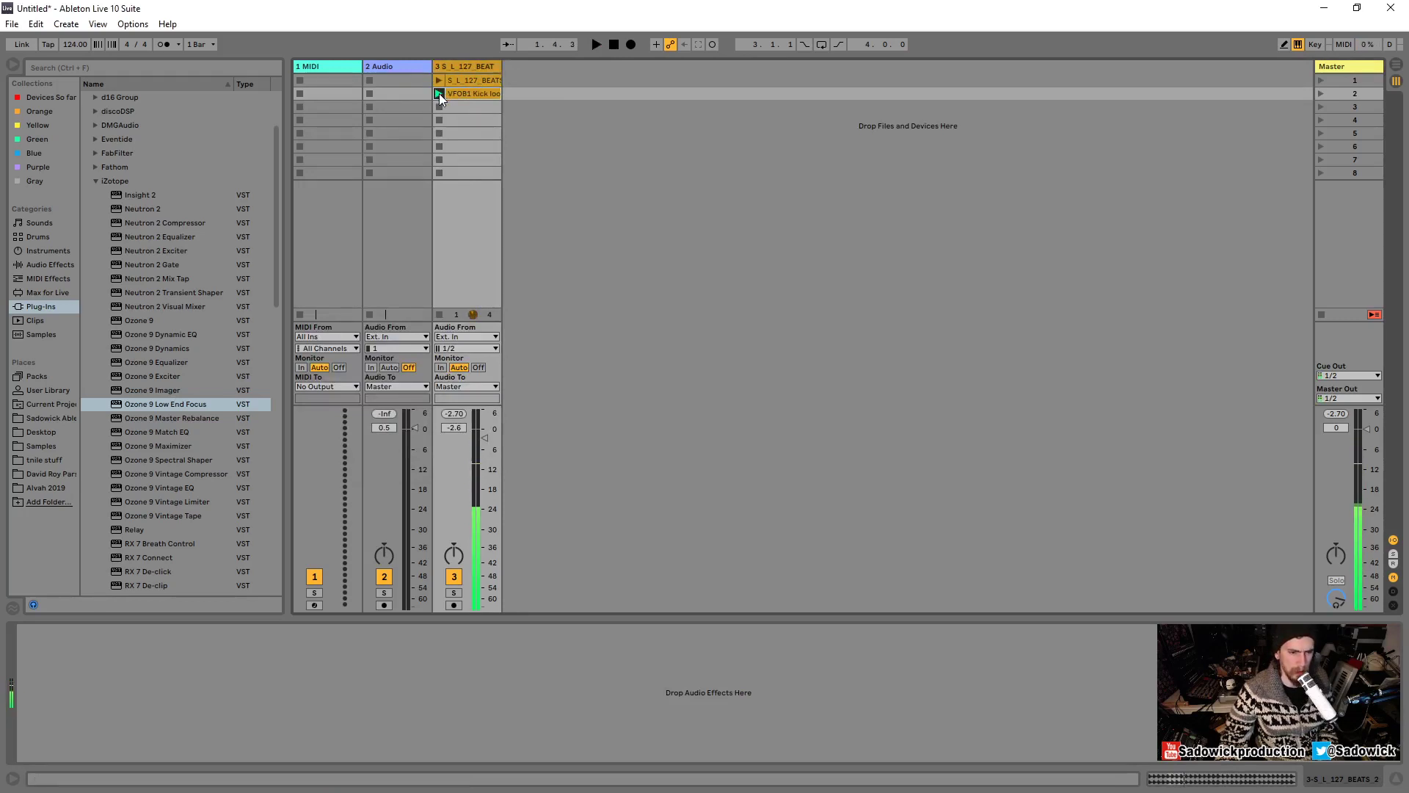
Load a fresh Ozone 9 Low End Focus on the kick loop's track and extend its action region to 300 Hz.
{"action": "left_click", "coordinate": [159, 408]}
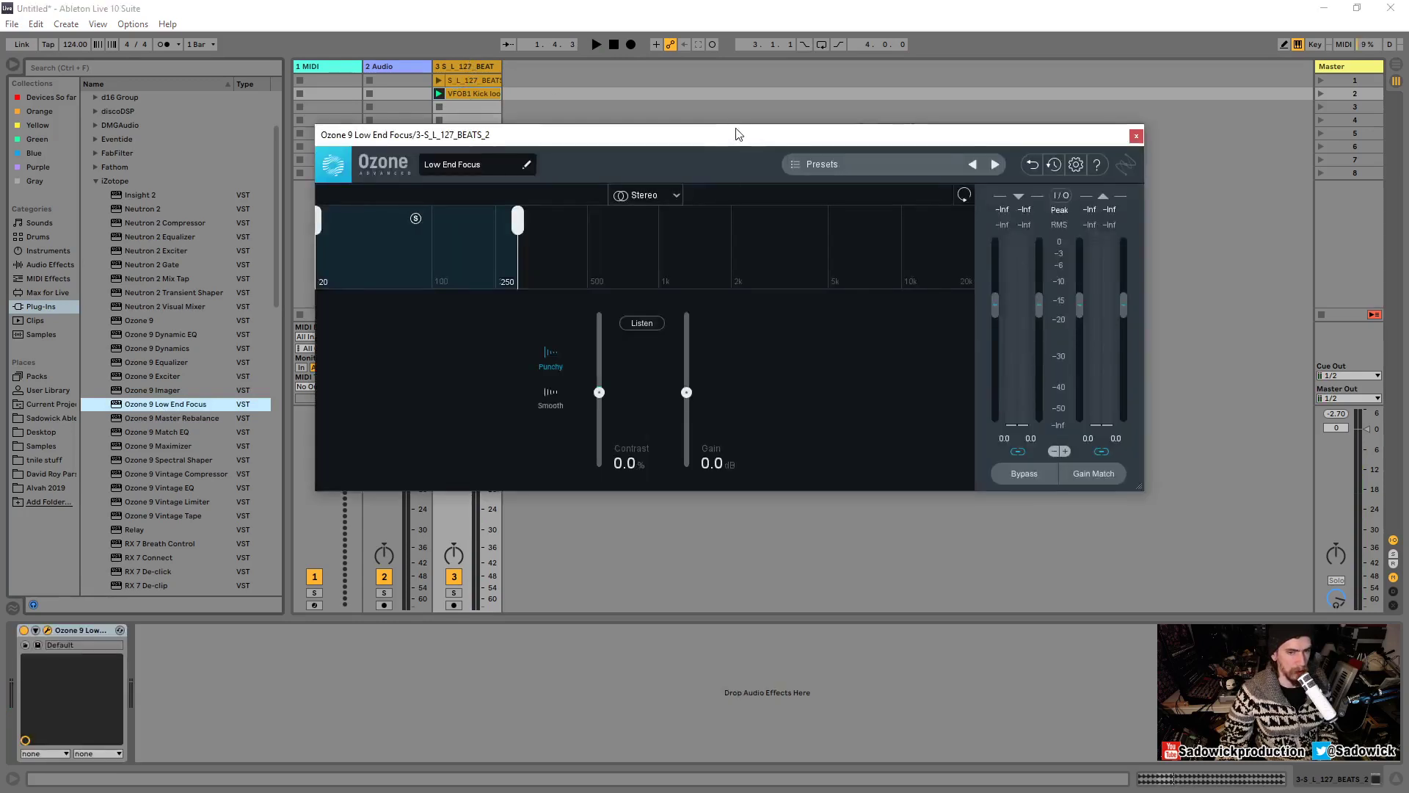
{"action": "left_click_drag", "start_coordinate": [737, 134], "coordinate": [654, 114]}
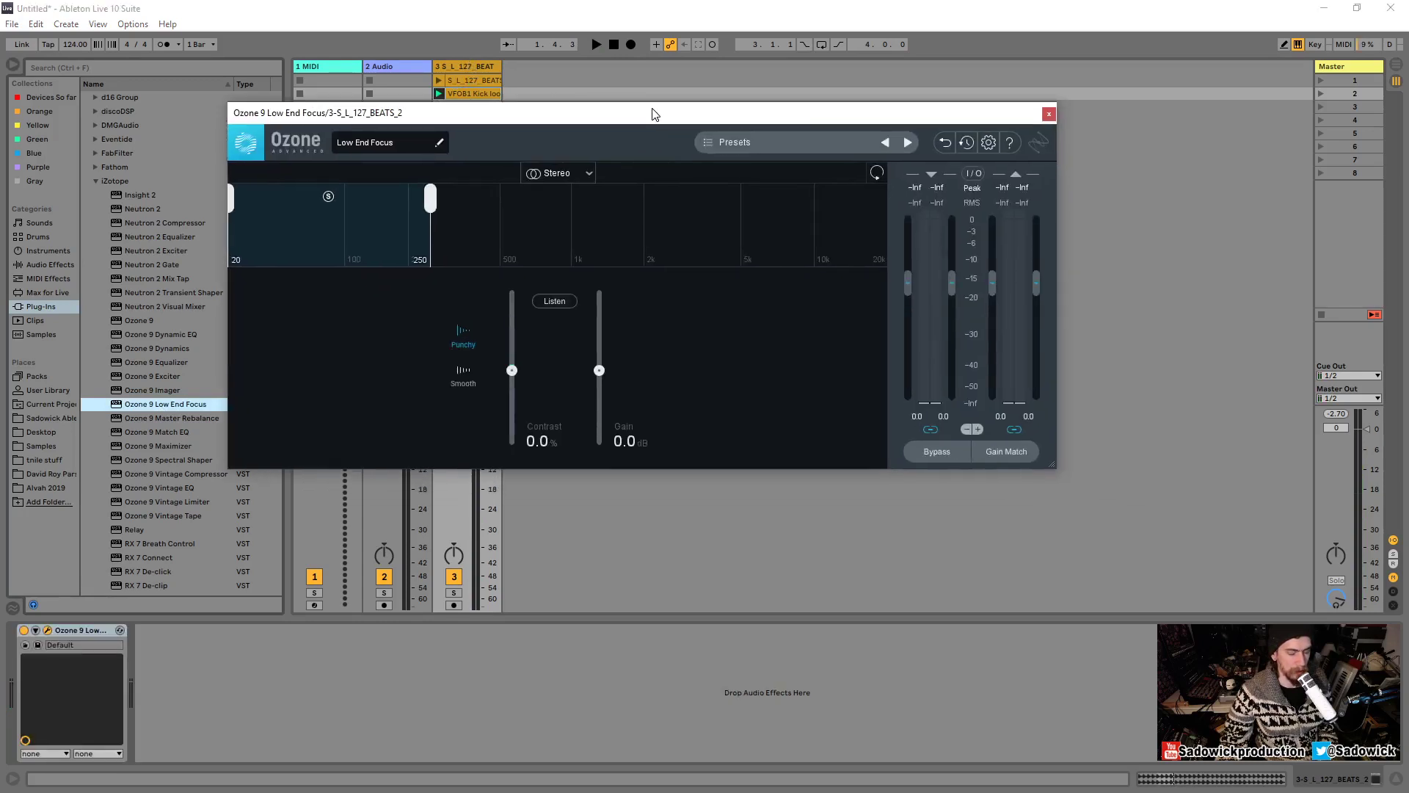
{"action": "left_click_drag", "start_coordinate": [433, 203], "coordinate": [450, 204]}
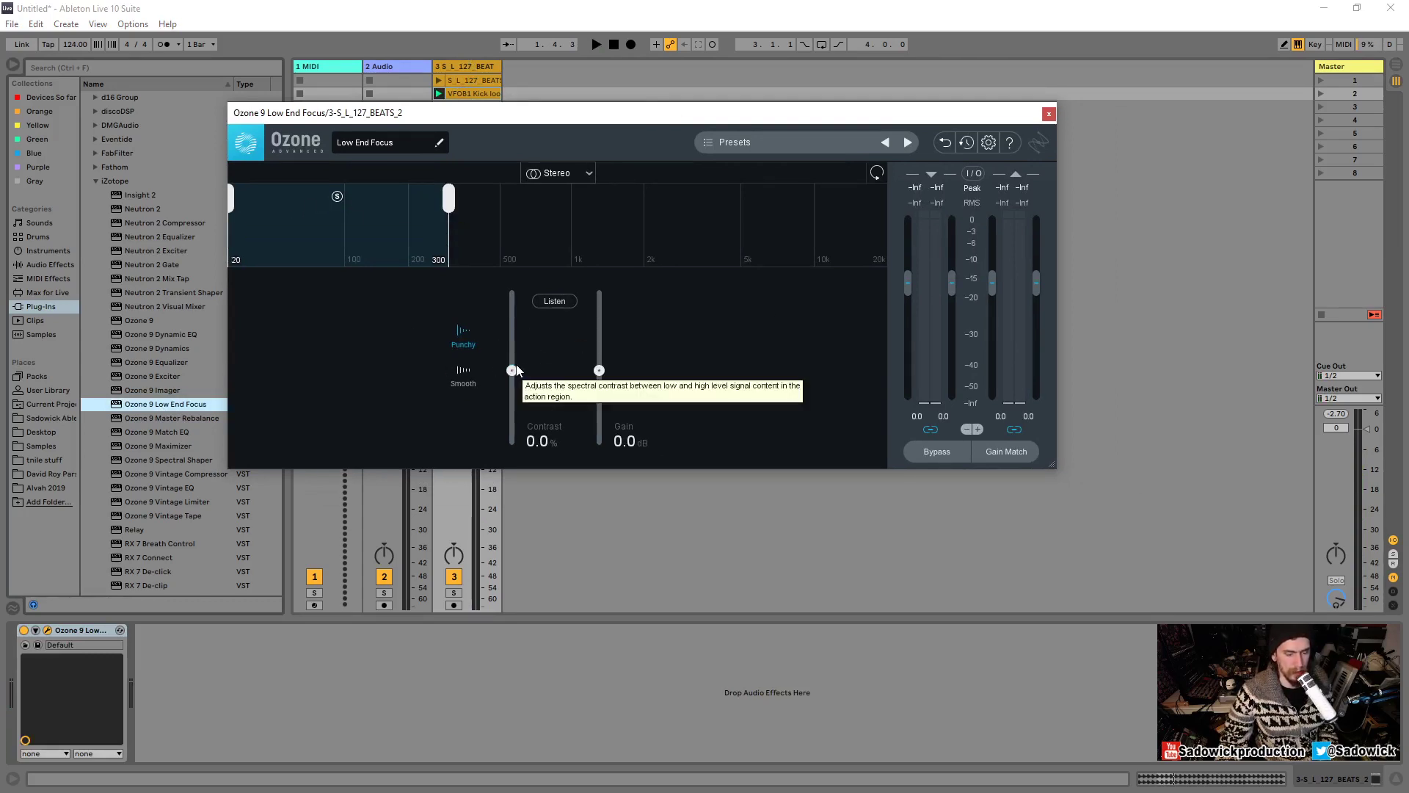
Play the kick loop in Punchy mode at 100% Contrast, lowering the output level to -5.1 dB and clearing the output clip indicators.
{"action": "left_click_drag", "start_coordinate": [512, 372], "coordinate": [512, 293]}
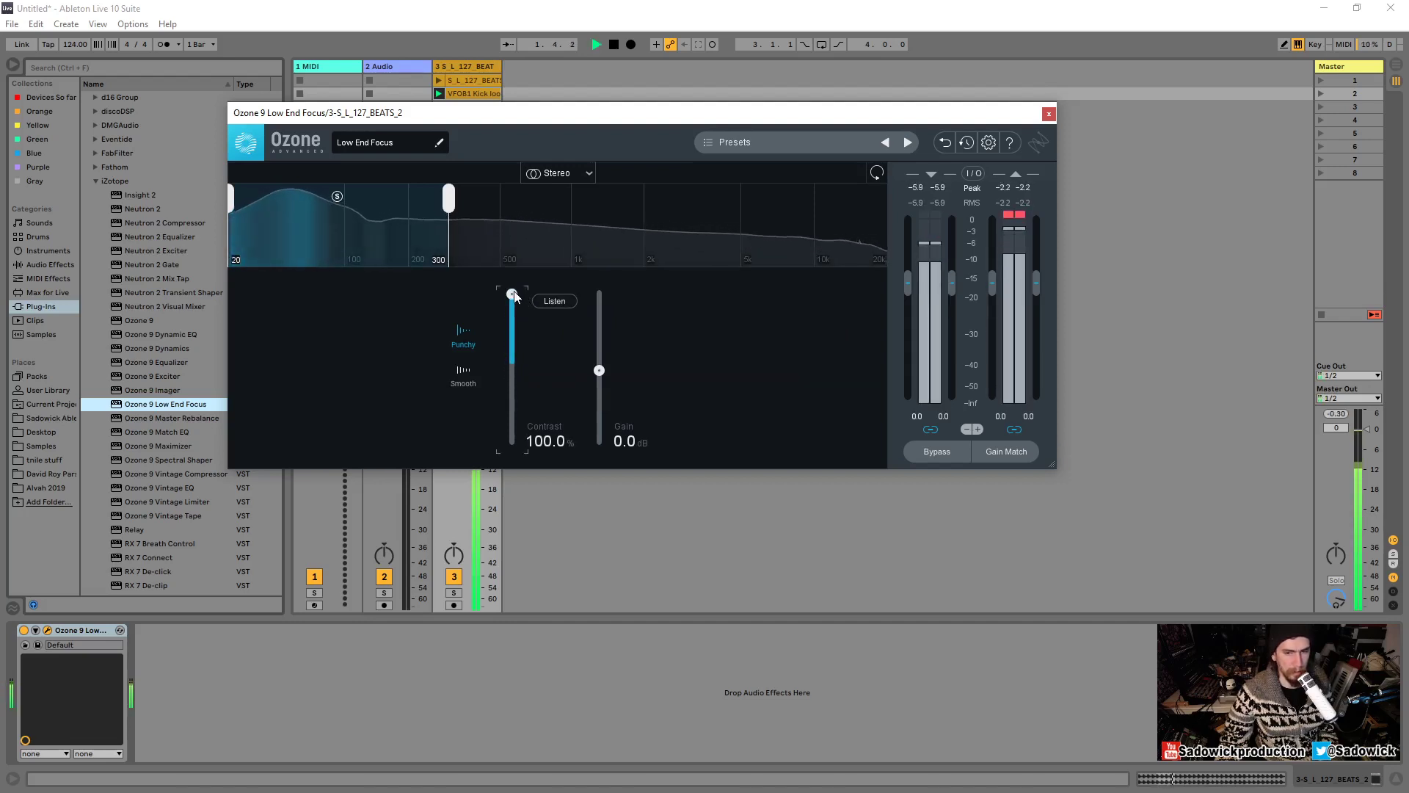
{"action": "left_click", "coordinate": [1016, 219]}
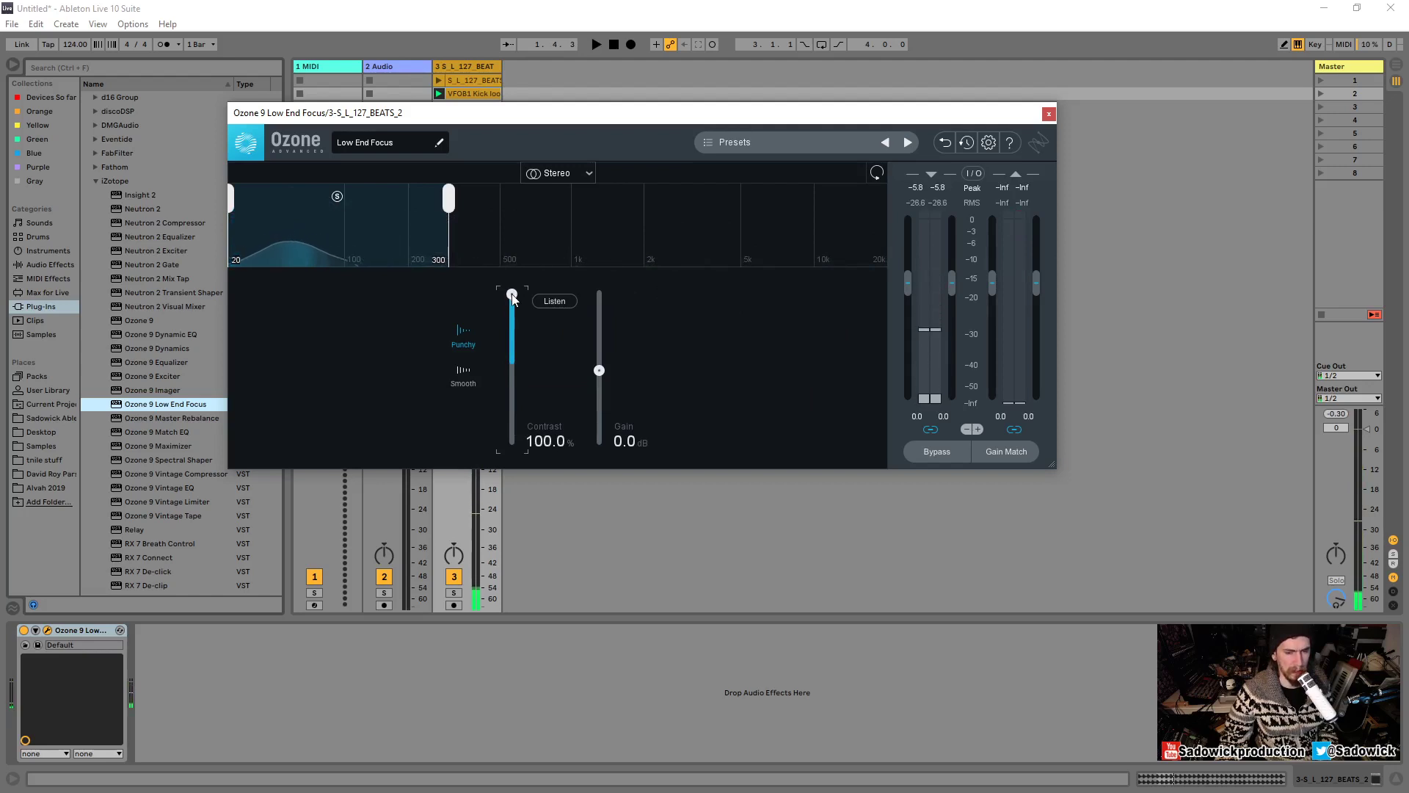
{"action": "left_click_drag", "start_coordinate": [991, 301], "coordinate": [990, 310]}
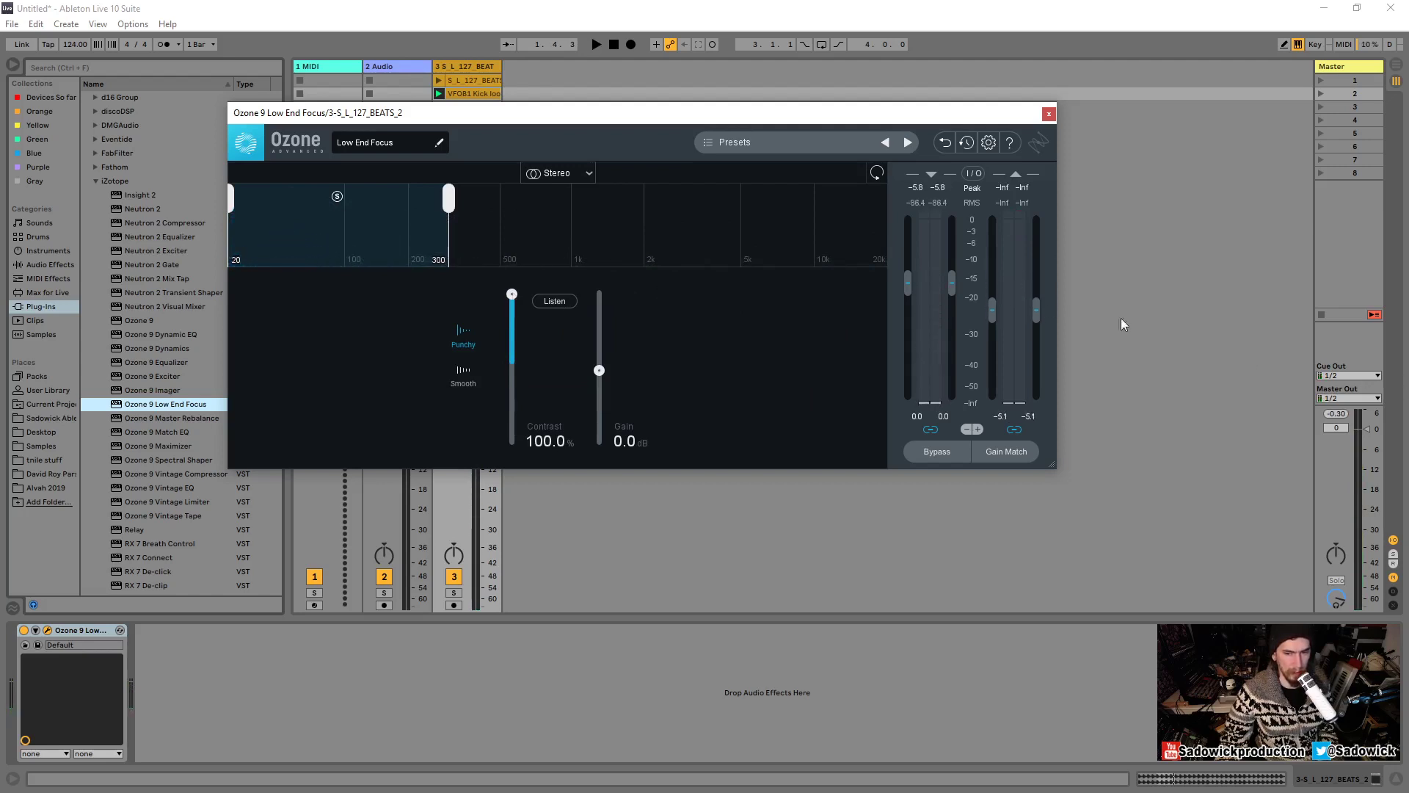
{"action": "key", "text": "space"}
{"action": "left_click", "coordinate": [1007, 214]}
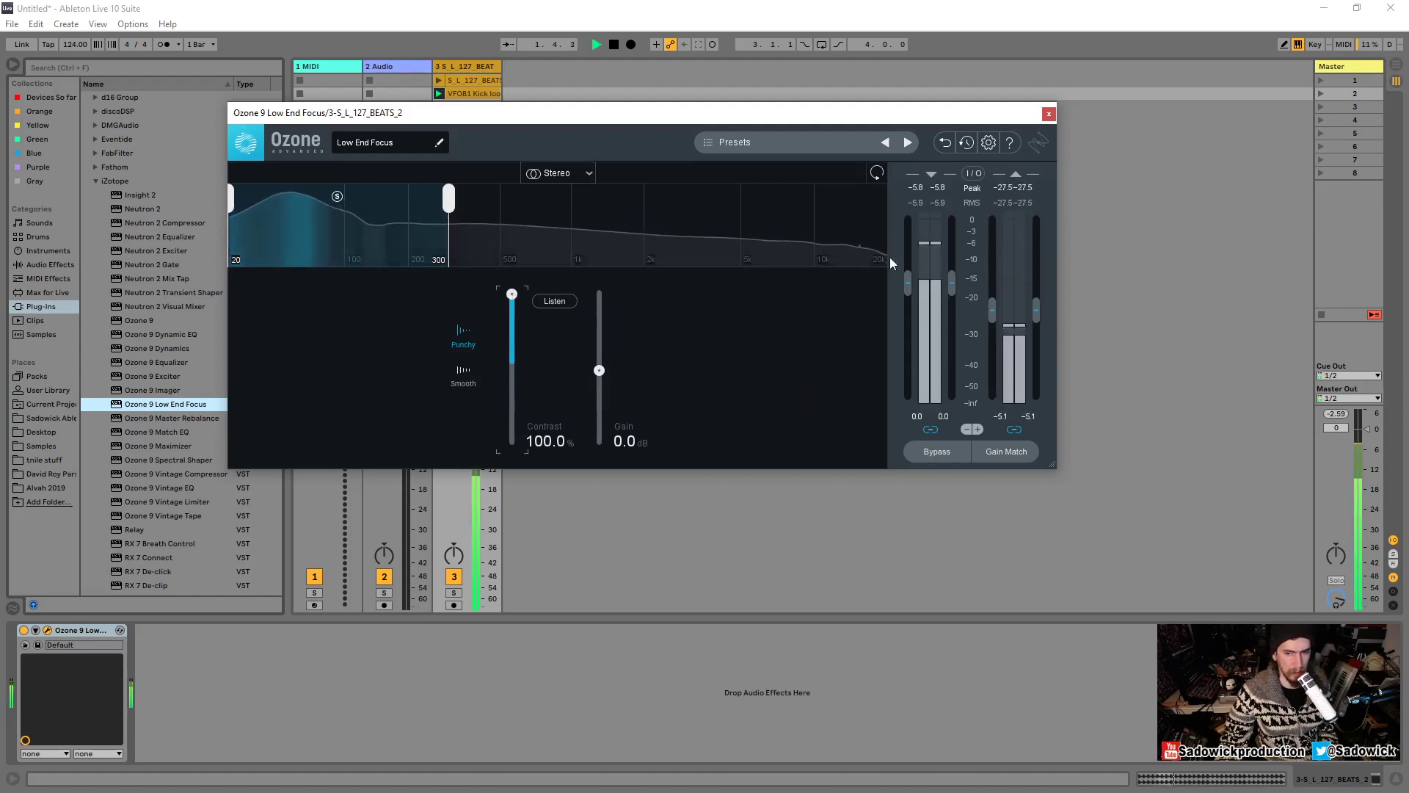
Return Contrast to 0.0% and reset the plug-in's output level to 0.0 dB.
{"action": "left_click_drag", "start_coordinate": [512, 294], "coordinate": [512, 369]}
{"action": "key", "text": "space"}
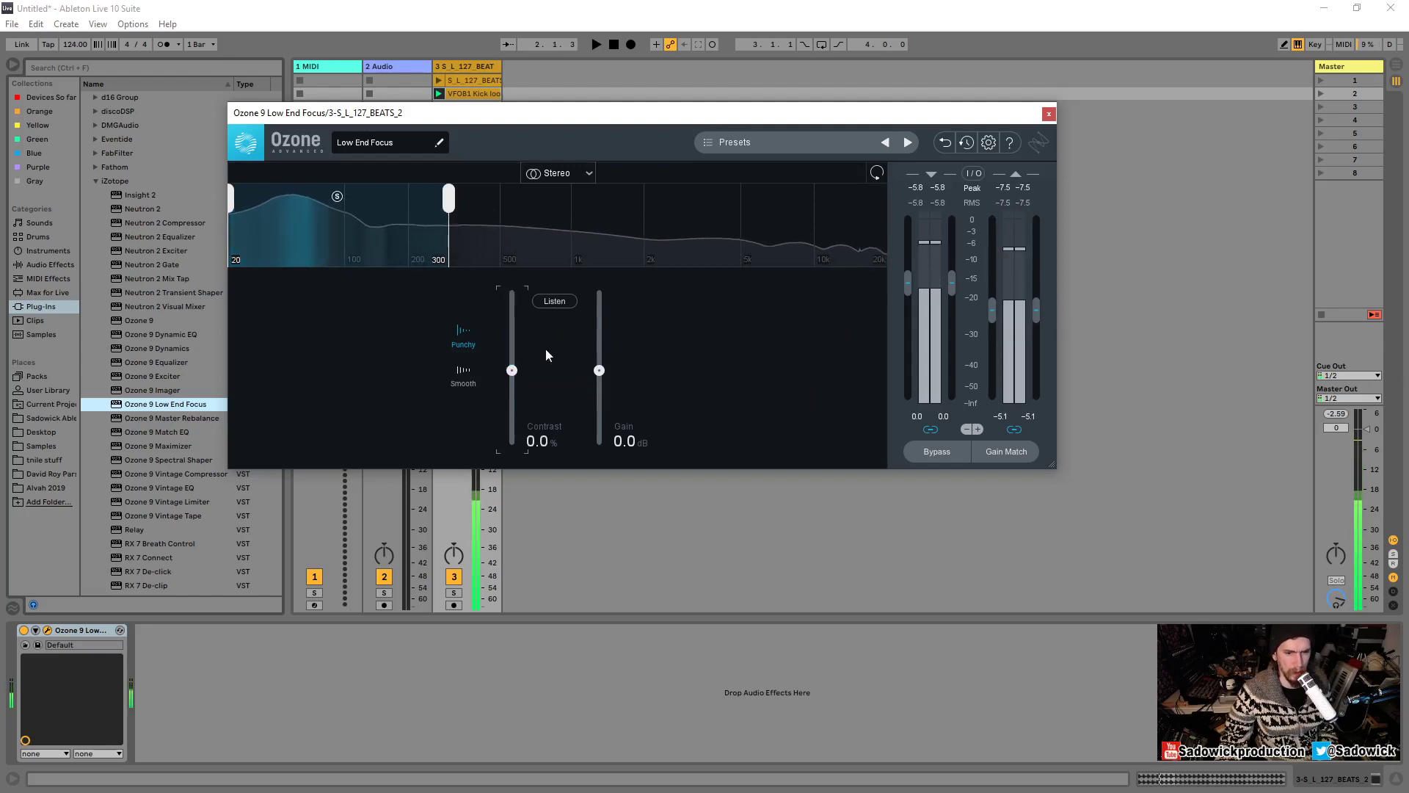
{"action": "left_click", "coordinate": [993, 311], "text": "alt"}
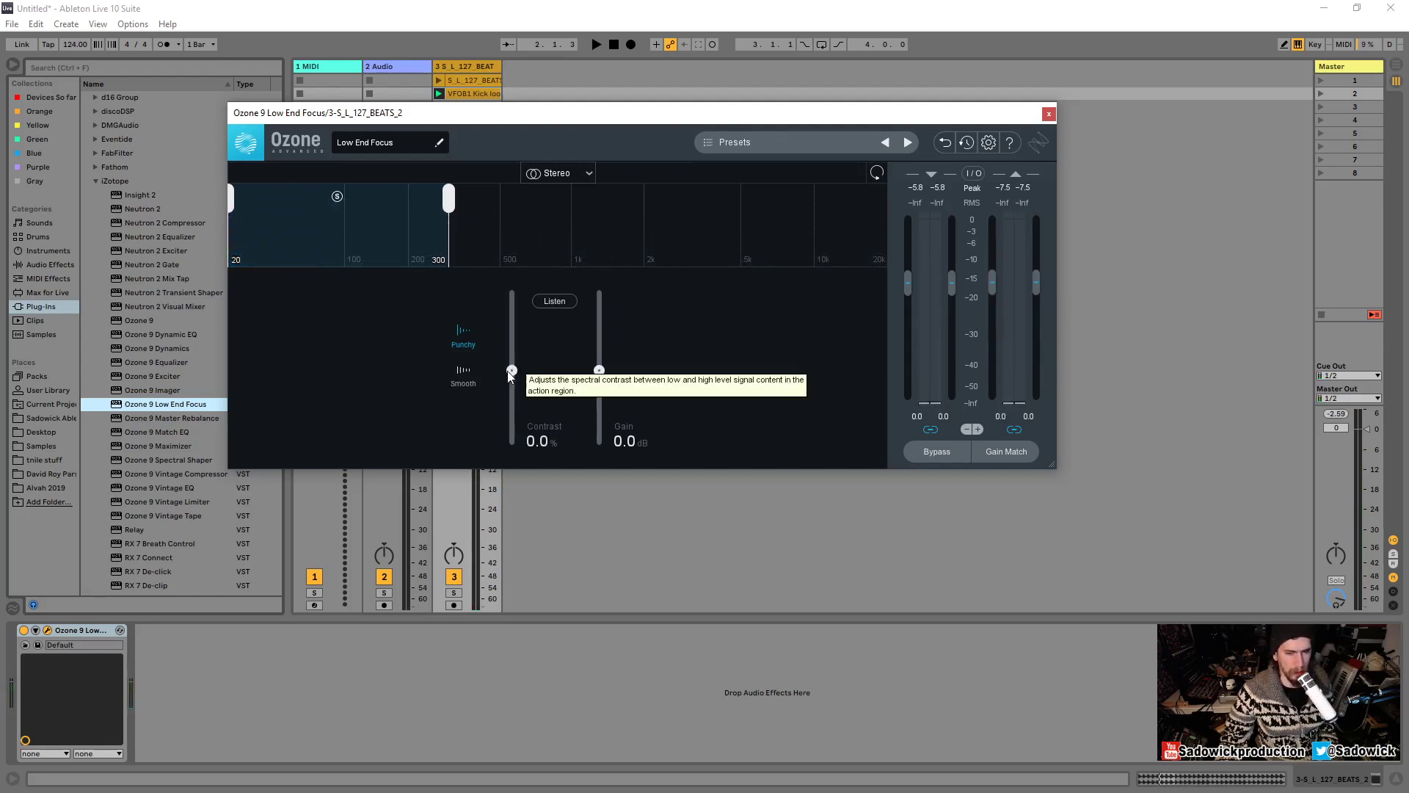
Set Contrast to -44.2% in Punchy mode and compare the playing kick loop with the plug-in bypassed and active.
{"action": "left_click_drag", "start_coordinate": [511, 374], "coordinate": [512, 404]}
{"action": "key", "text": "space"}
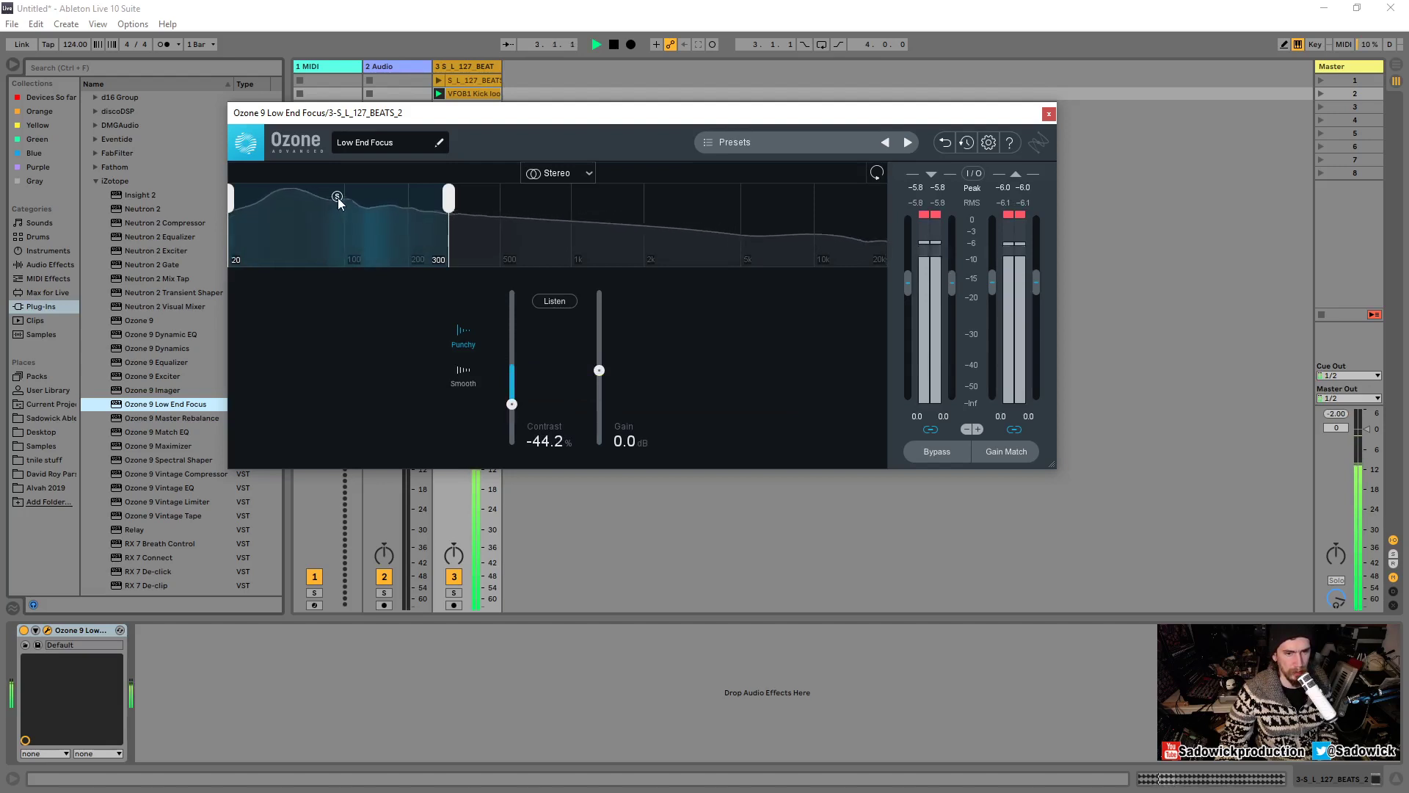
{"action": "left_click", "coordinate": [938, 453]}
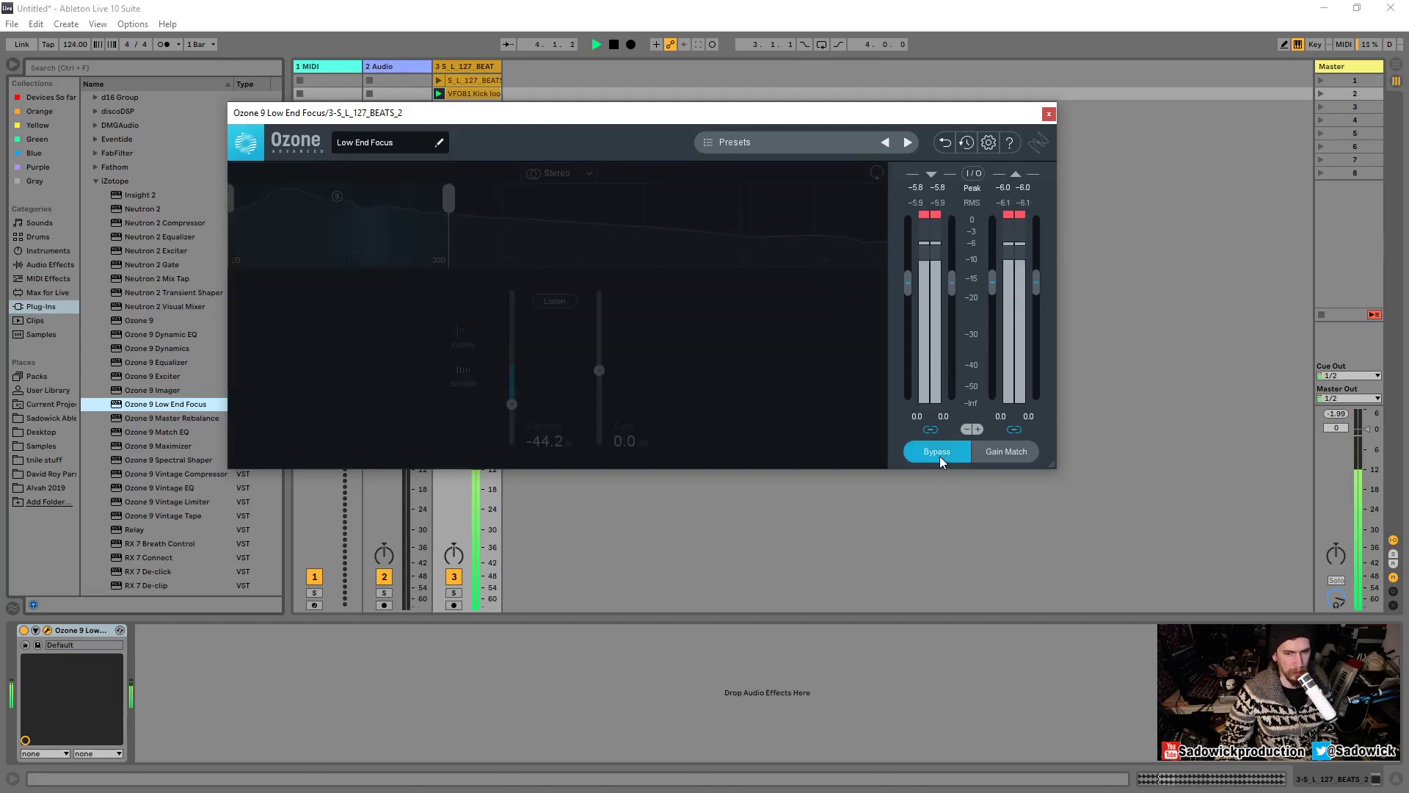
{"action": "left_click", "coordinate": [939, 456]}
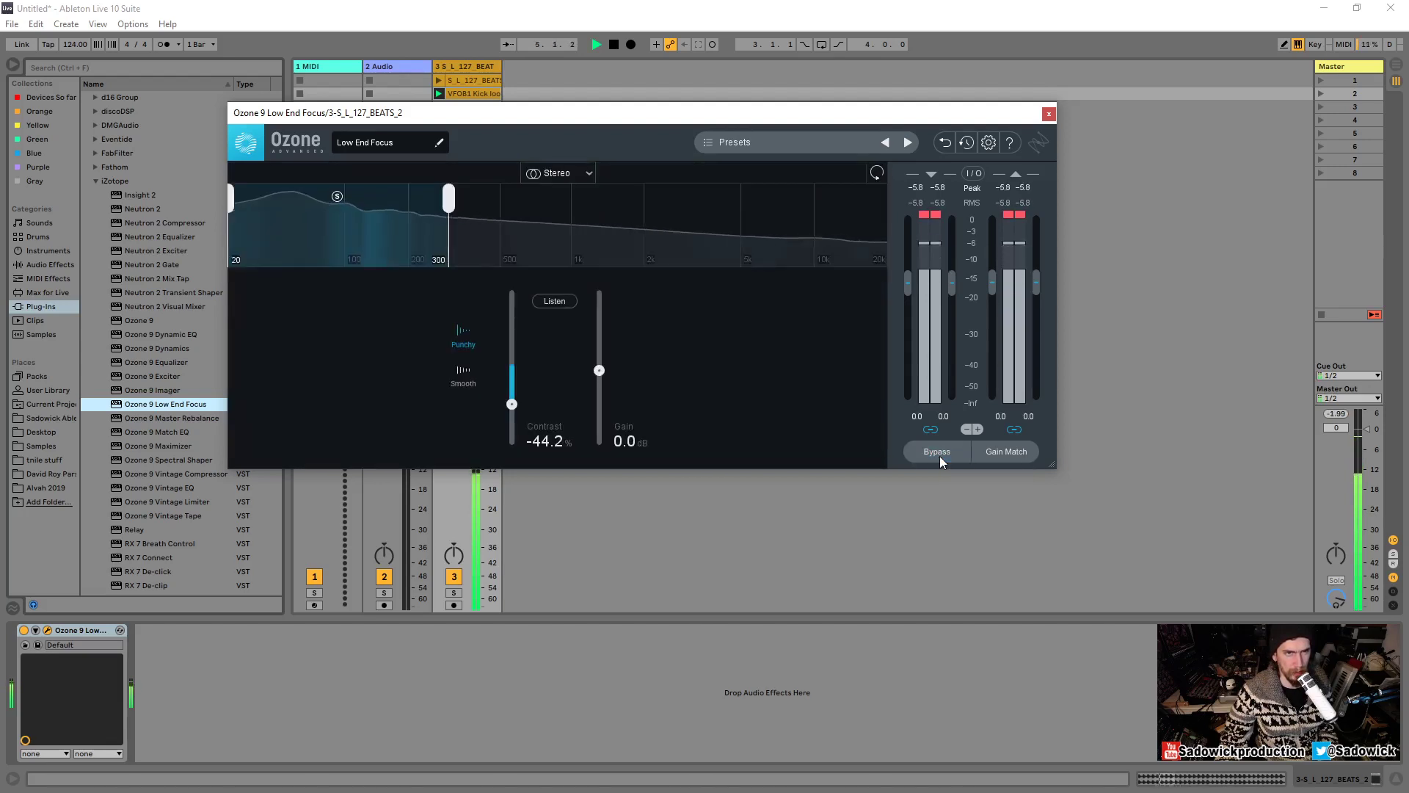
Set Contrast to -29.8%, switch to Smooth mode, and play the kick loop.
{"action": "left_click_drag", "start_coordinate": [513, 405], "coordinate": [513, 394]}
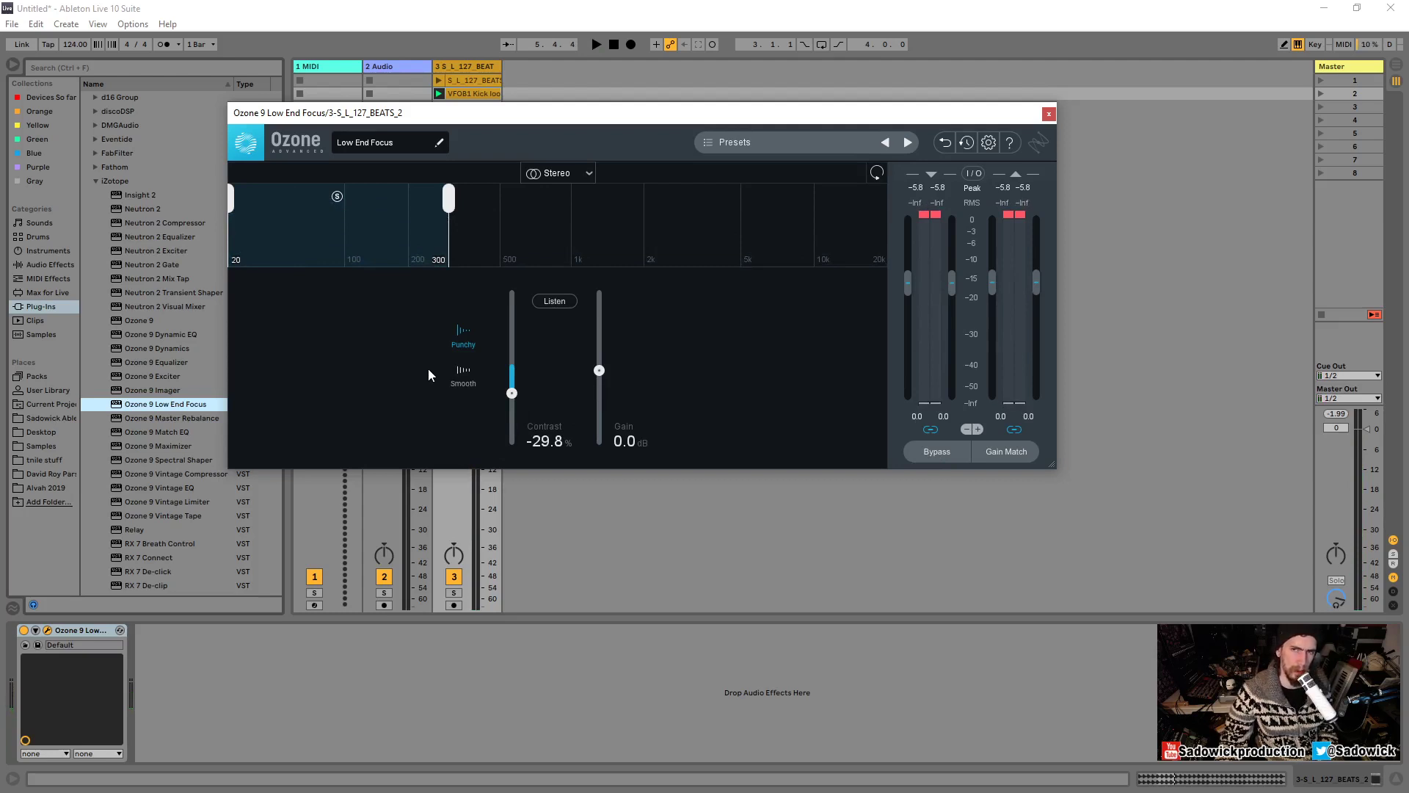
{"action": "left_click", "coordinate": [464, 372]}
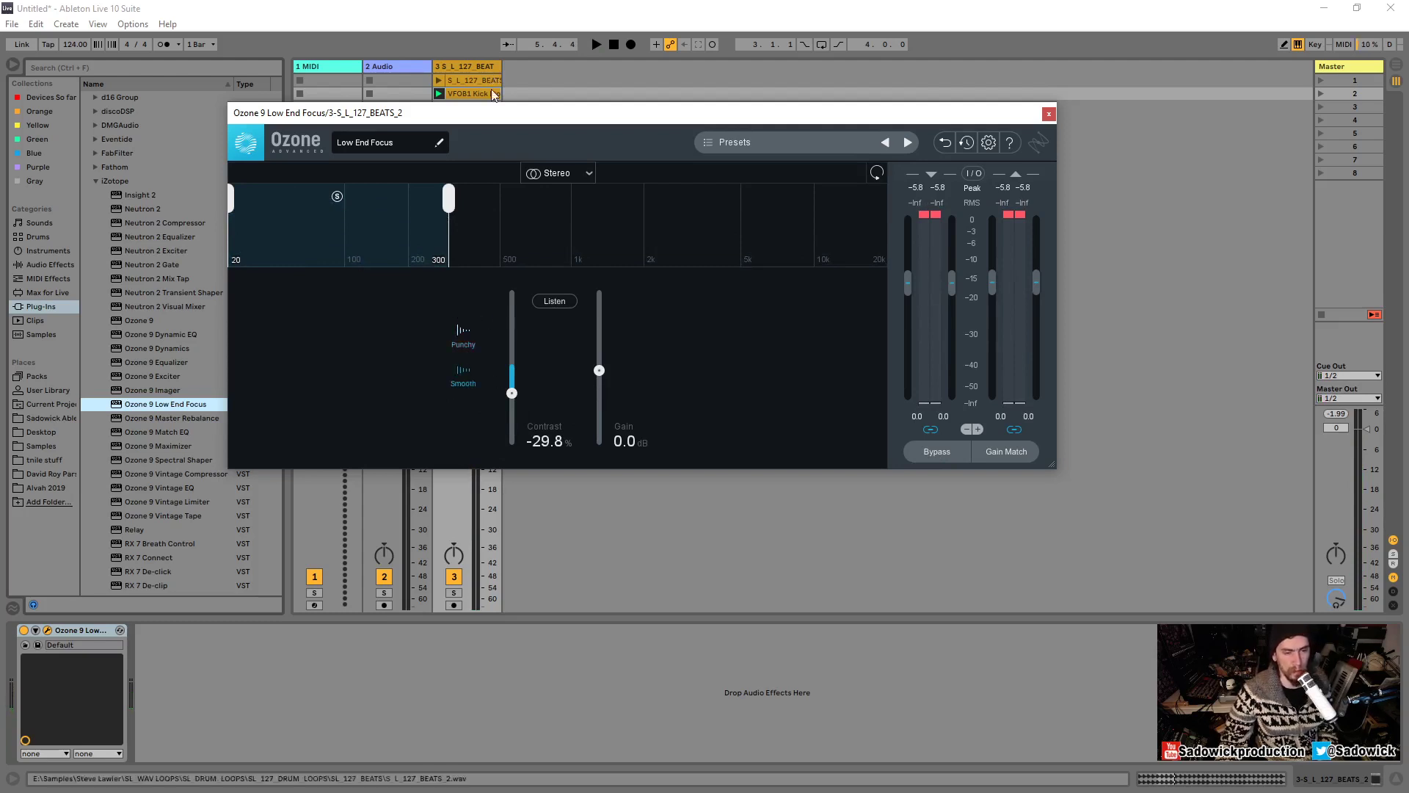
{"action": "left_click_drag", "start_coordinate": [507, 112], "coordinate": [516, 126]}
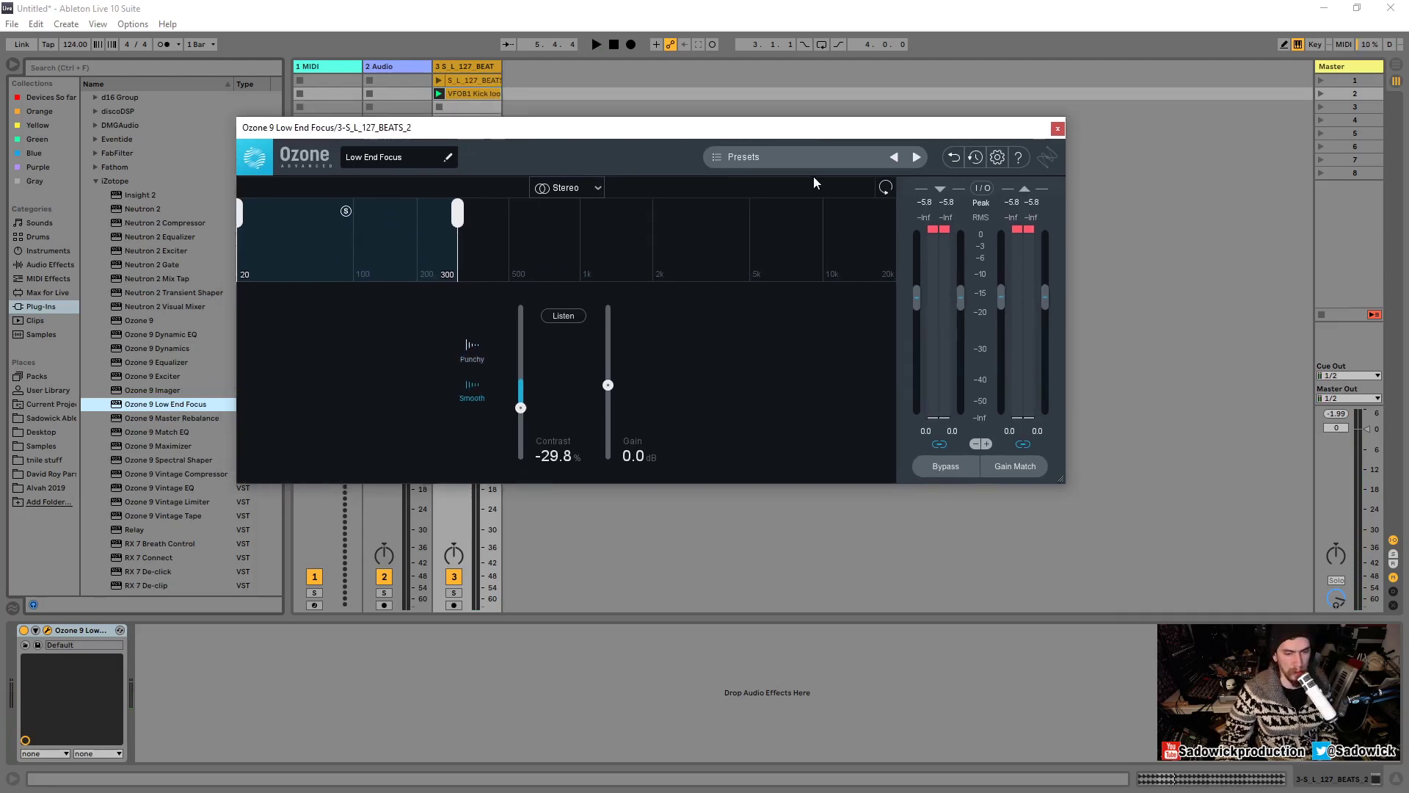
{"action": "key", "text": "space"}
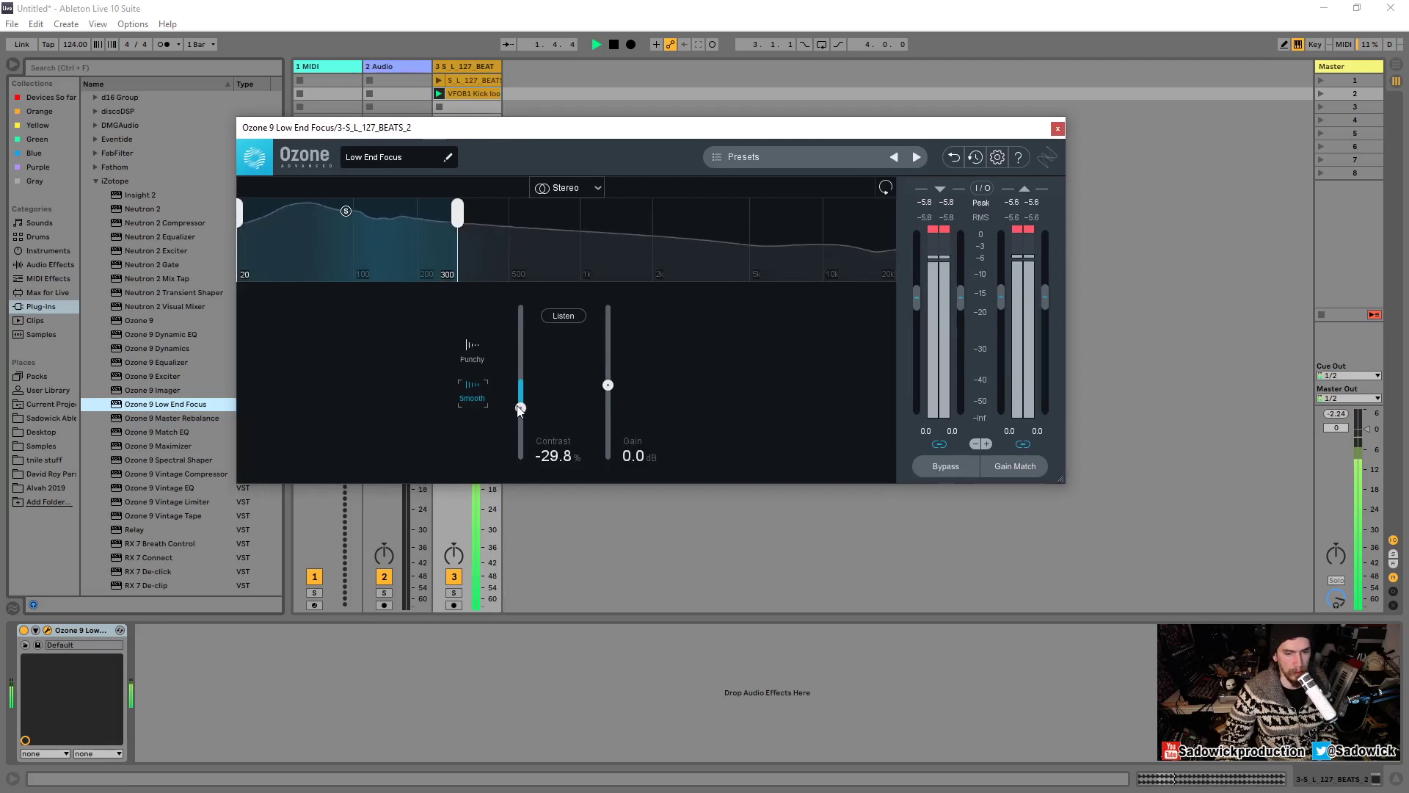
Lower Contrast to -76.0% and compare Punchy and Smooth modes on the playing loop, finishing in Smooth mode.
{"action": "left_click_drag", "start_coordinate": [518, 410], "coordinate": [520, 444]}
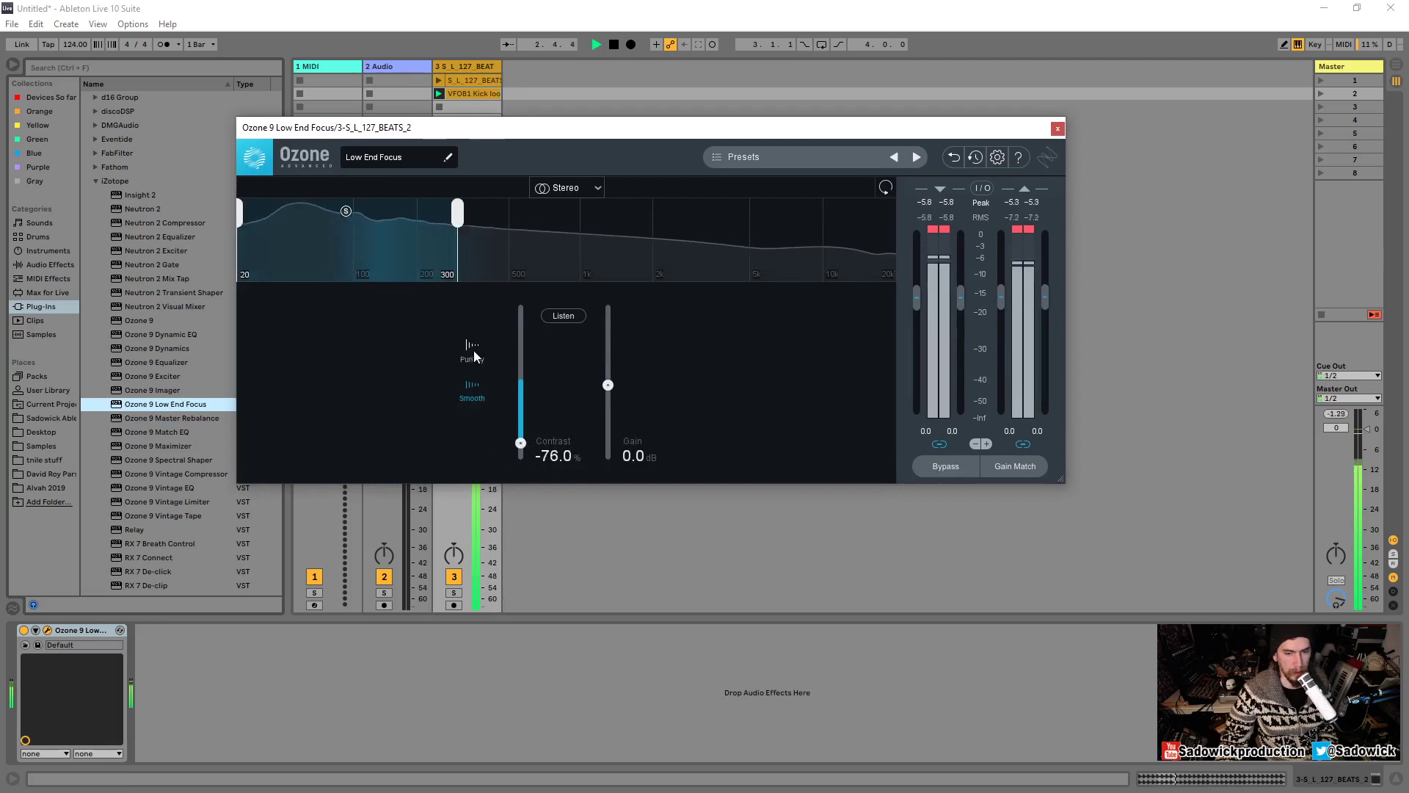
{"action": "left_click", "coordinate": [473, 352]}
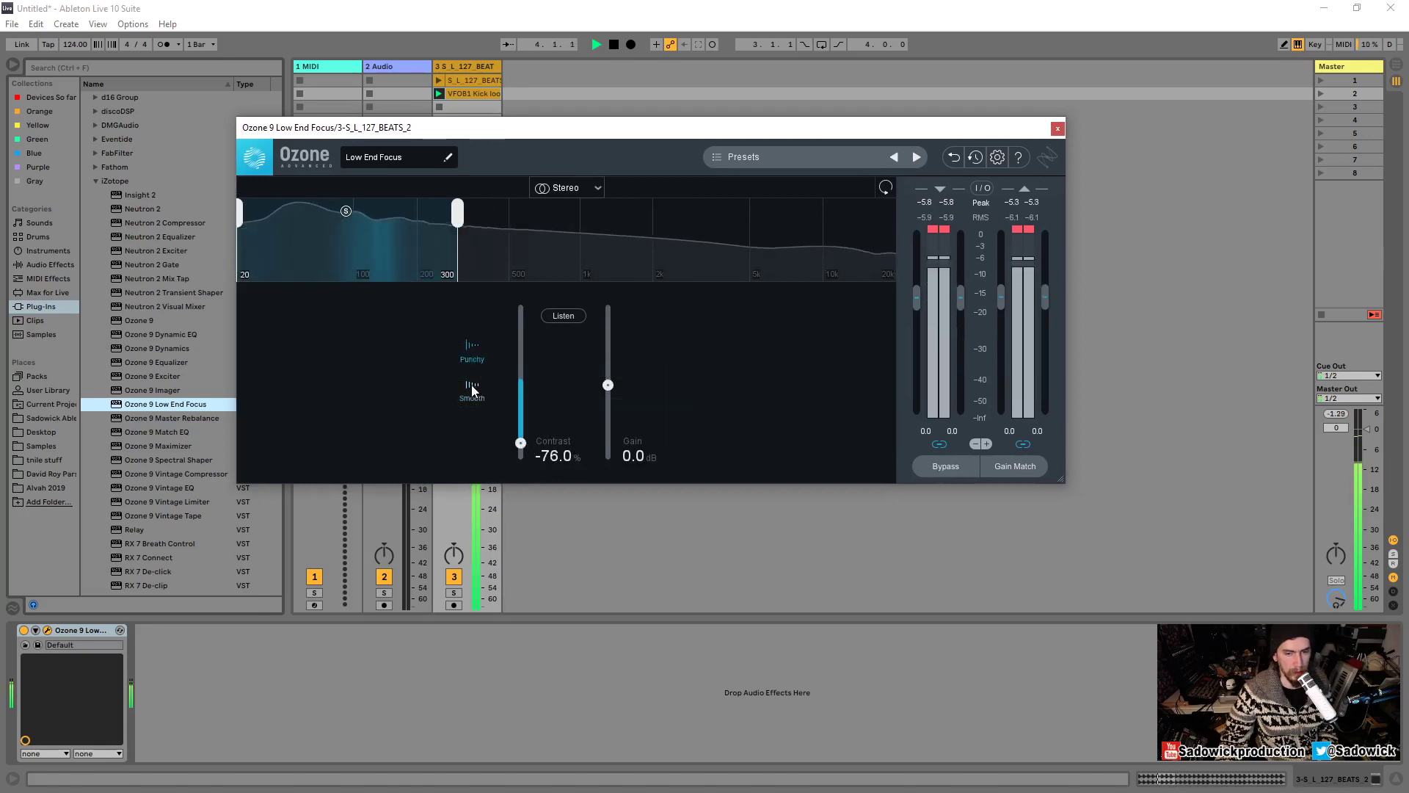
{"action": "left_click", "coordinate": [471, 389]}
Set Contrast to -44.2% and Gain to 0.3 dB, and lower the input level to -2.0 dB and output level to -2.4 dB.
{"action": "left_click_drag", "start_coordinate": [520, 442], "coordinate": [521, 418]}
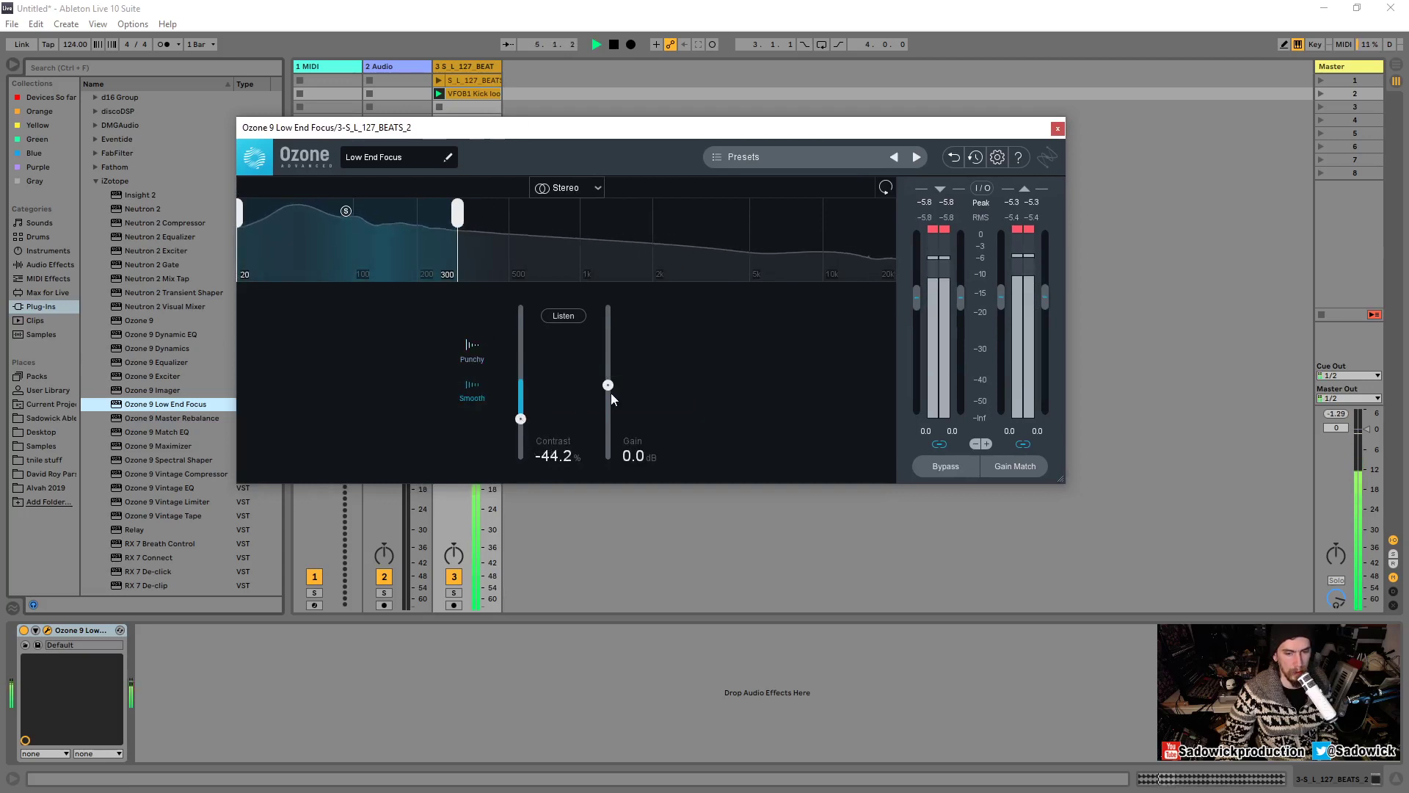
{"action": "mouse_move", "coordinate": [609, 385]}
{"action": "left_mouse_down"}
{"action": "mouse_move", "coordinate": [606, 415]}
{"action": "mouse_move", "coordinate": [608, 381]}
{"action": "left_mouse_up"}
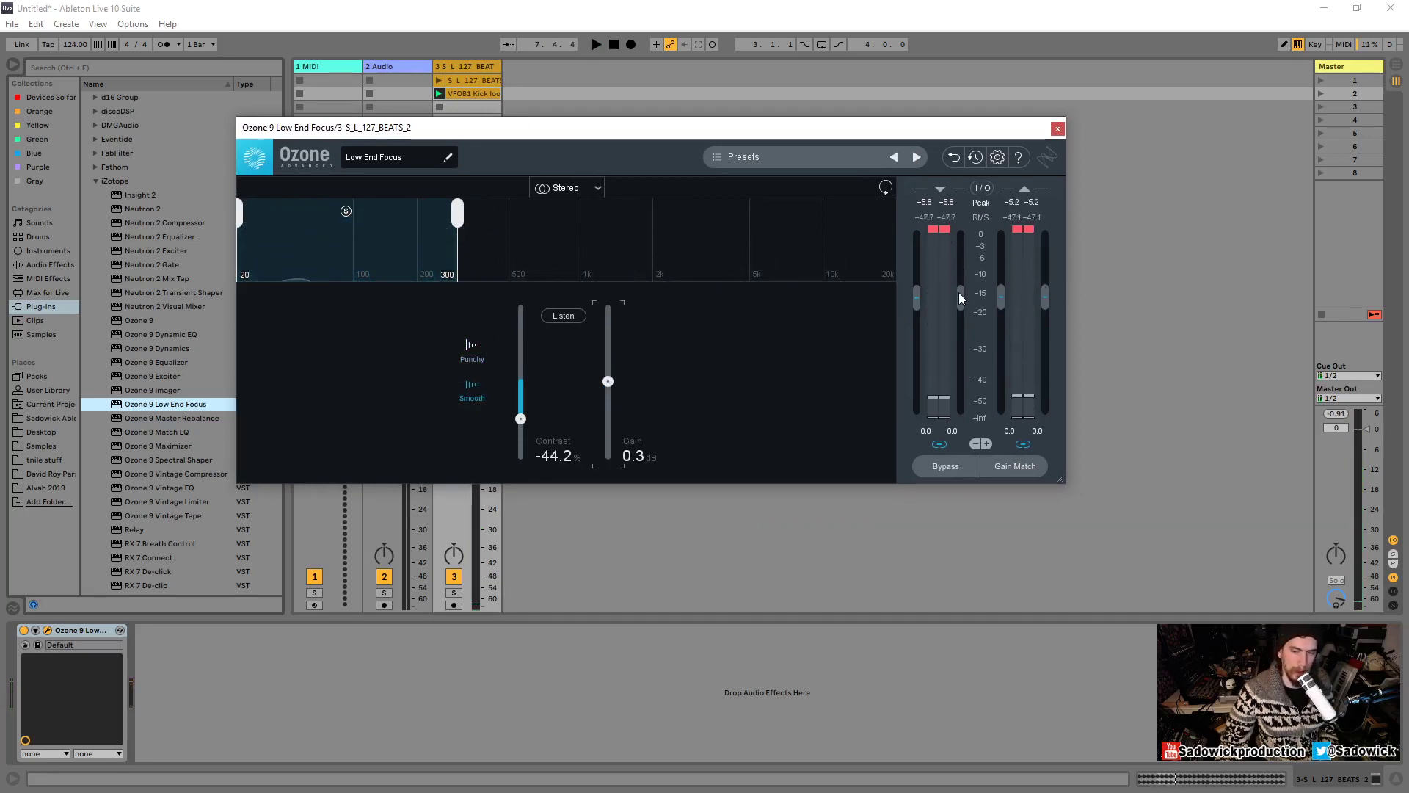
{"action": "left_click_drag", "start_coordinate": [958, 292], "coordinate": [992, 307]}
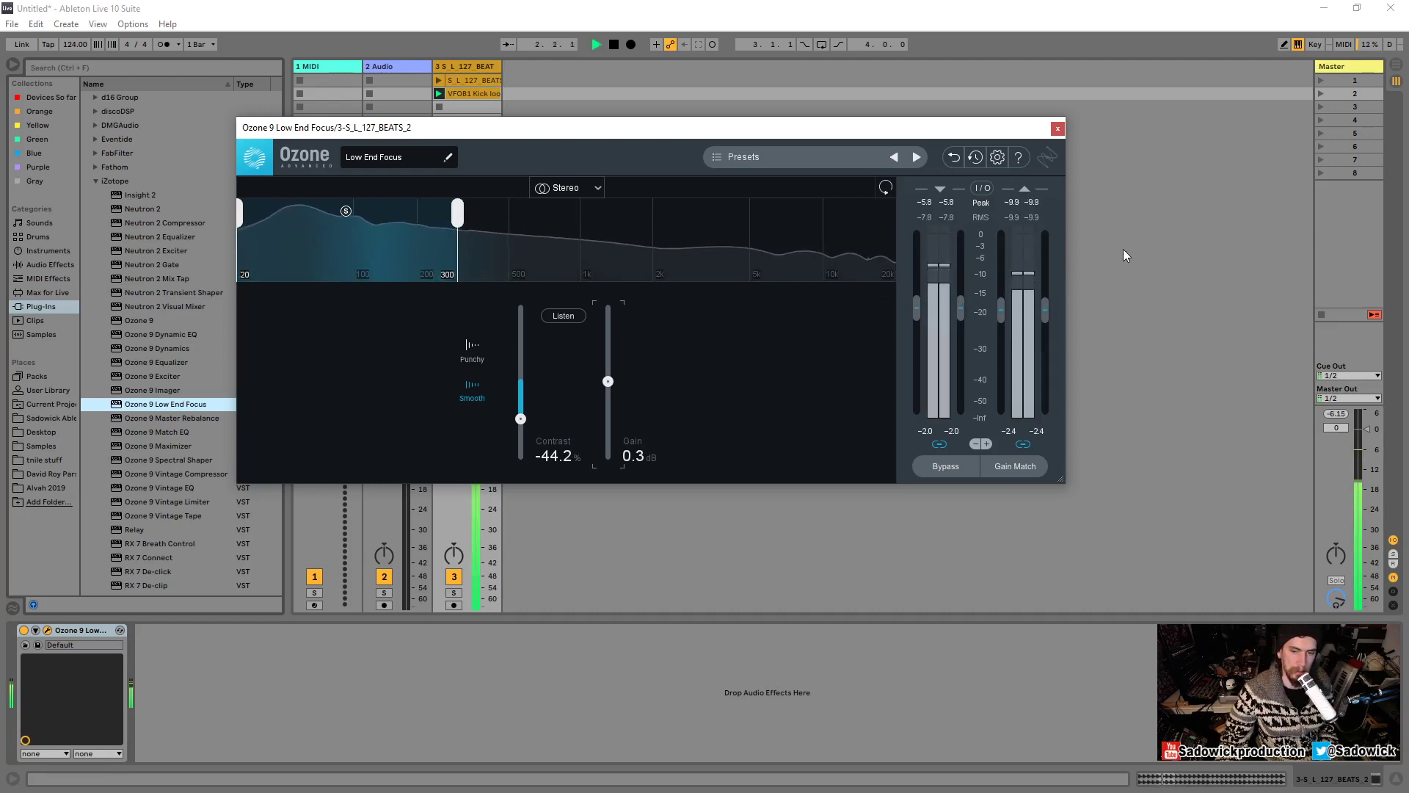
Lower Contrast to -81.7% in Smooth mode and raise the action region's Gain to 1.8 dB.
{"action": "left_click_drag", "start_coordinate": [521, 418], "coordinate": [523, 452]}
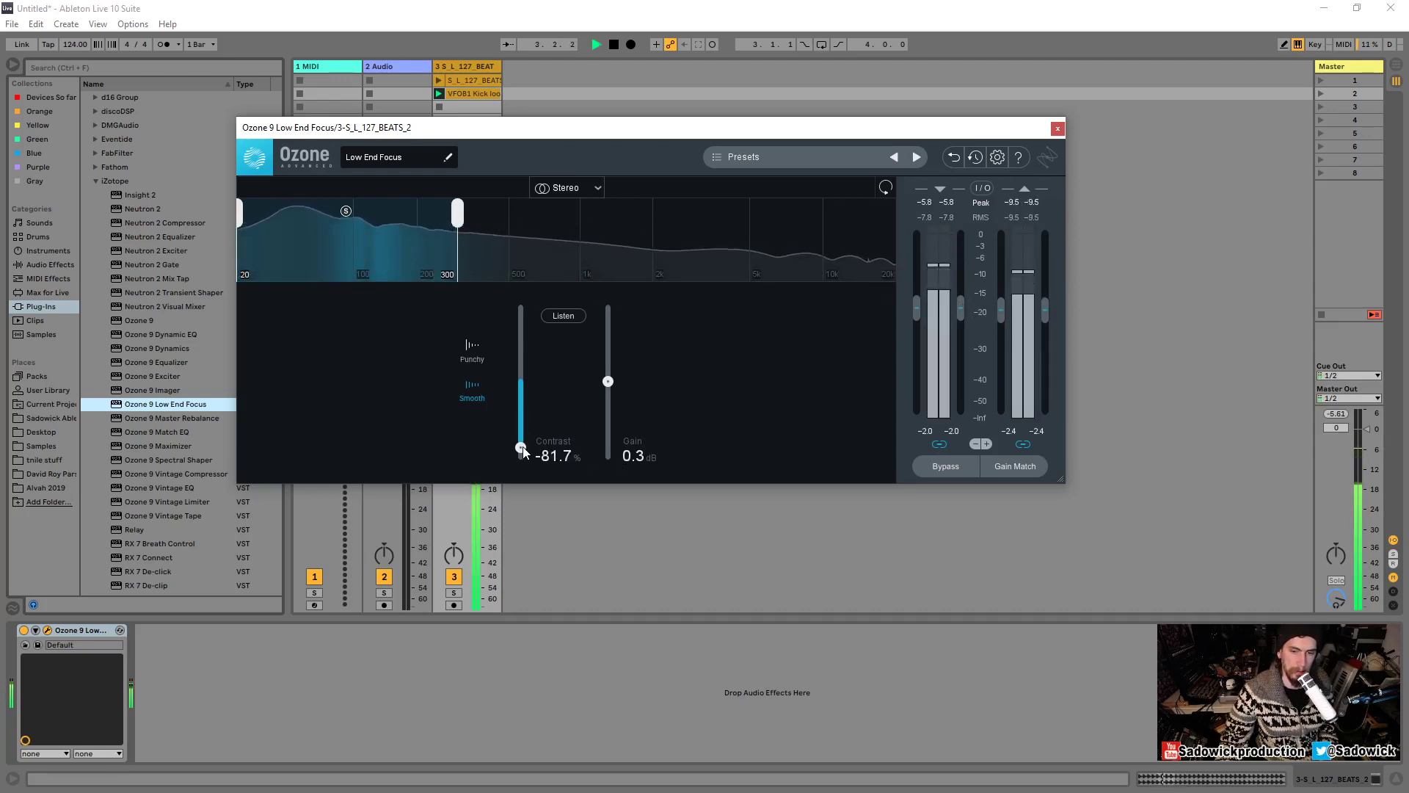
{"action": "key", "text": "space"}
{"action": "left_click_drag", "start_coordinate": [608, 381], "coordinate": [614, 363]}
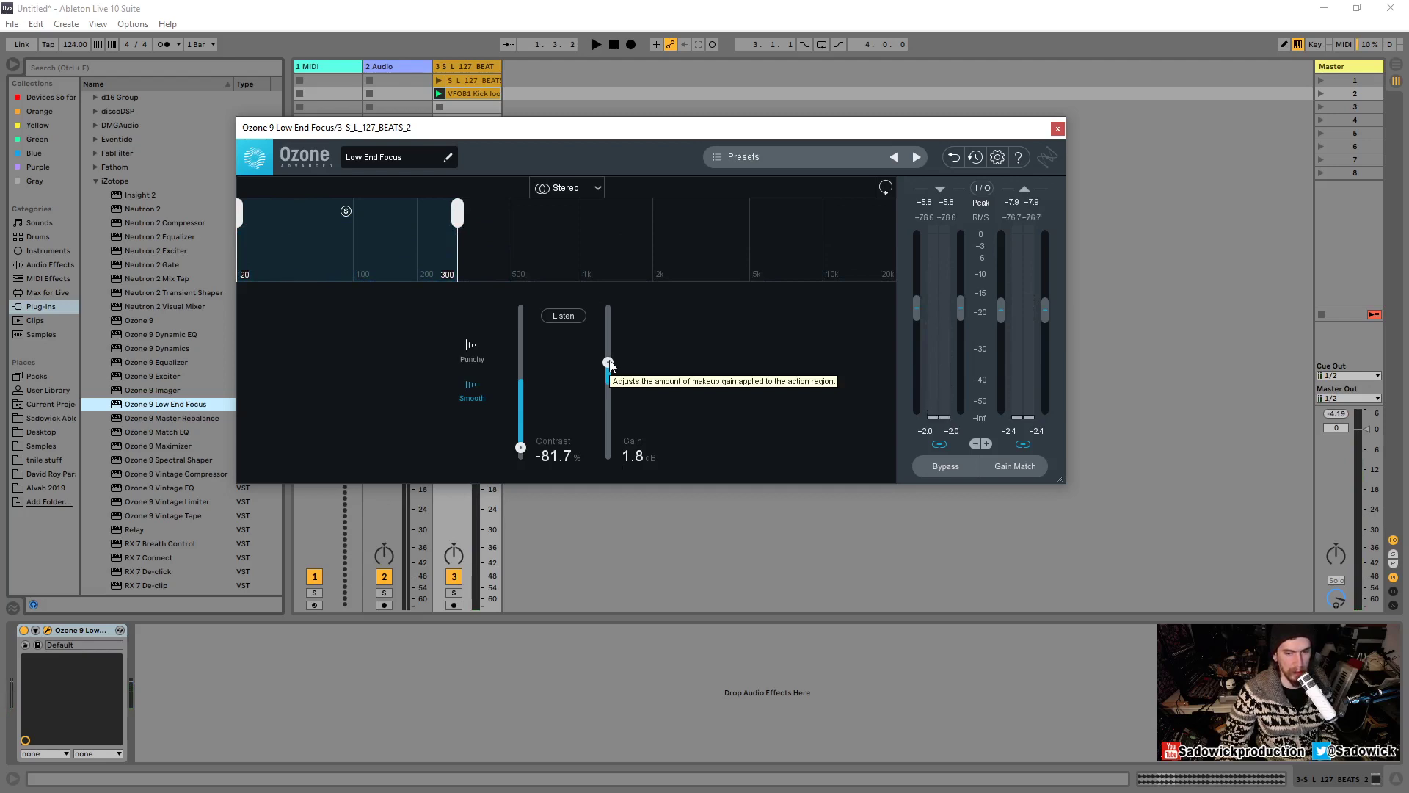
Switch to Punchy mode, set Gain to 2.4 dB, and compare the playing kick loop with and without bypass.
{"action": "left_click_drag", "start_coordinate": [608, 363], "coordinate": [608, 347]}
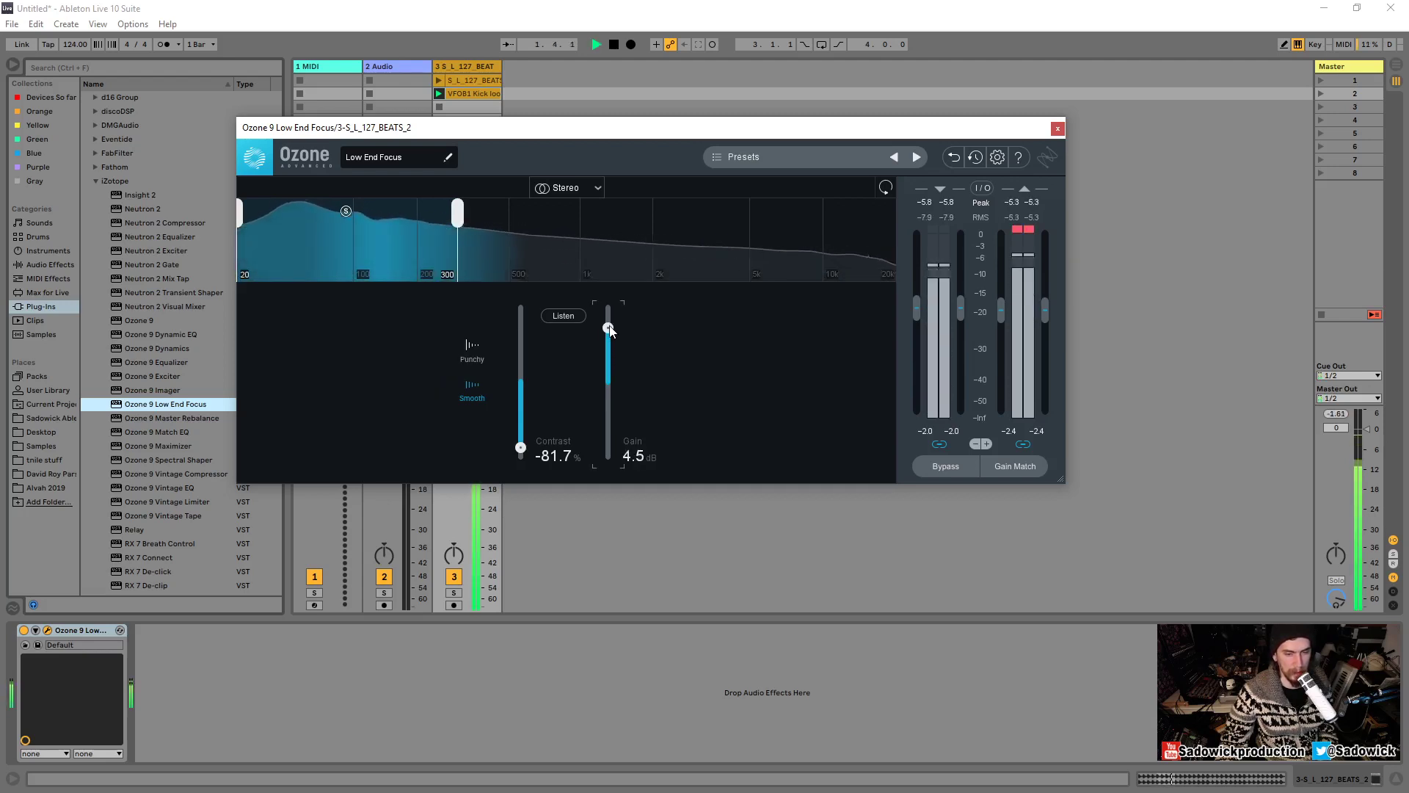
{"action": "left_click_drag", "start_coordinate": [607, 327], "coordinate": [608, 341]}
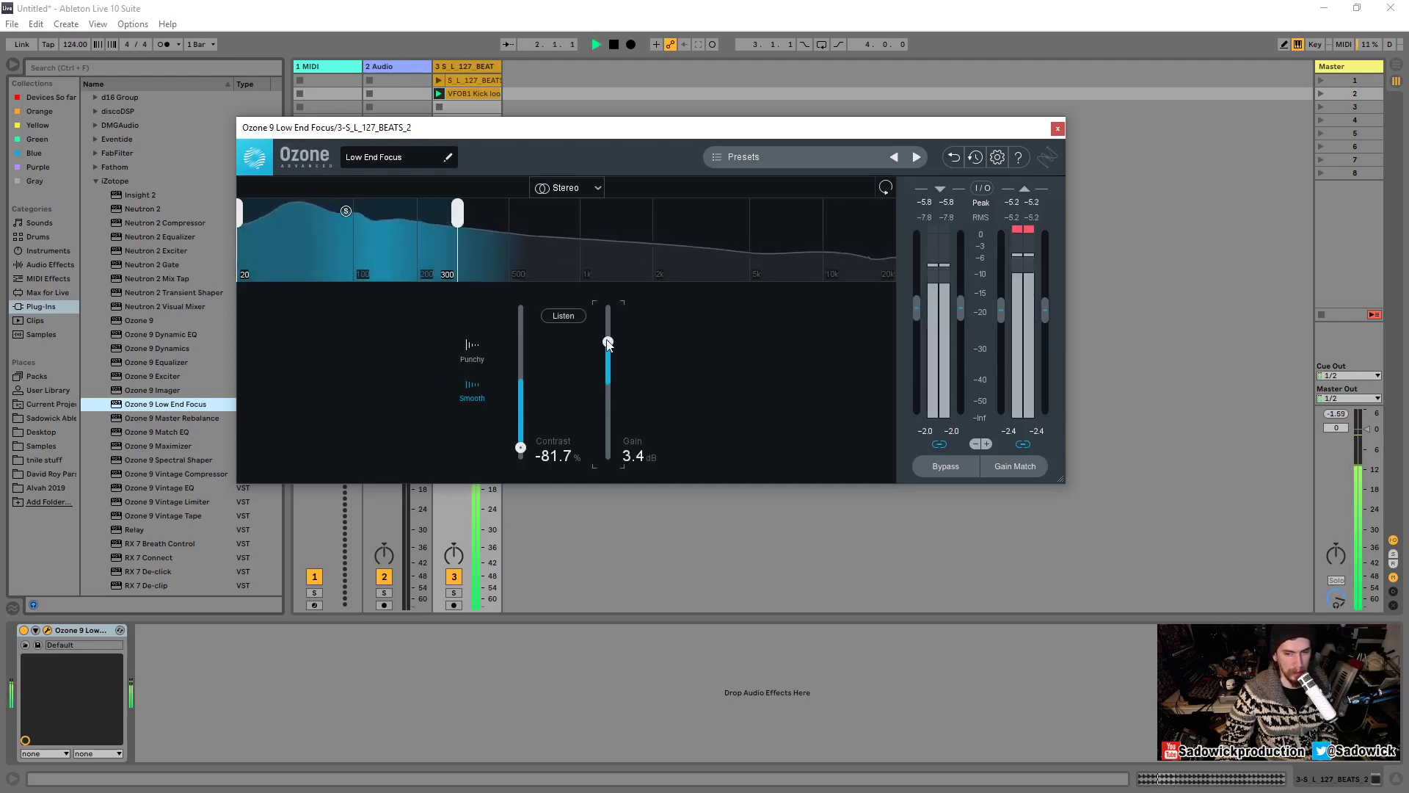
{"action": "left_click", "coordinate": [474, 348]}
{"action": "left_click_drag", "start_coordinate": [607, 341], "coordinate": [608, 355]}
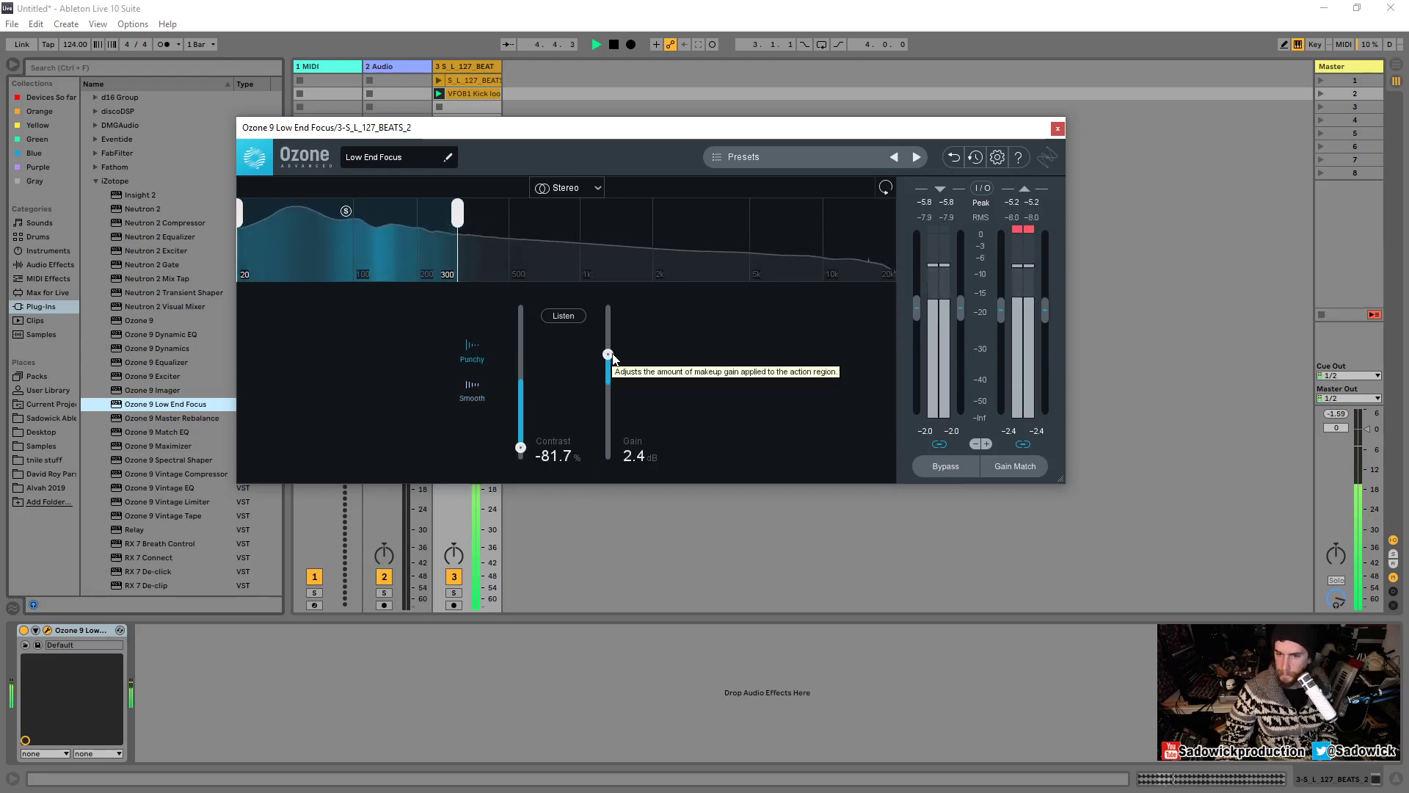
{"action": "left_click", "coordinate": [949, 469]}
{"action": "left_click", "coordinate": [949, 468]}
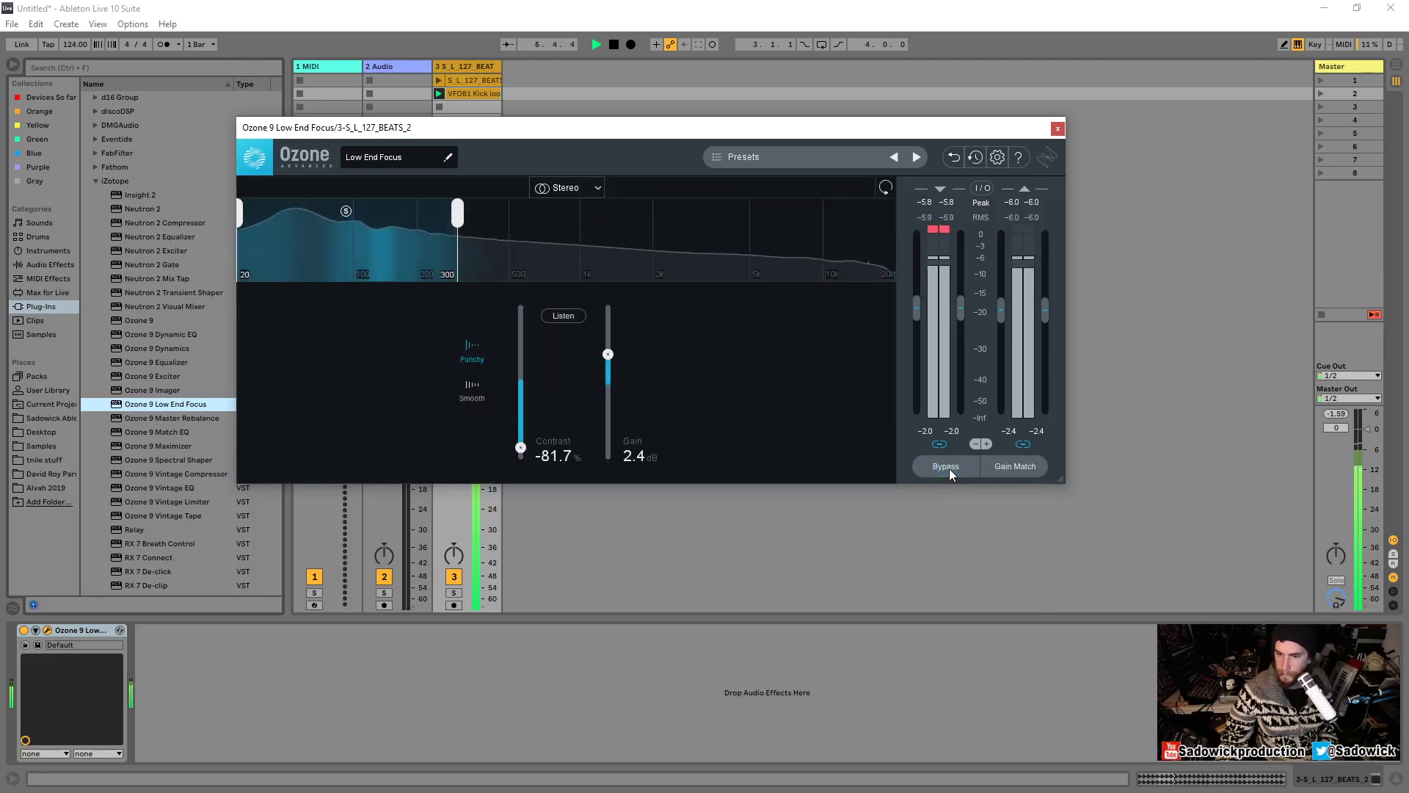
{"action": "key", "text": "space"}
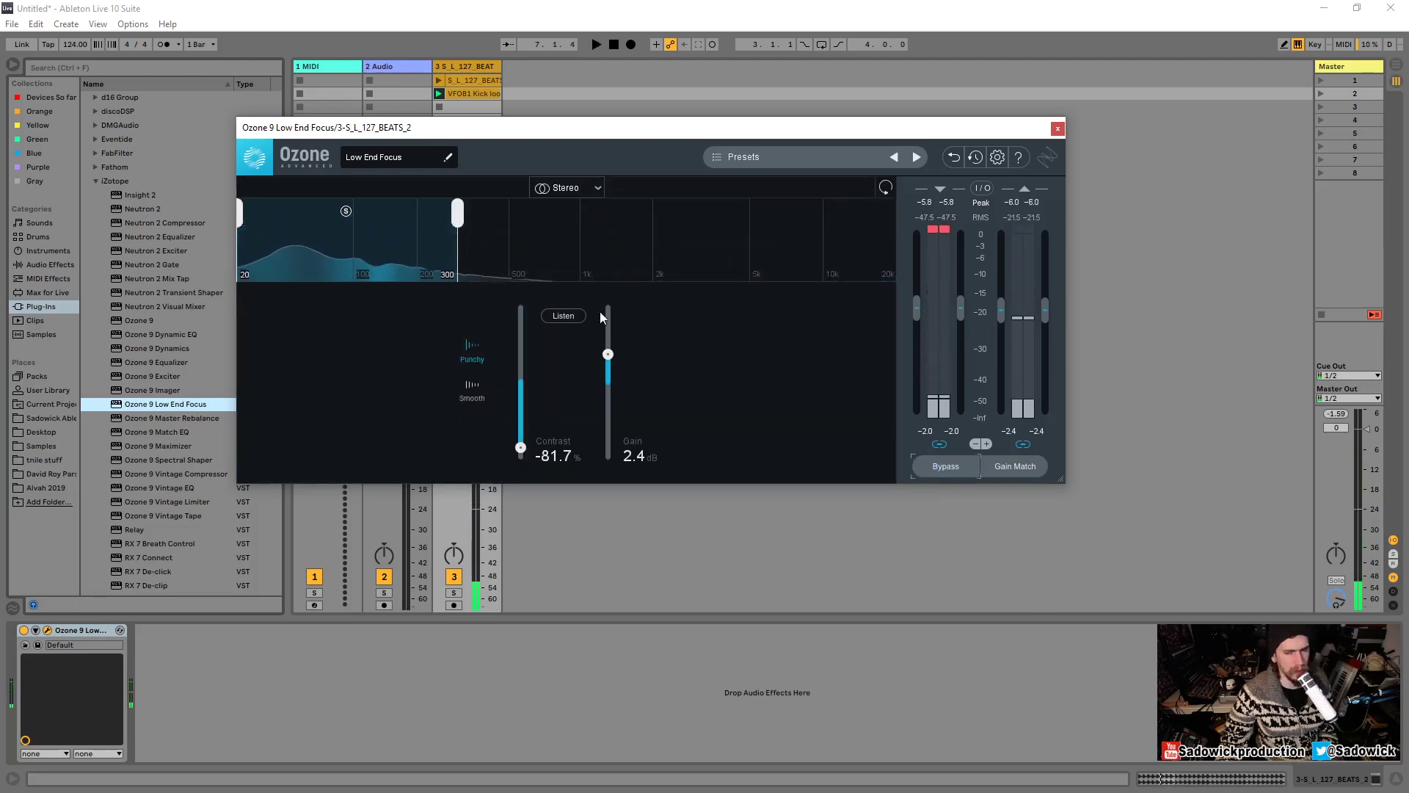
Set Gain to 1.3 dB and Contrast to -31.7% while auditioning the kick loop.
{"action": "left_click_drag", "start_coordinate": [521, 451], "coordinate": [521, 409]}
{"action": "left_click_drag", "start_coordinate": [607, 354], "coordinate": [608, 376]}
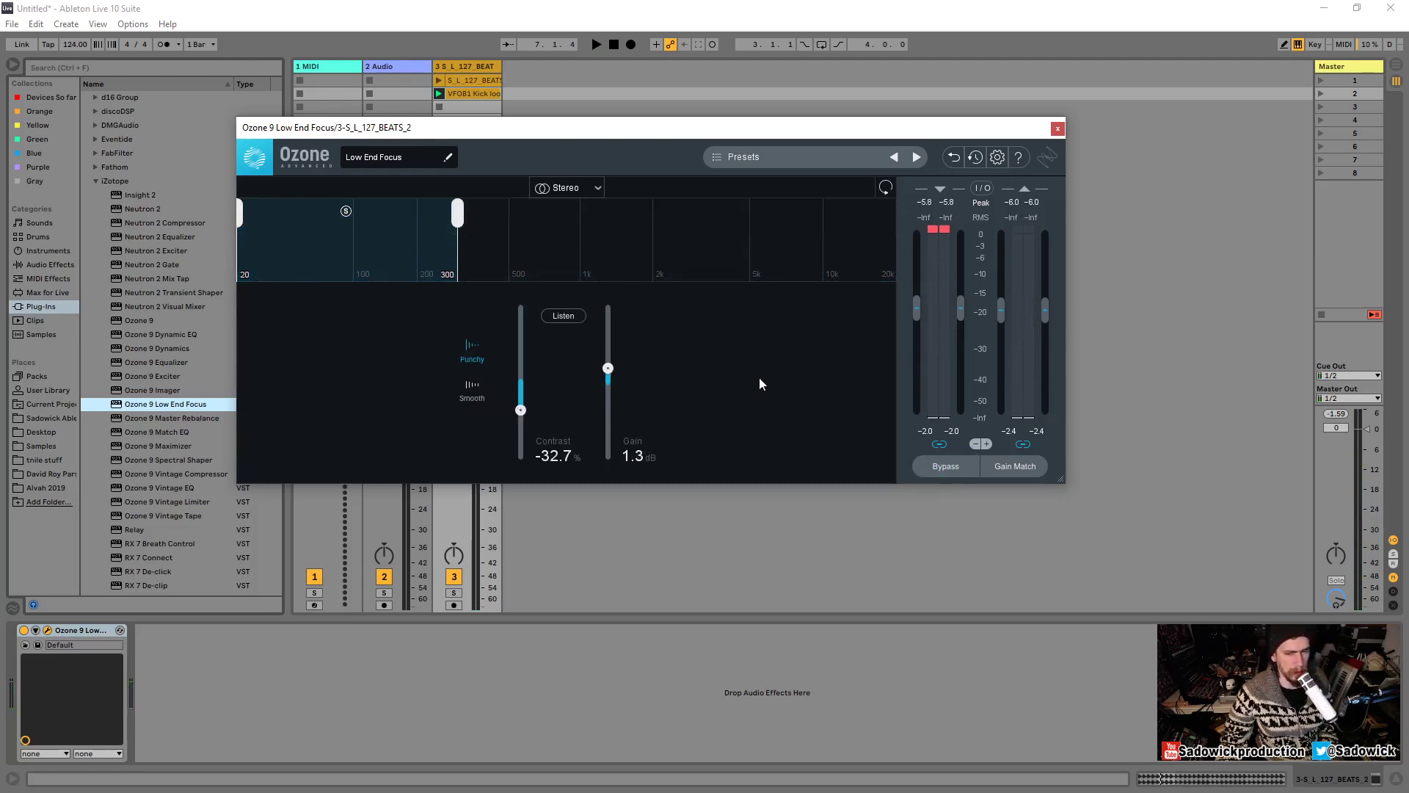
{"action": "key", "text": "space"}
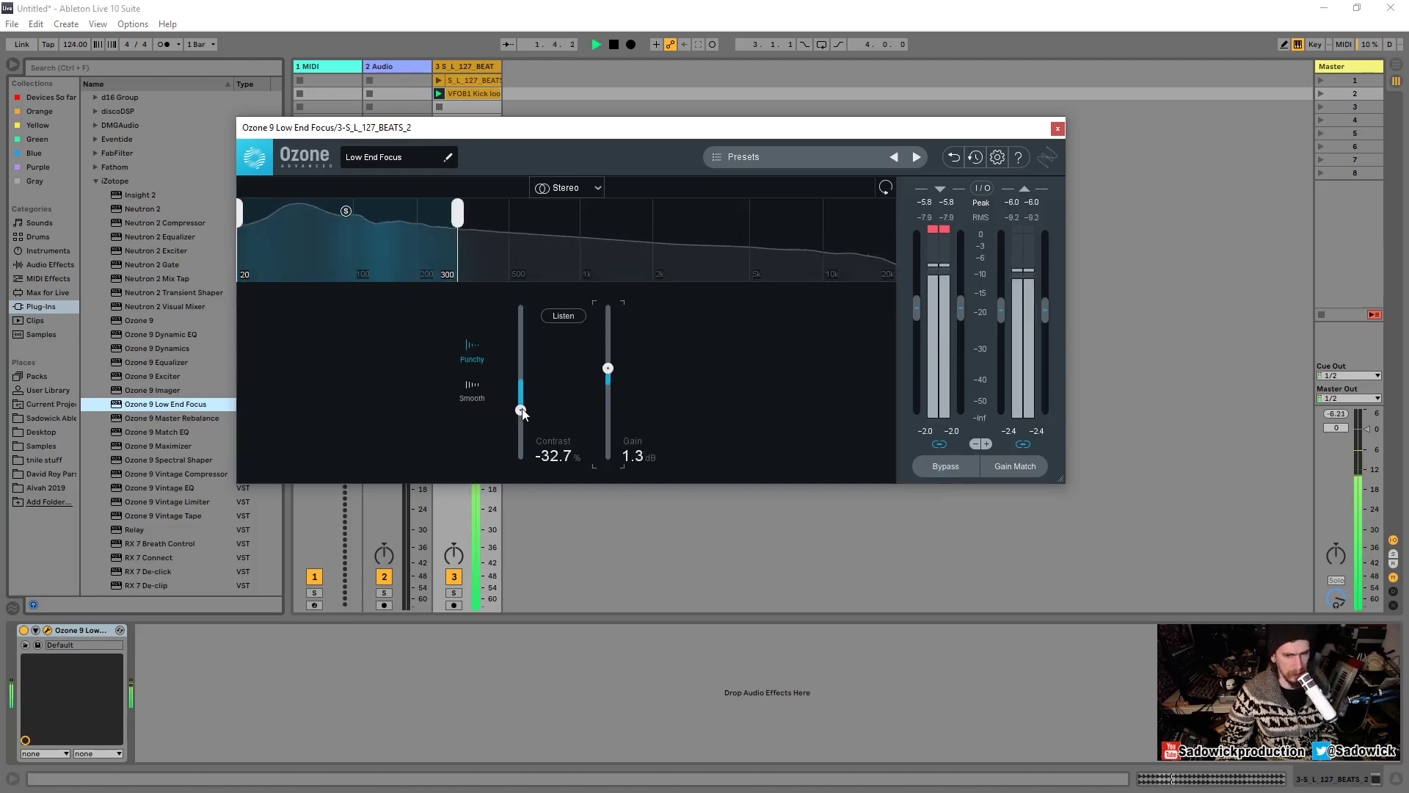
{"action": "left_click_drag", "start_coordinate": [521, 409], "coordinate": [592, 405]}
{"action": "key", "text": "space"}
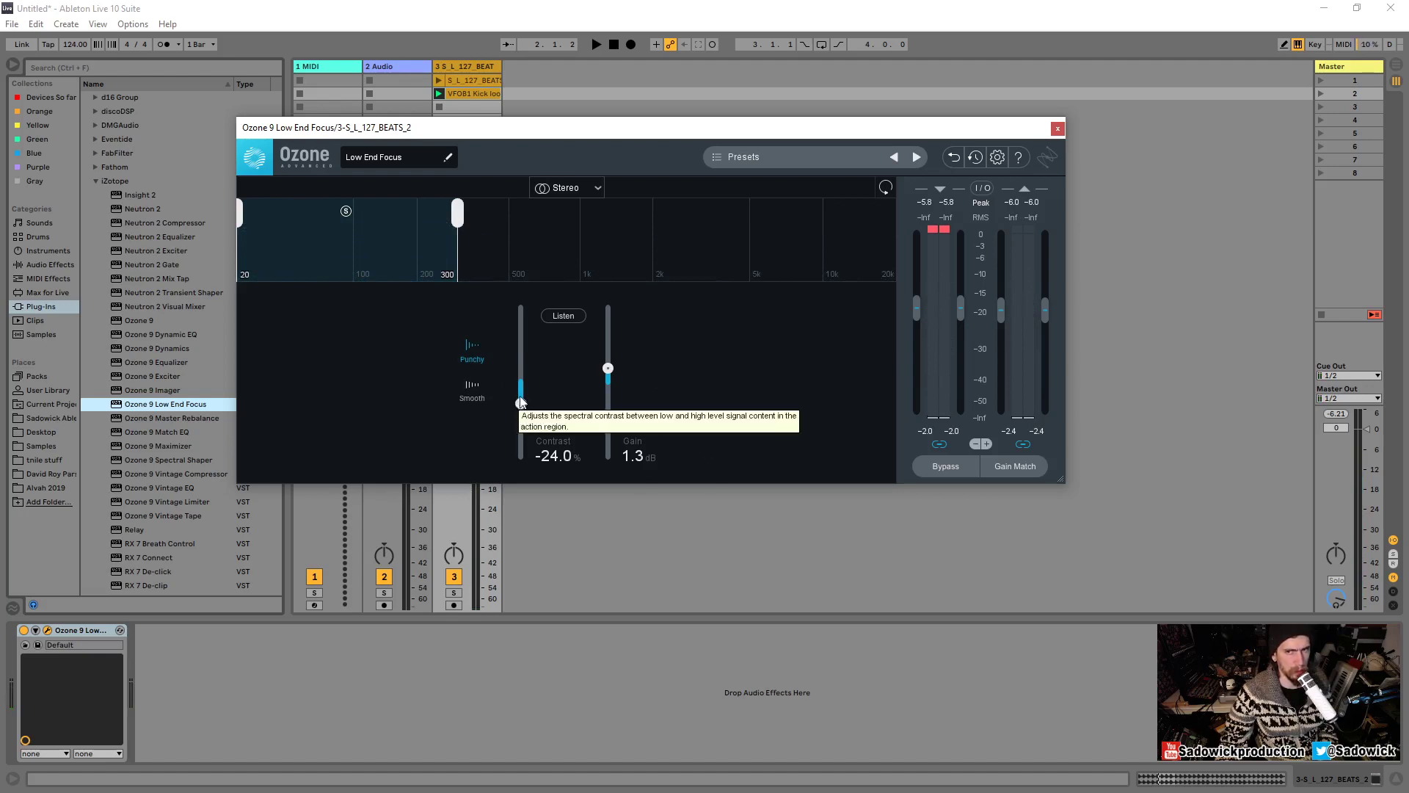
{"action": "left_click_drag", "start_coordinate": [520, 400], "coordinate": [521, 410]}
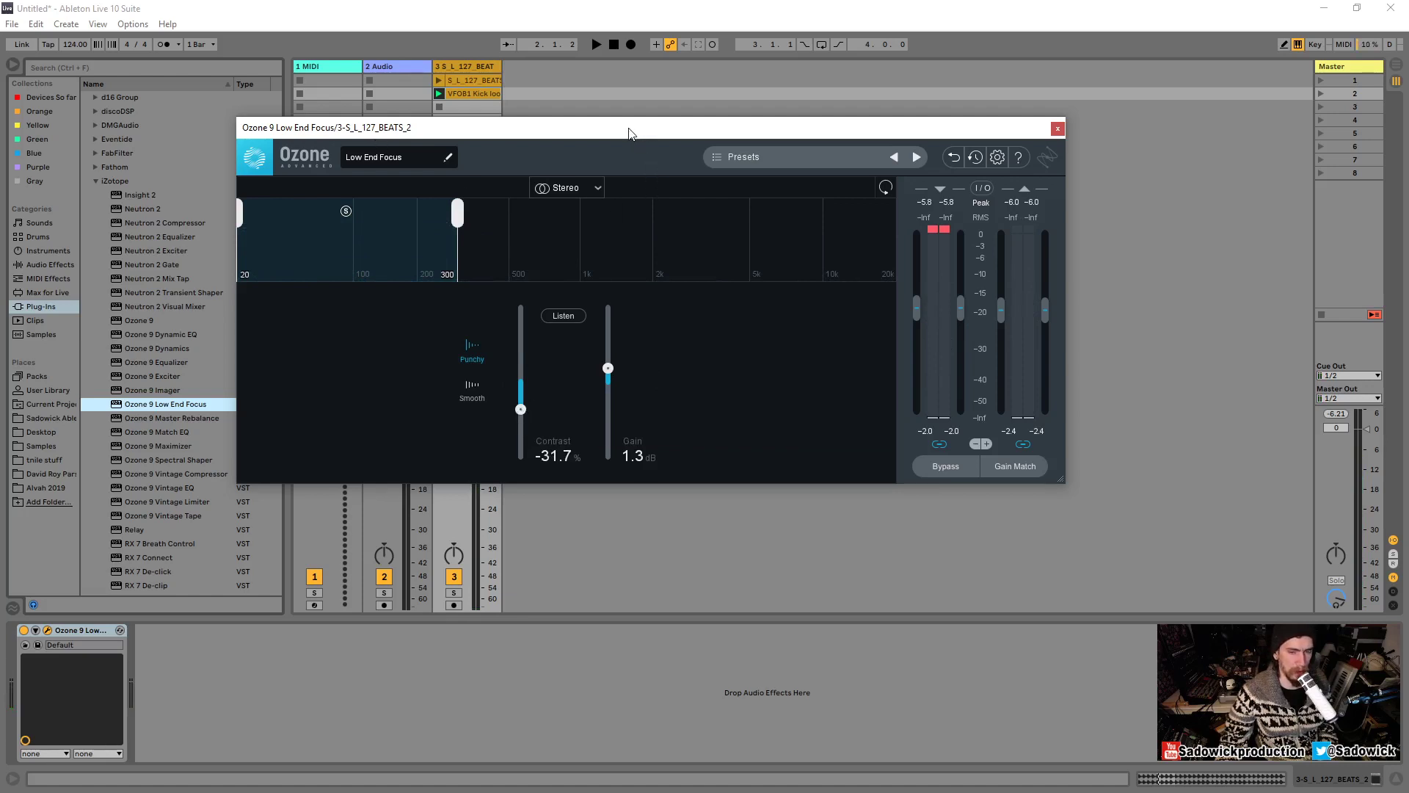
Audition the loop with Contrast at -100.0%, set Gain to 1.2 dB, and reset the input clip indicators.
{"action": "left_click_drag", "start_coordinate": [629, 130], "coordinate": [596, 143]}
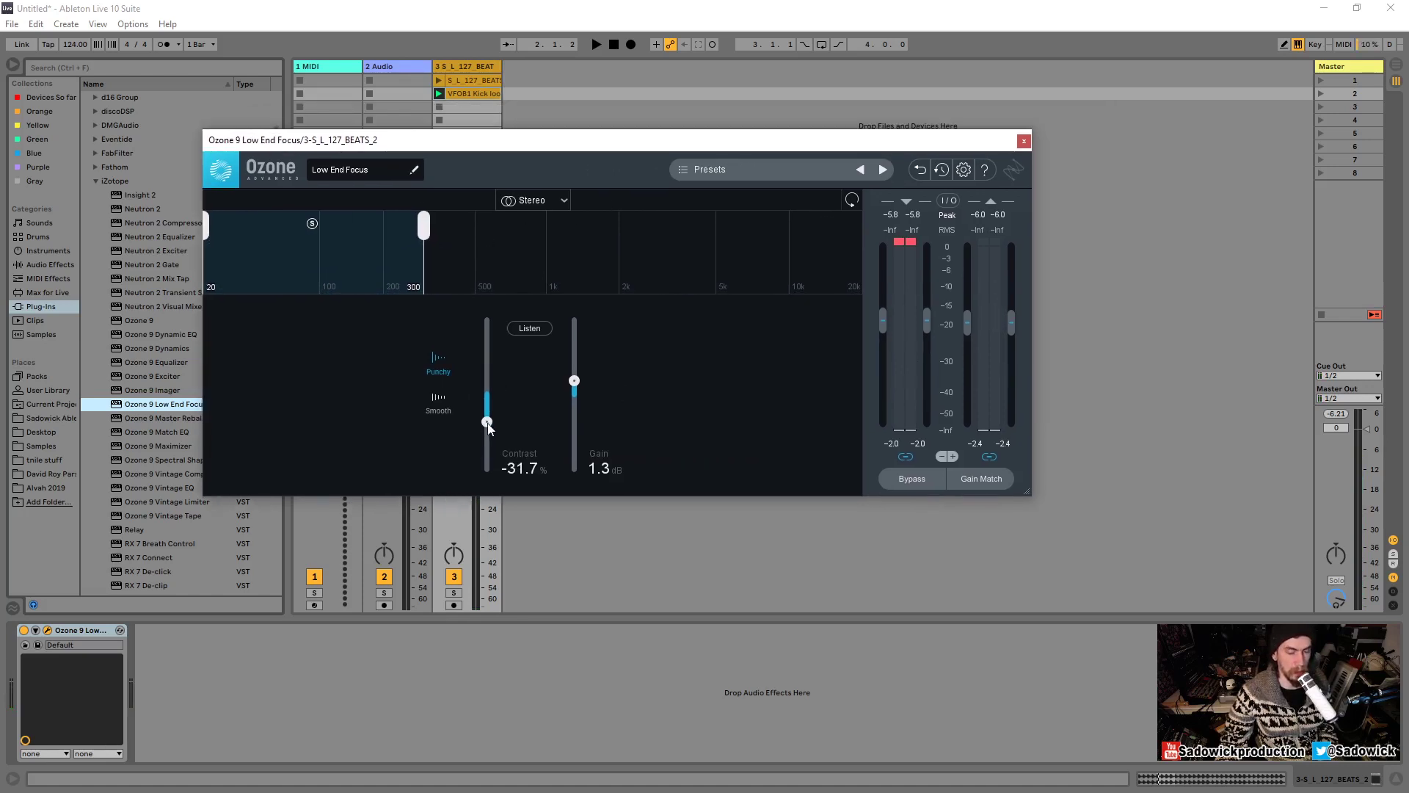
{"action": "key", "text": "space"}
{"action": "left_click_drag", "start_coordinate": [488, 428], "coordinate": [486, 477]}
{"action": "key", "text": "space"}
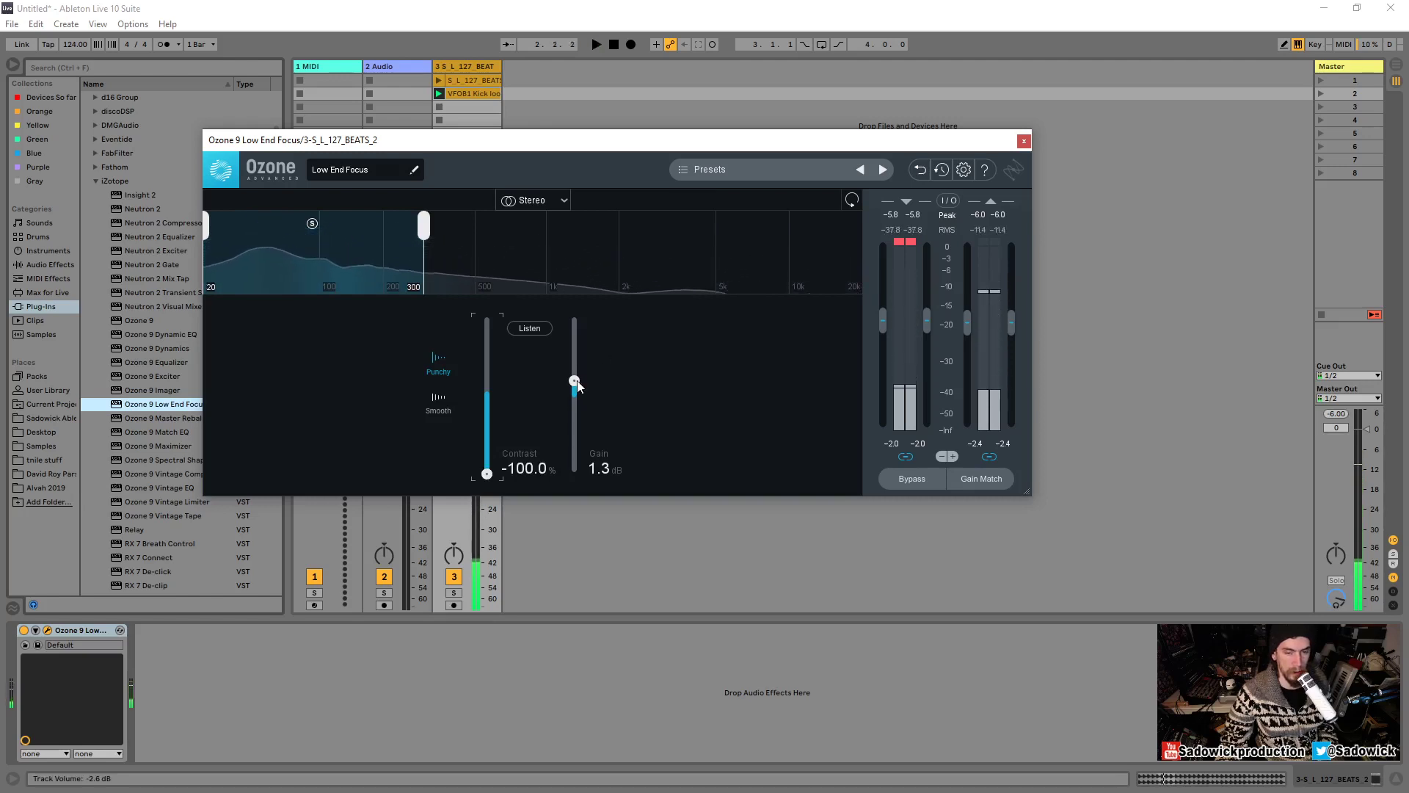
{"action": "left_click_drag", "start_coordinate": [575, 380], "coordinate": [582, 384]}
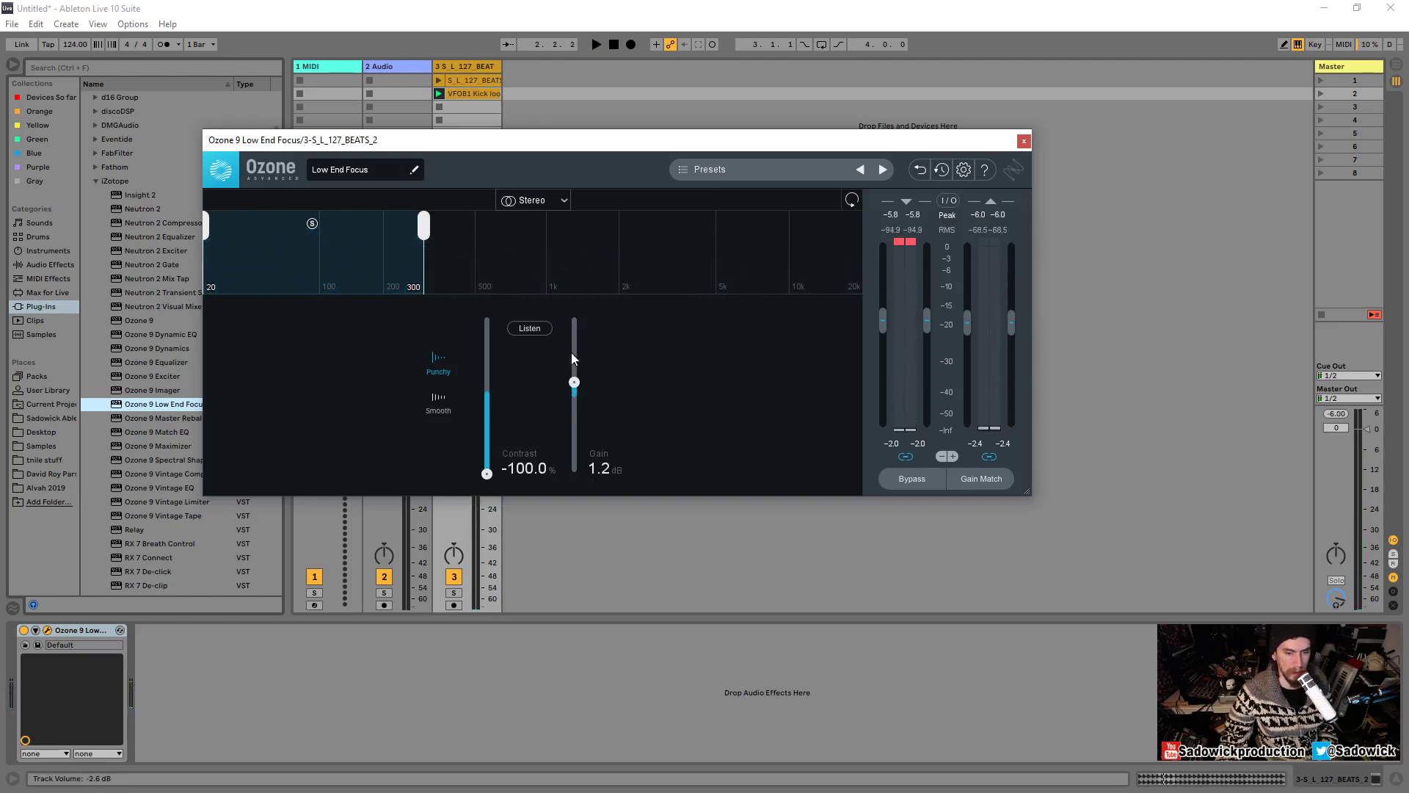
{"action": "left_click", "coordinate": [903, 242]}
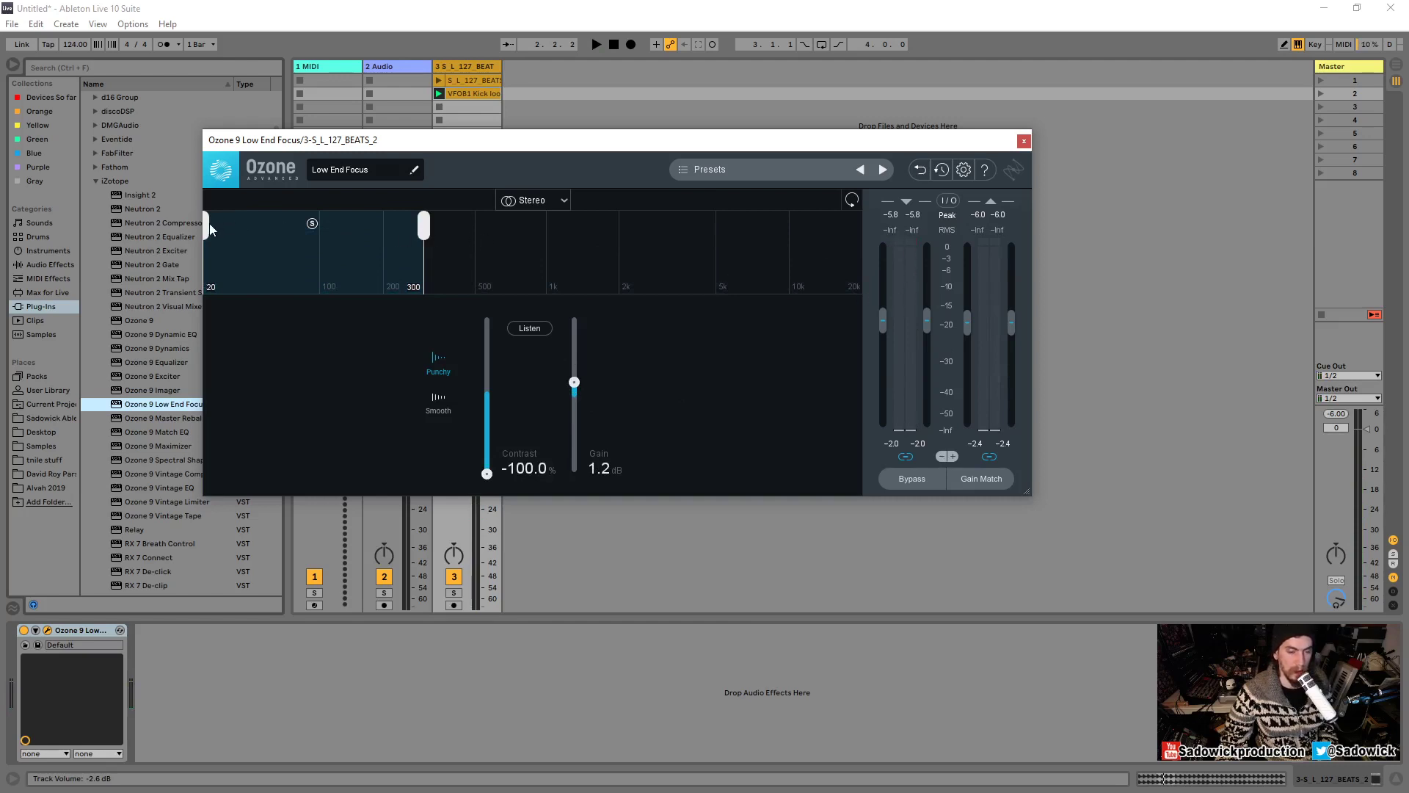
Raise the action region's lower cutoff to 50 Hz, play the loop, and raise the cutoff further to 87 Hz.
{"action": "left_click_drag", "start_coordinate": [210, 225], "coordinate": [270, 239]}
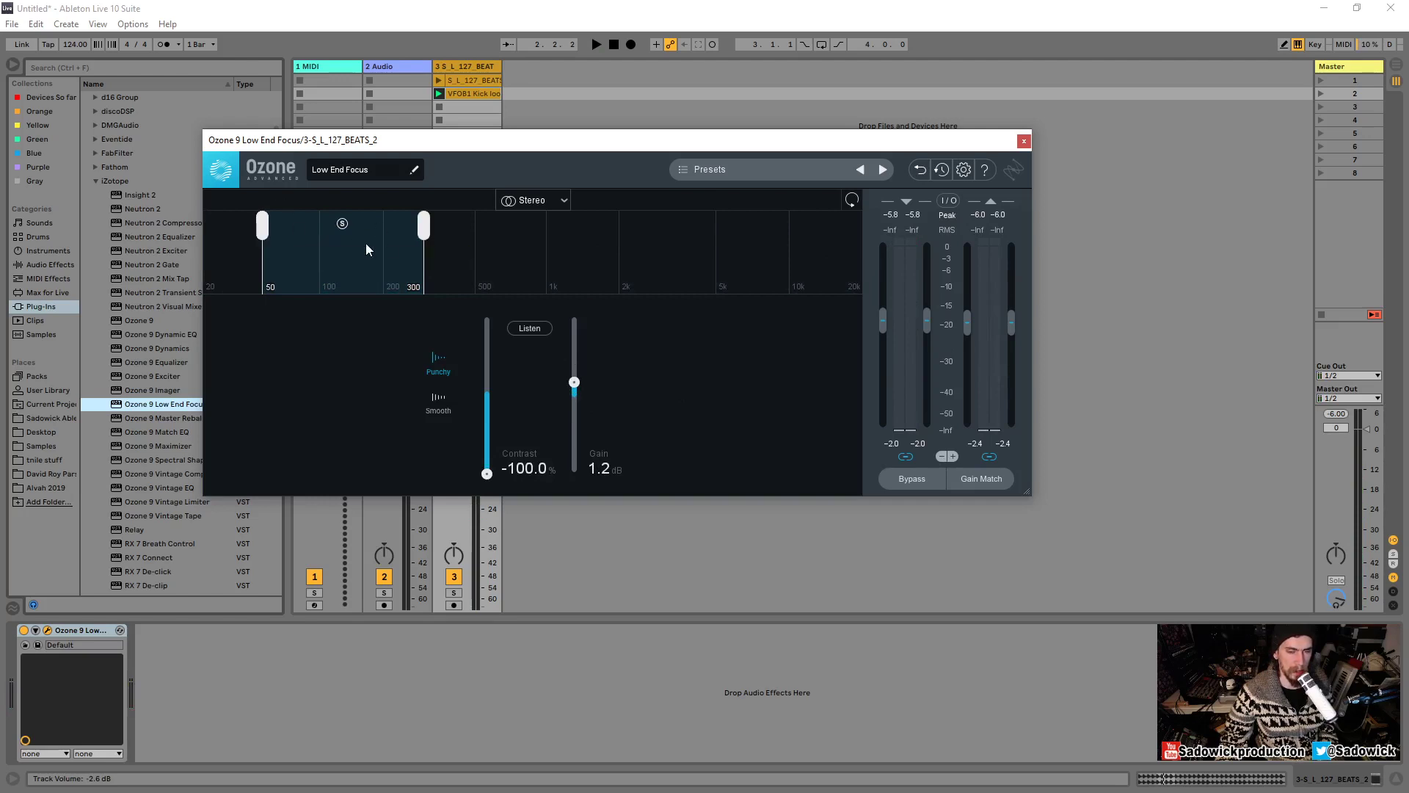
{"action": "key", "text": "space"}
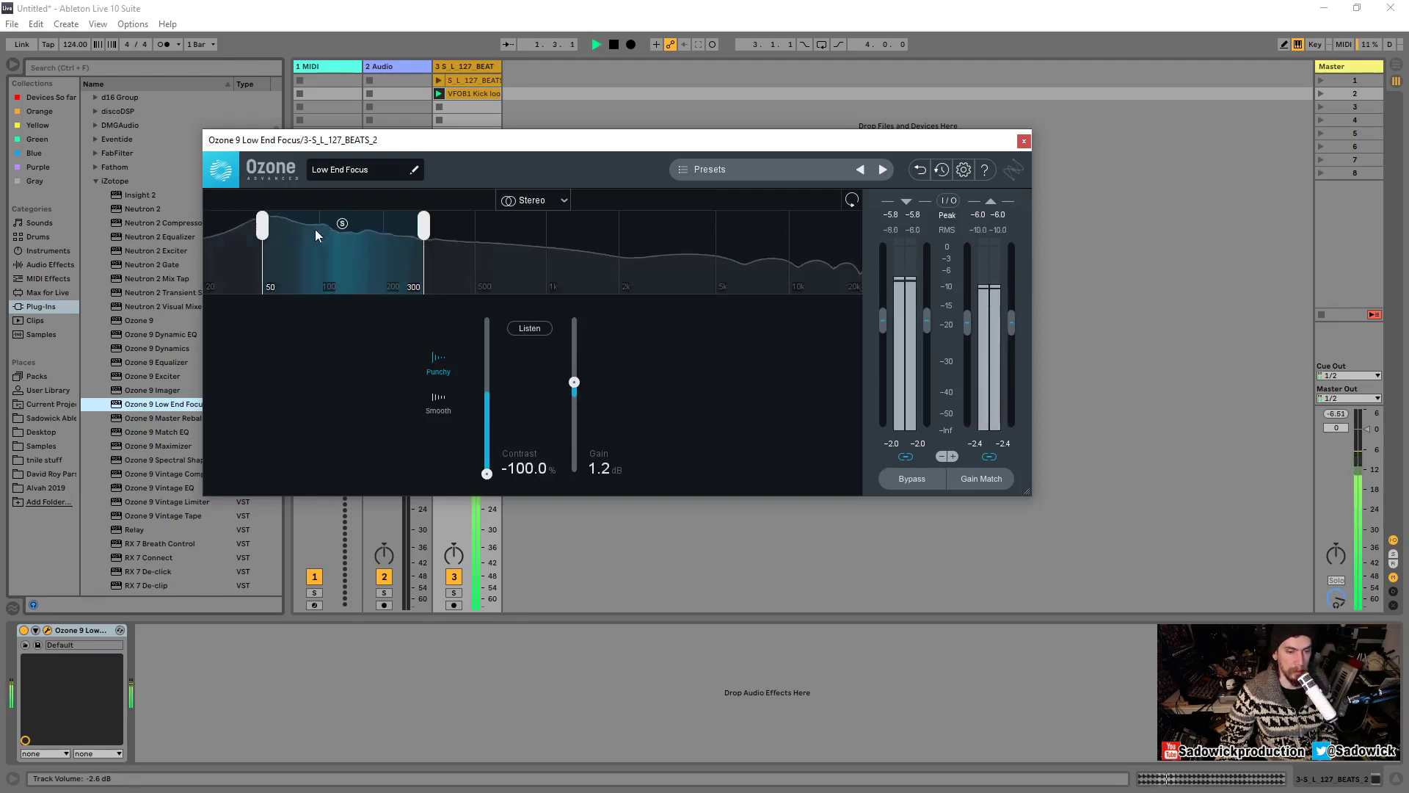
{"action": "left_click_drag", "start_coordinate": [262, 225], "coordinate": [307, 232]}
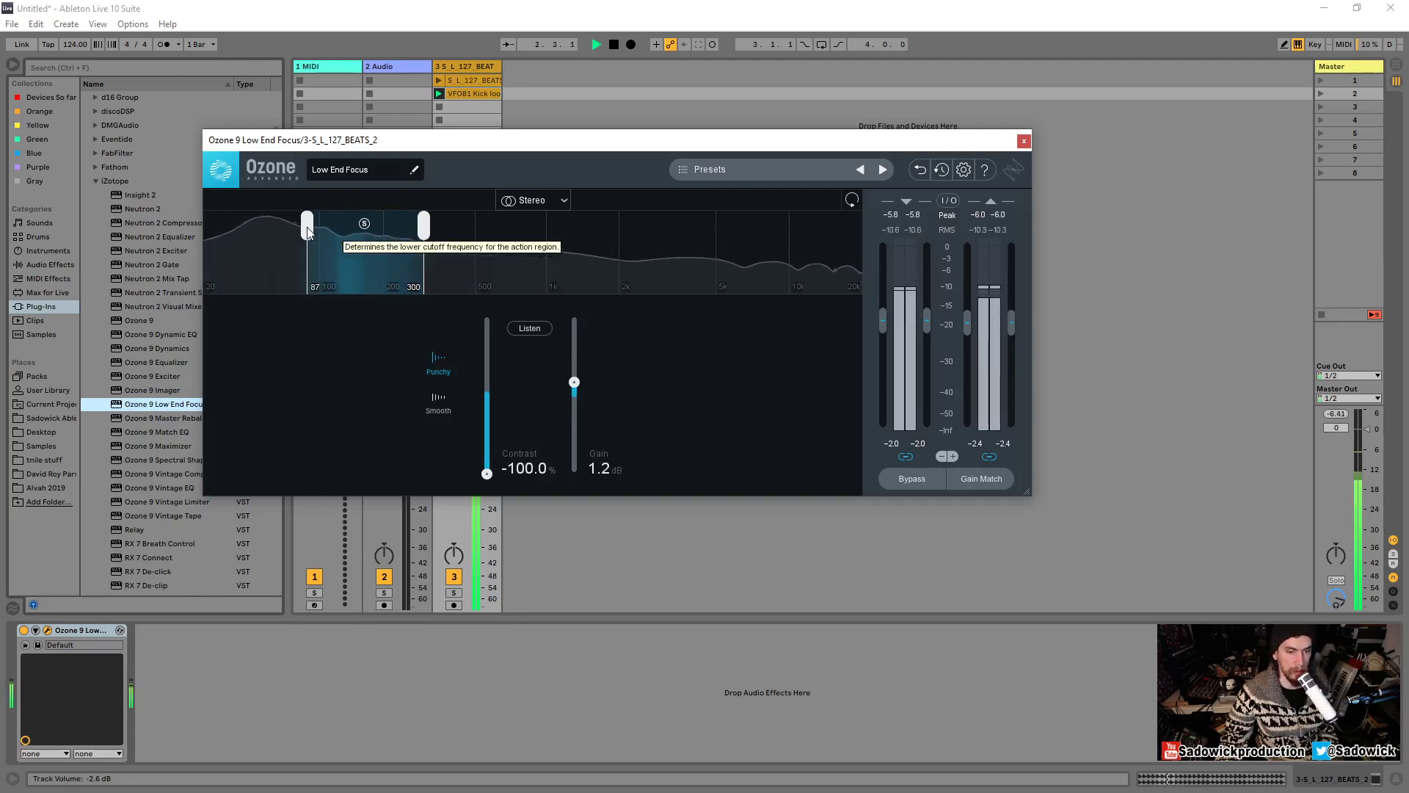
{"action": "key", "text": "space"}
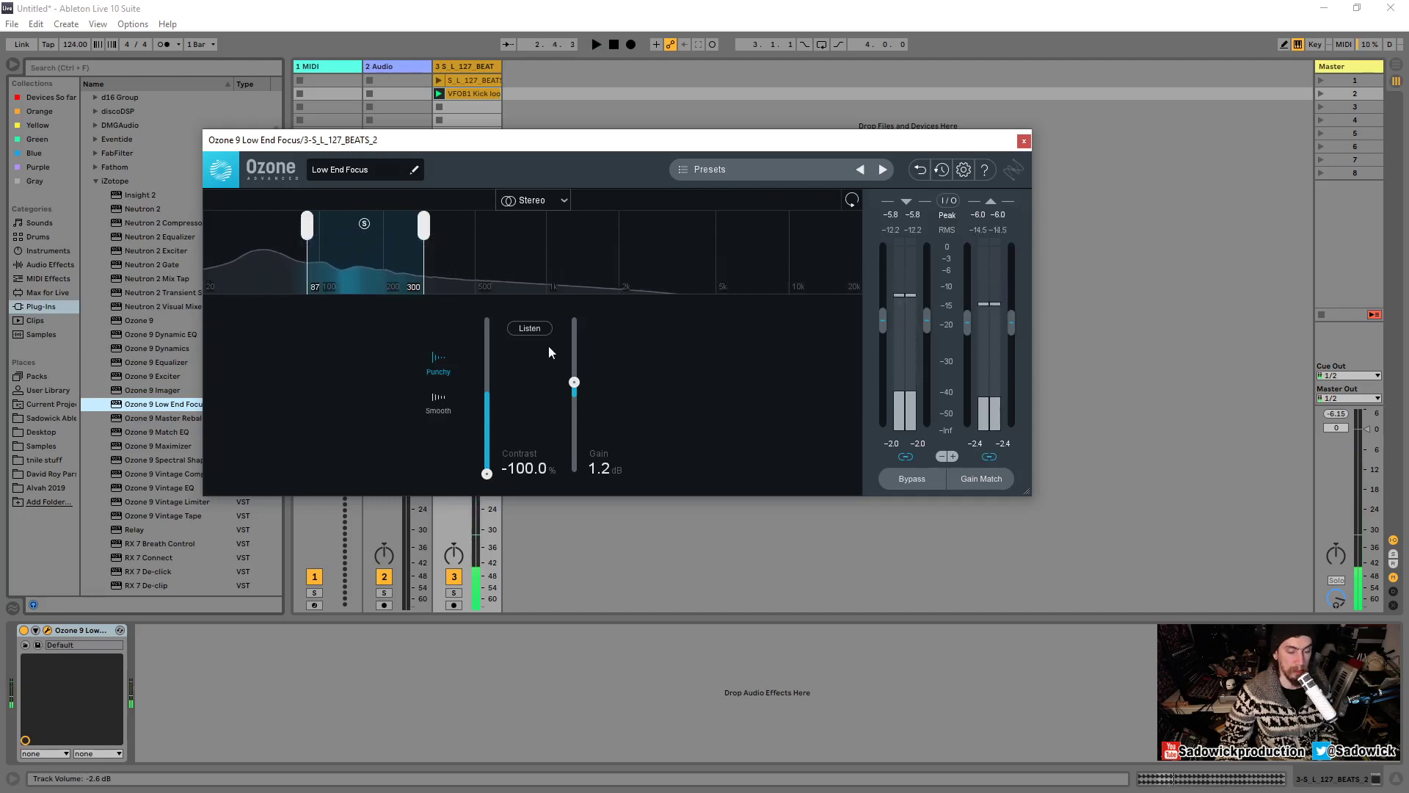
Set Contrast to -64.4%, compare Smooth with Punchy mode on the playing loop, and raise Gain to 6.0 dB.
{"action": "left_click_drag", "start_coordinate": [486, 474], "coordinate": [487, 446]}
{"action": "key", "text": "space"}
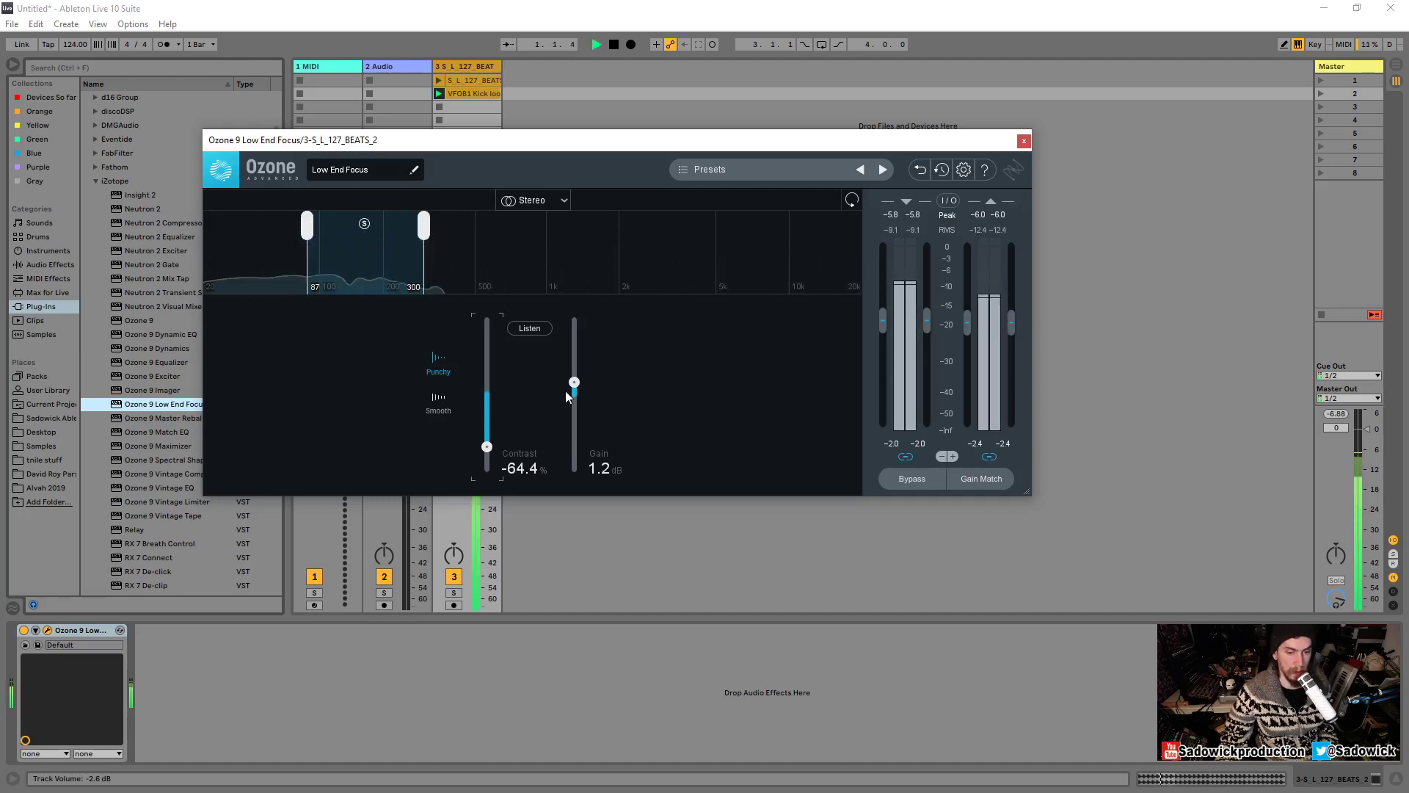
{"action": "left_click", "coordinate": [440, 402]}
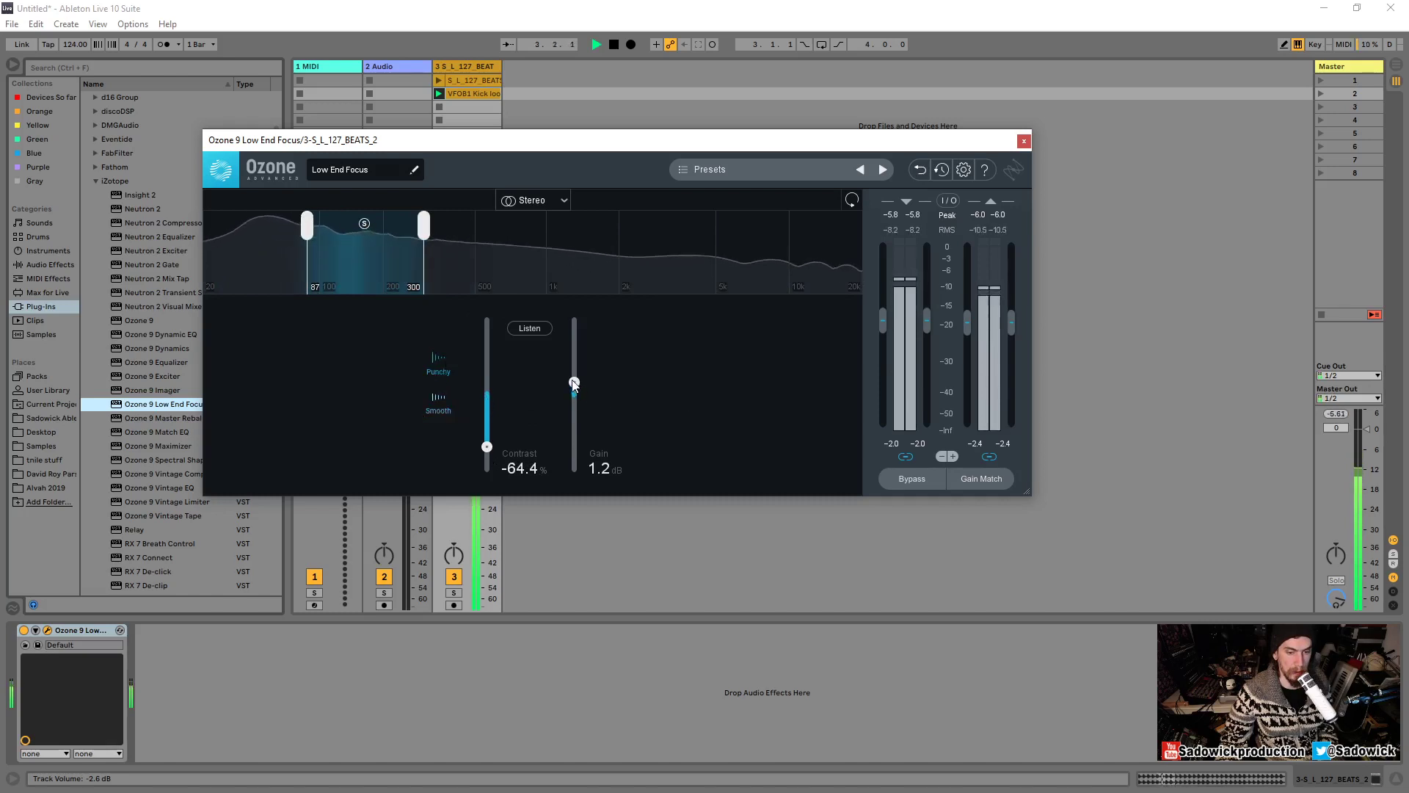
{"action": "left_click_drag", "start_coordinate": [575, 384], "coordinate": [576, 320]}
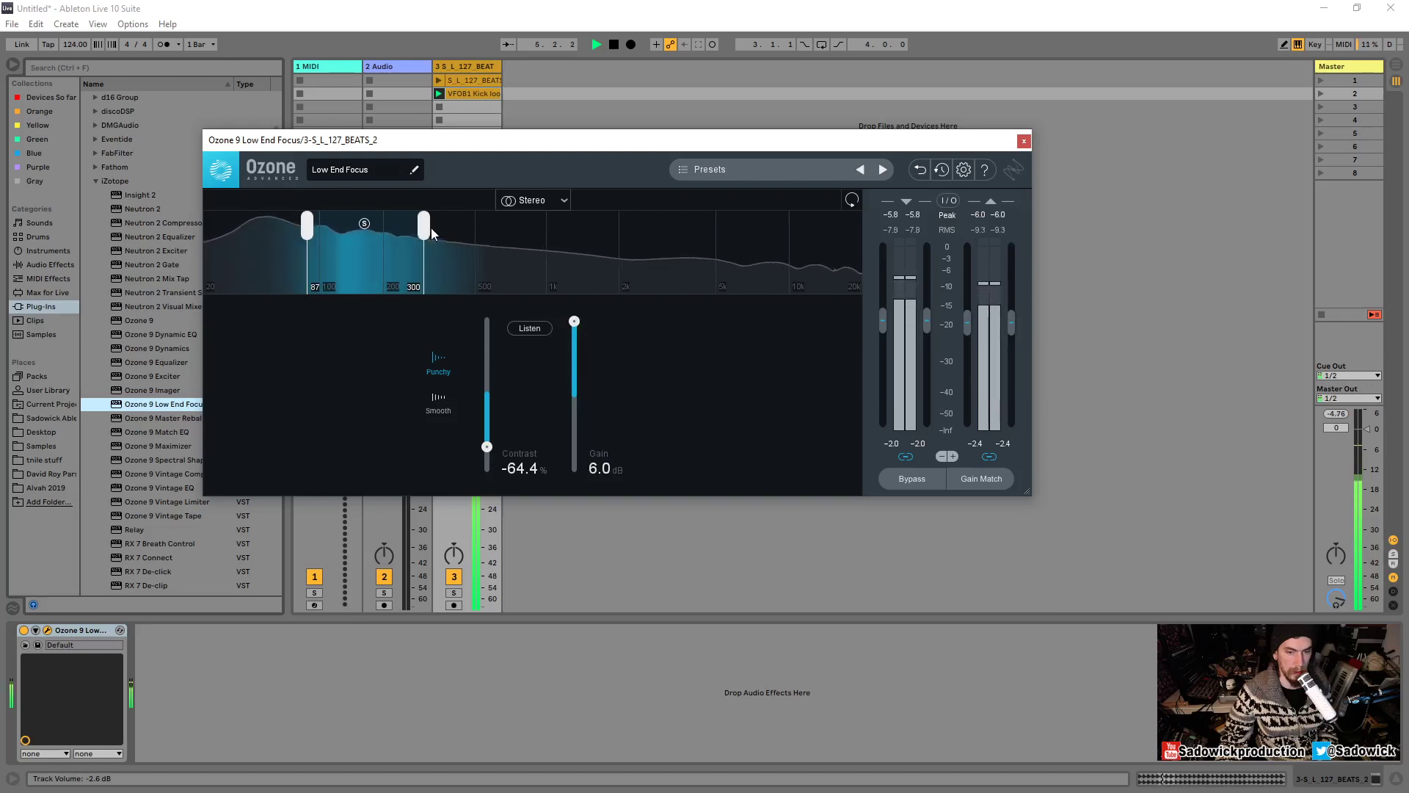
Raise the action region's lower cutoff to 119 Hz and solo the region with Listen during playback.
{"action": "left_click_drag", "start_coordinate": [306, 225], "coordinate": [338, 224]}
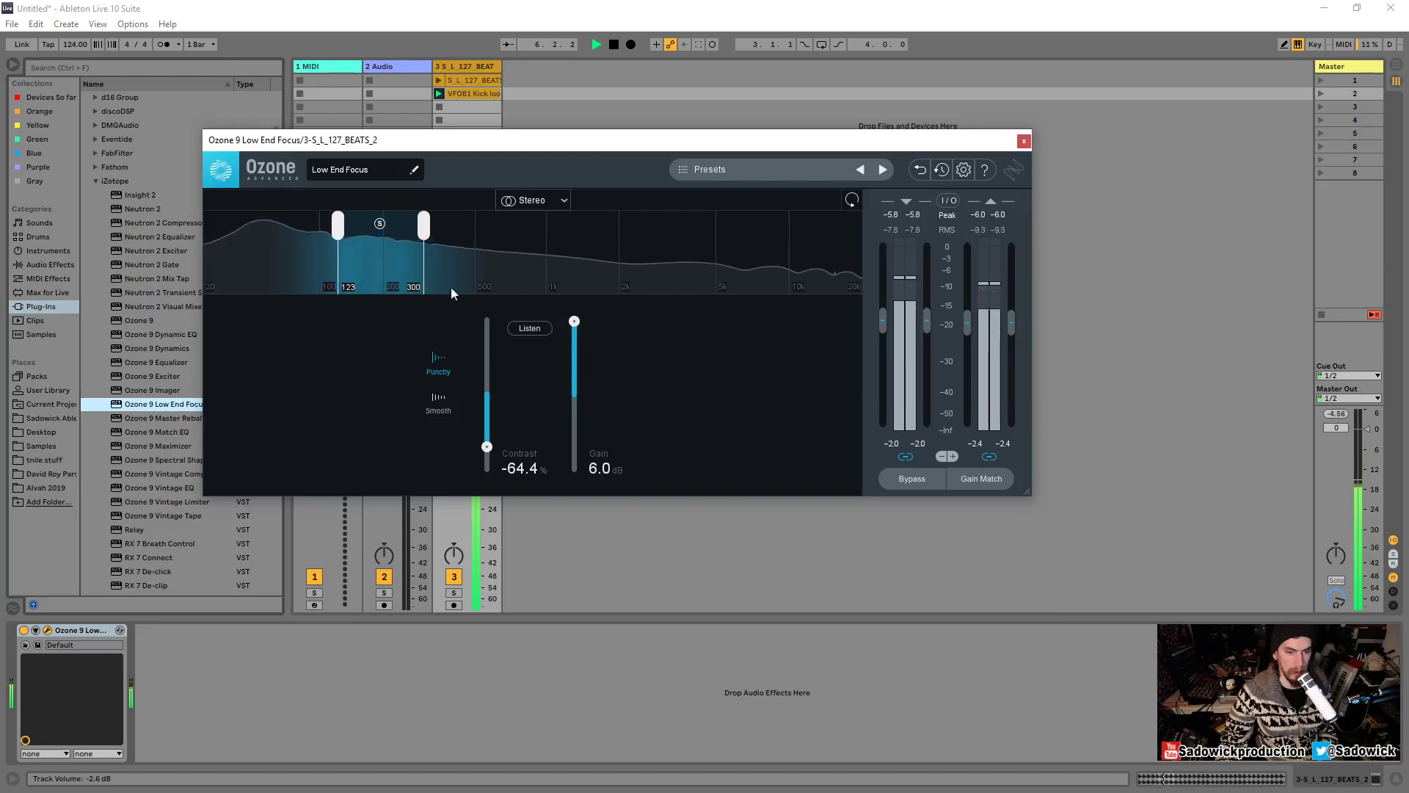
{"action": "left_click", "coordinate": [527, 326]}
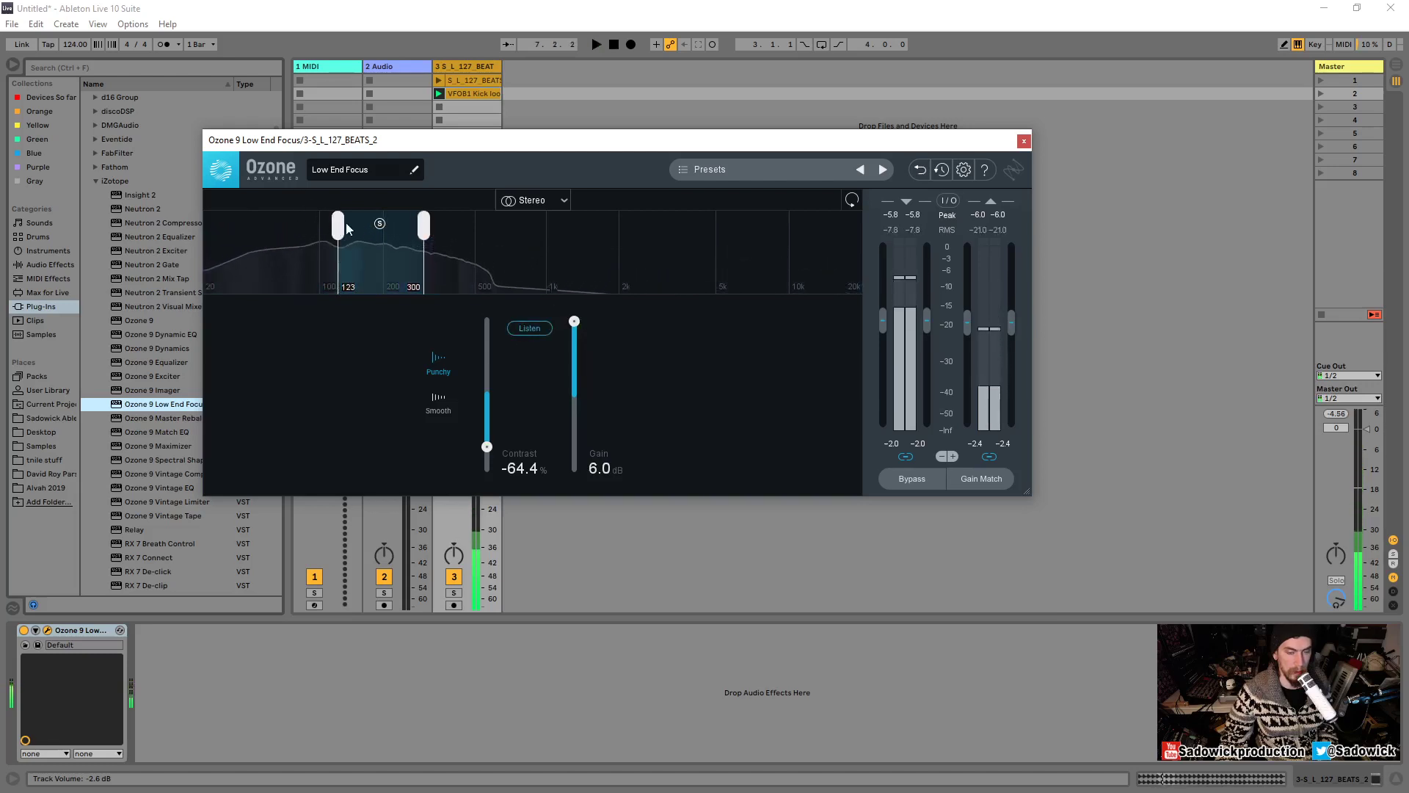
{"action": "left_click", "coordinate": [529, 328]}
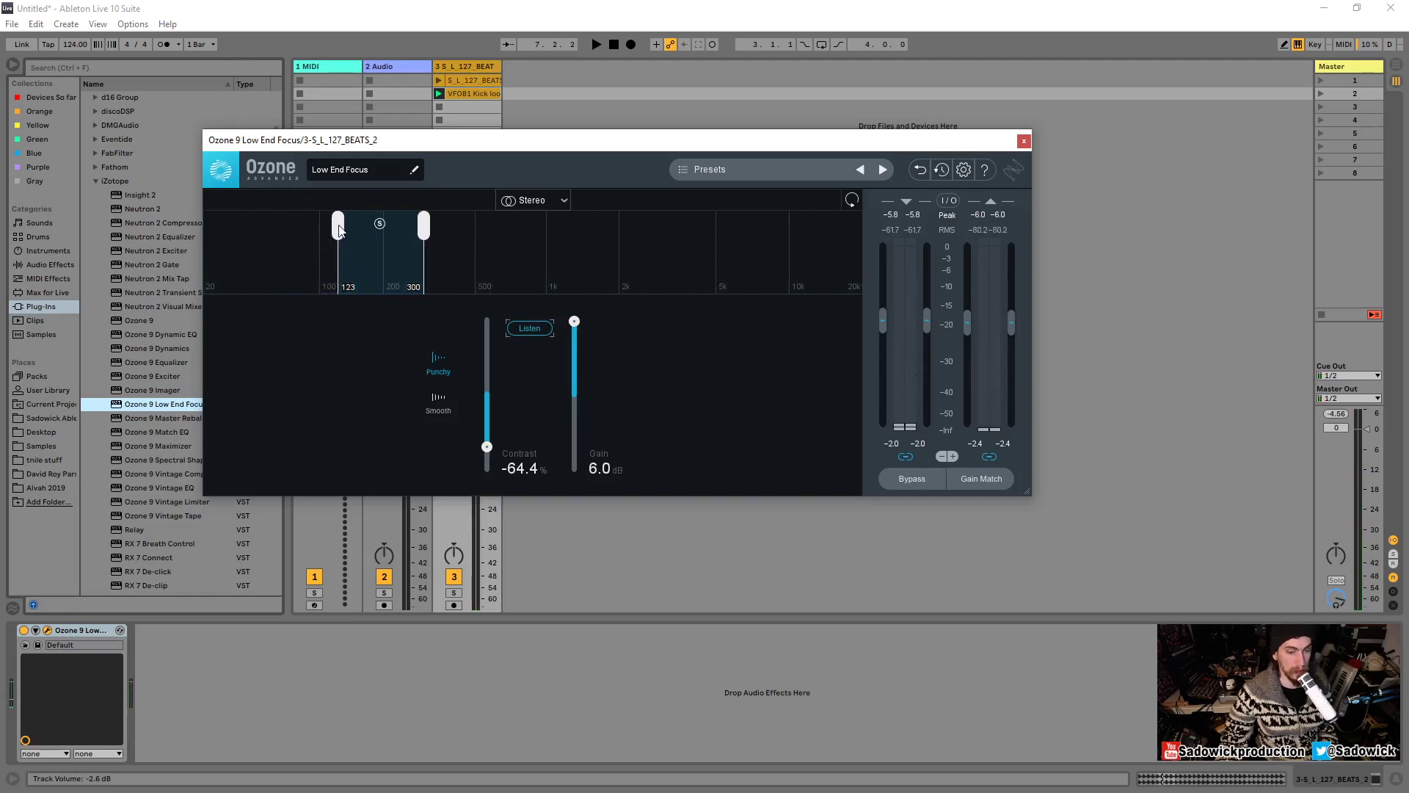
{"action": "mouse_move", "coordinate": [339, 228]}
{"action": "left_mouse_down"}
{"action": "mouse_move", "coordinate": [291, 234]}
{"action": "mouse_move", "coordinate": [336, 231]}
{"action": "left_mouse_up"}
{"action": "key", "text": "space"}
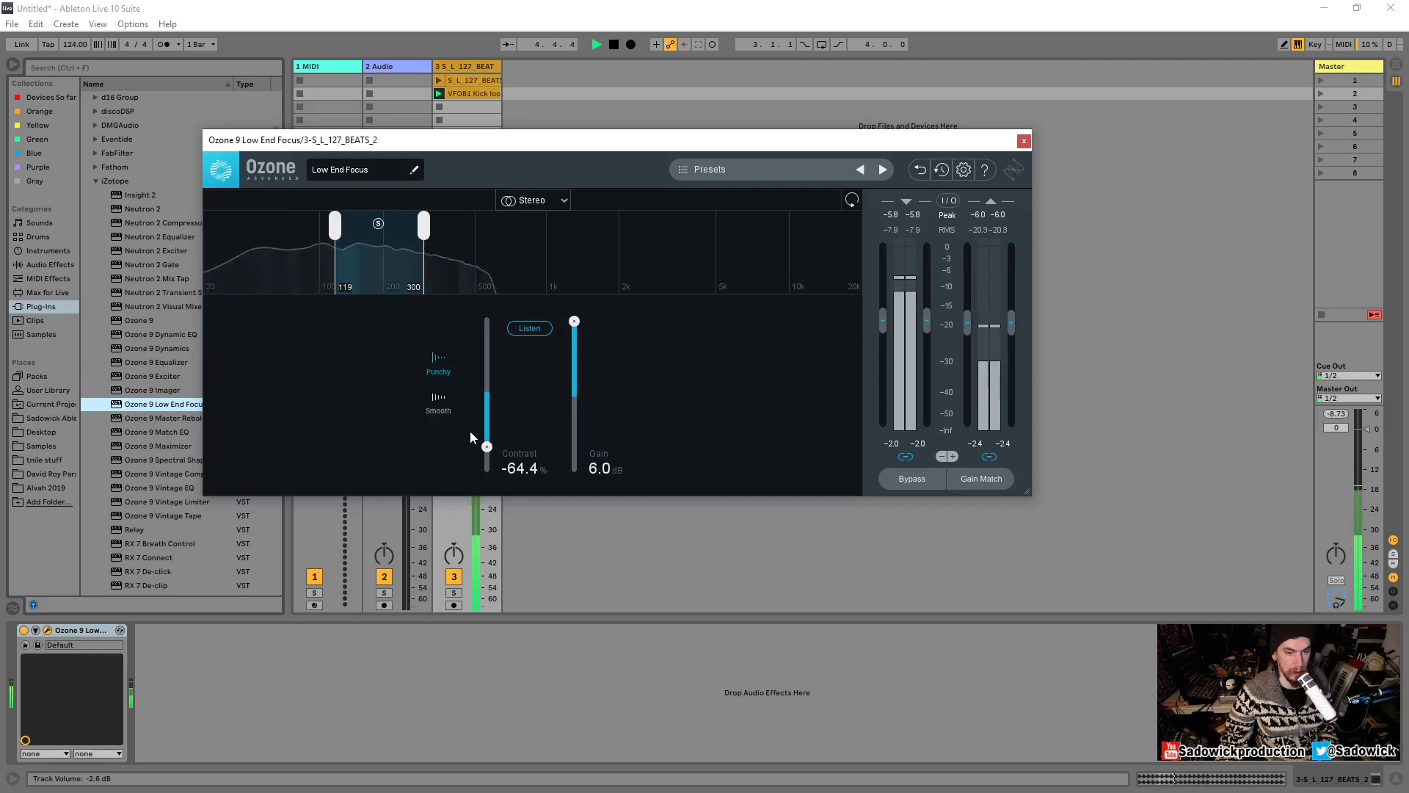
Set Contrast to -100.0% and compare Smooth and Punchy modes on the soloed region, finishing in Punchy mode.
{"action": "left_click_drag", "start_coordinate": [487, 447], "coordinate": [487, 476]}
{"action": "left_click", "coordinate": [438, 398]}
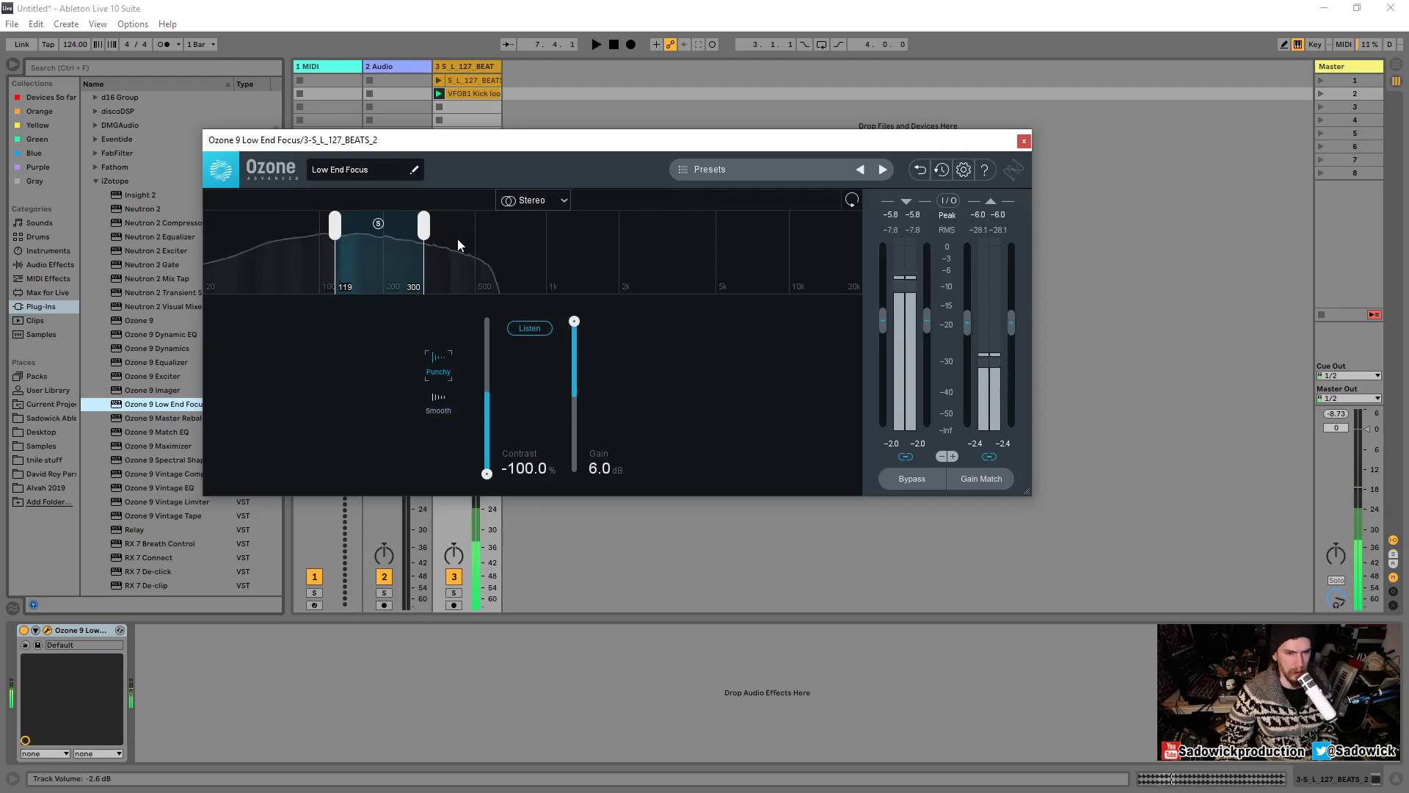
{"action": "key", "text": "space"}
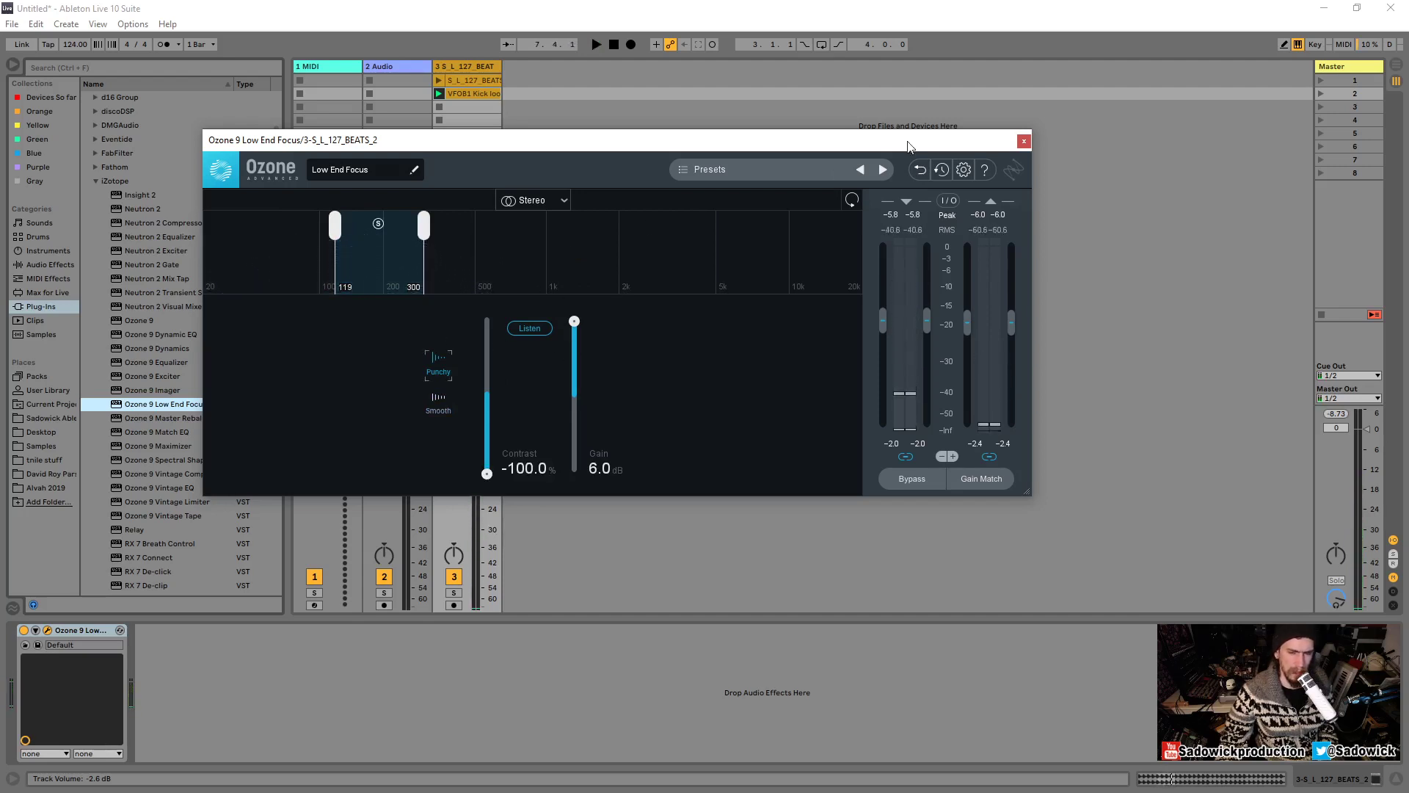
Close the Low End Focus window and duplicate track 3 with its clips.
{"action": "left_click", "coordinate": [1023, 141]}
{"action": "right_click", "coordinate": [473, 66]}
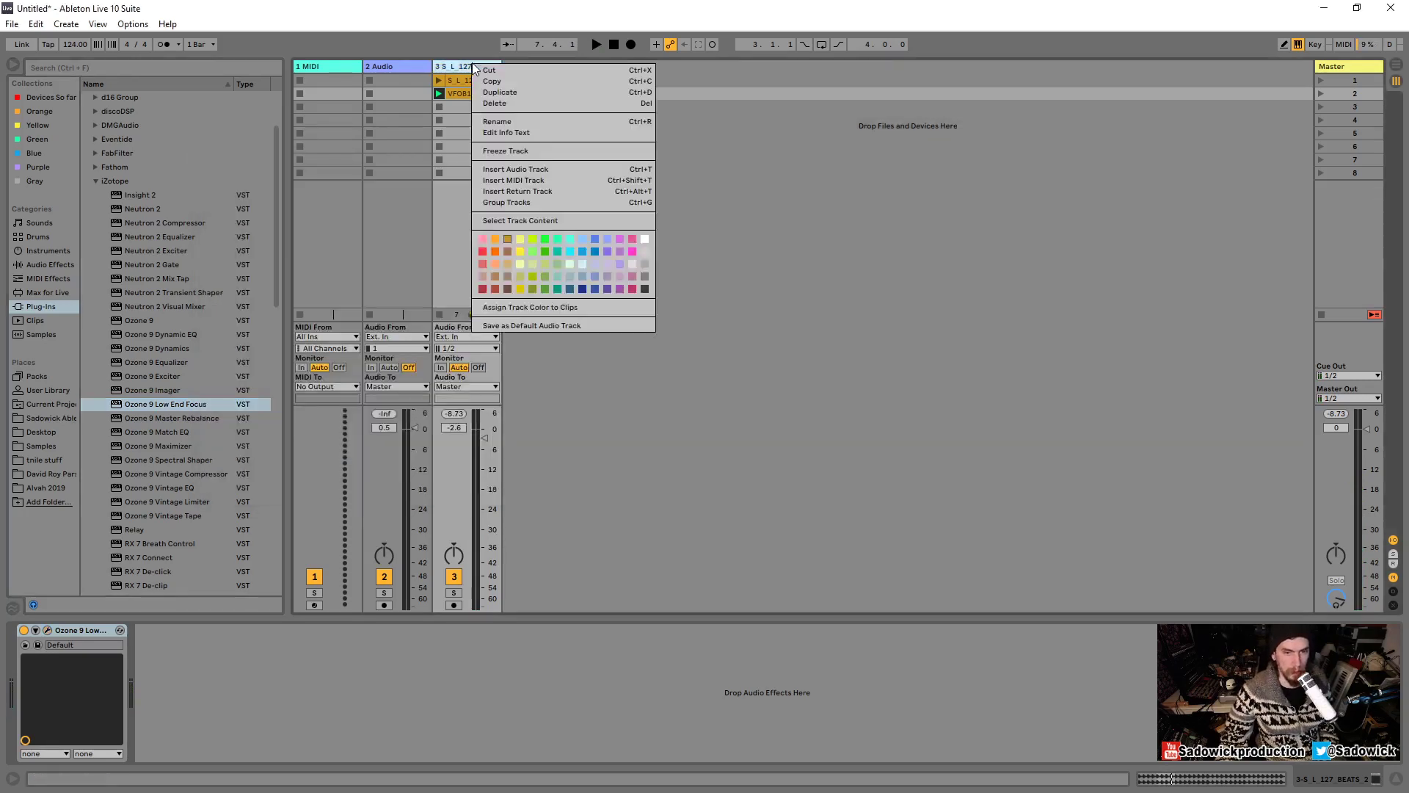
{"action": "left_click", "coordinate": [512, 91]}
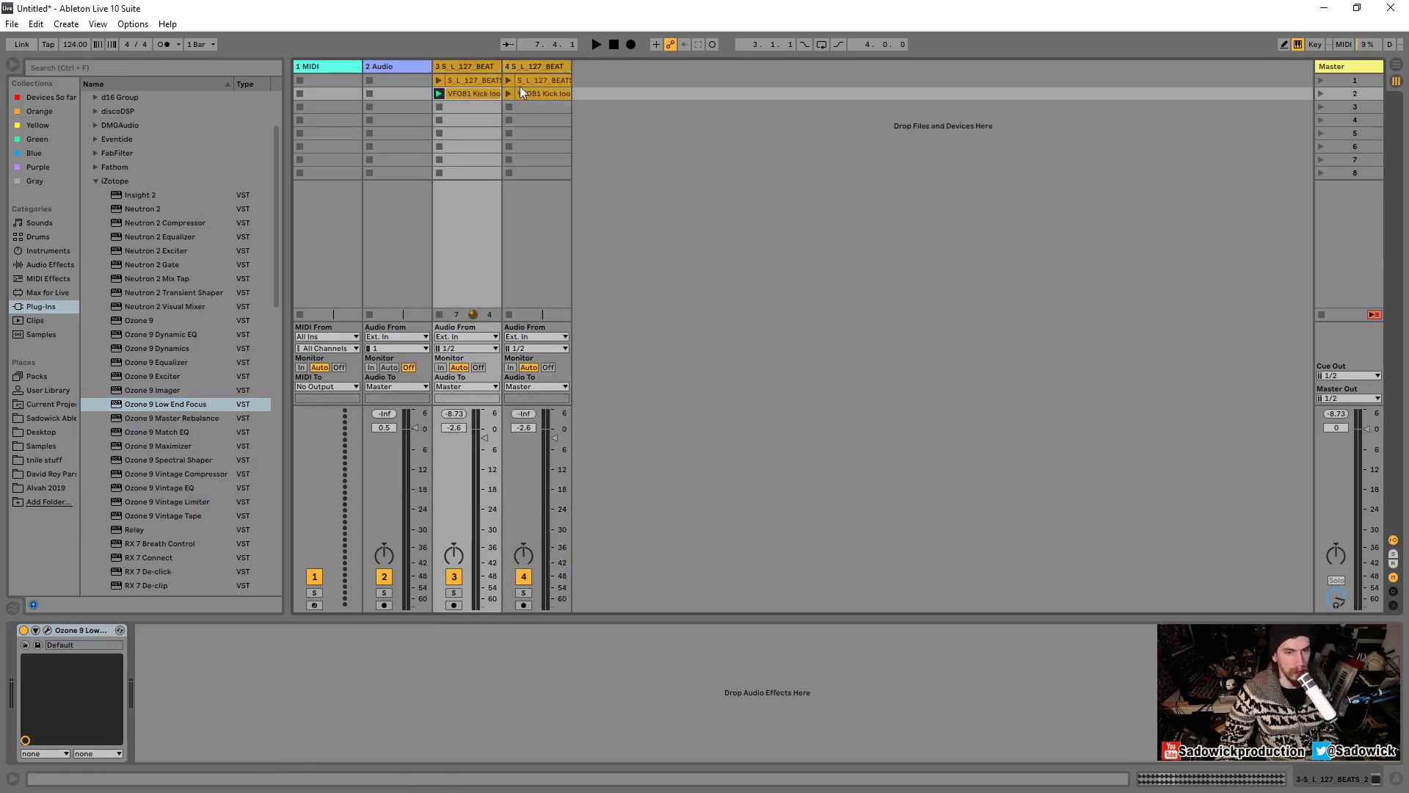
Delete the S_L_127_BEATS clips from the original track and its duplicate.
{"action": "right_click", "coordinate": [520, 86]}
{"action": "left_click", "coordinate": [558, 123]}
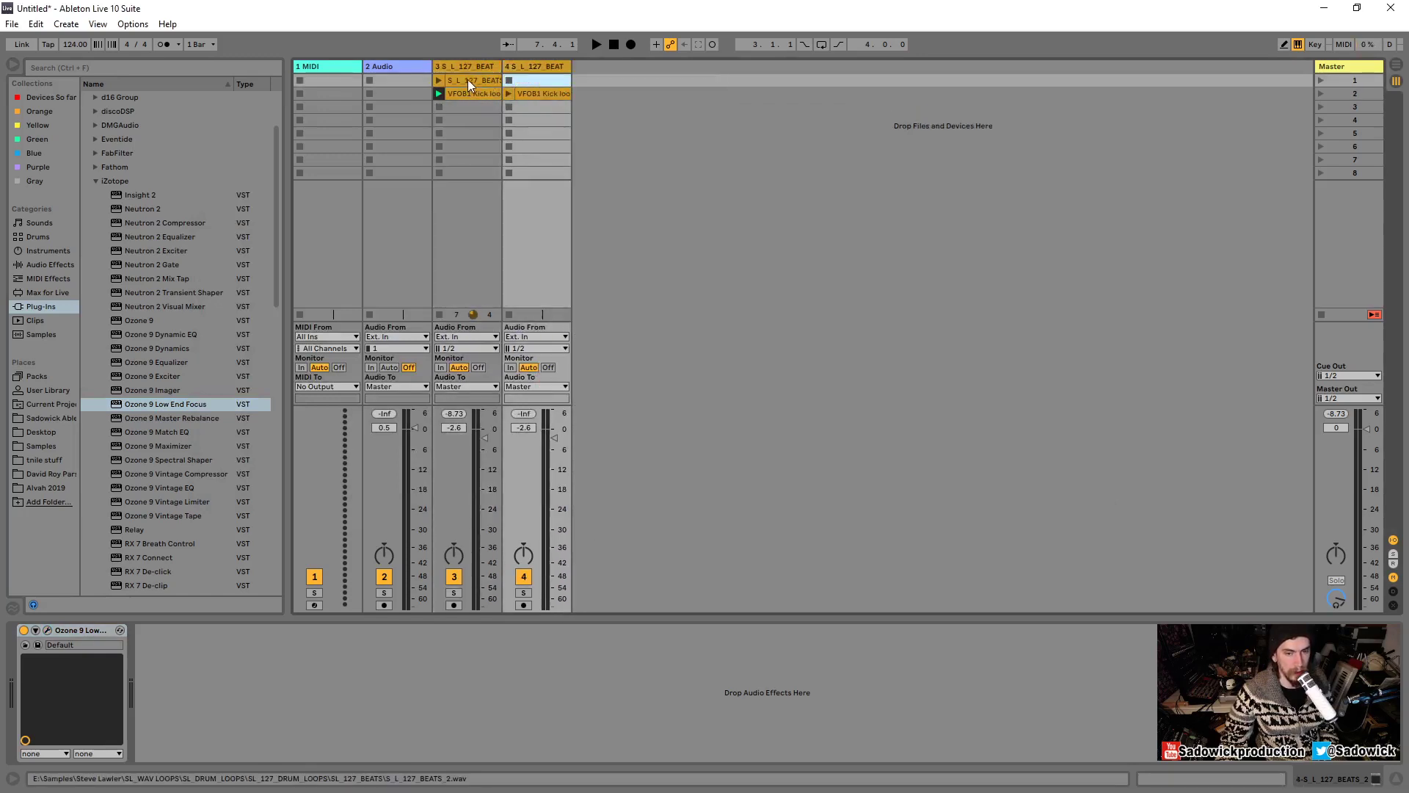
{"action": "right_click", "coordinate": [468, 79]}
{"action": "left_click", "coordinate": [507, 118]}
Freeze and flatten duplicated track 4, and open its rendered kick loop clip to view the waveform.
{"action": "left_click", "coordinate": [527, 93]}
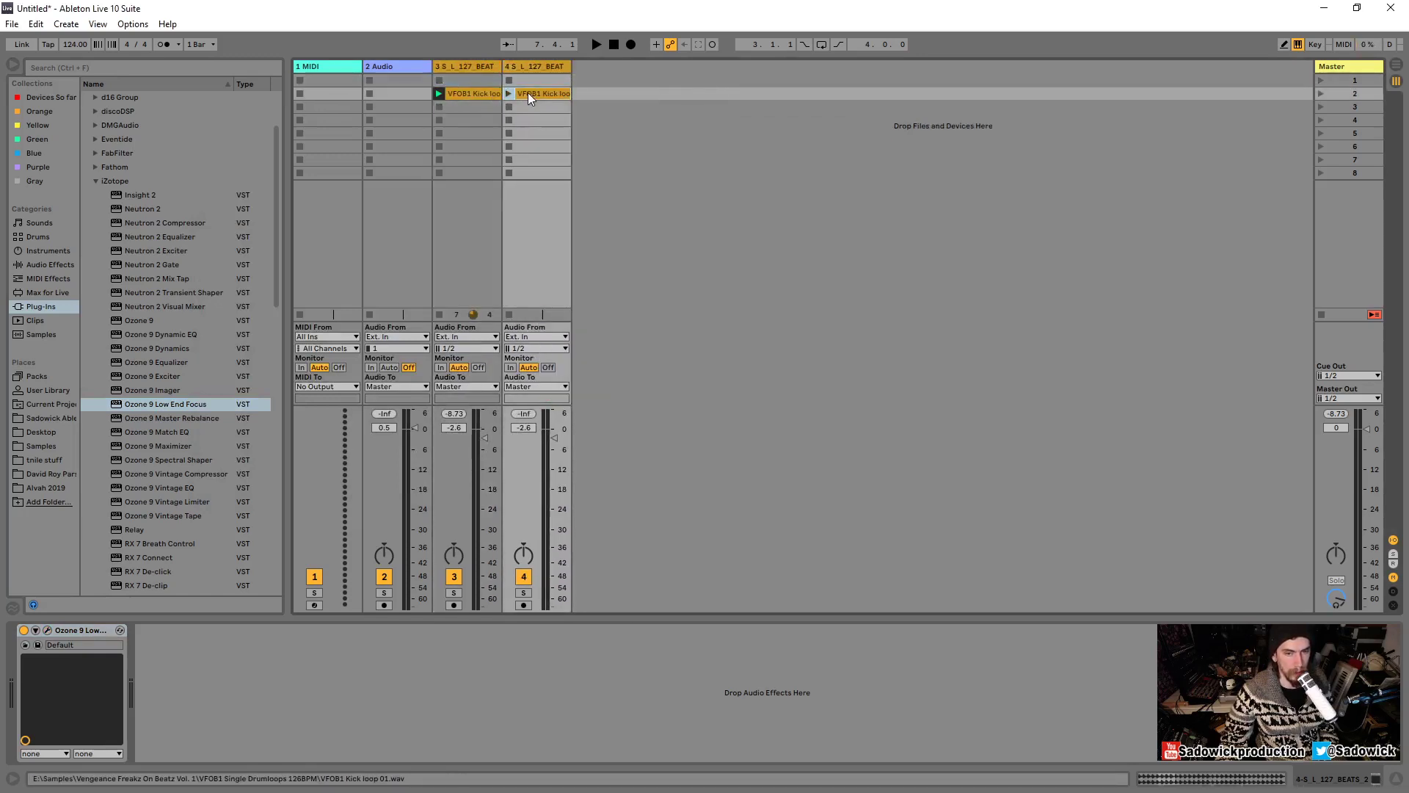
{"action": "right_click", "coordinate": [529, 99]}
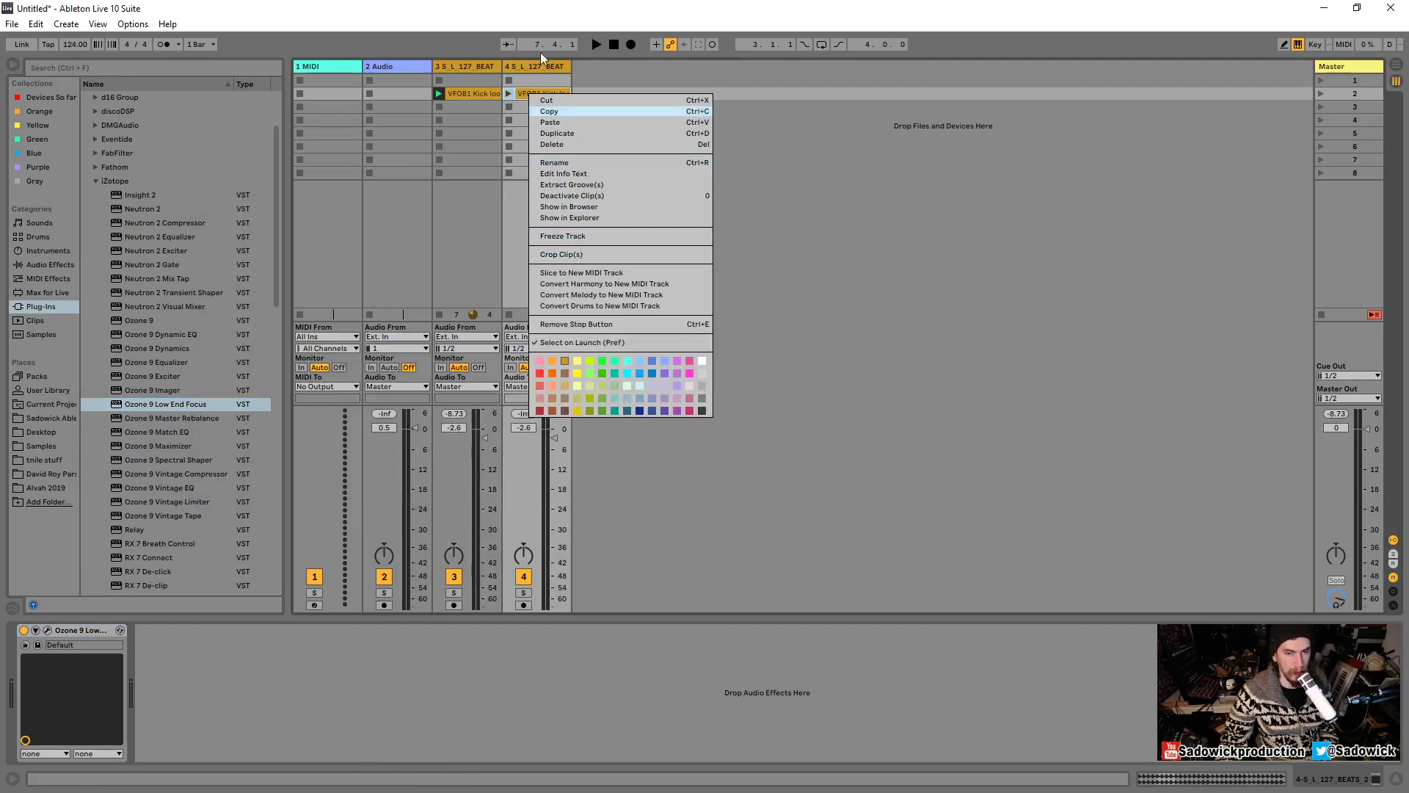
{"action": "left_click", "coordinate": [550, 110]}
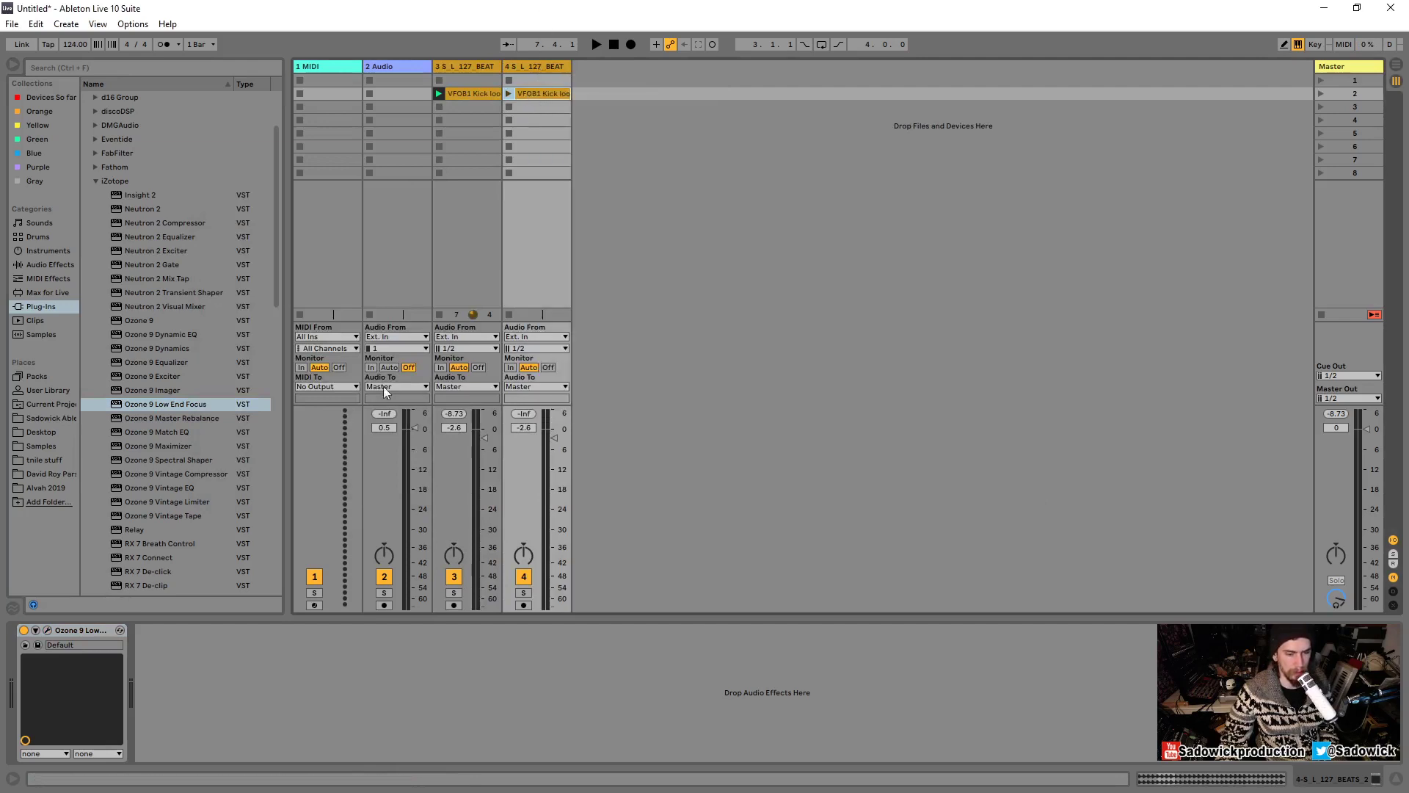
{"action": "right_click", "coordinate": [544, 92]}
{"action": "left_click", "coordinate": [578, 232]}
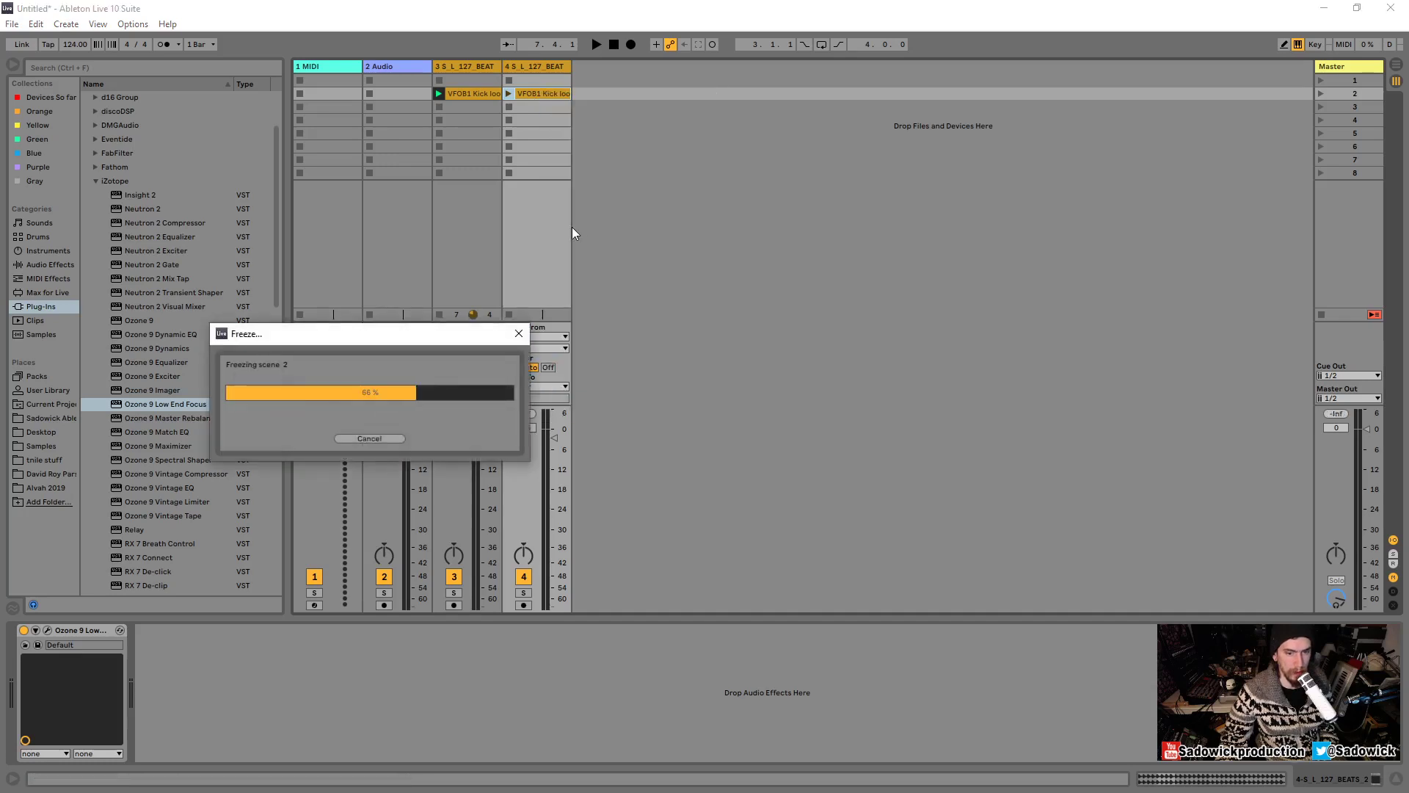
{"action": "right_click", "coordinate": [536, 93]}
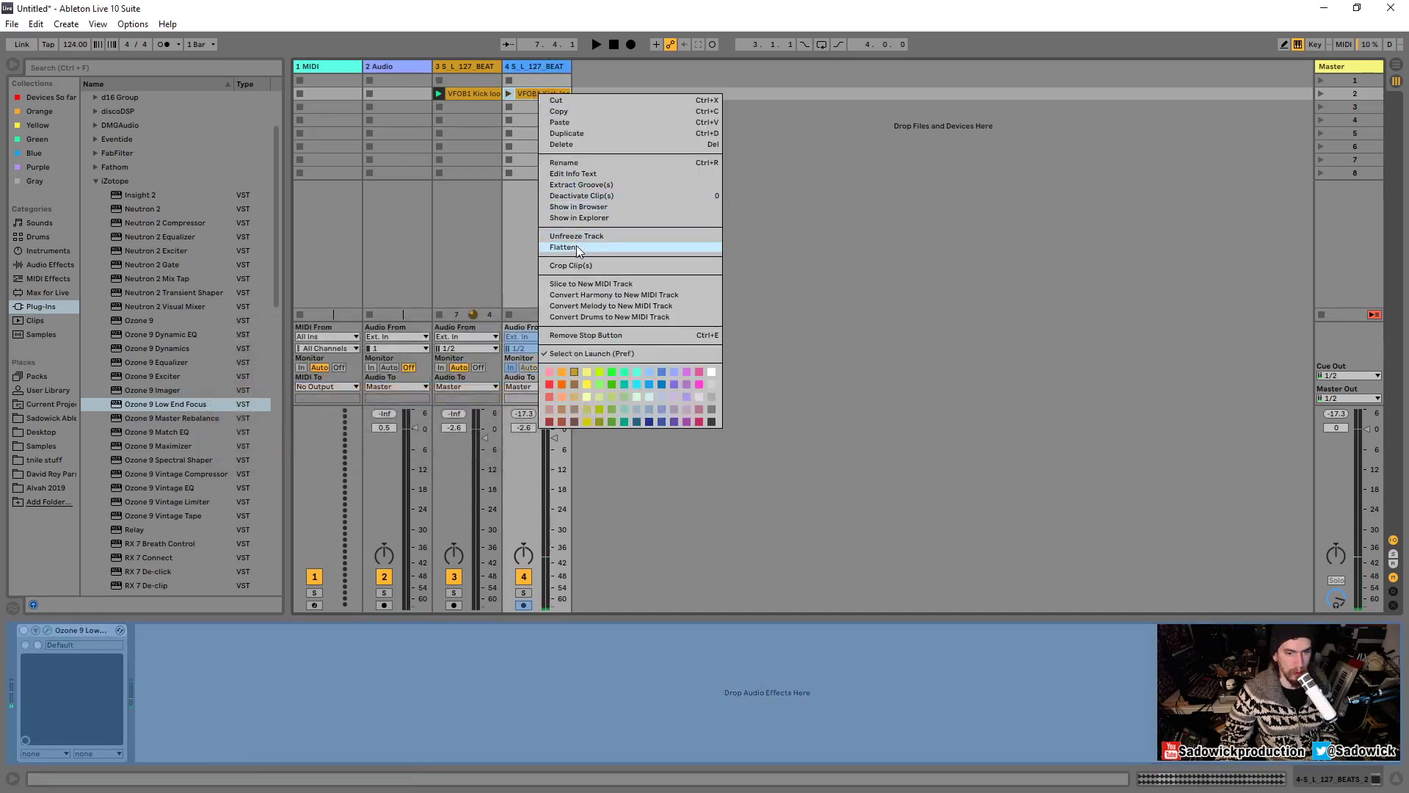
{"action": "left_click", "coordinate": [575, 246]}
{"action": "left_click", "coordinate": [531, 94]}
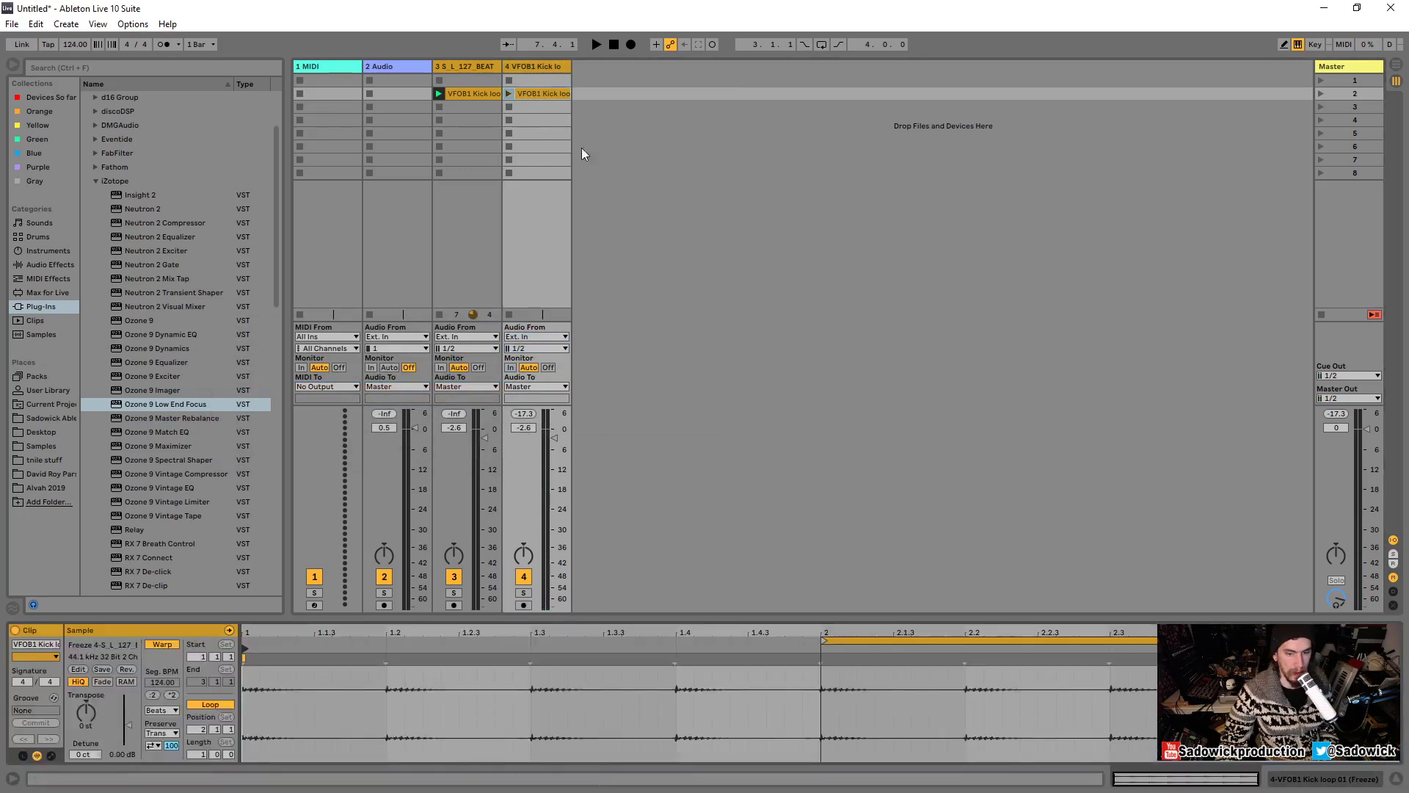
Solo track 4 and audition its rendered kick loop clip on its own.
{"action": "left_click", "coordinate": [524, 592]}
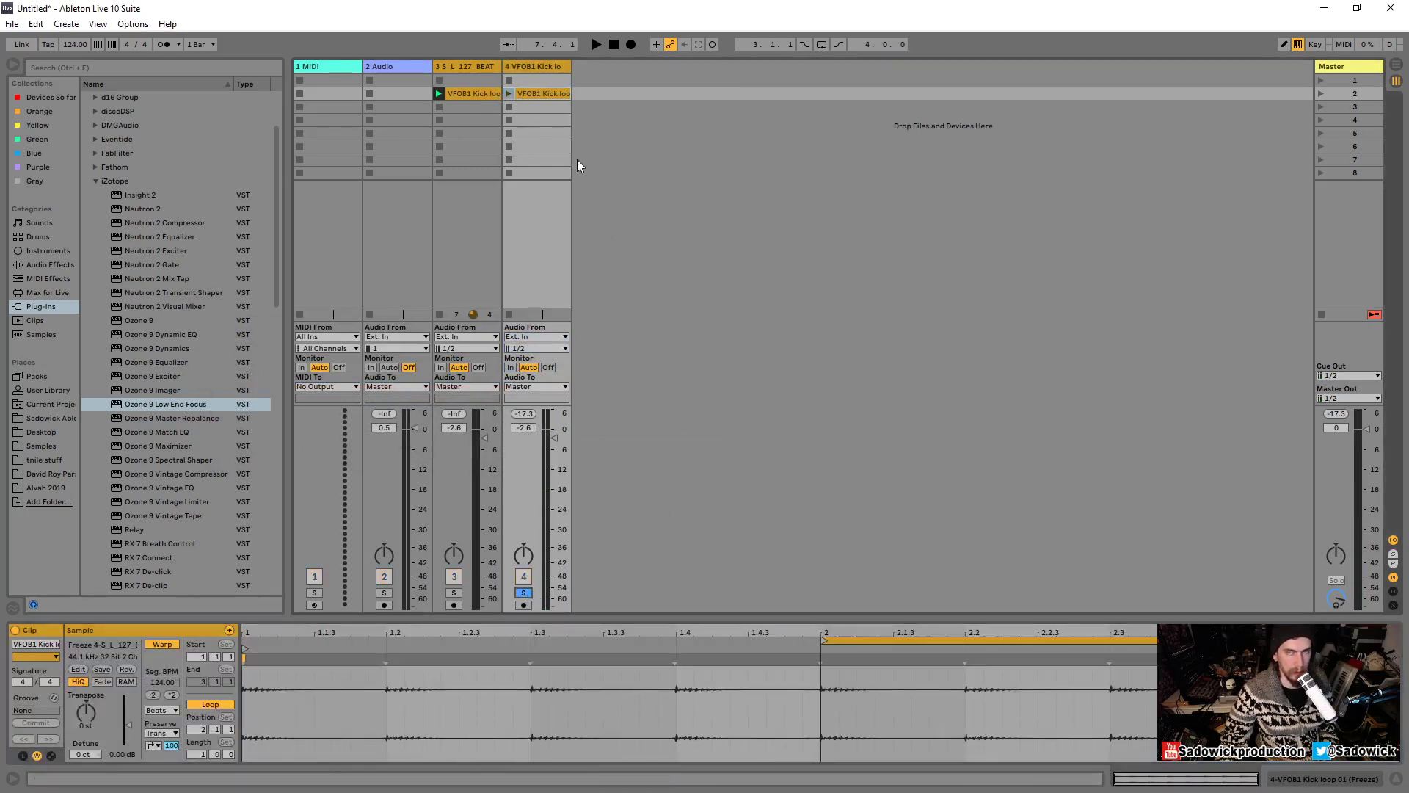
{"action": "left_click", "coordinate": [508, 93]}
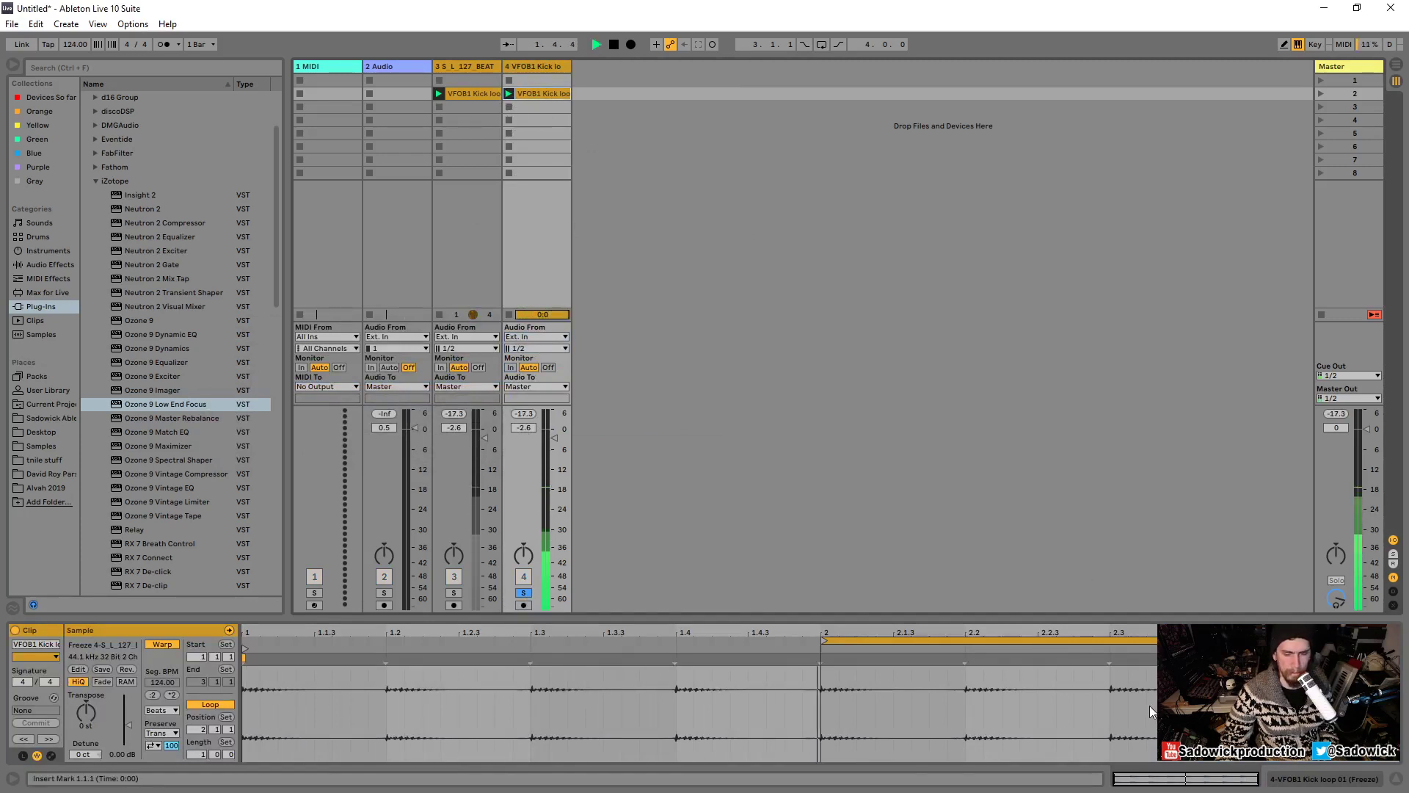
{"action": "key", "text": "space"}
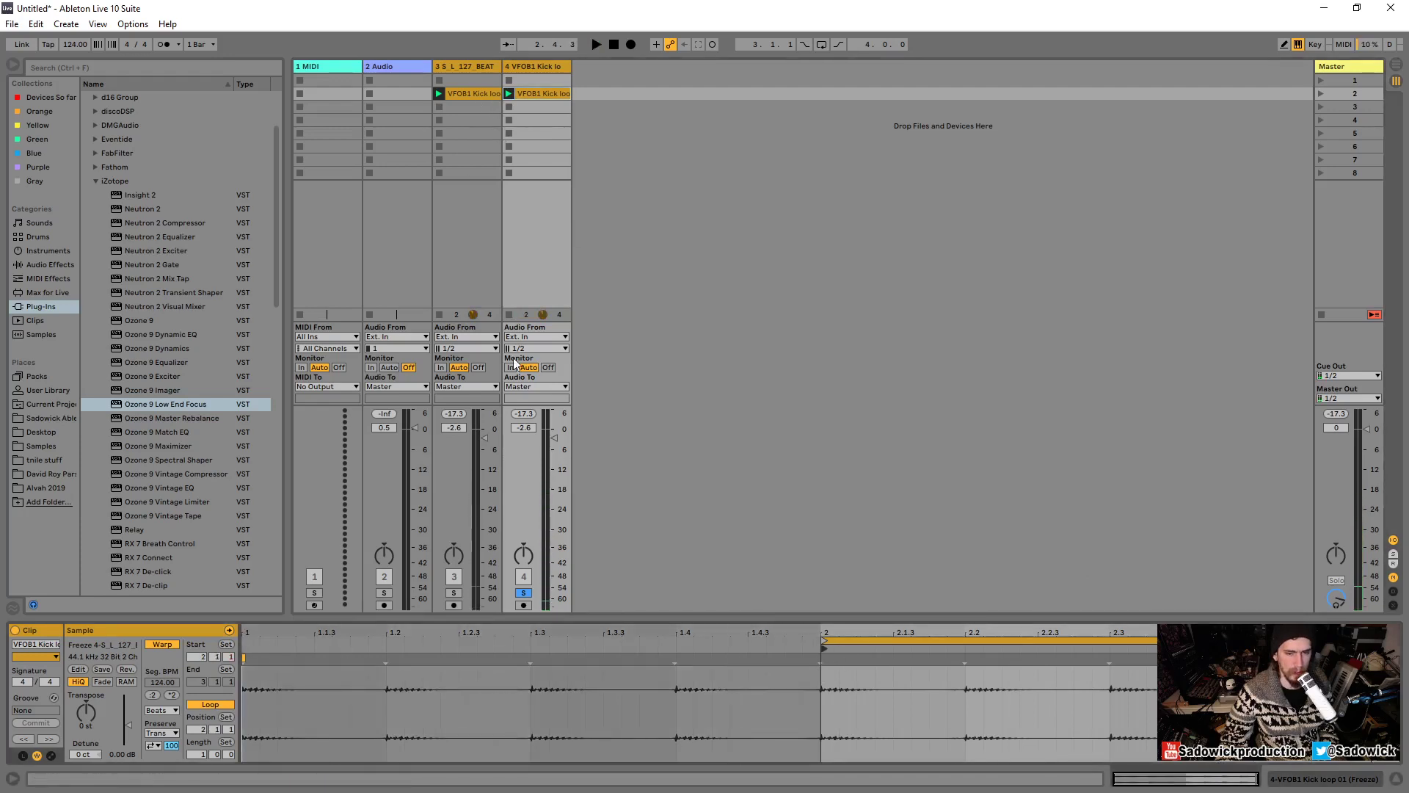
Delete the Ozone 9 Low End Focus device from track 3.
{"action": "left_click", "coordinate": [455, 69]}
{"action": "left_click", "coordinate": [1328, 779]}
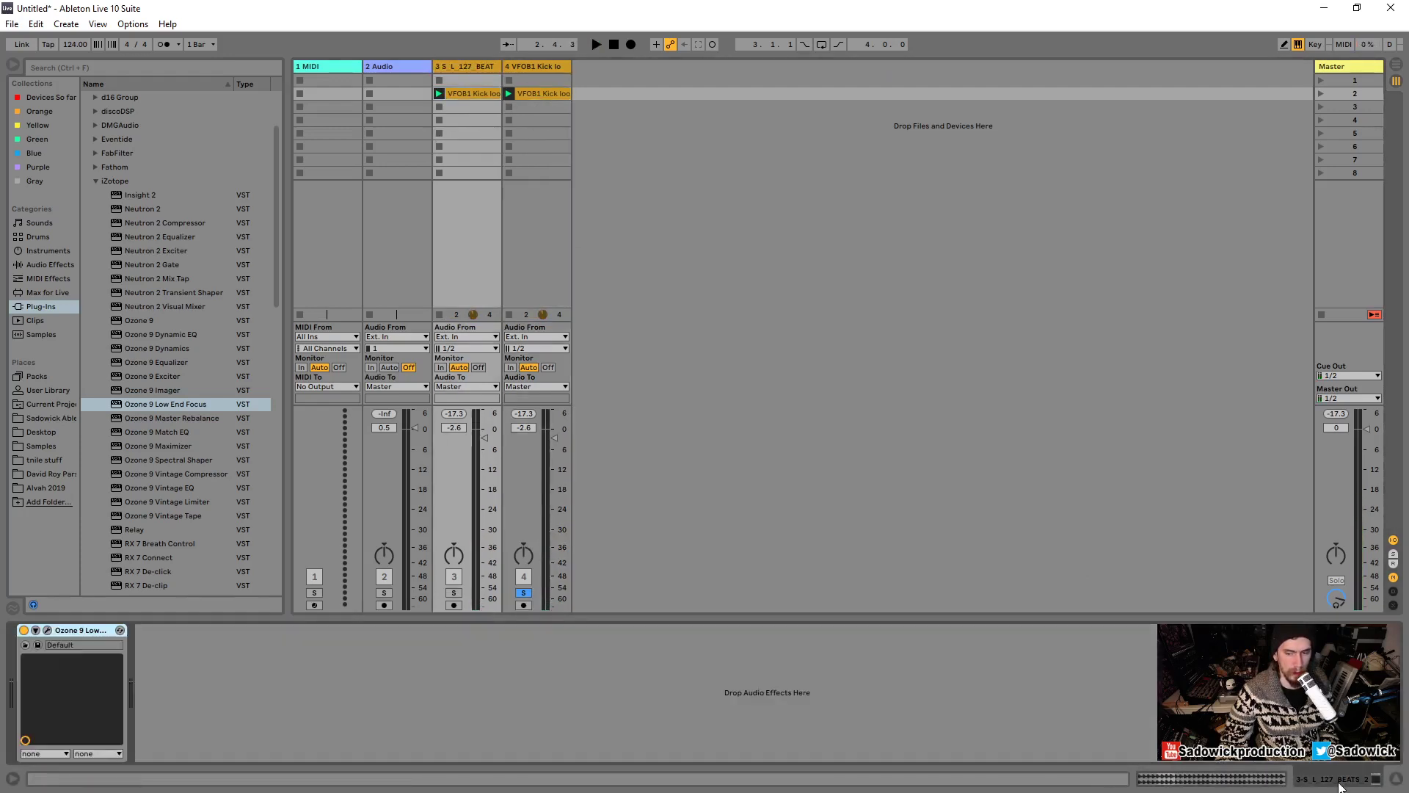
{"action": "right_click", "coordinate": [71, 628]}
{"action": "left_click", "coordinate": [94, 643]}
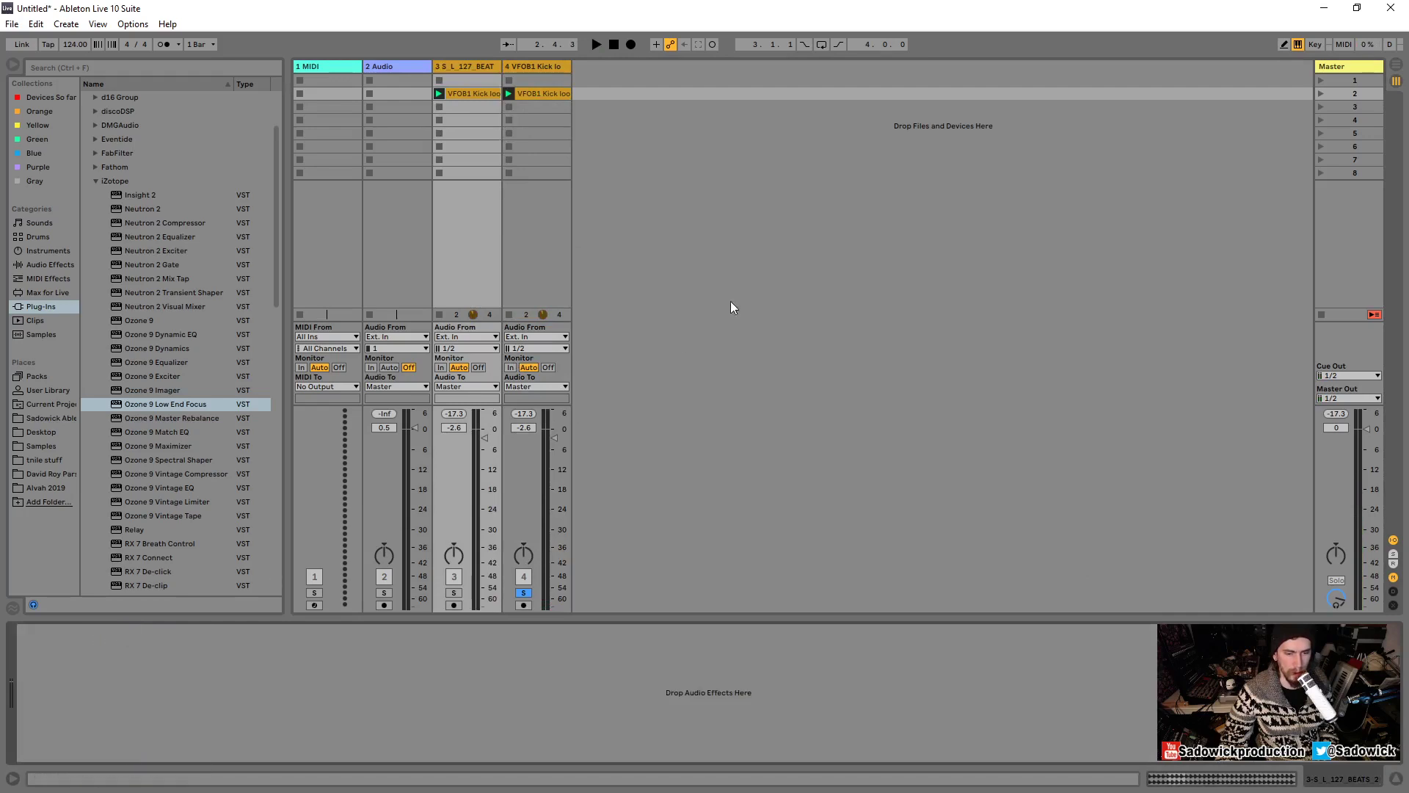
Unsolo track 4 and blend its rendered loop with track 3 during playback, setting track 4's volume to -4.0 dB.
{"action": "left_click", "coordinate": [523, 592]}
{"action": "left_click_drag", "start_coordinate": [554, 438], "coordinate": [554, 462]}
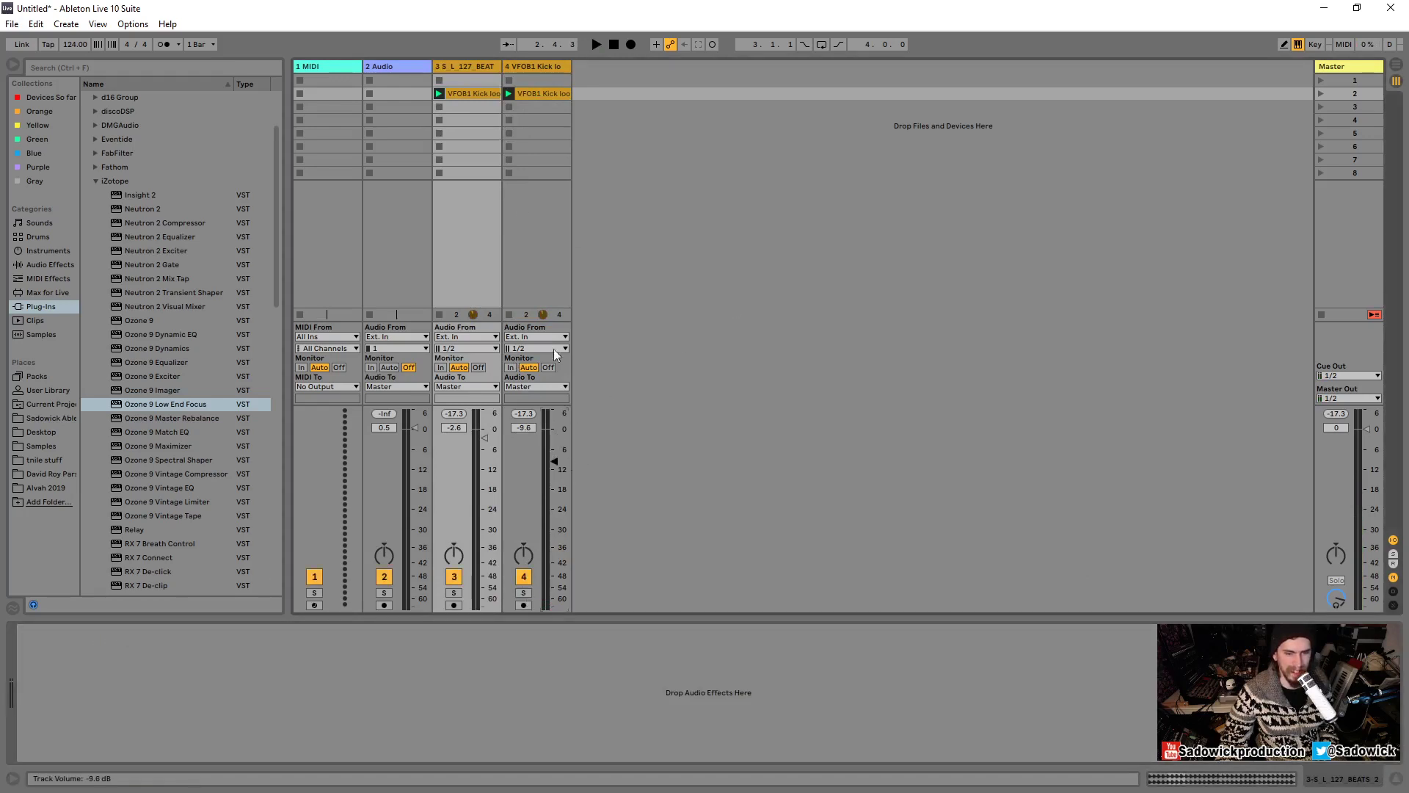
{"action": "key", "text": "space"}
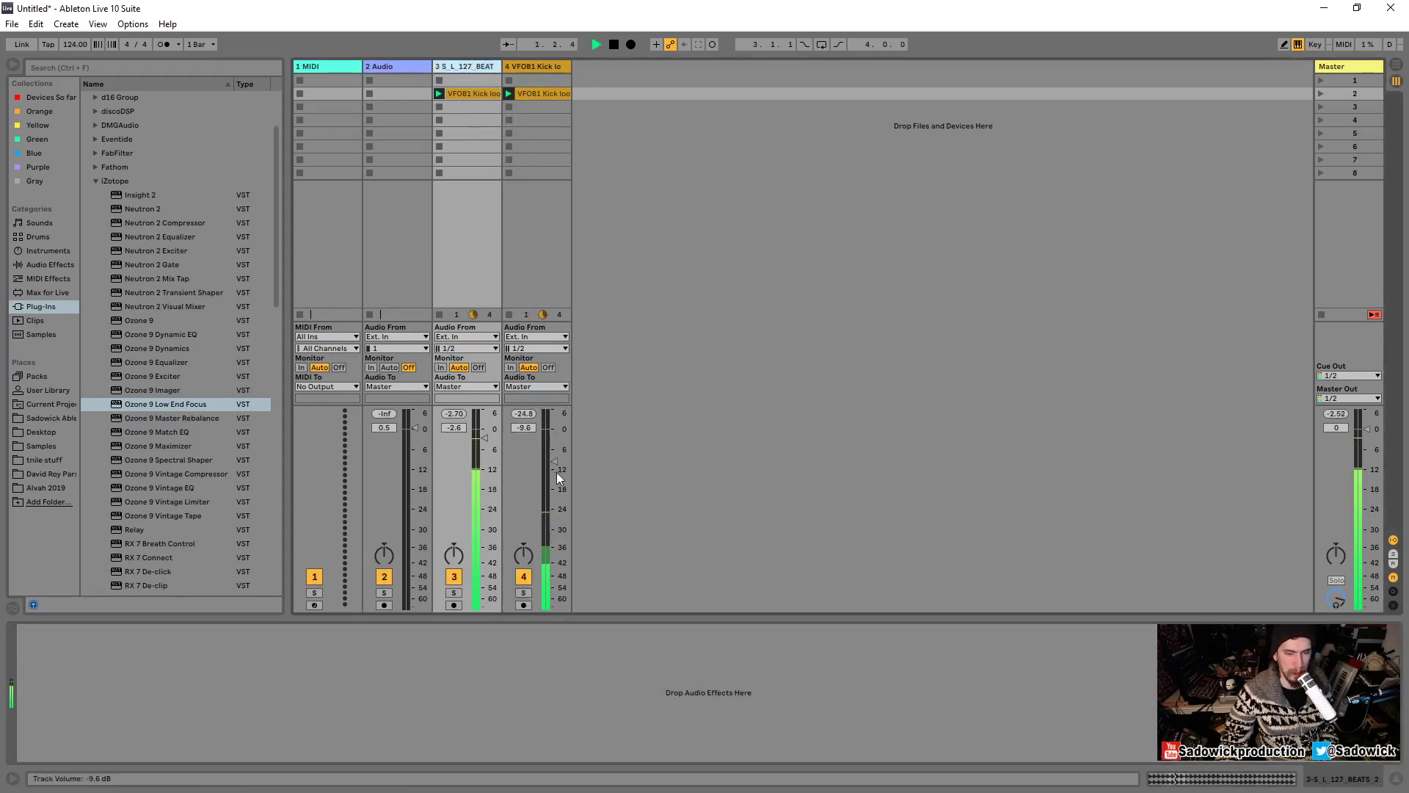
{"action": "left_click_drag", "start_coordinate": [554, 462], "coordinate": [554, 443]}
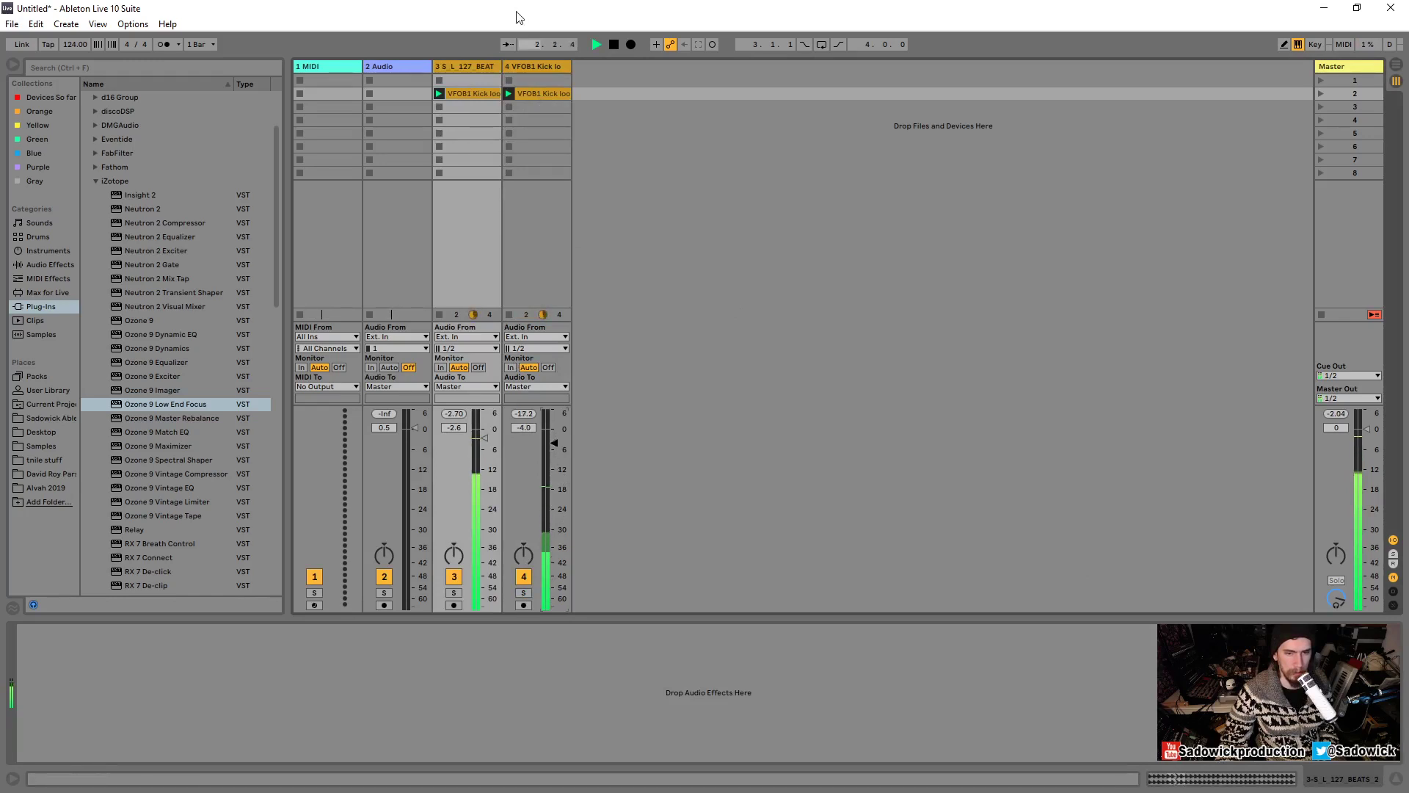
{"action": "left_click", "coordinate": [534, 64]}
{"action": "key", "text": "space"}
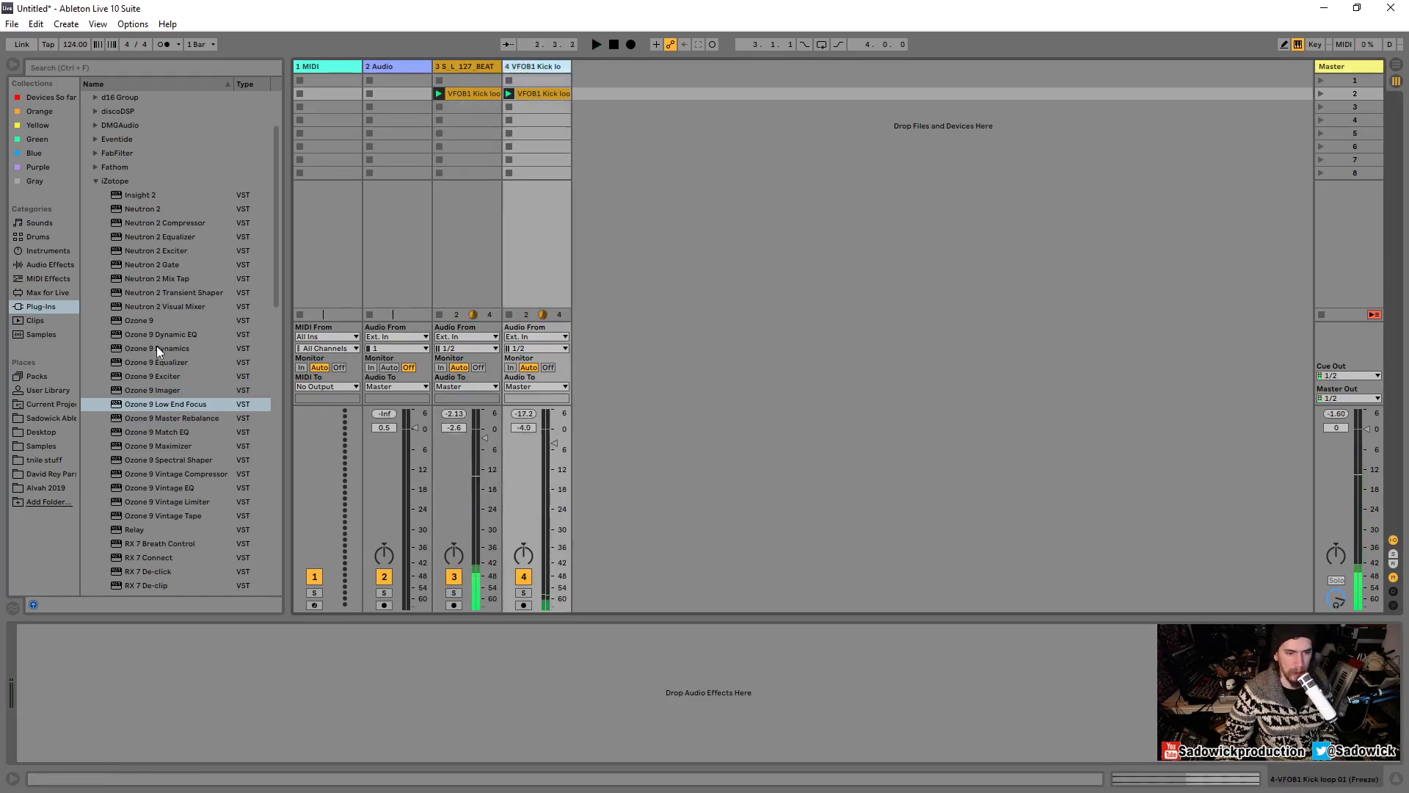
Solo track 4 again and listen to the processed loop alone at its new level.
{"action": "left_click", "coordinate": [523, 592]}
{"action": "key", "text": "space"}
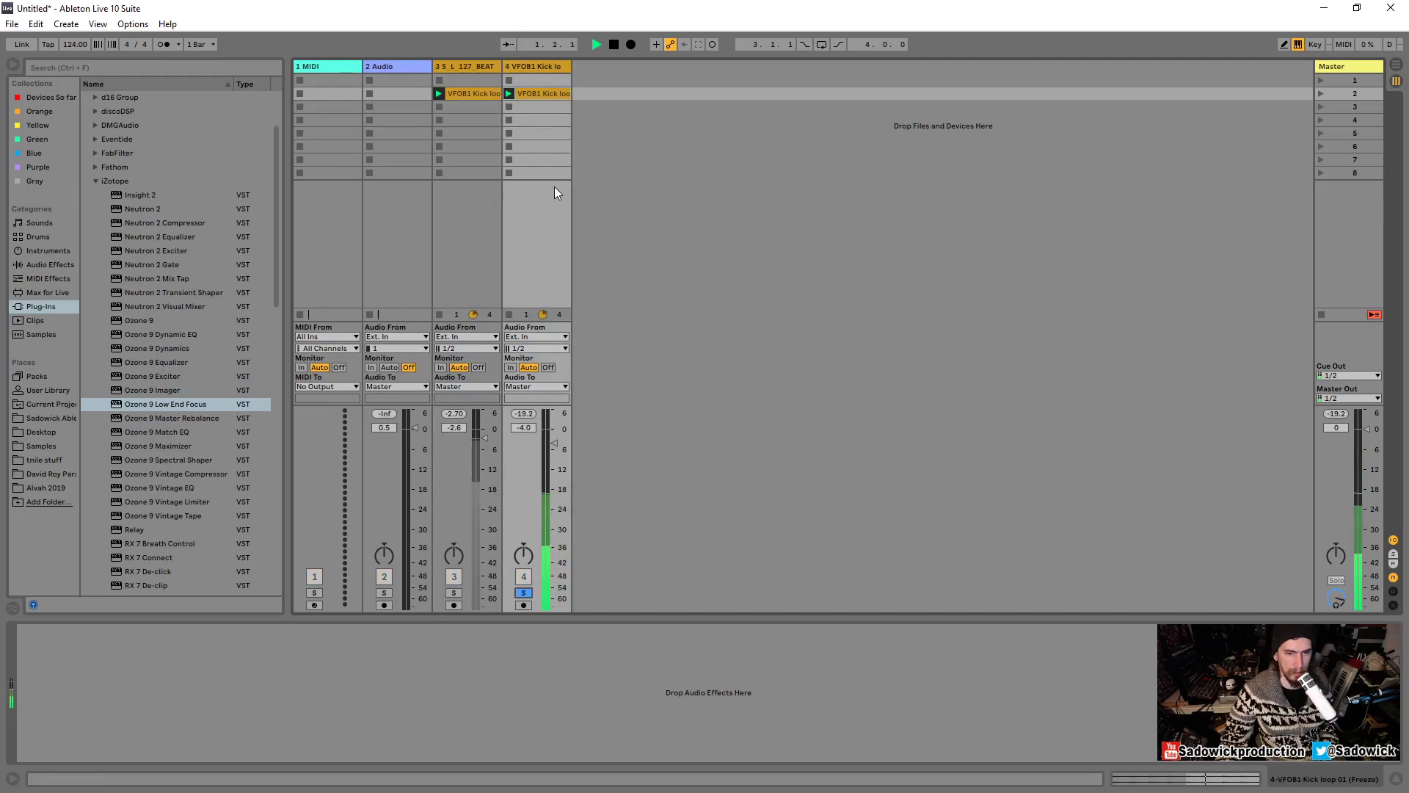
{"action": "key", "text": "space"}
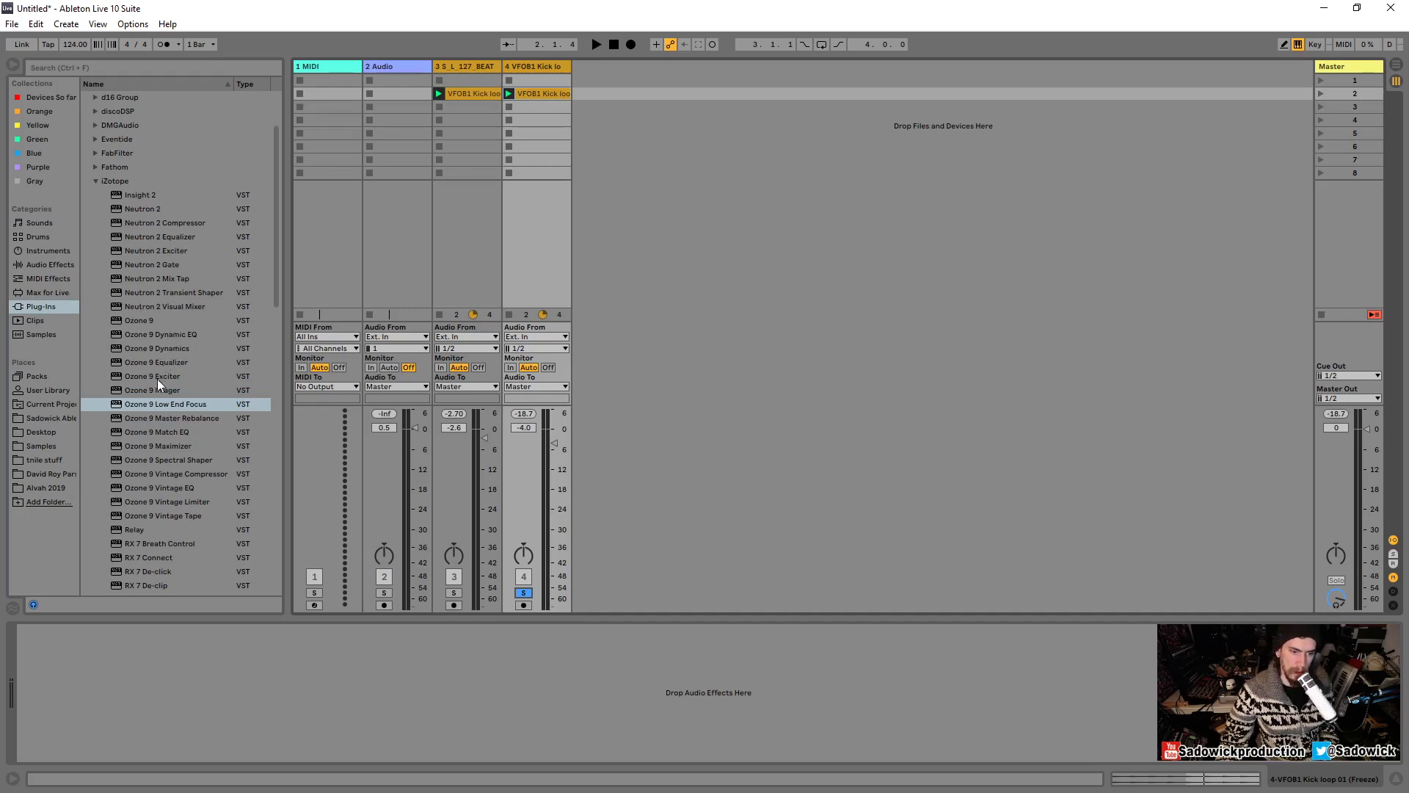
Add Ozone 9 Exciter to track 4 and raise its Triode Amount to 13.9 while the loop plays.
{"action": "left_click_drag", "start_coordinate": [144, 376], "coordinate": [535, 66]}
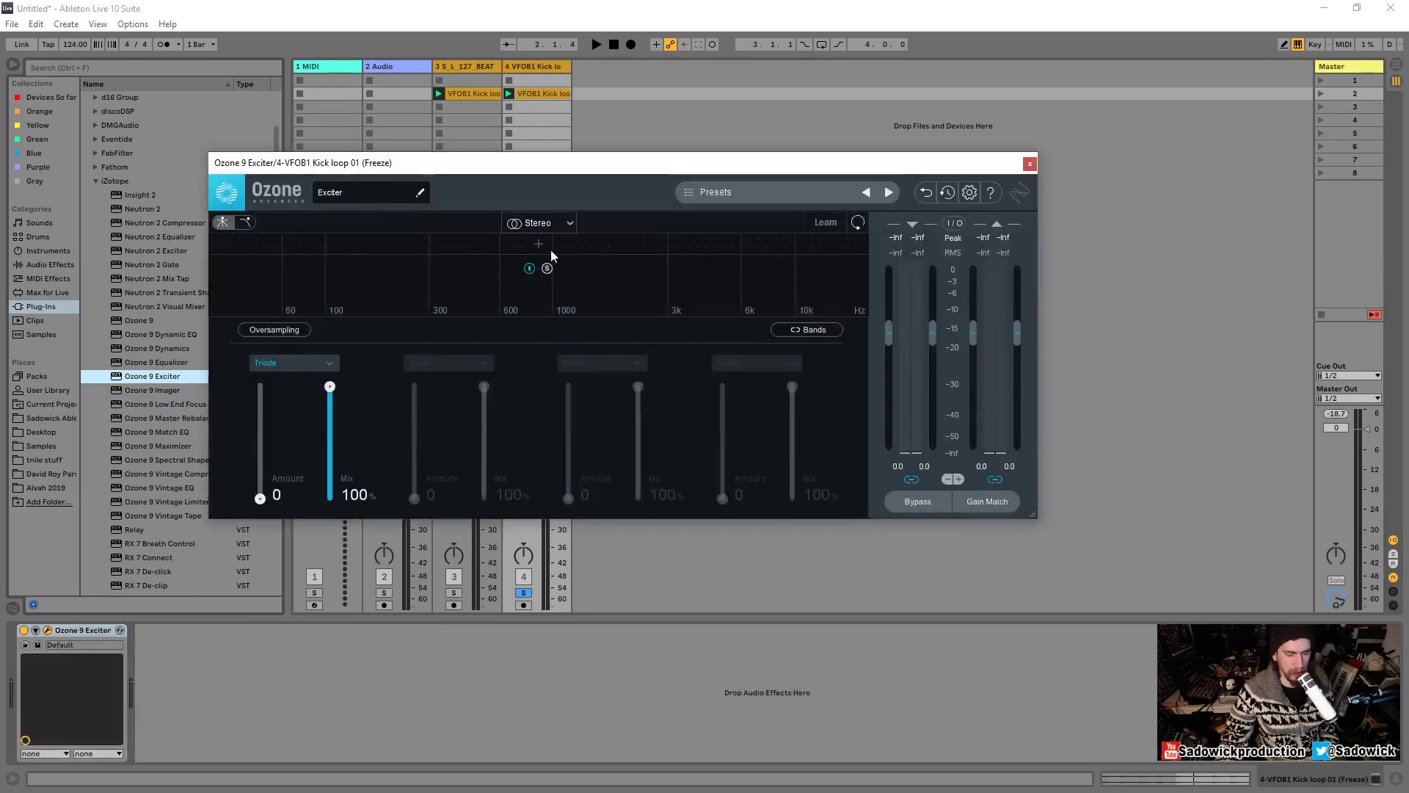
{"action": "left_click_drag", "start_coordinate": [418, 163], "coordinate": [453, 160]}
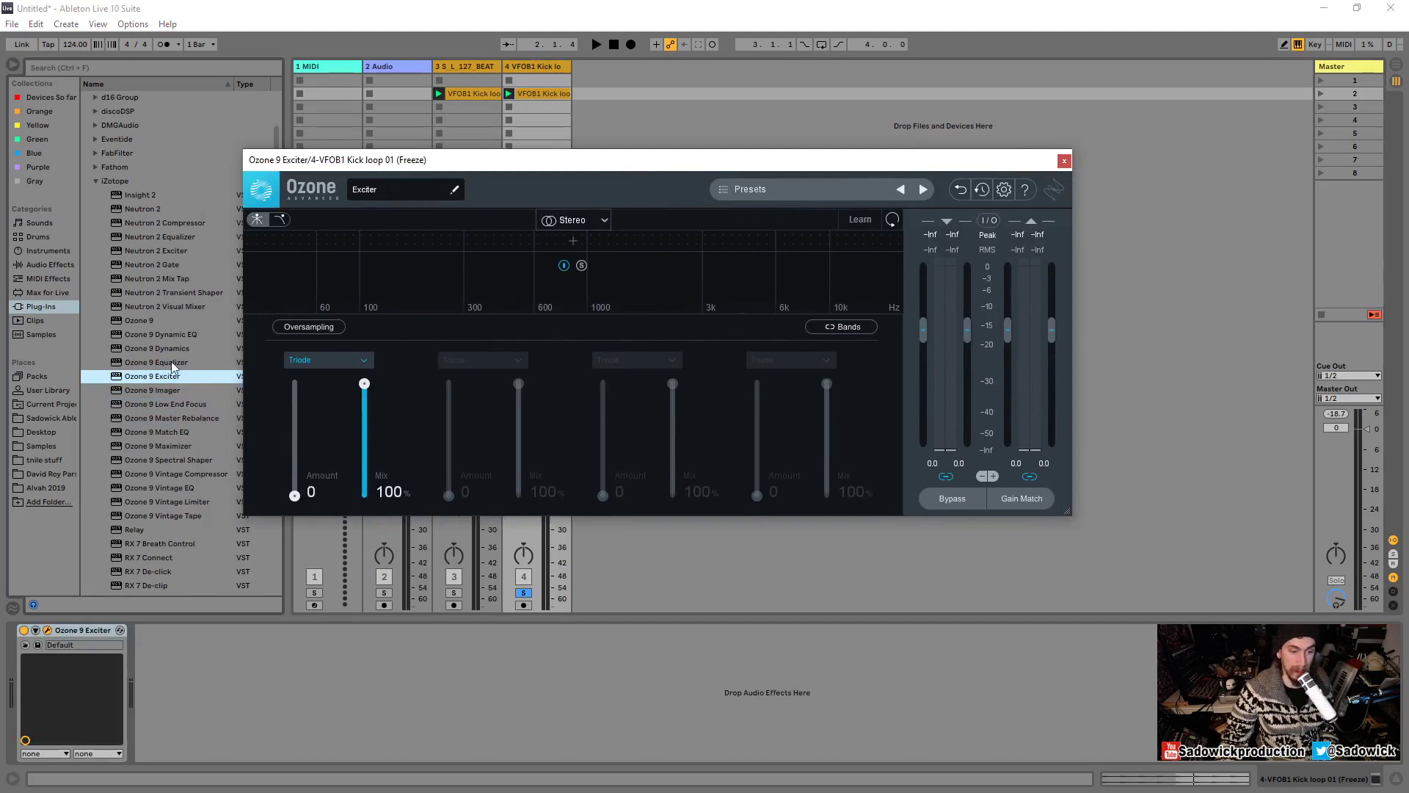
{"action": "left_click_drag", "start_coordinate": [293, 496], "coordinate": [298, 394]}
{"action": "key", "text": "space"}
{"action": "left_click_drag", "start_coordinate": [481, 157], "coordinate": [736, 54]}
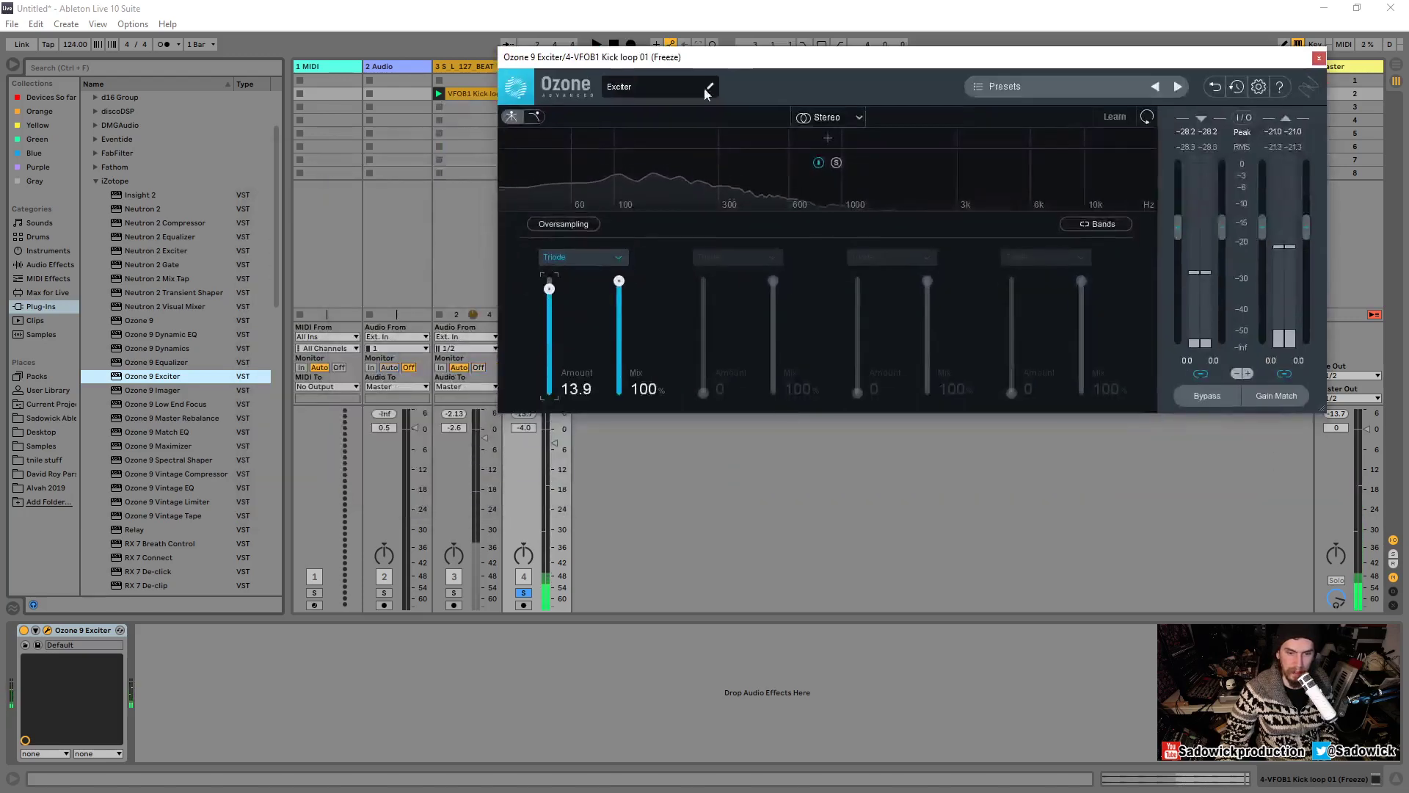
Unsolo track 4 to hear the excited loop together with track 3.
{"action": "left_click", "coordinate": [526, 592]}
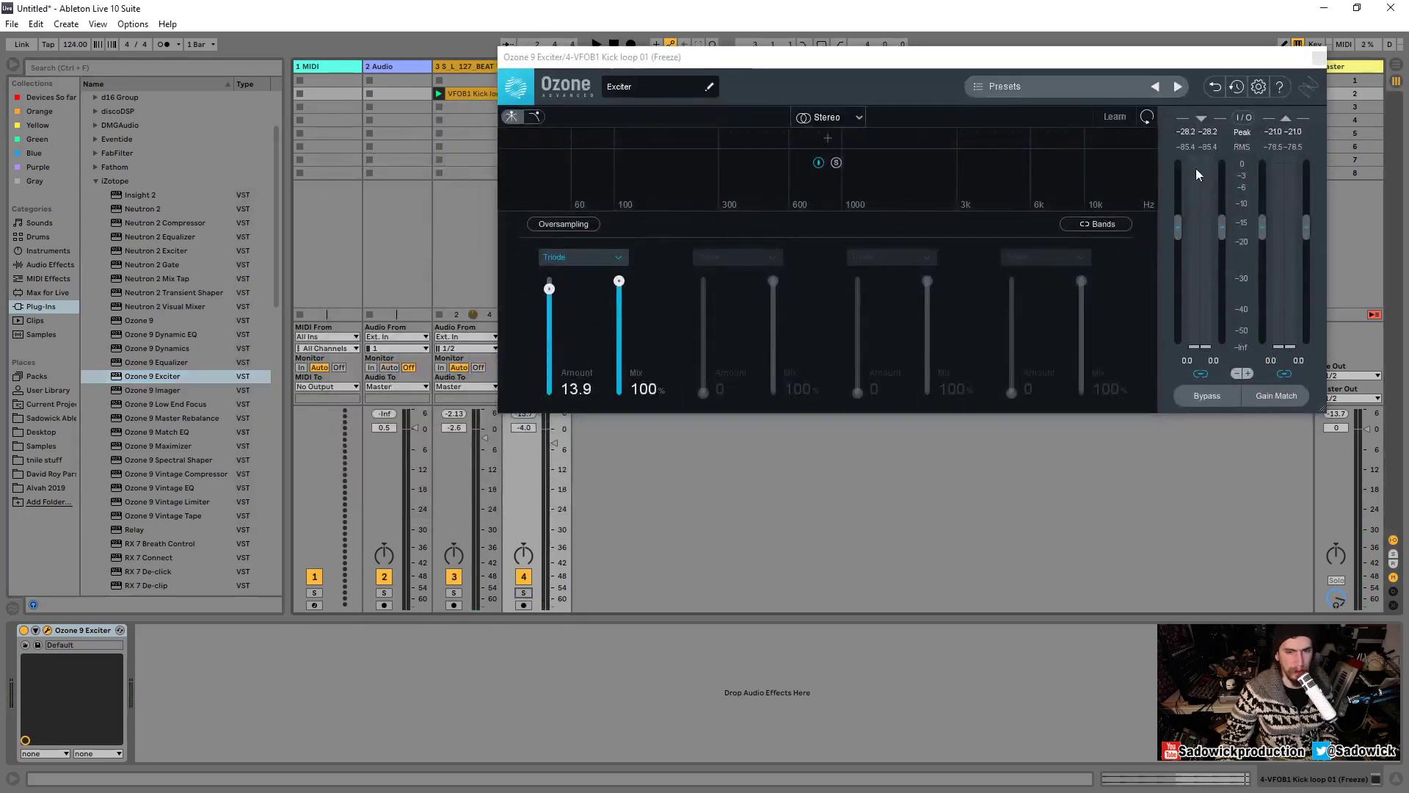
{"action": "left_click", "coordinate": [1321, 409]}
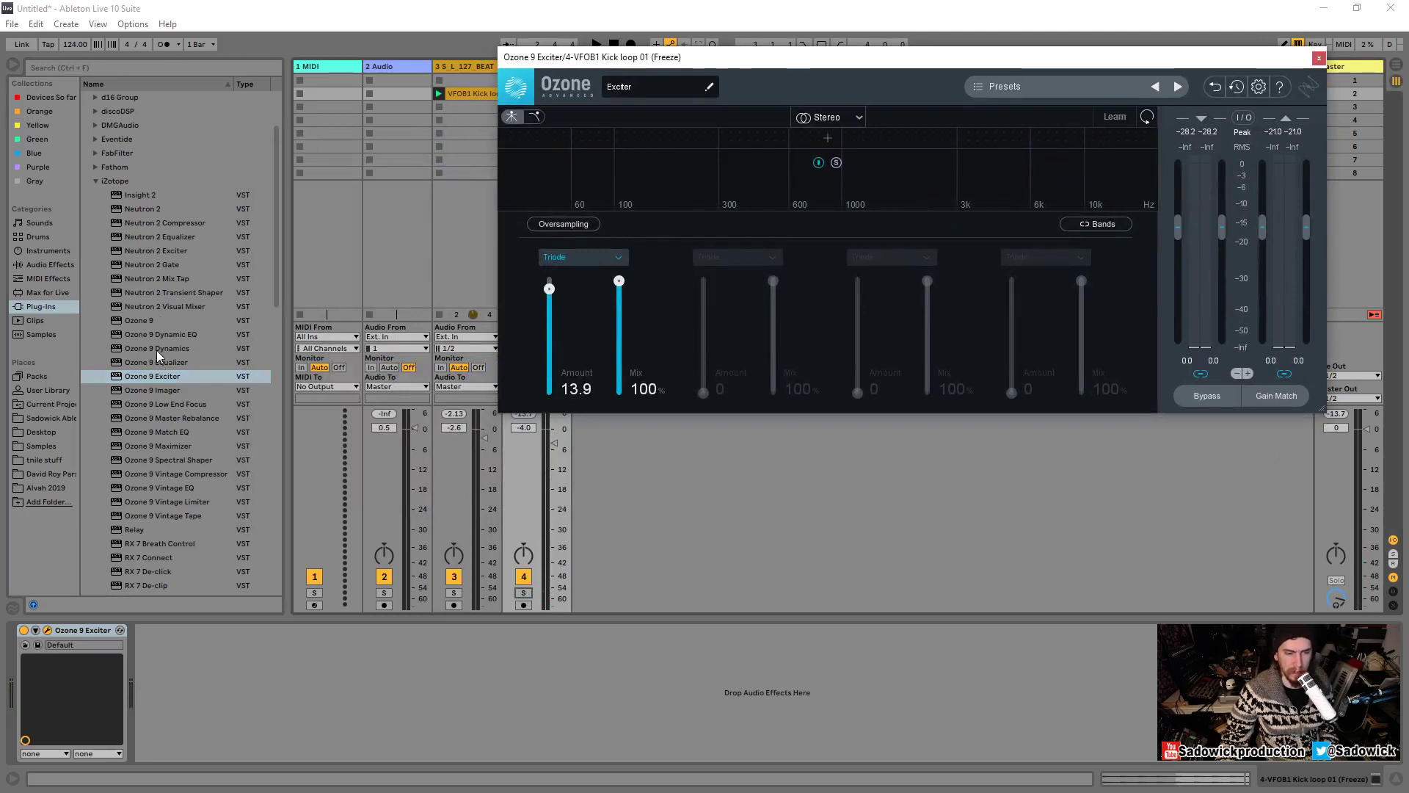
{"action": "left_click", "coordinate": [136, 320]}
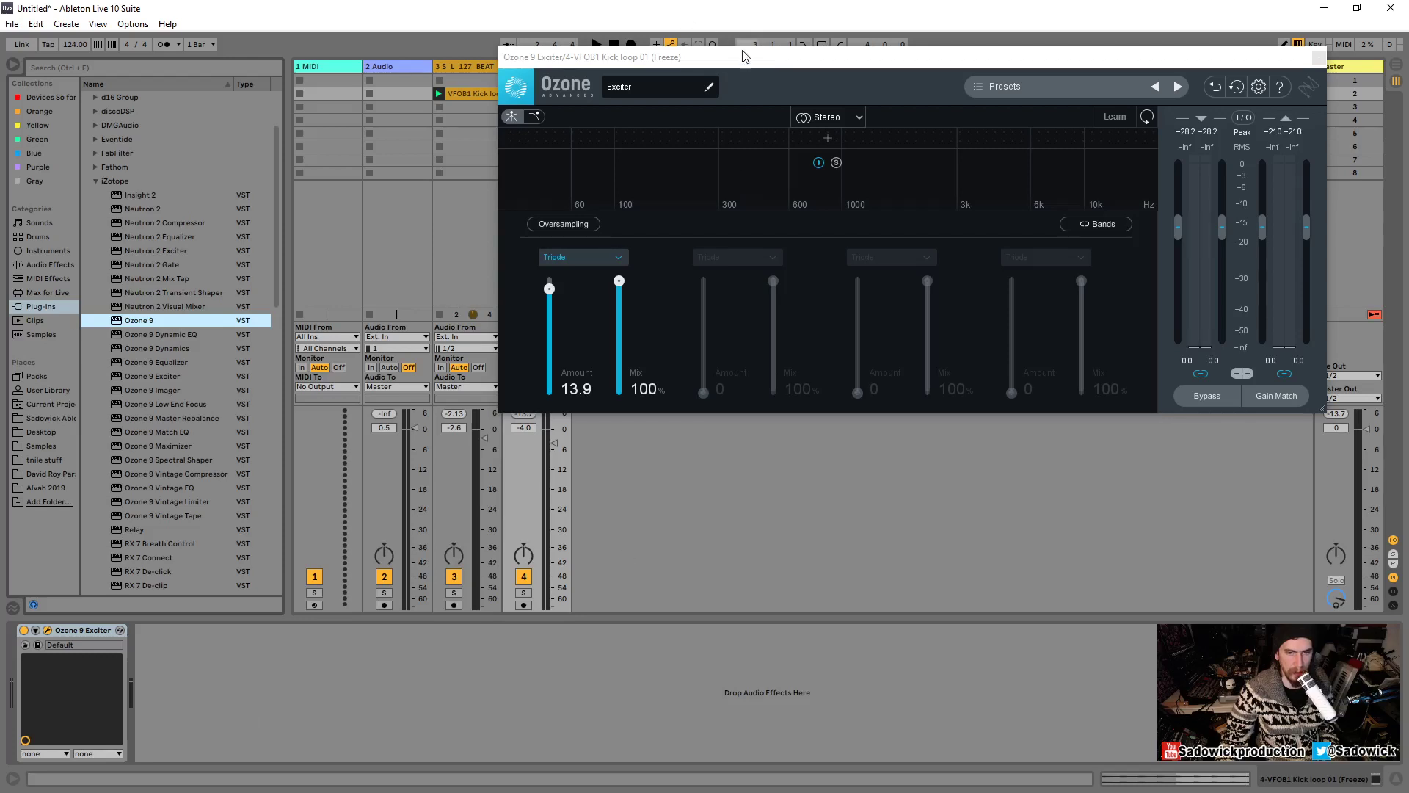
Enable Oversampling in the Exciter and split it into two bands with the crossover at 590 Hz.
{"action": "left_click_drag", "start_coordinate": [743, 58], "coordinate": [660, 101]}
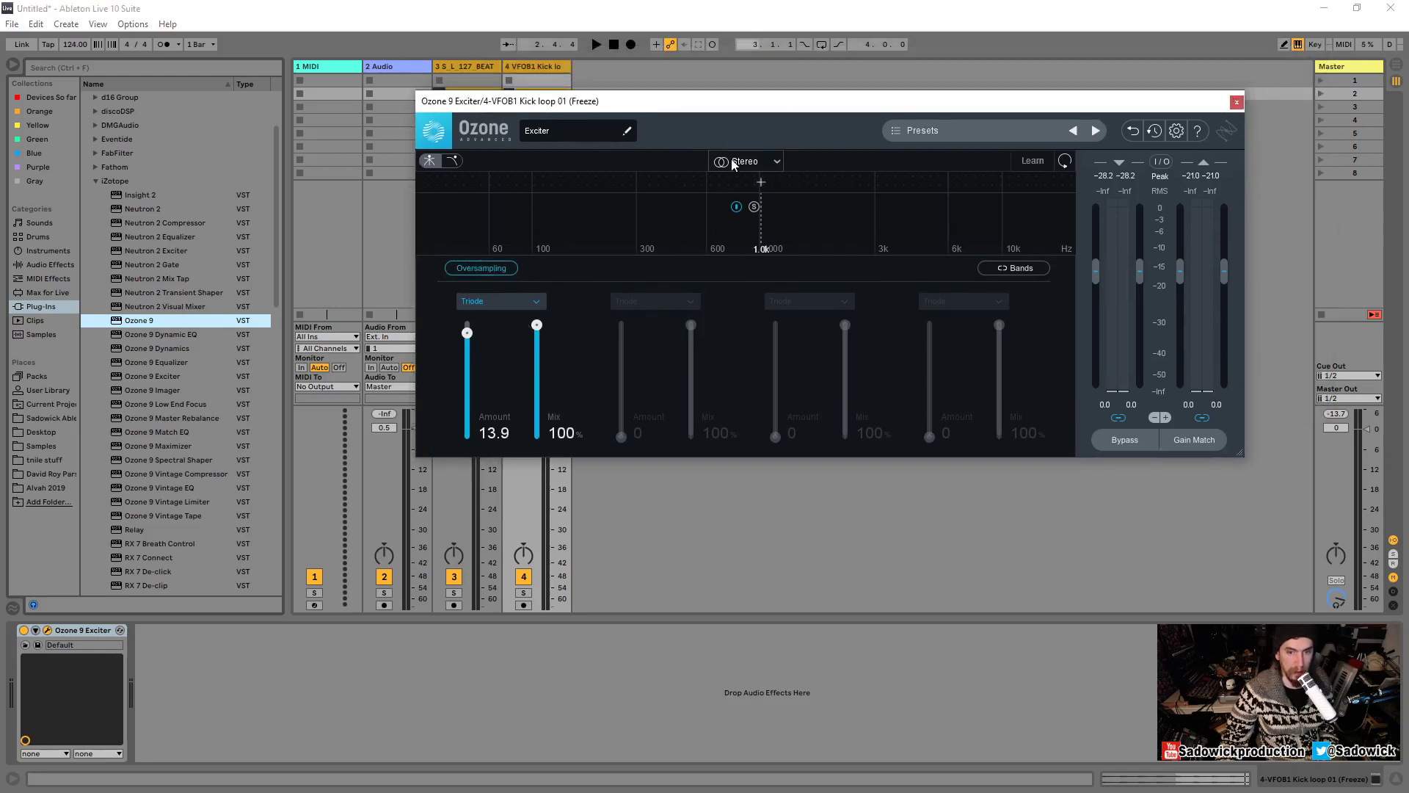
{"action": "left_click", "coordinate": [743, 181]}
{"action": "left_click", "coordinate": [489, 304]}
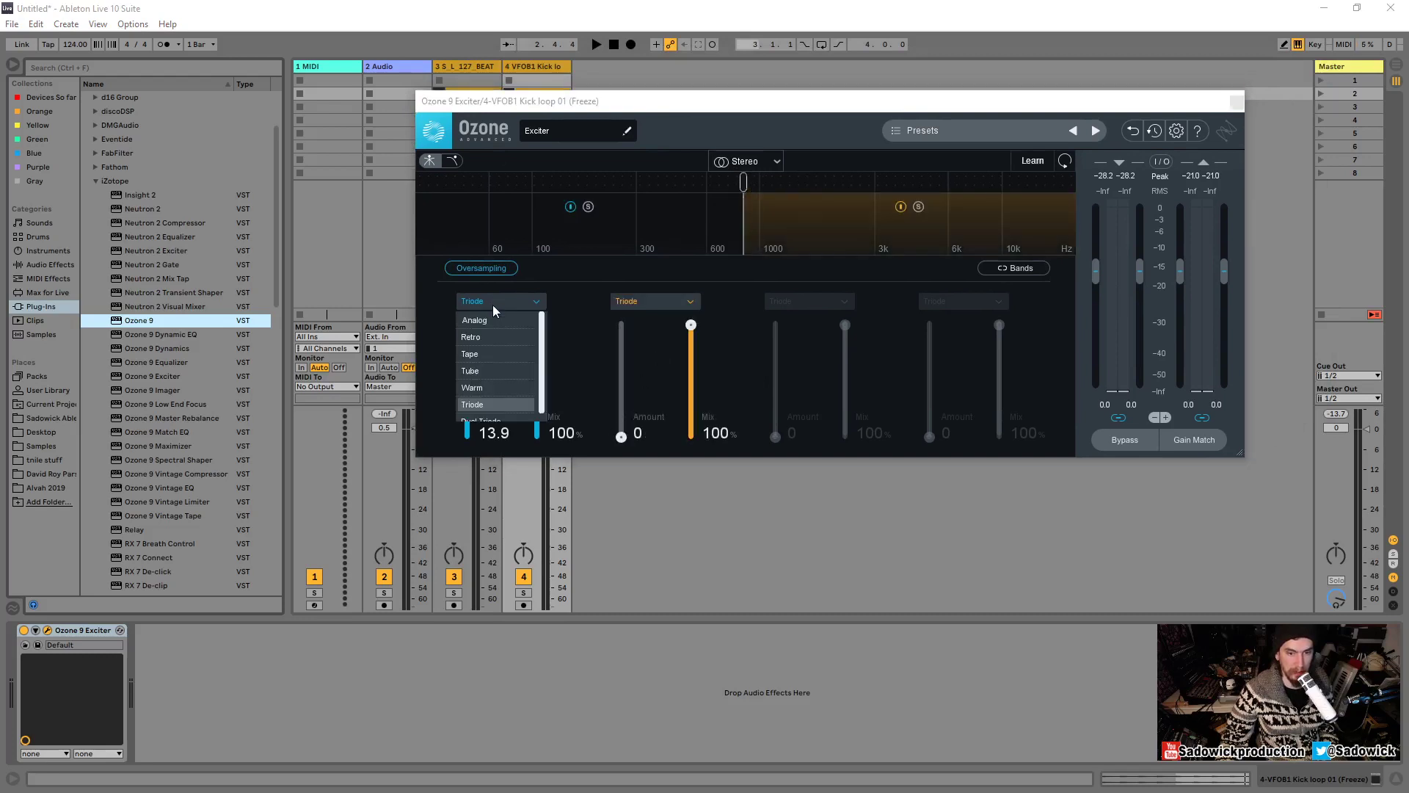
{"action": "left_click_drag", "start_coordinate": [744, 182], "coordinate": [705, 182]}
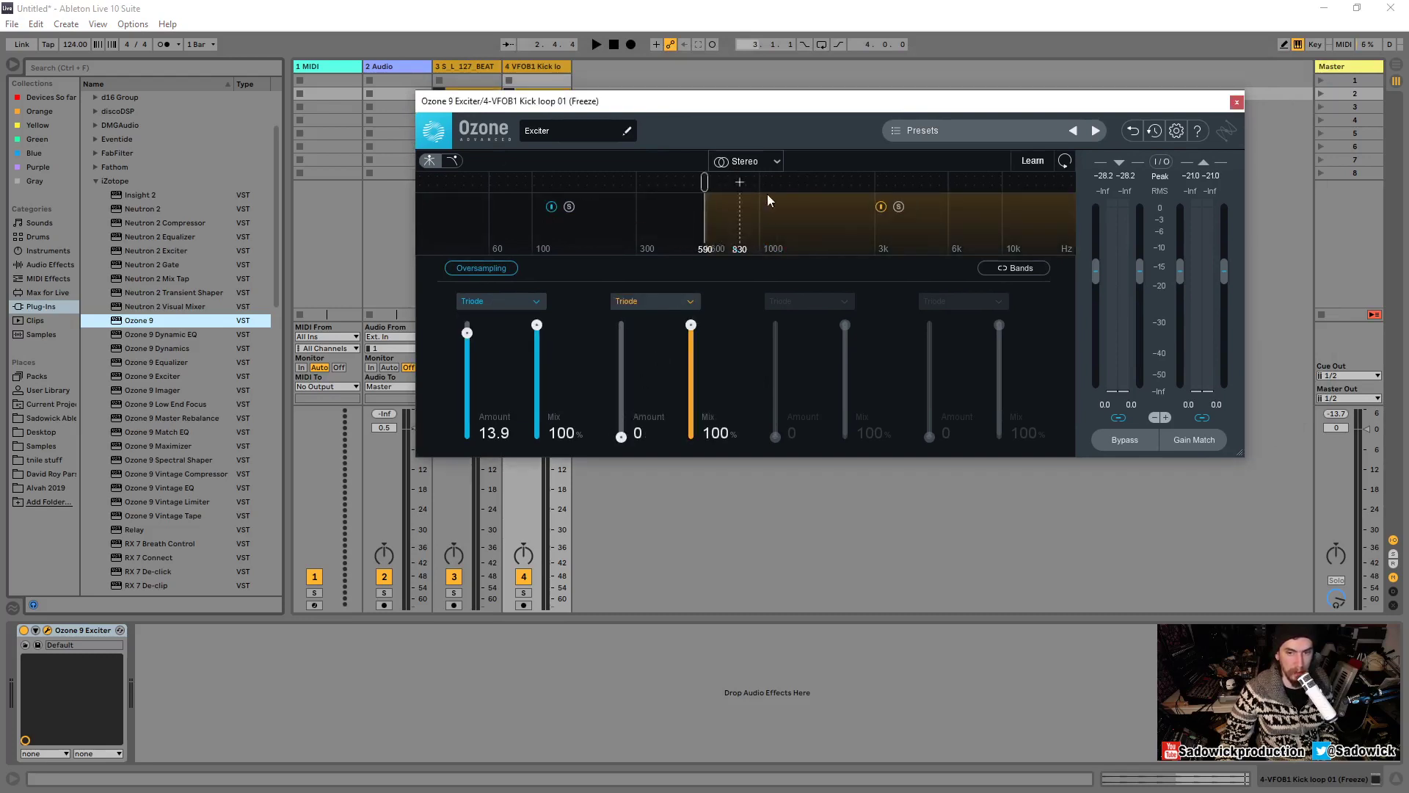
Try the crossover at 331 Hz with the upper band in Warm mode at Amount 15 during soloed playback.
{"action": "key", "text": "space"}
{"action": "left_click", "coordinate": [900, 206]}
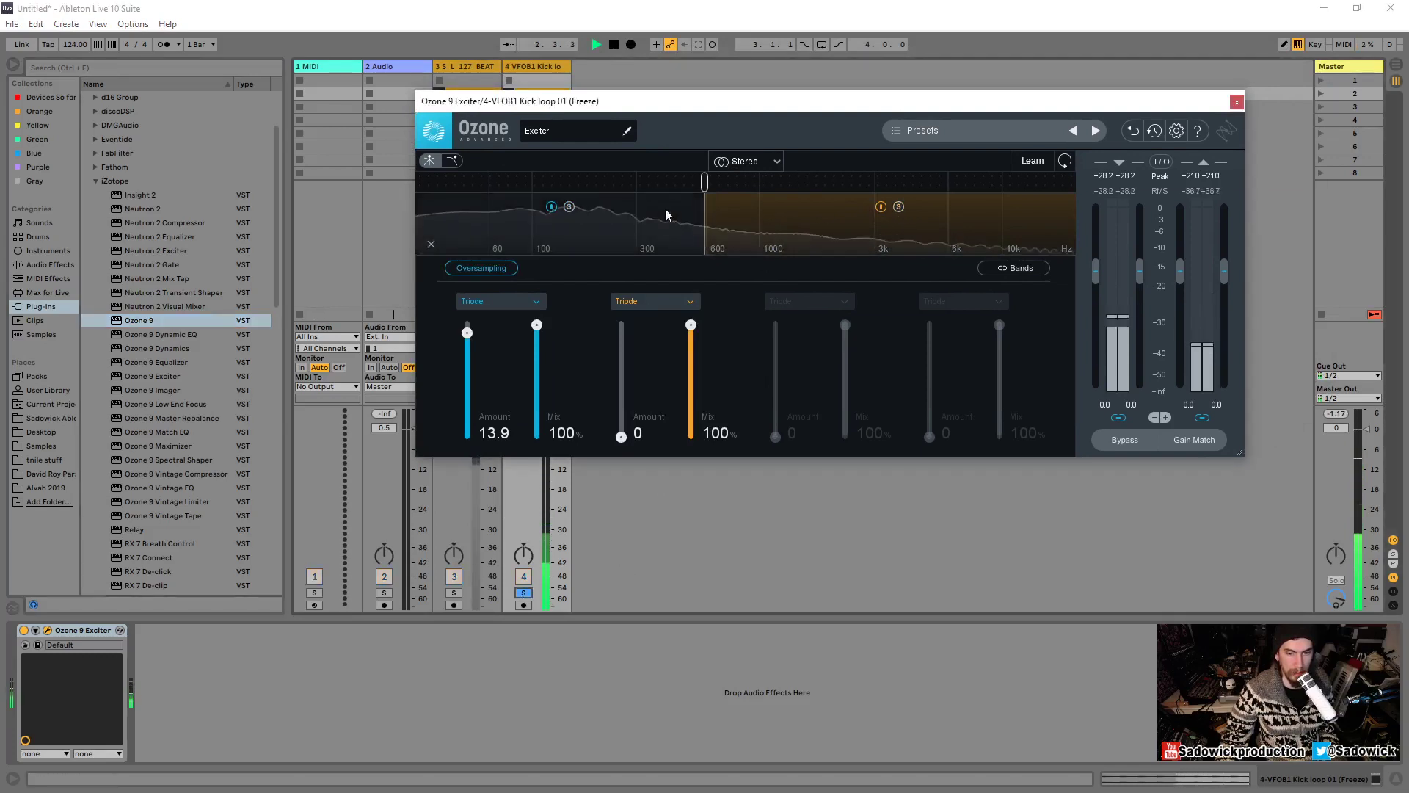
{"action": "left_click_drag", "start_coordinate": [705, 182], "coordinate": [645, 182]}
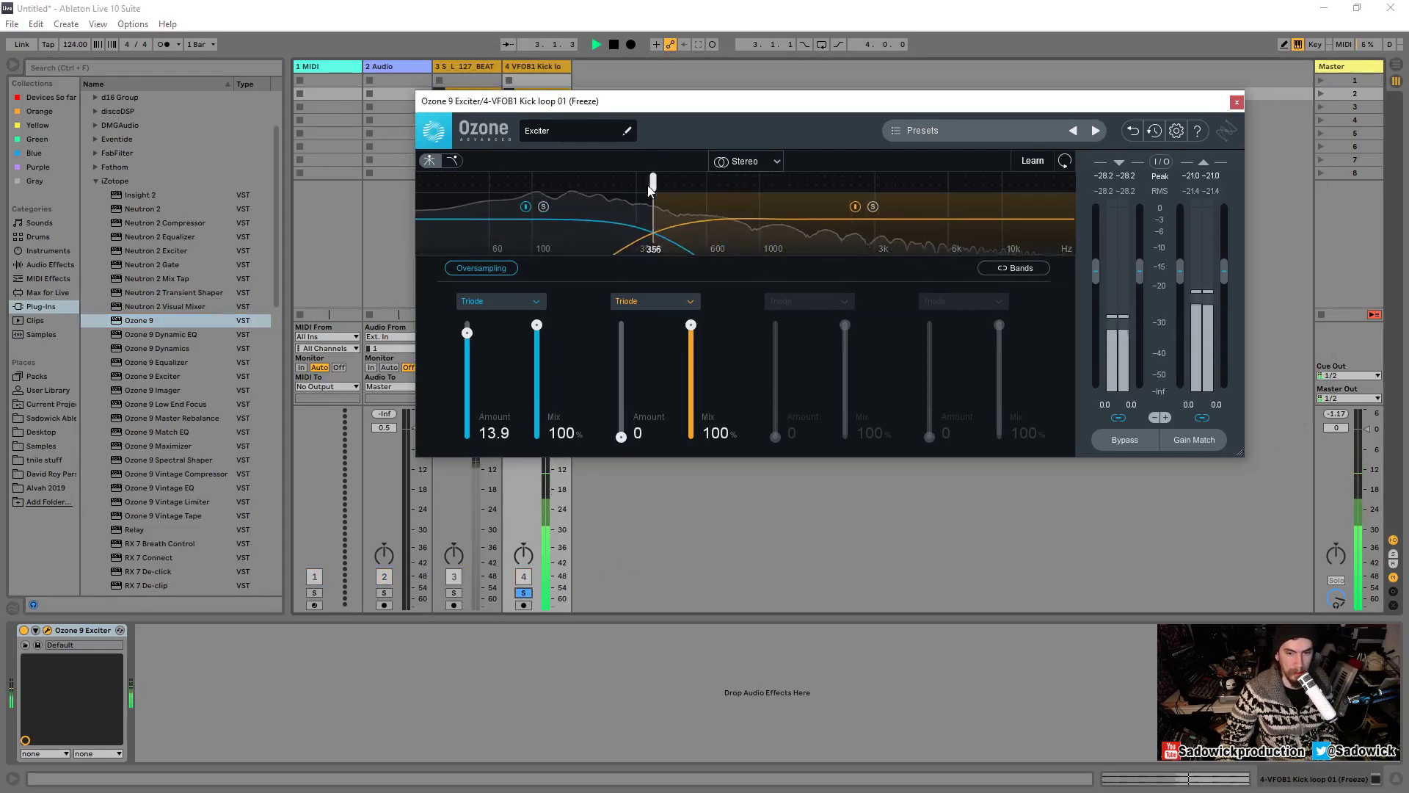
{"action": "left_click_drag", "start_coordinate": [620, 439], "coordinate": [617, 297]}
{"action": "left_click", "coordinate": [635, 306]}
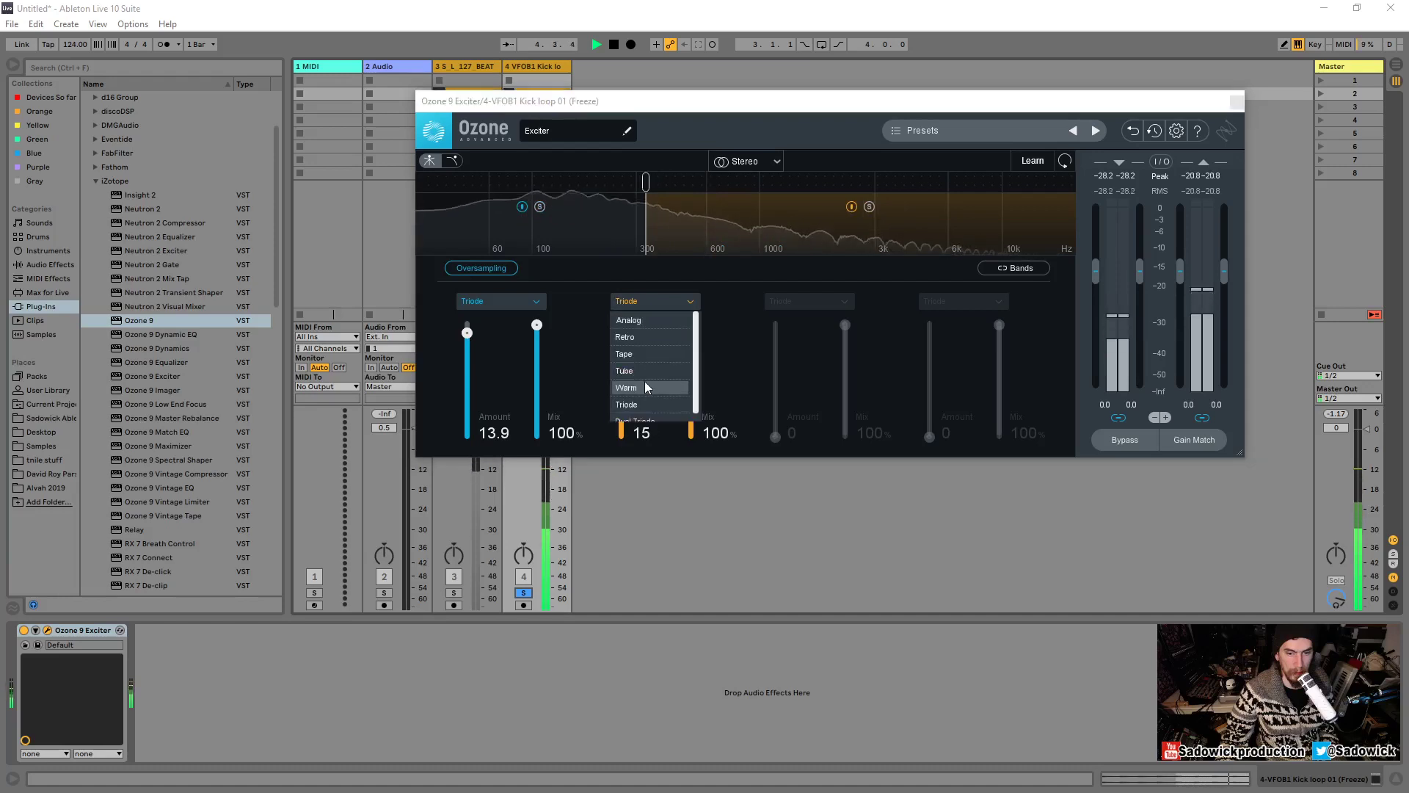
{"action": "left_click", "coordinate": [644, 381]}
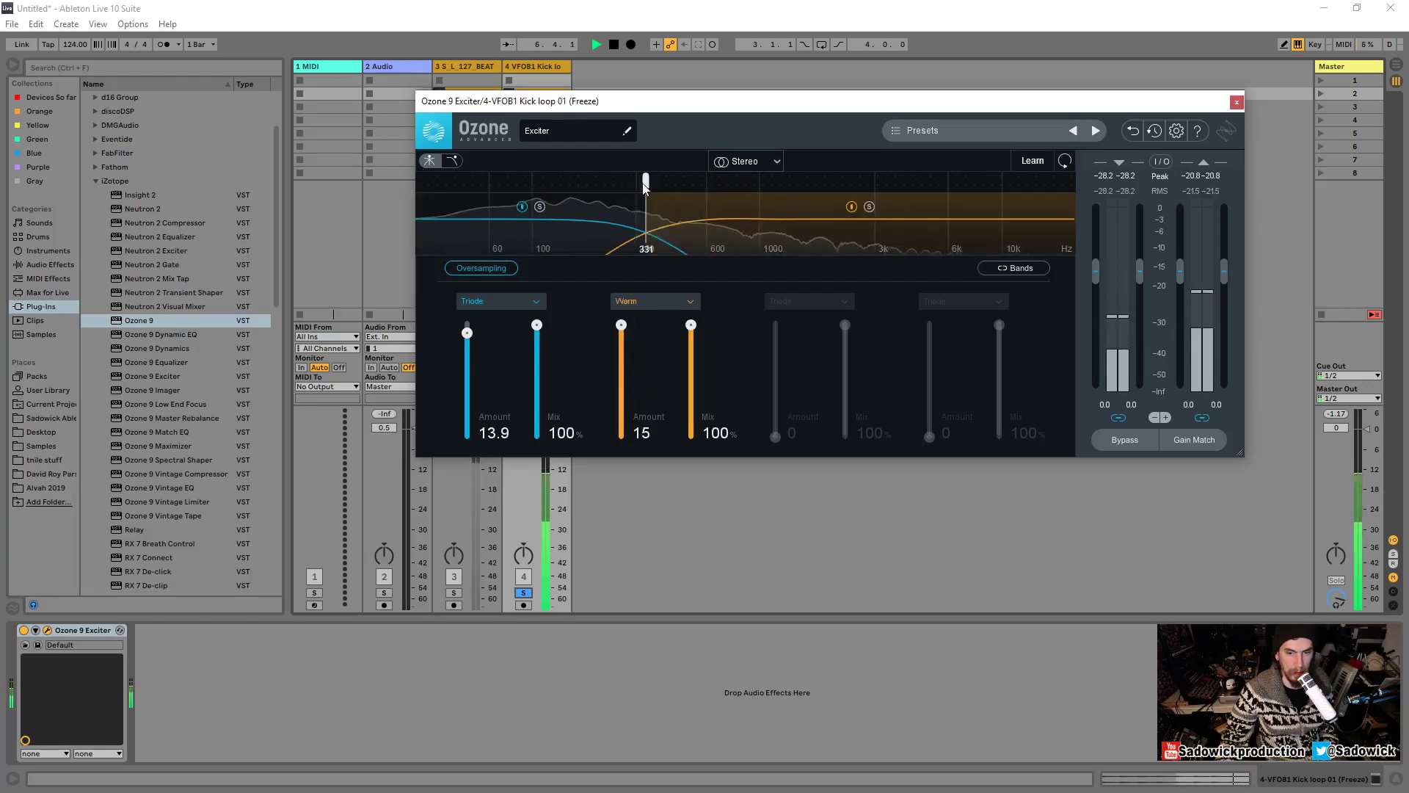
Lower the Exciter crossover further, switch the upper band to Tube with Amount 11.6, audition it and close the Exciter window.
{"action": "left_click_drag", "start_coordinate": [646, 213], "coordinate": [565, 187]}
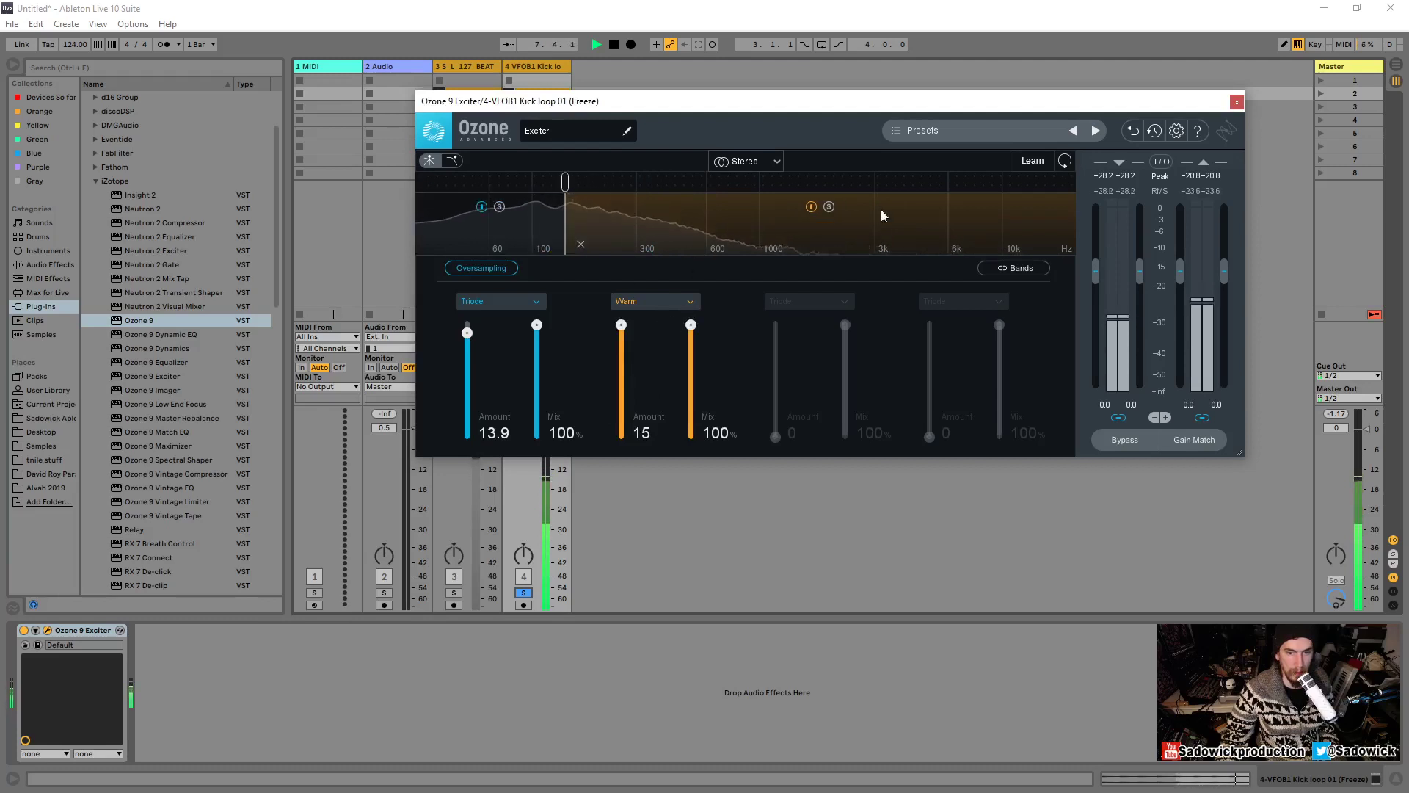
{"action": "left_click", "coordinate": [662, 297]}
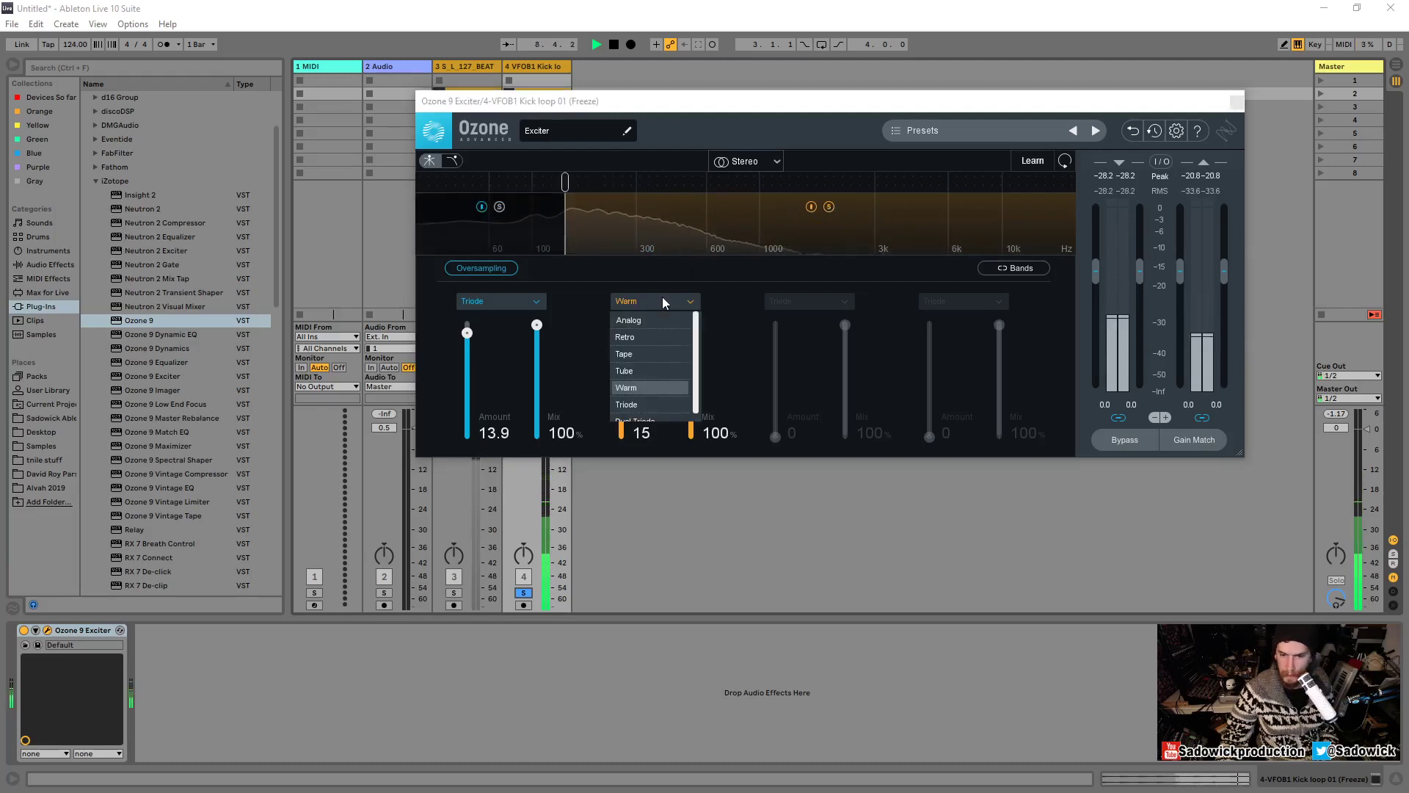
{"action": "left_click", "coordinate": [653, 367]}
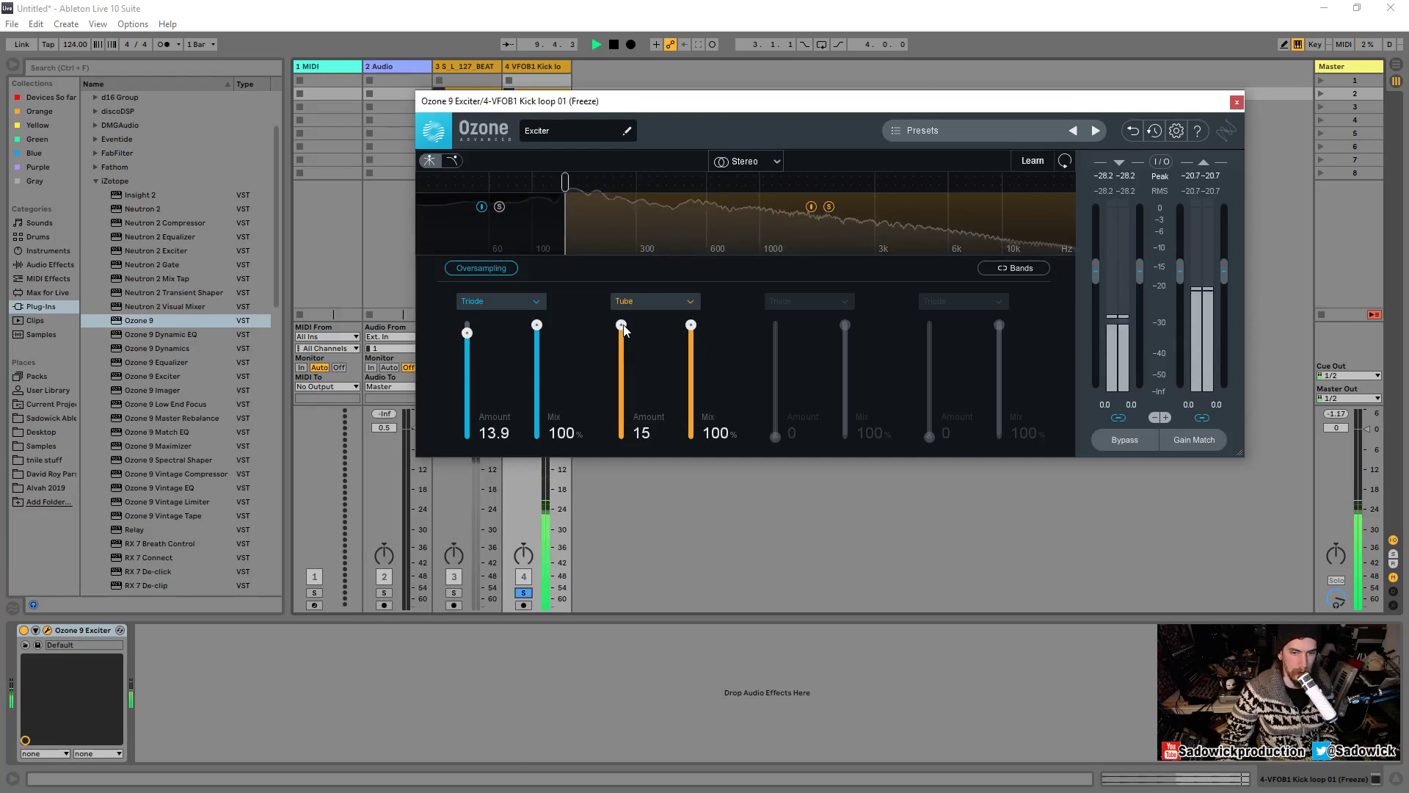
{"action": "mouse_move", "coordinate": [621, 327]}
{"action": "left_mouse_down"}
{"action": "mouse_move", "coordinate": [622, 376]}
{"action": "mouse_move", "coordinate": [621, 353]}
{"action": "left_mouse_up"}
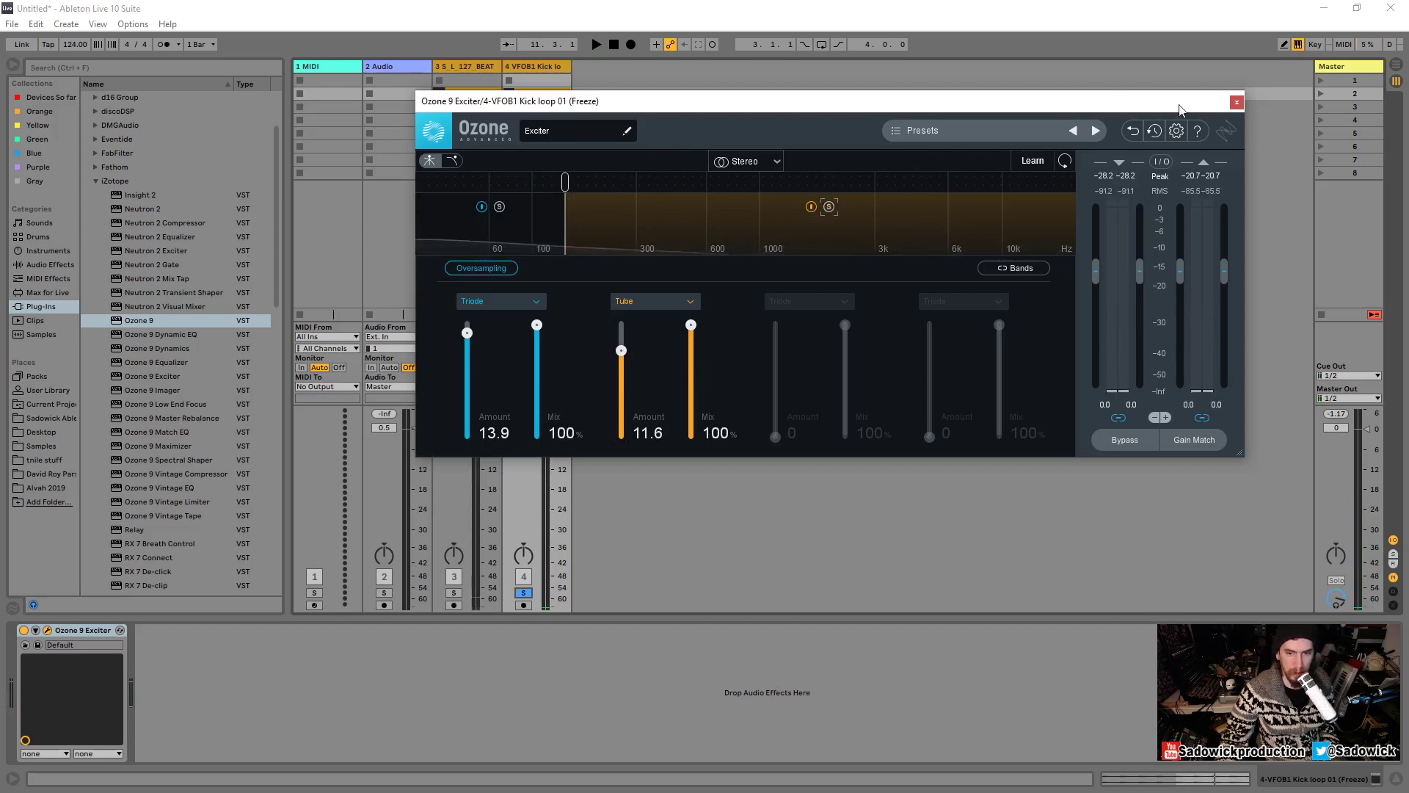
{"action": "key", "text": "space"}
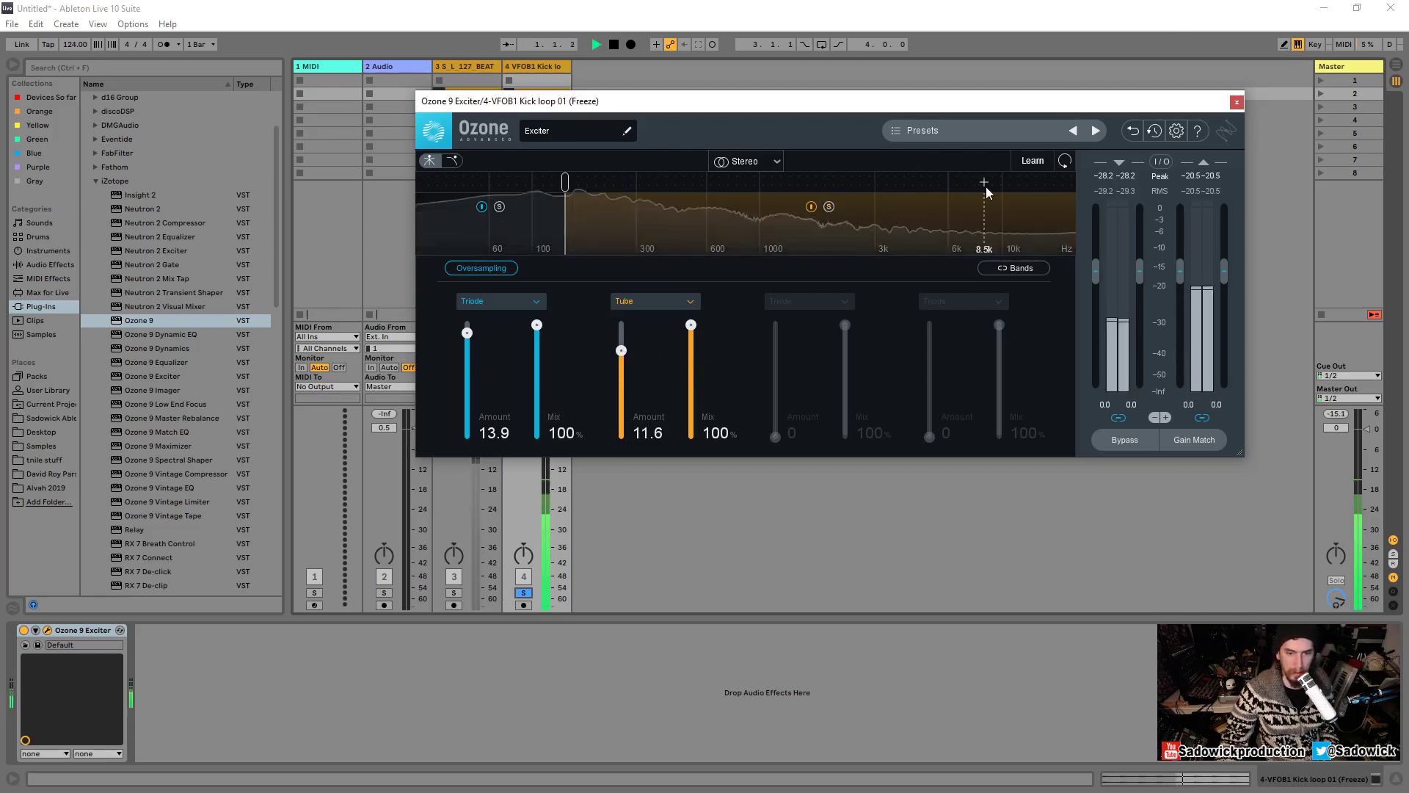
{"action": "left_click", "coordinate": [1236, 102]}
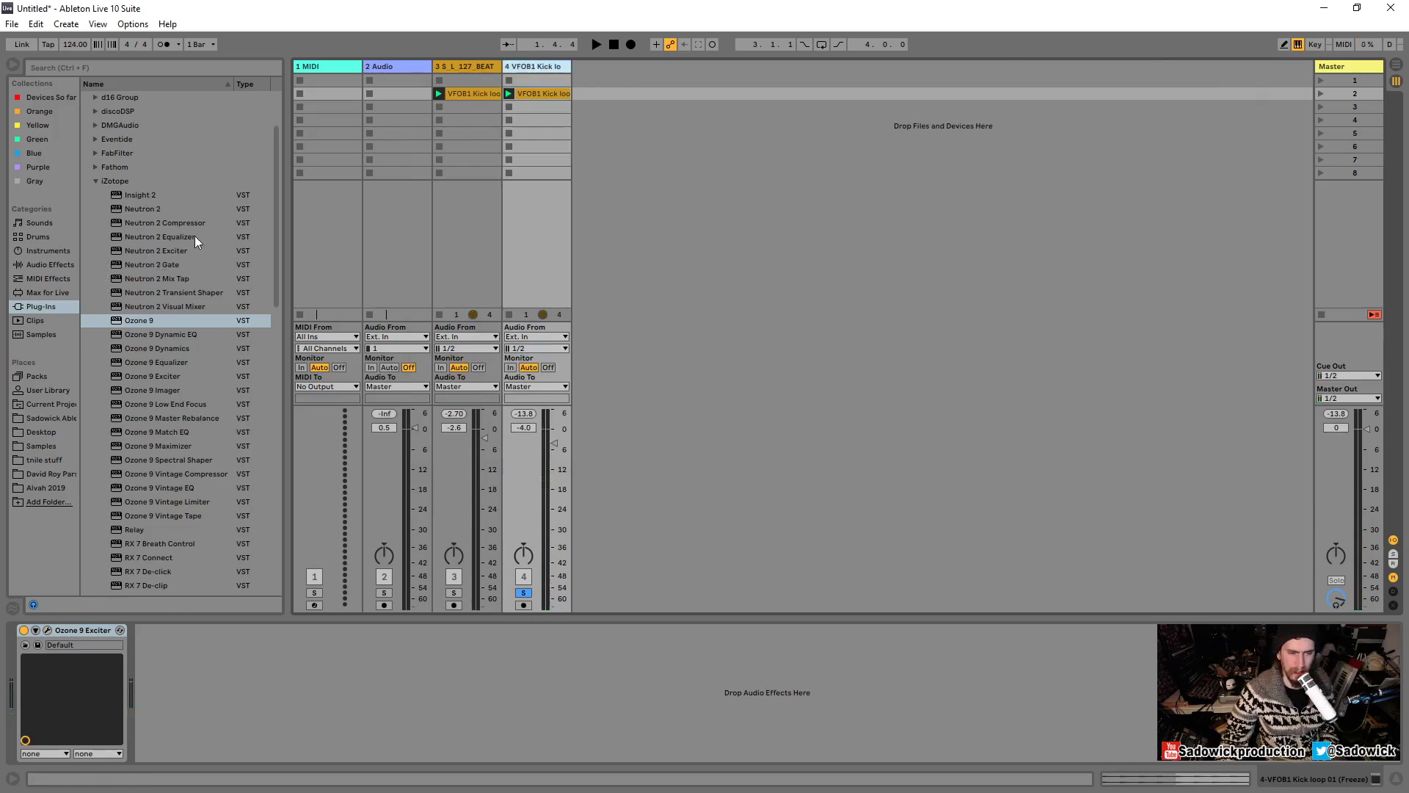
Add Neutron 2 Compressor after the Exciter on track 4 and dismiss its preset manager.
{"action": "left_click", "coordinate": [171, 223]}
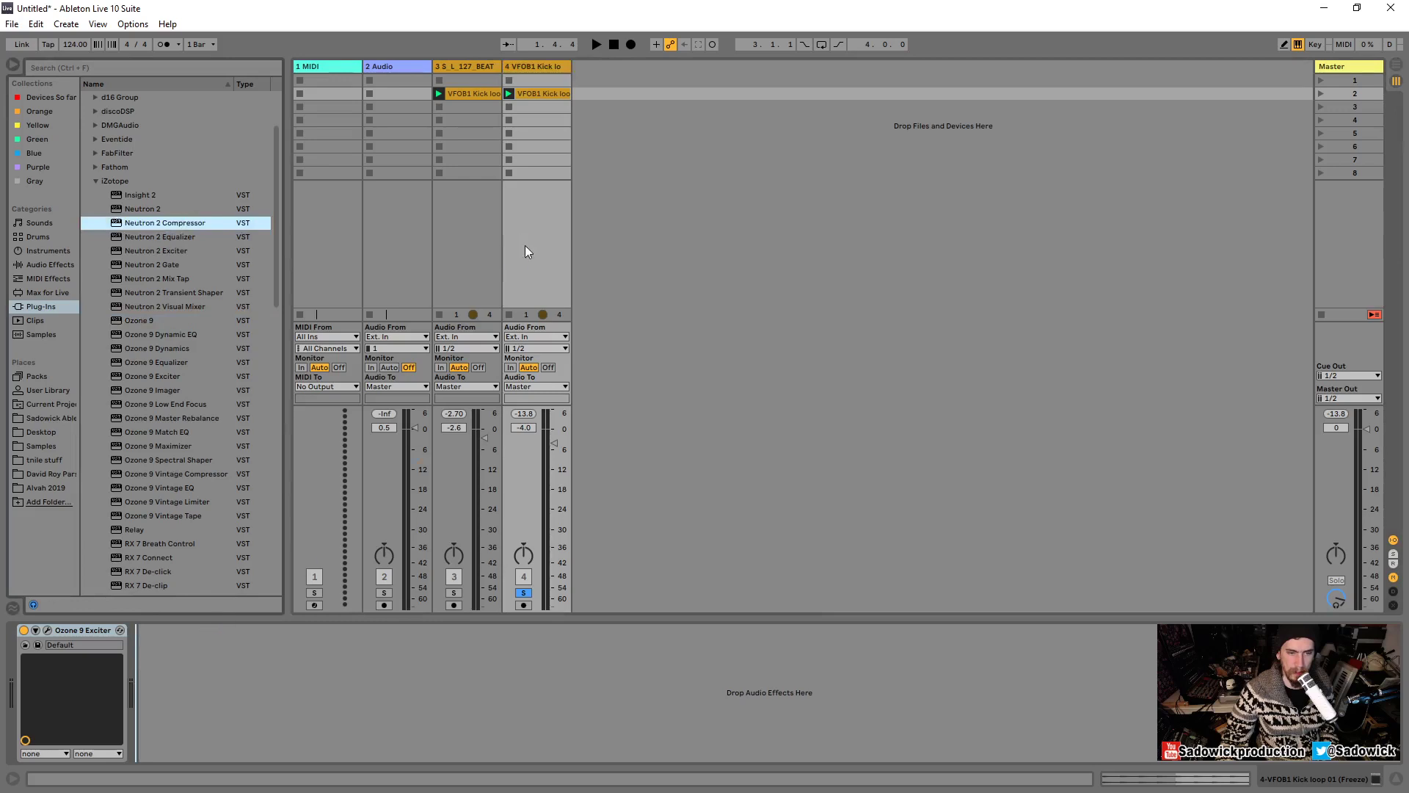
{"action": "left_click_drag", "start_coordinate": [525, 250], "coordinate": [521, 253]}
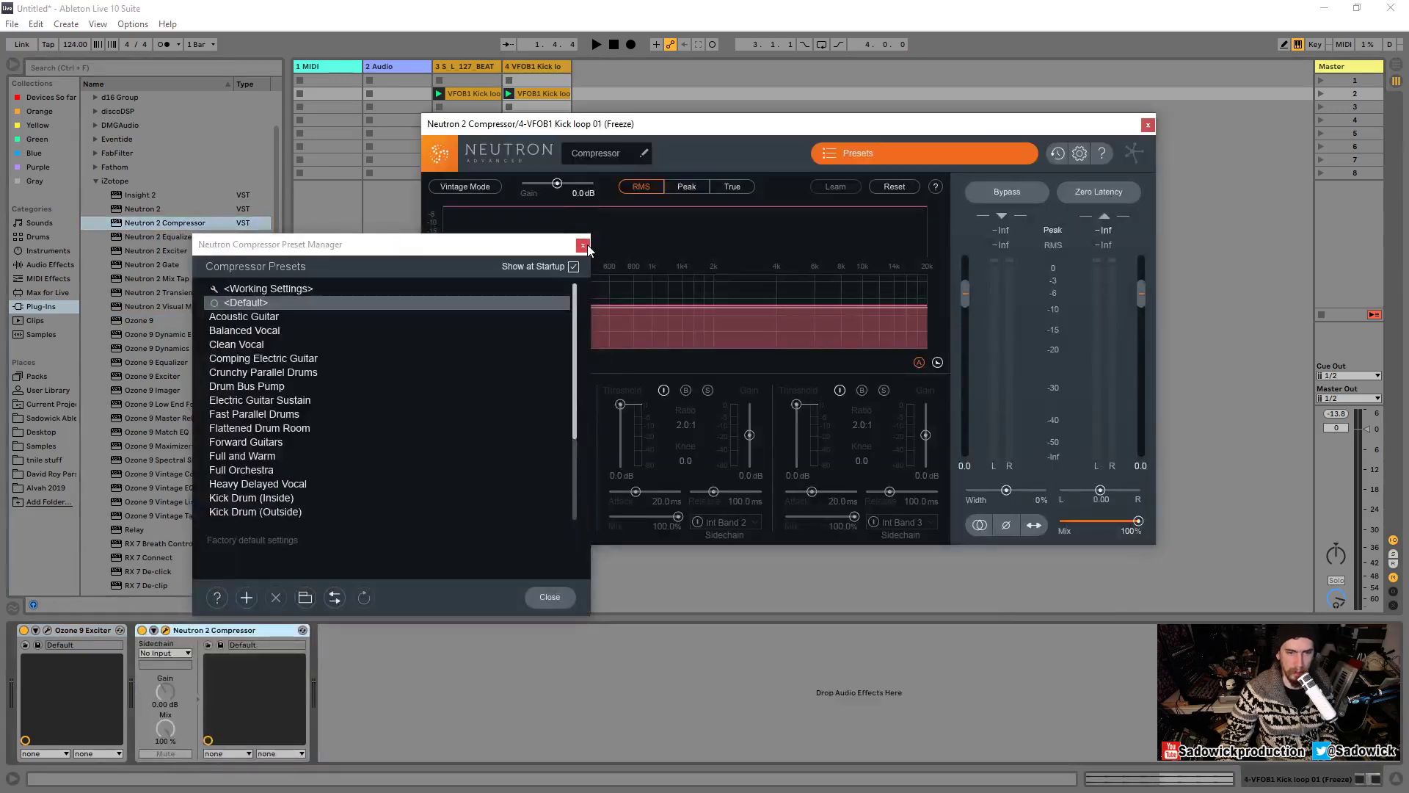
{"action": "left_click", "coordinate": [583, 246]}
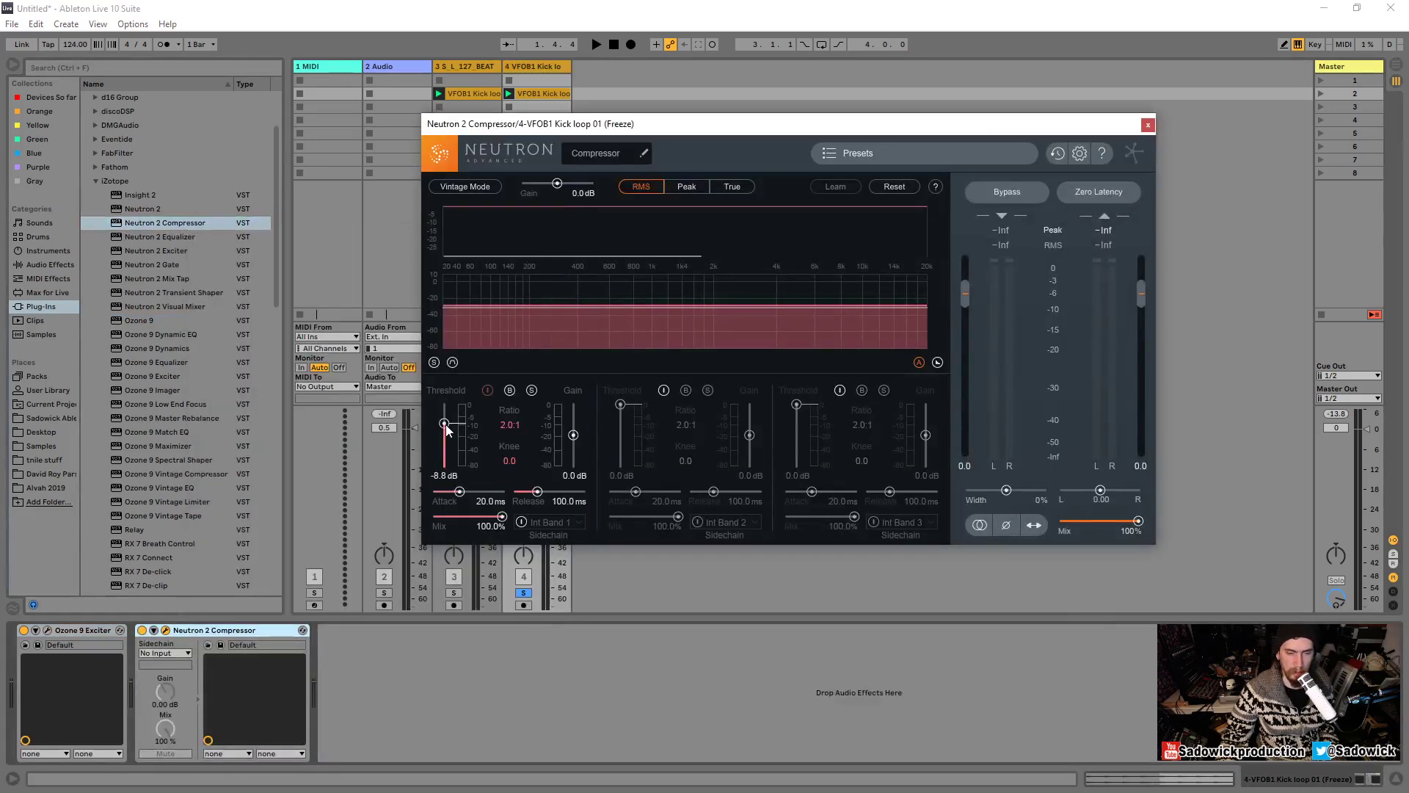
Set the compressor's first-band Threshold to -40.3 dB and Attack to 19.5 ms while the loop plays.
{"action": "key", "text": "space"}
{"action": "left_click_drag", "start_coordinate": [444, 423], "coordinate": [459, 496]}
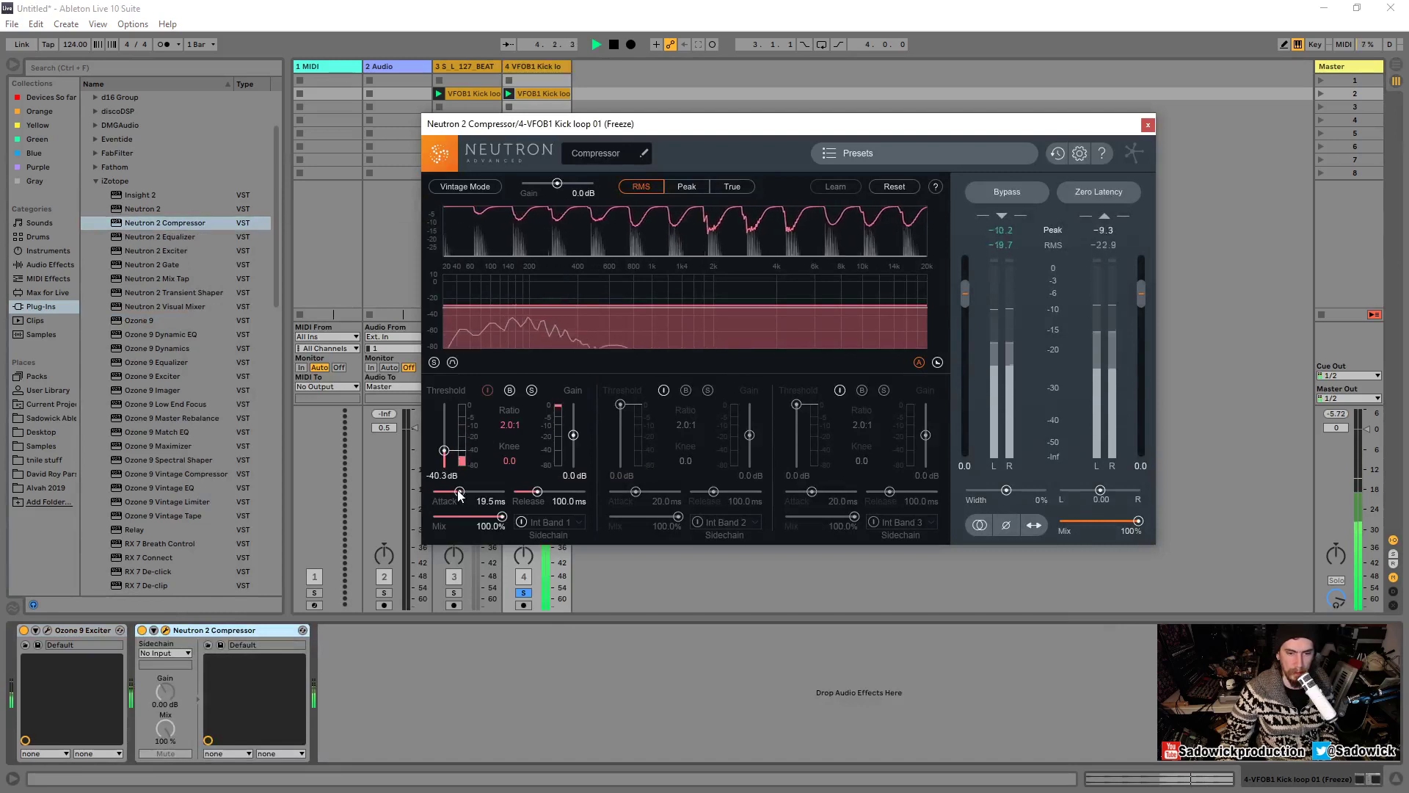
{"action": "key", "text": "space"}
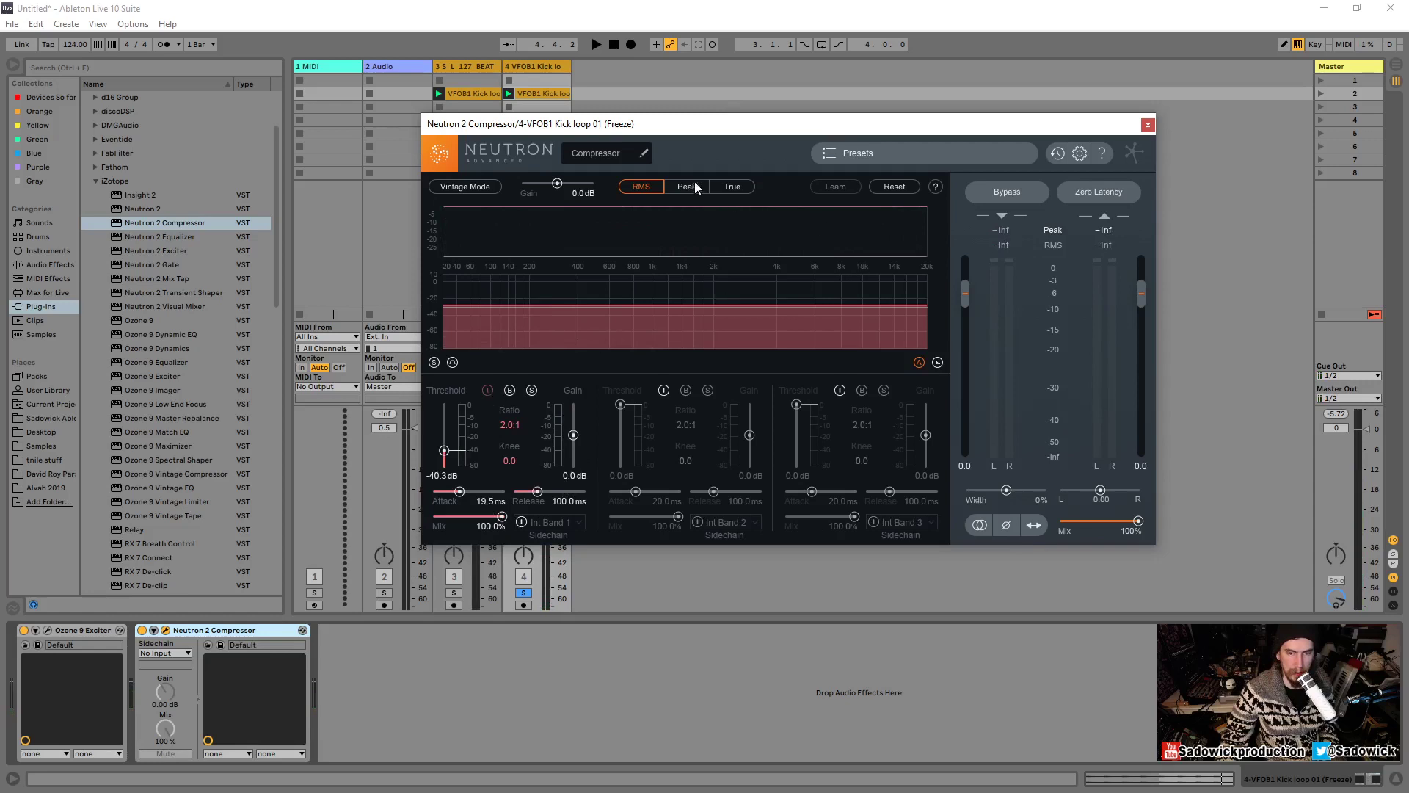
Enable the compressor's Vintage Mode with Peak detection, audition the soloed loop and close the compressor window.
{"action": "left_click", "coordinate": [464, 188]}
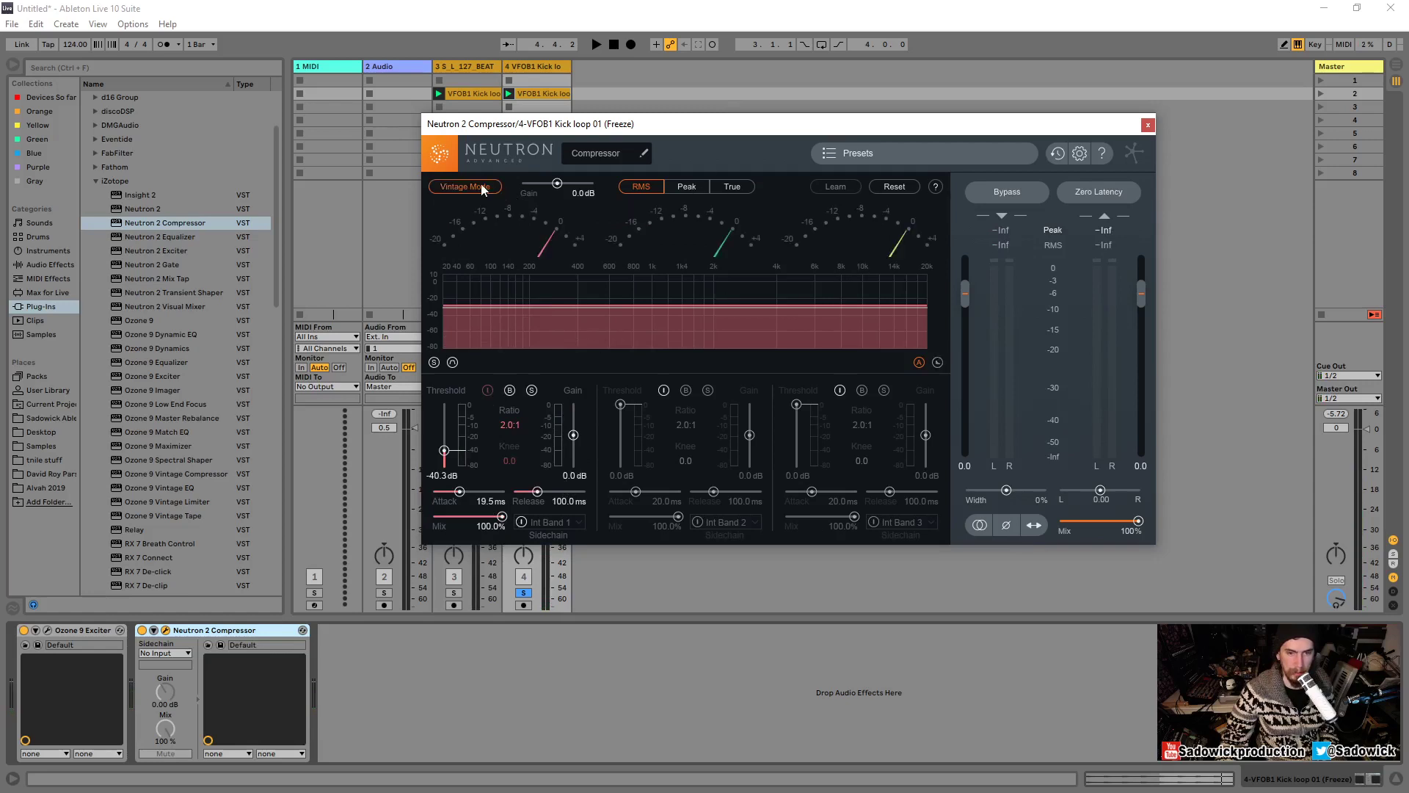
{"action": "key", "text": "space"}
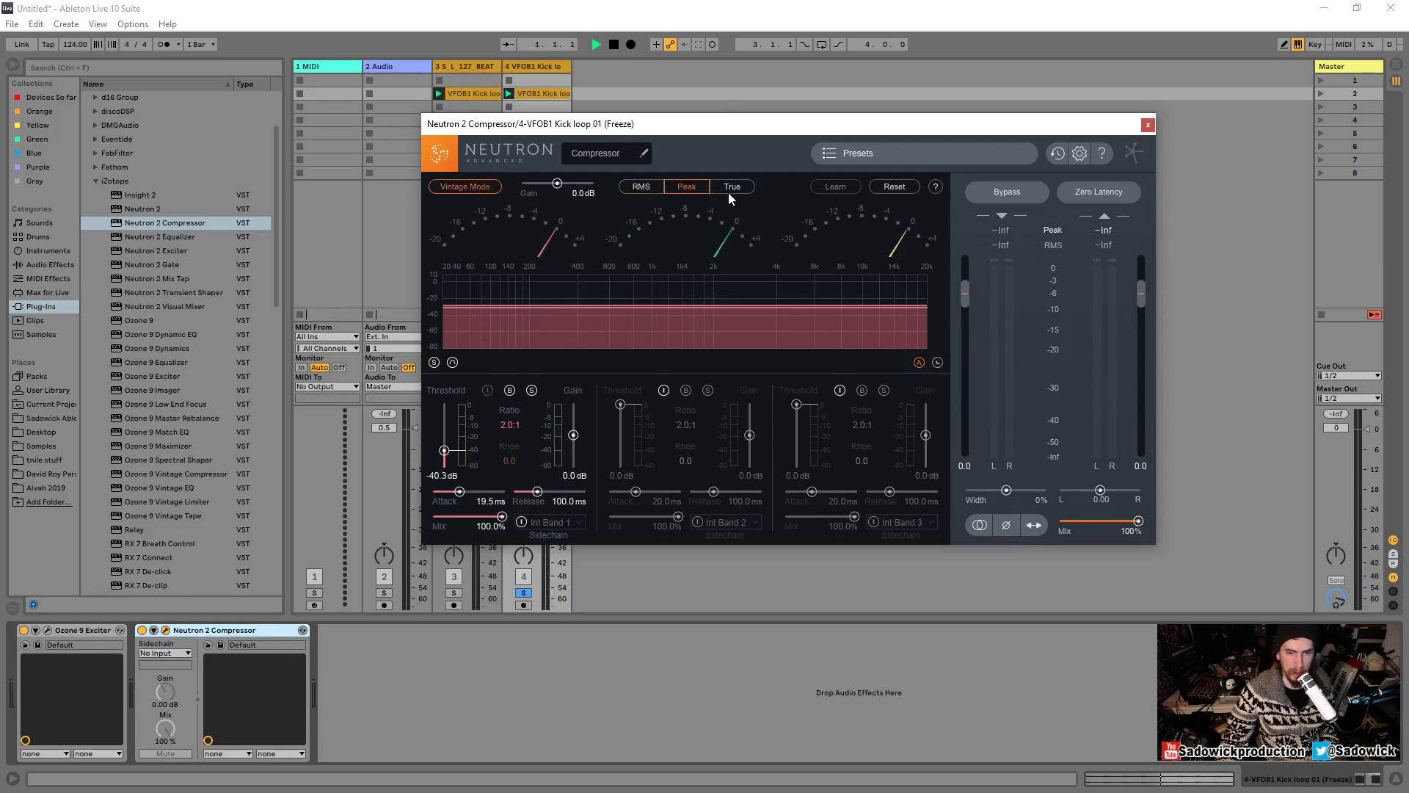
{"action": "key", "text": "space"}
{"action": "left_click", "coordinate": [1148, 125]}
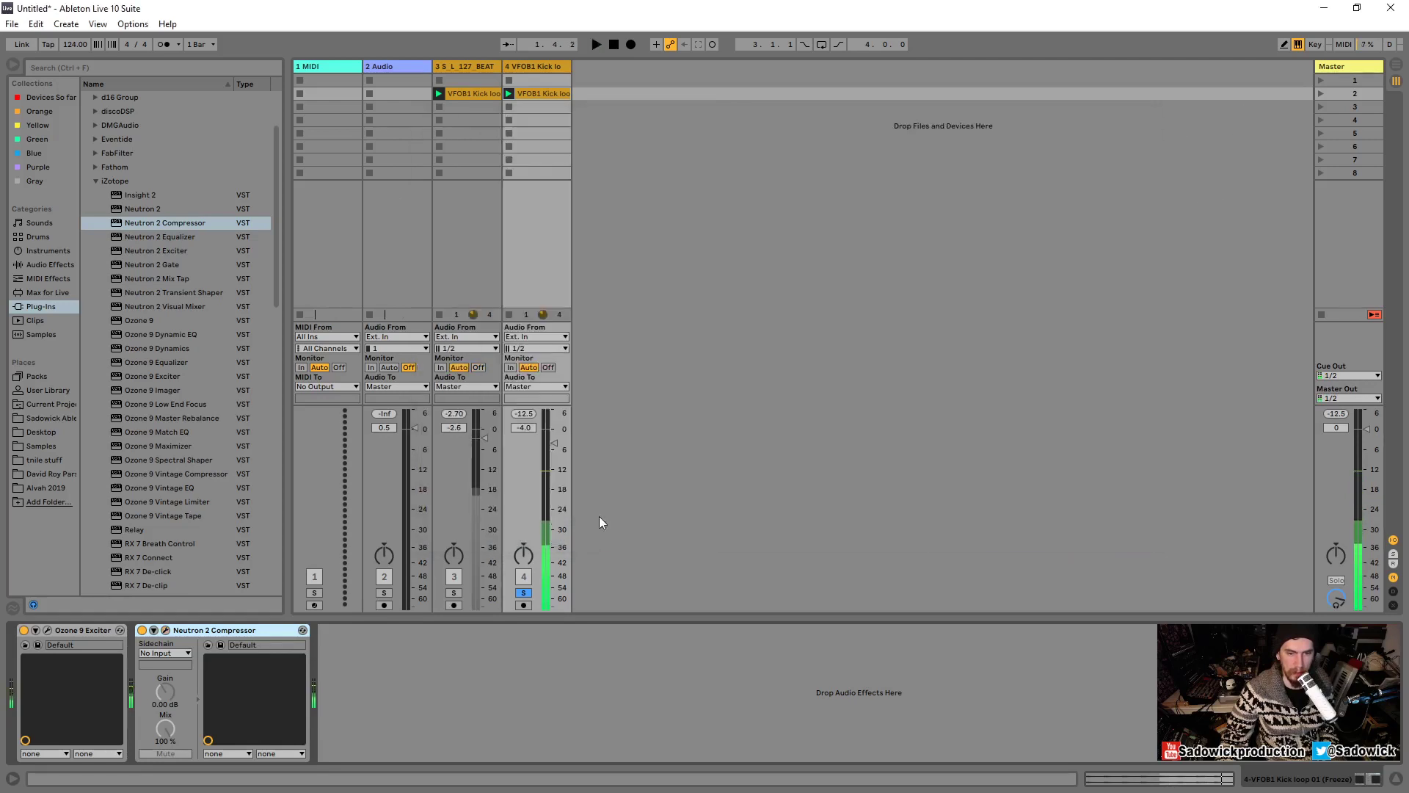
Unsolo track 4 and set its volume to -4.3 dB while both kick loops play.
{"action": "left_click_drag", "start_coordinate": [556, 443], "coordinate": [557, 473]}
{"action": "key", "text": "space"}
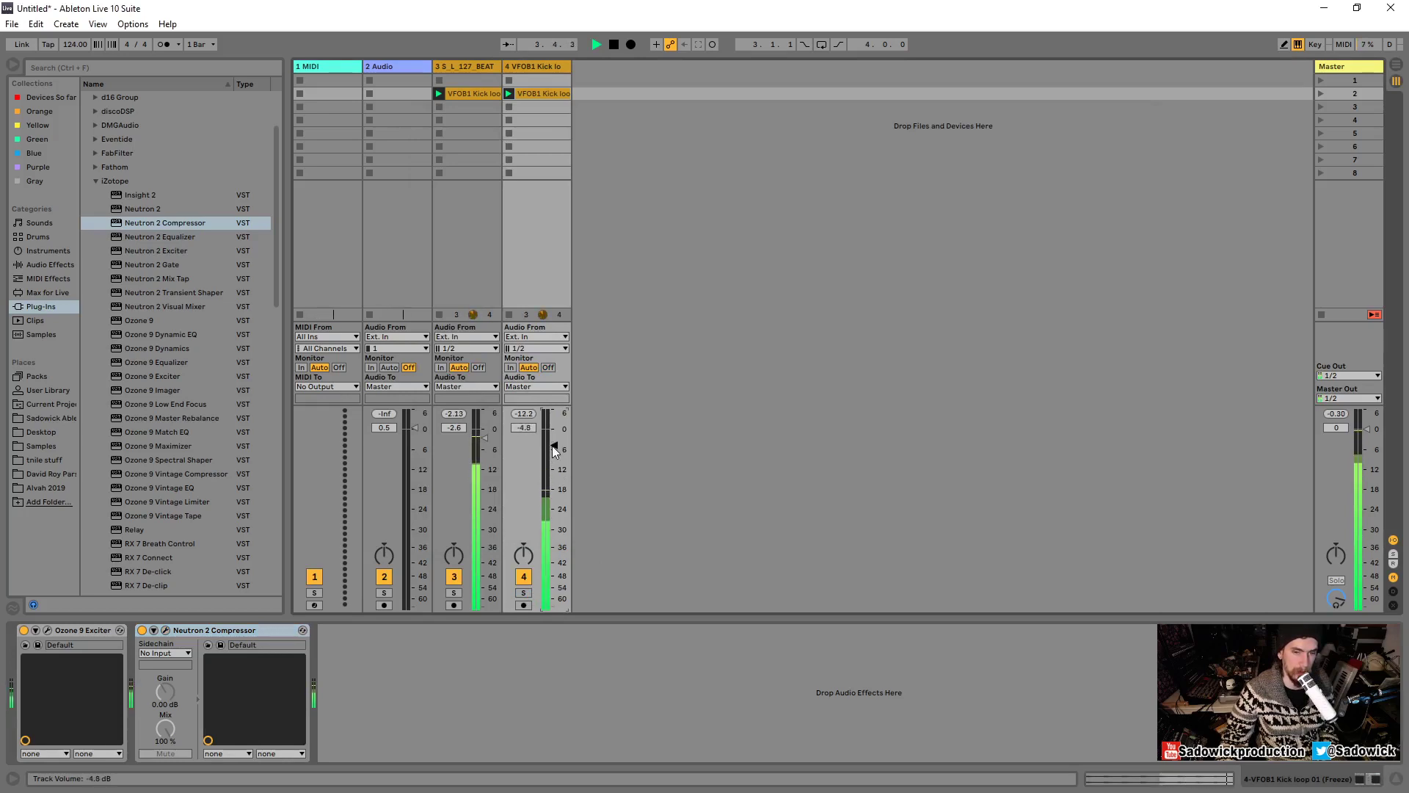
{"action": "left_click_drag", "start_coordinate": [551, 446], "coordinate": [552, 453]}
Reopen the Neutron 2 Compressor and set the first band's Attack to 0.10 ms and Threshold to -19.3 dB during playback.
{"action": "left_click", "coordinate": [166, 630]}
{"action": "key", "text": "space"}
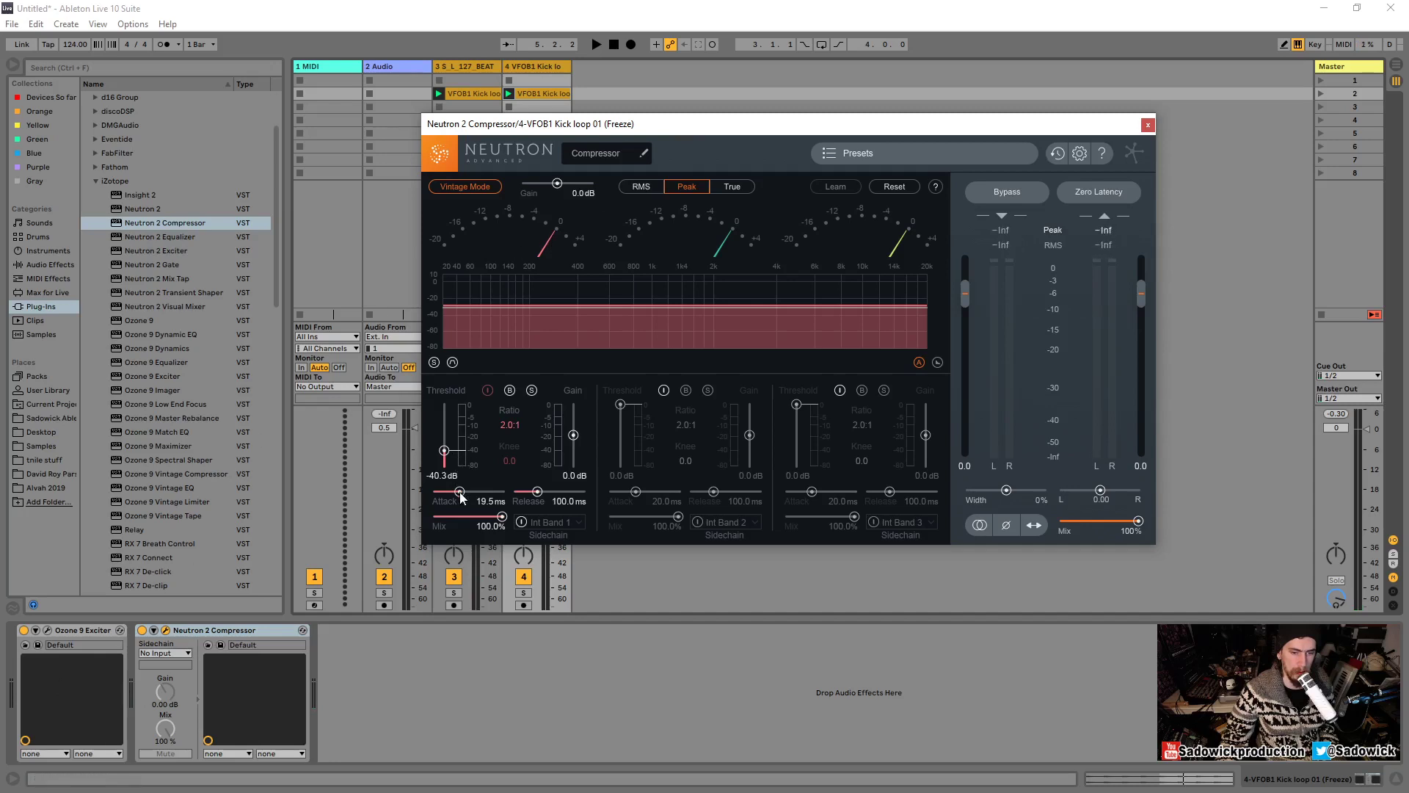
{"action": "key", "text": "space"}
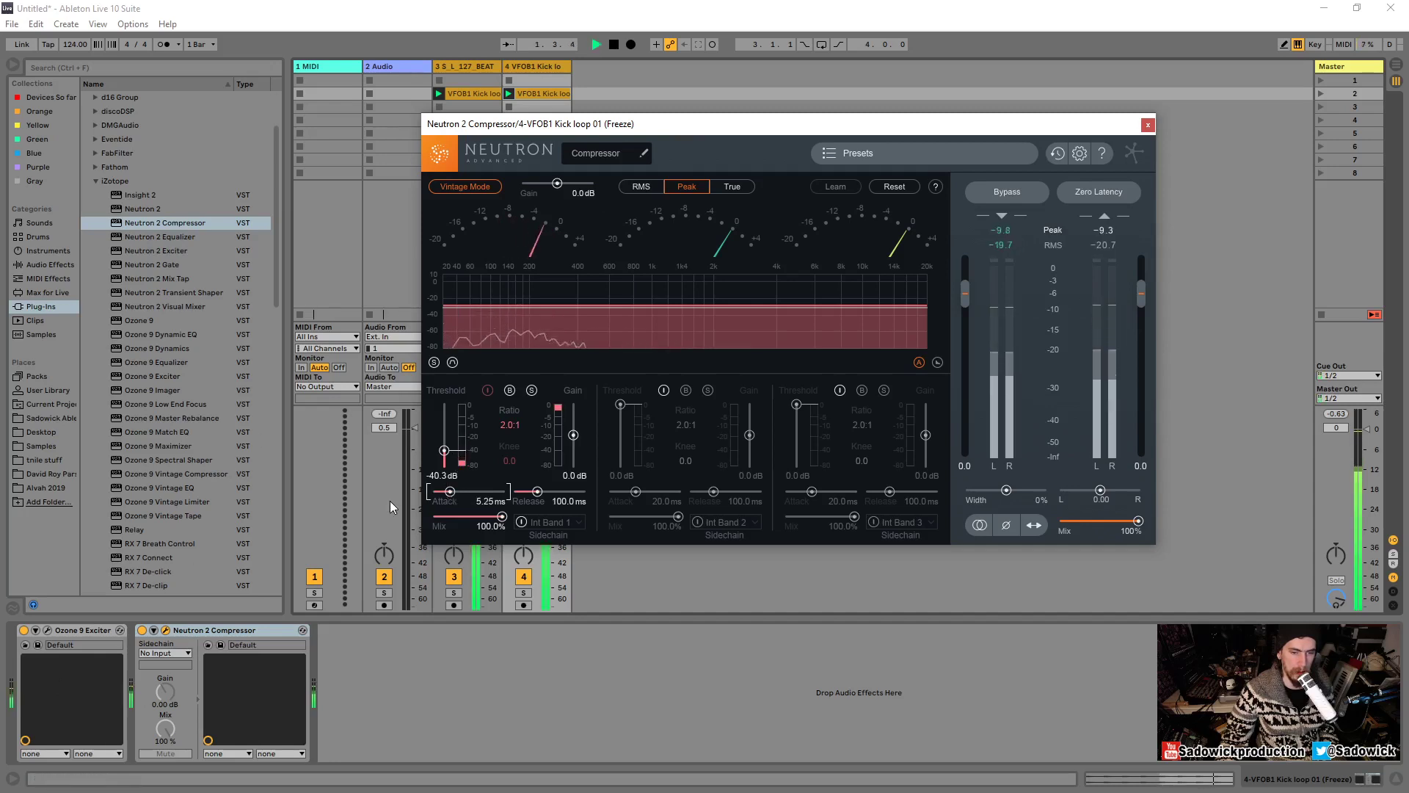
{"action": "left_click_drag", "start_coordinate": [450, 491], "coordinate": [444, 435]}
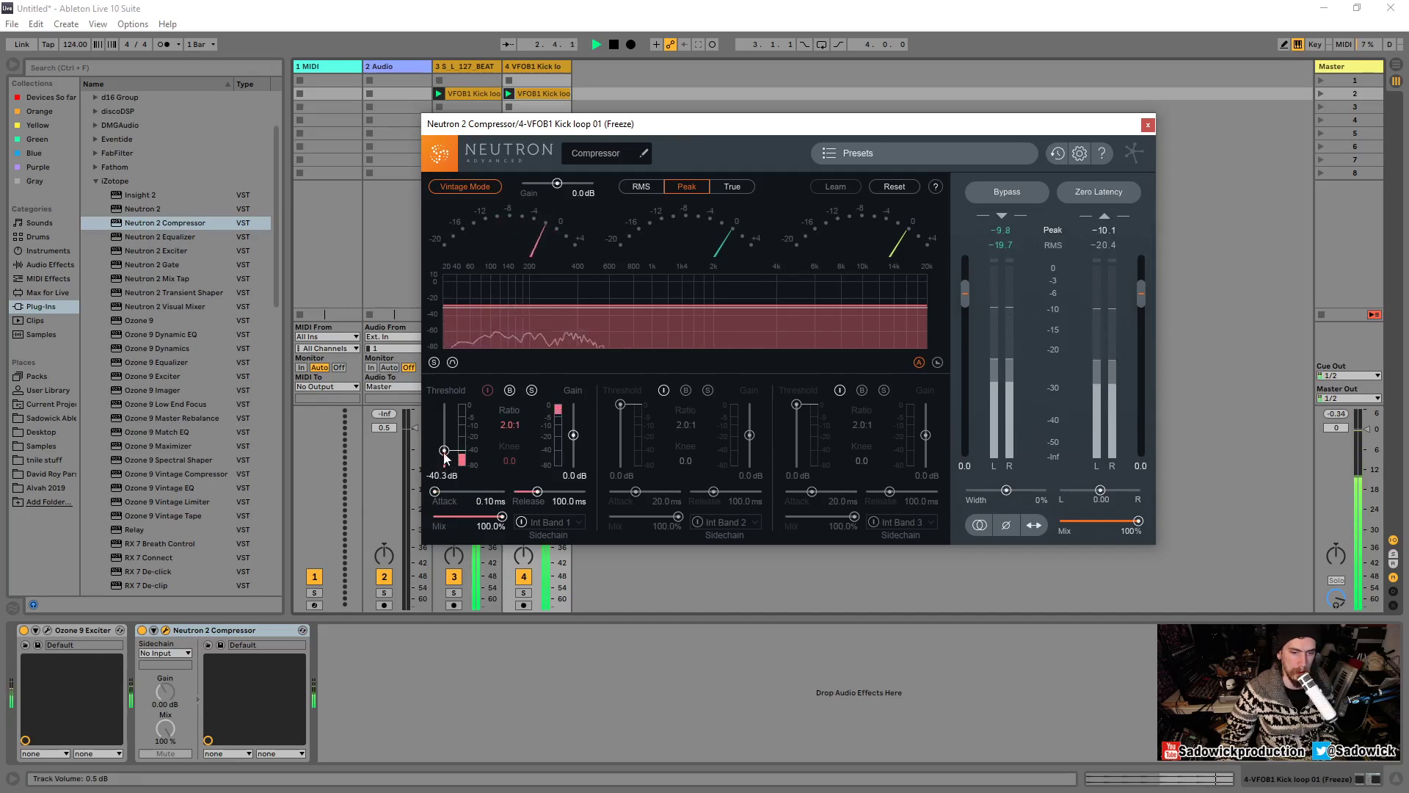
Set the compressor's first-band Gain to -6.4 dB and Release to 1390 ms, then stop playback.
{"action": "left_click_drag", "start_coordinate": [573, 435], "coordinate": [573, 440]}
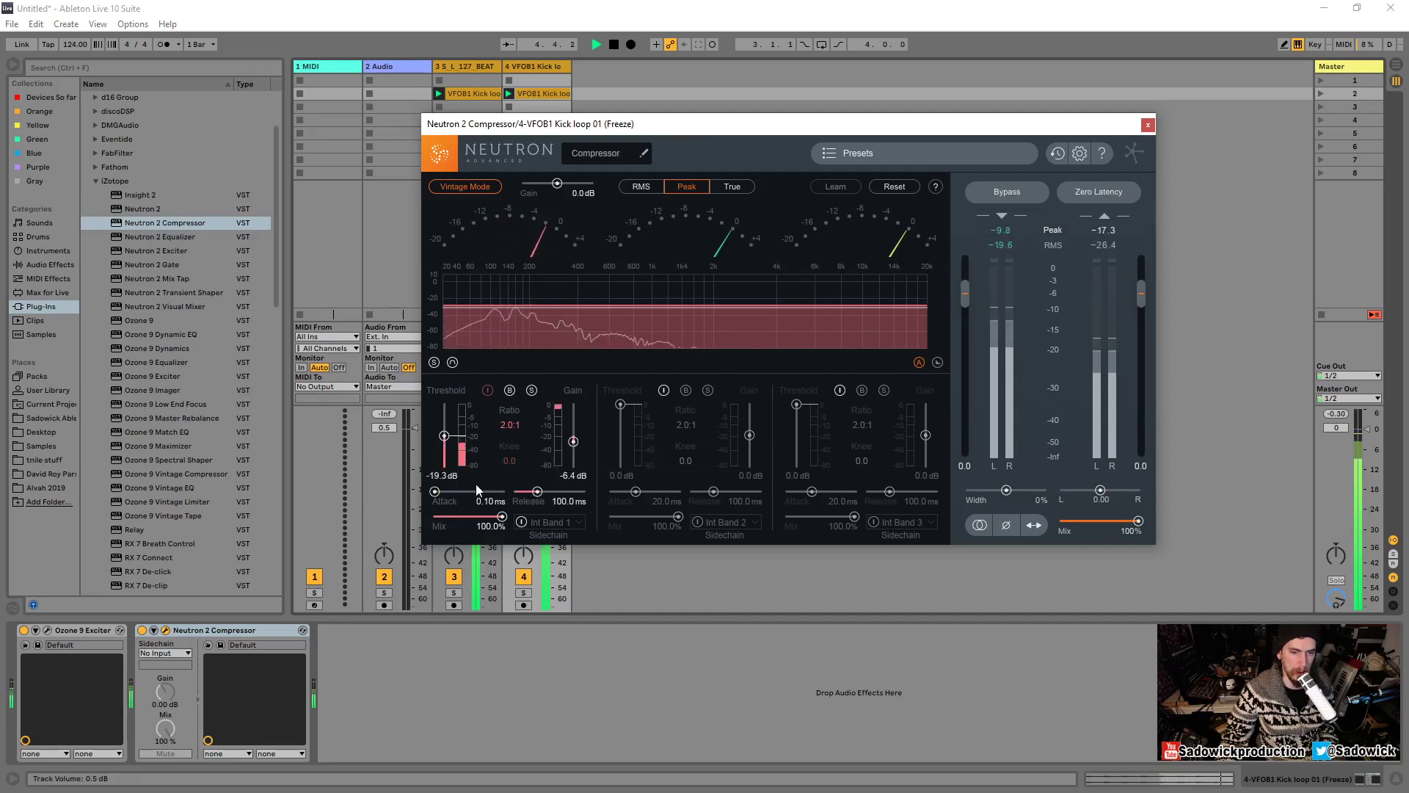
{"action": "mouse_move", "coordinate": [537, 491]}
{"action": "left_mouse_down"}
{"action": "mouse_move", "coordinate": [519, 491]}
{"action": "mouse_move", "coordinate": [563, 491]}
{"action": "left_mouse_up"}
{"action": "key", "text": "space"}
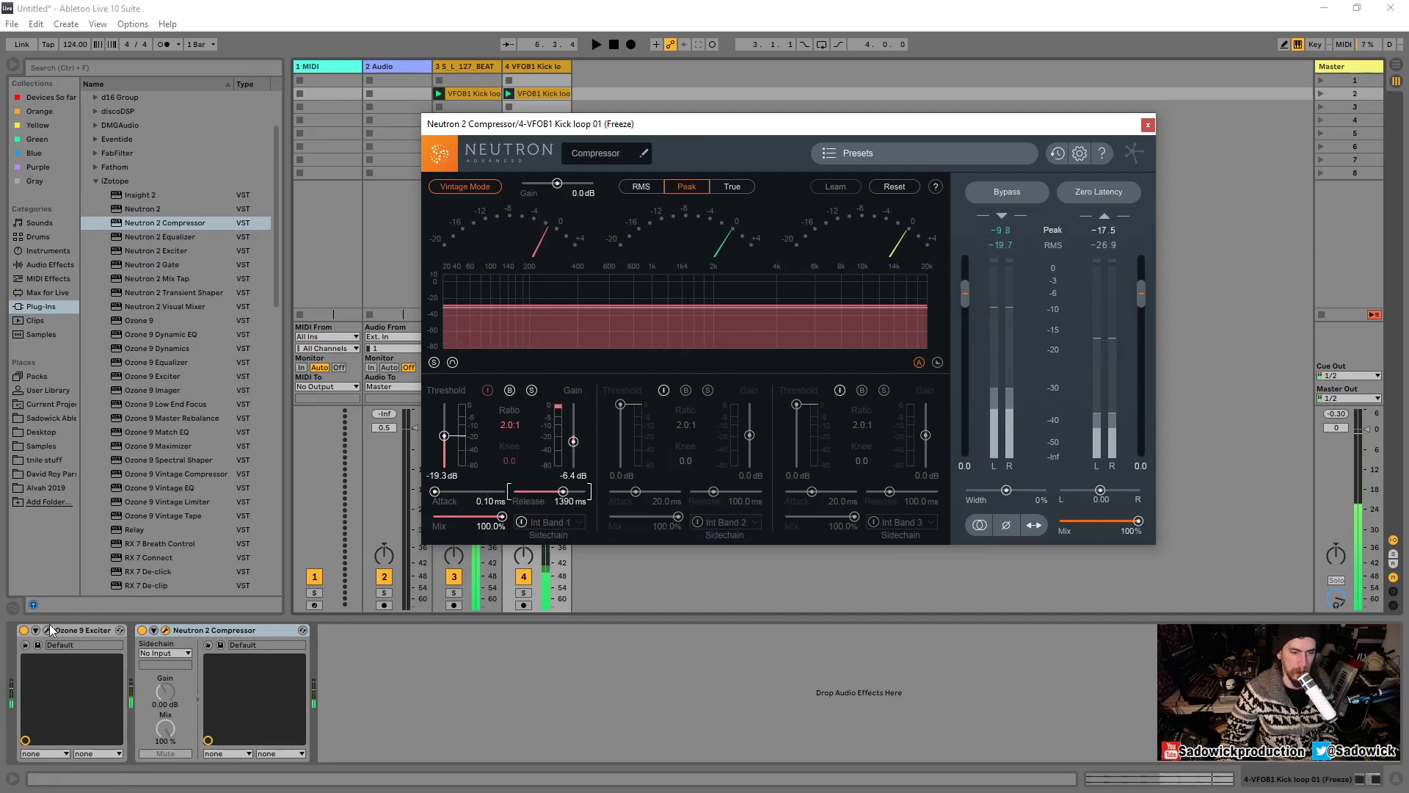
Raise the Ozone 9 Exciter's crossover on track 4 to about 3 kHz, audition the layered loops and close both plug-in windows.
{"action": "left_click", "coordinate": [44, 631]}
{"action": "left_click", "coordinate": [45, 631]}
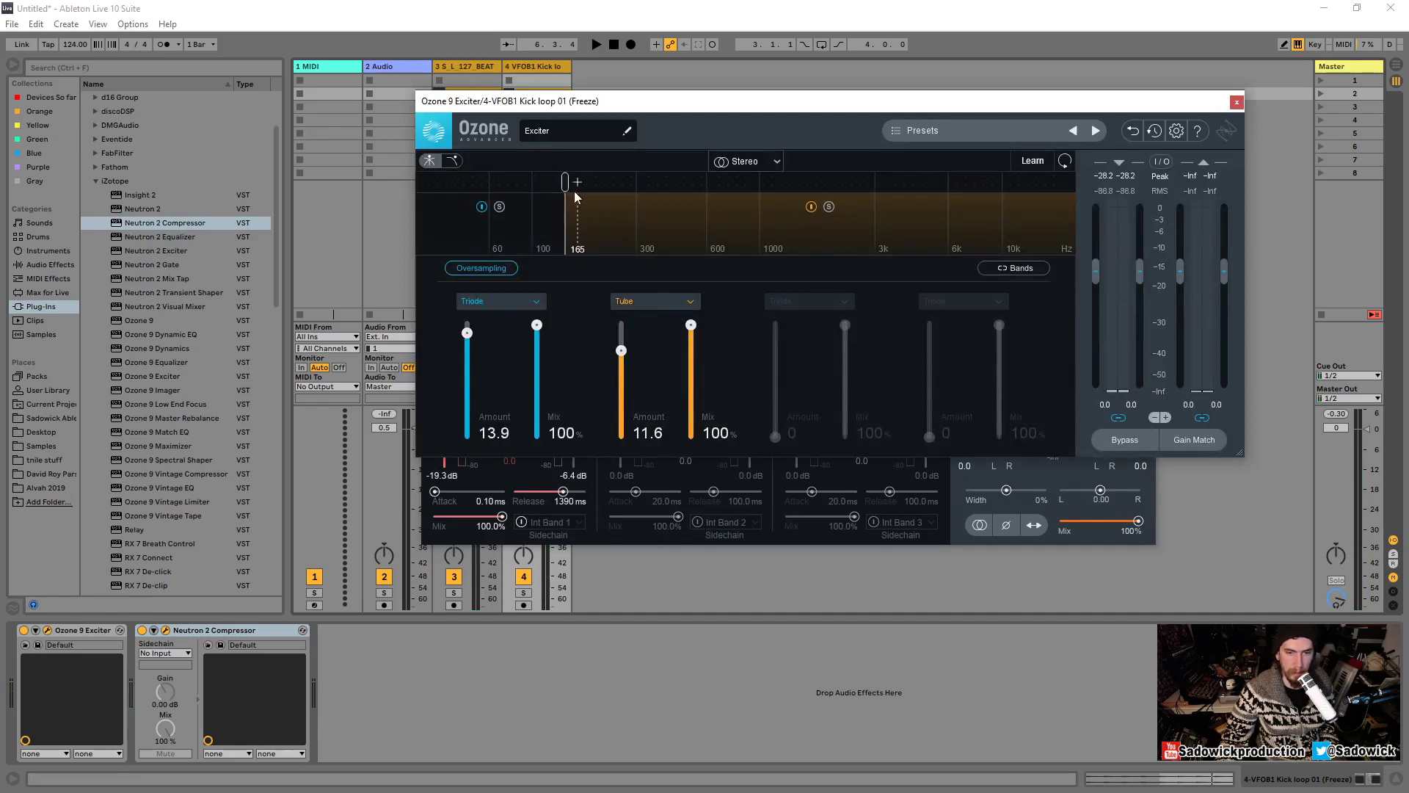
{"action": "left_click_drag", "start_coordinate": [576, 197], "coordinate": [875, 195]}
{"action": "key", "text": "space"}
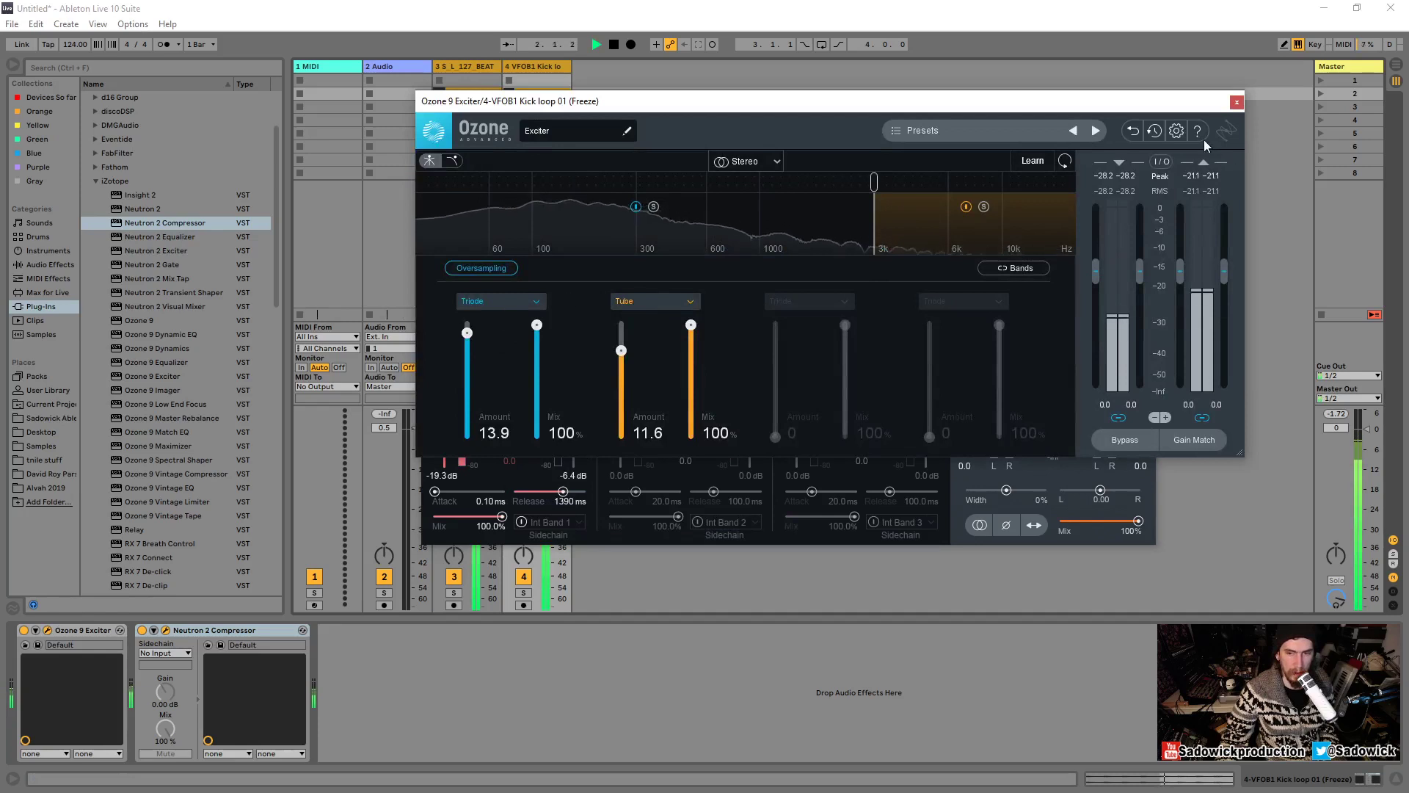
{"action": "left_click", "coordinate": [1236, 102]}
{"action": "key", "text": "space"}
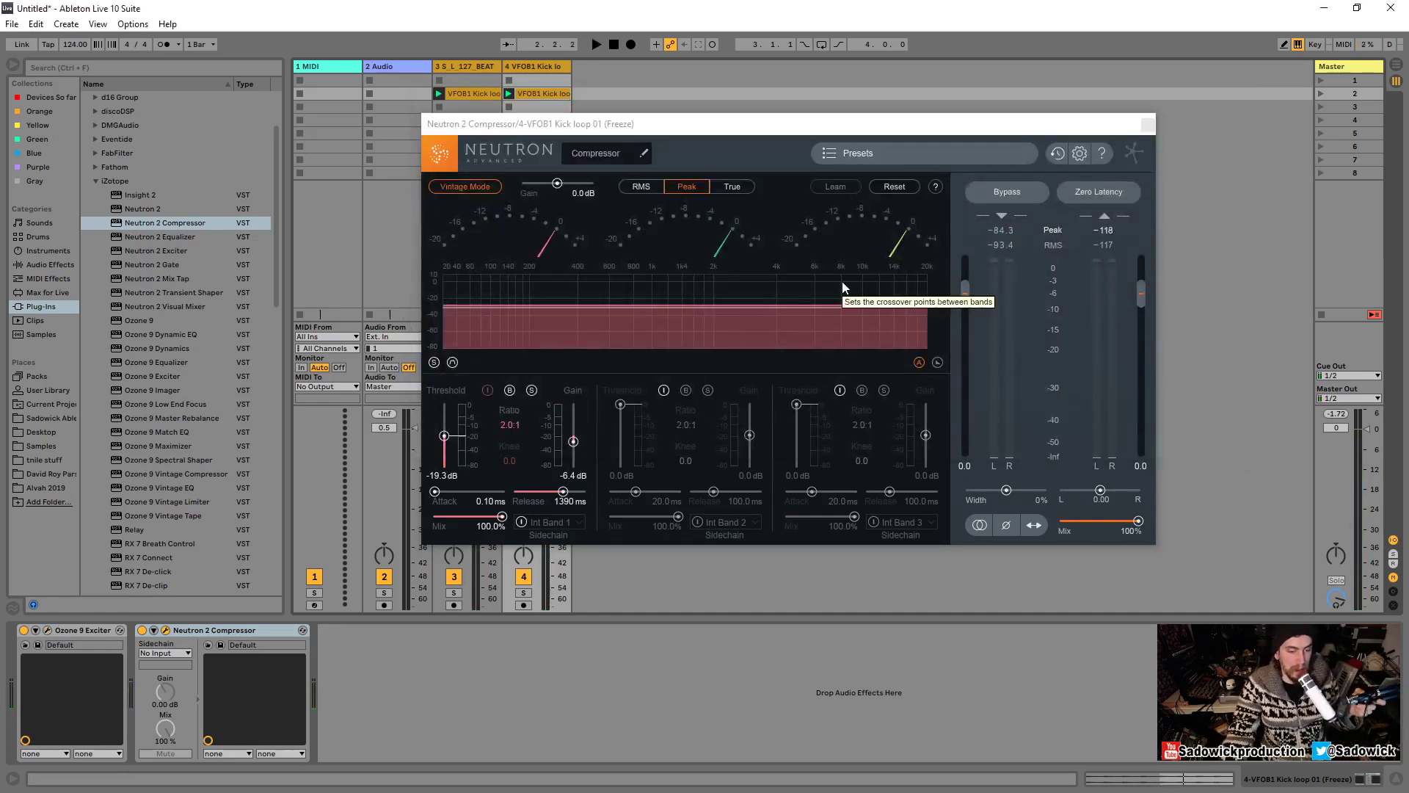
{"action": "left_click", "coordinate": [1147, 126]}
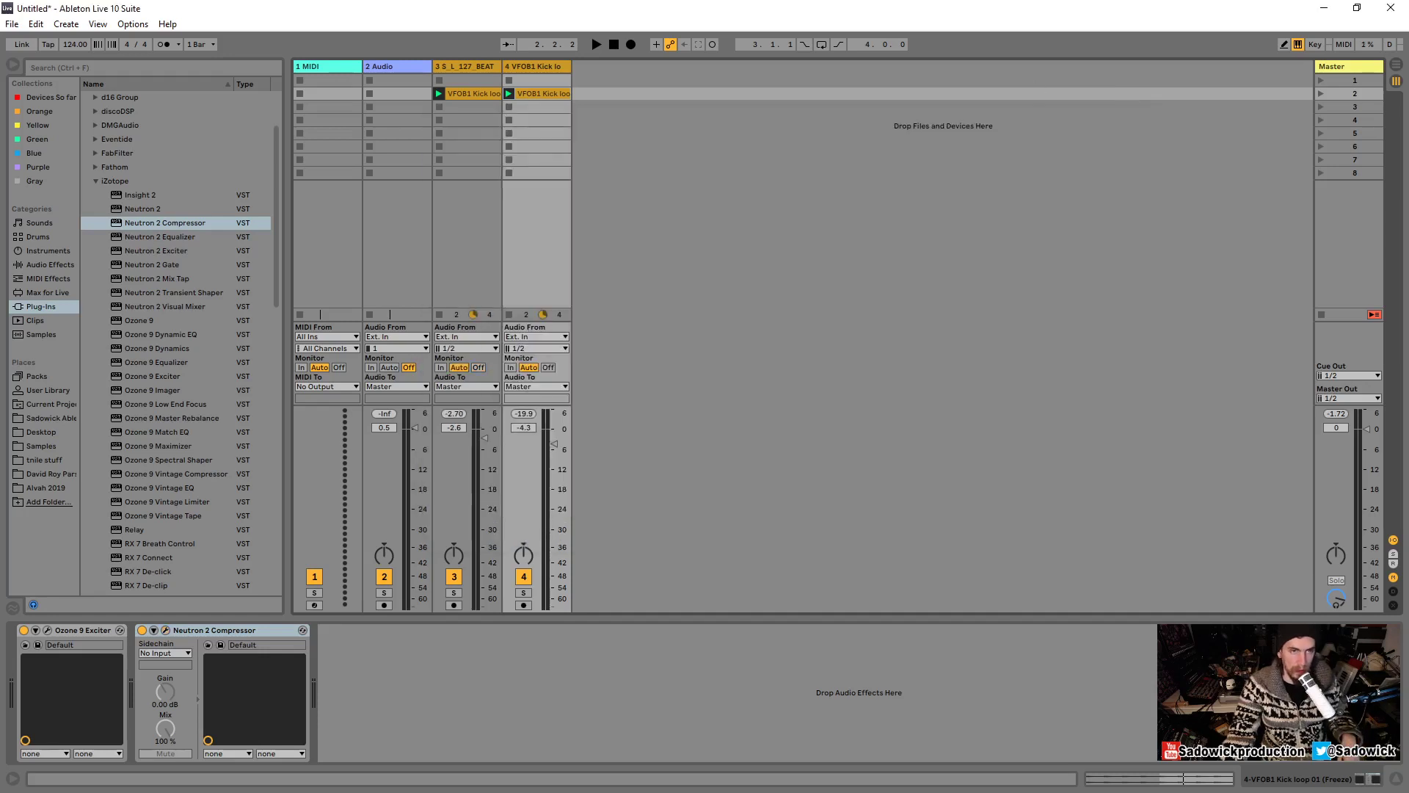